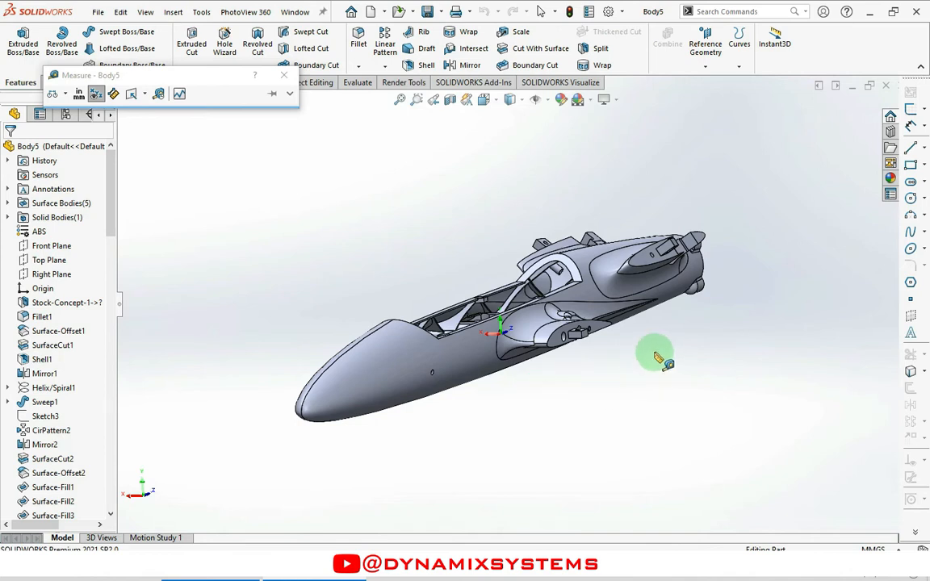
# Create three reference planes spaced 180 mm apart from the fuselage's flat rear face, with the offset flipped towards the nose
pyautogui.moveTo(643, 337); pyautogui.dragTo(482, 374, button='middle')
pyautogui.press('Escape')
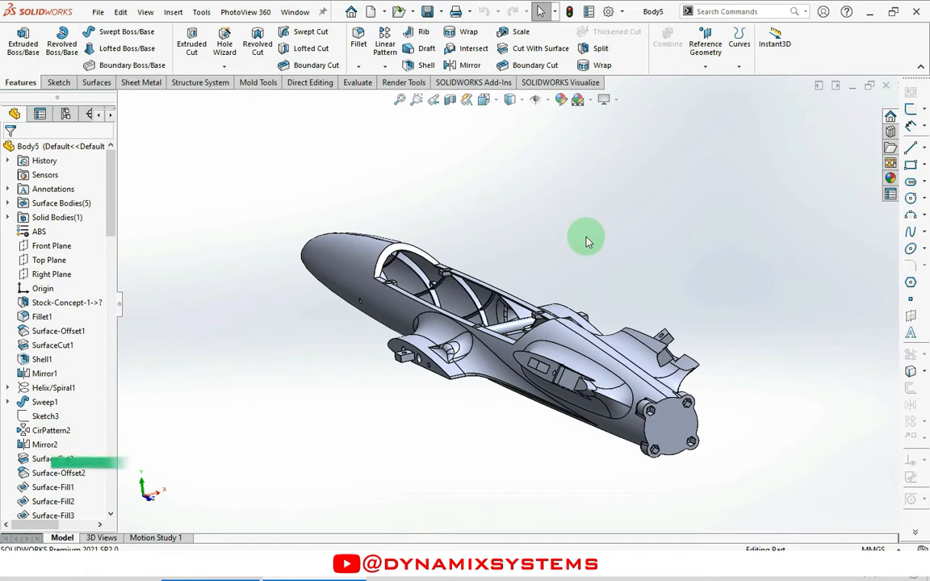
pyautogui.click(706, 66)
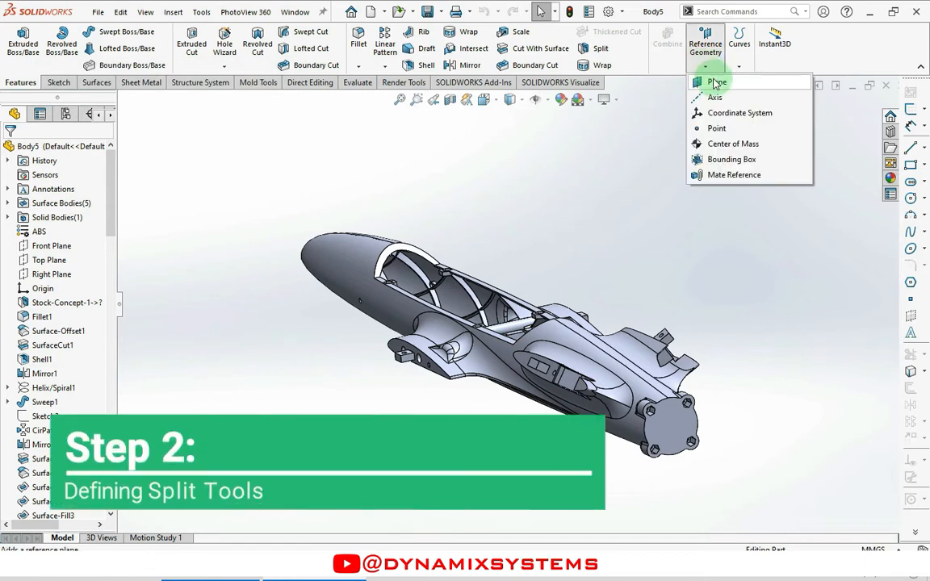
pyautogui.click(716, 84)
pyautogui.click(670, 442)
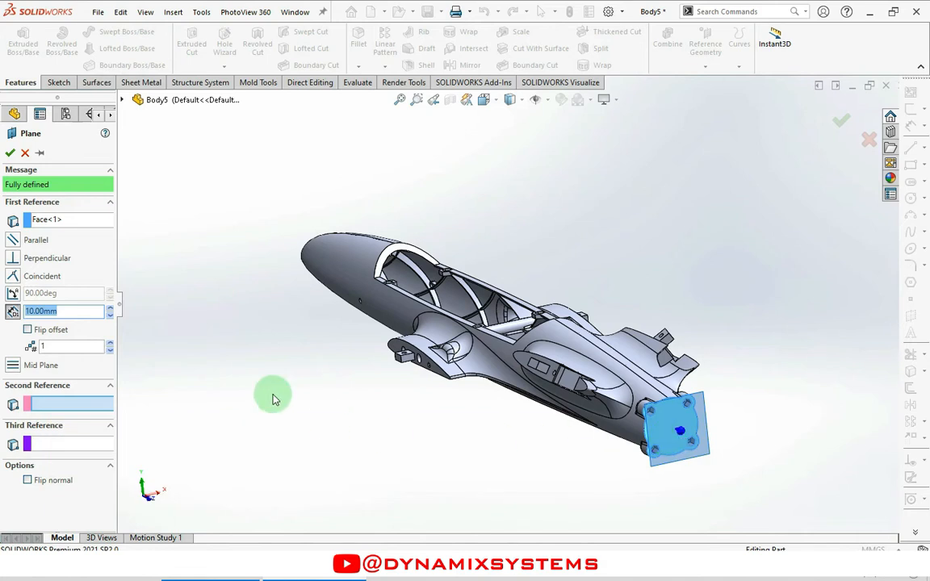
pyautogui.write('1800')
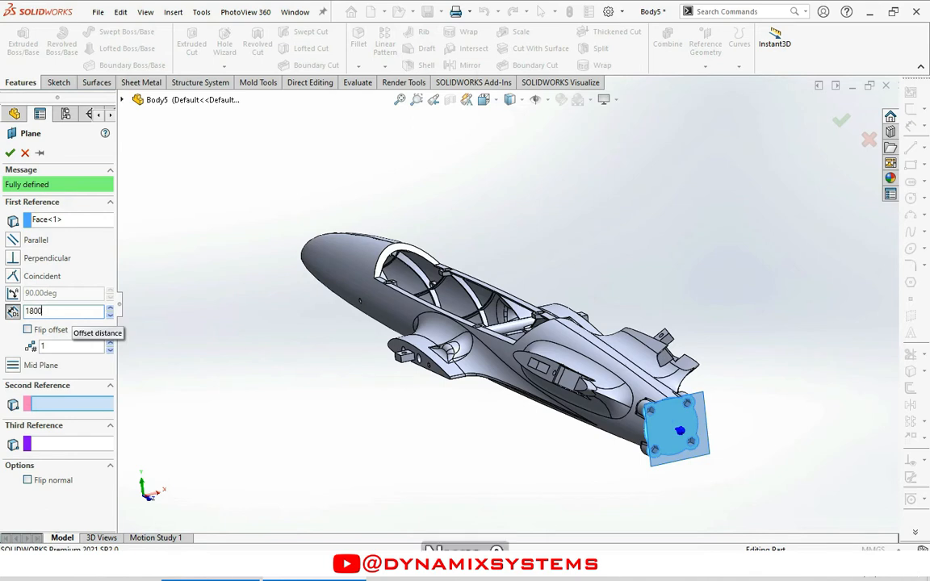
pyautogui.press('BackSpace')
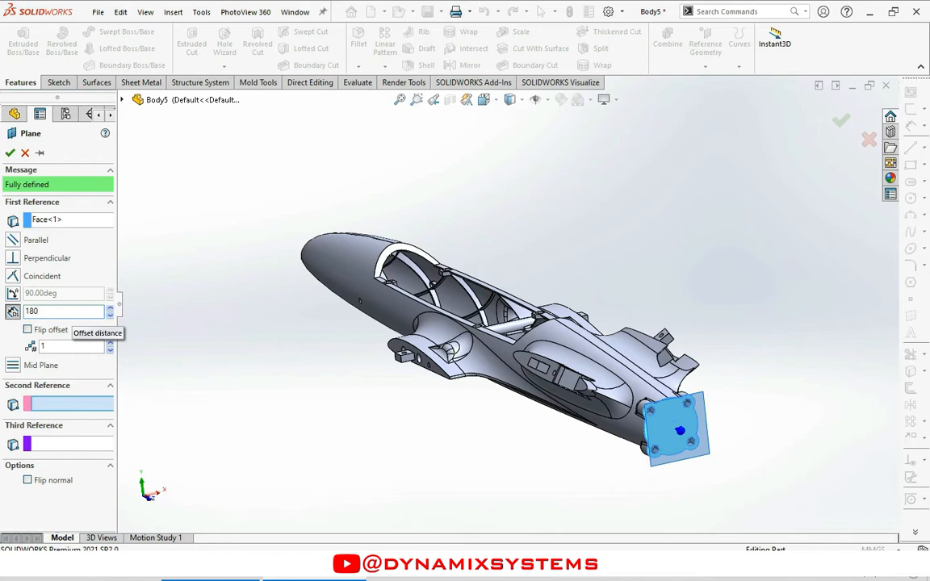
pyautogui.click(27, 329)
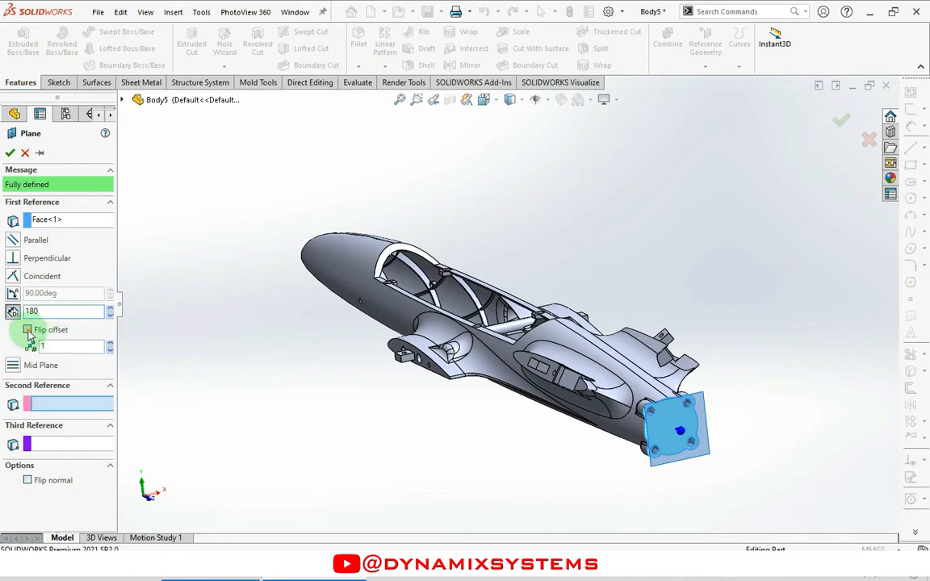
pyautogui.click(110, 343)
pyautogui.click(109, 344)
pyautogui.moveTo(471, 379); pyautogui.dragTo(530, 426, button='middle')
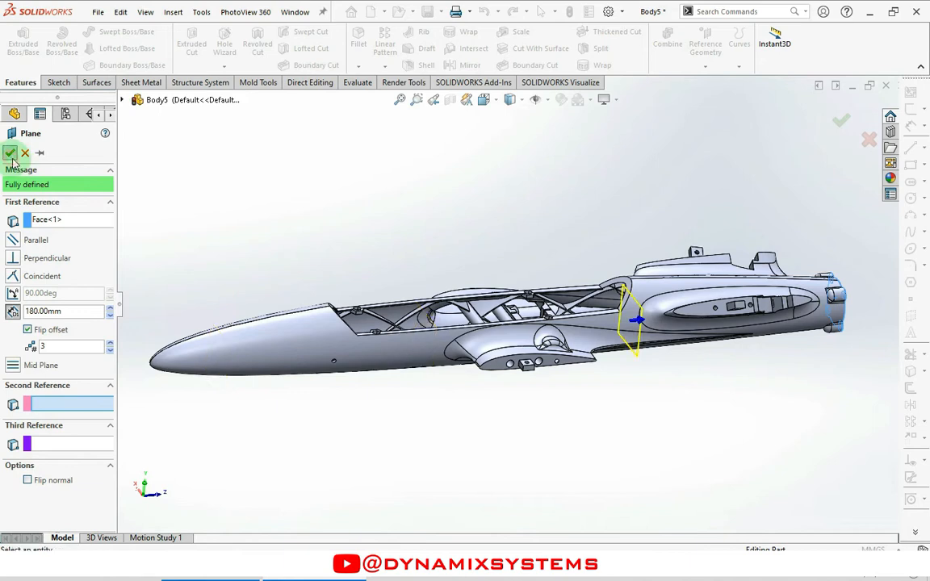
pyautogui.click(10, 157)
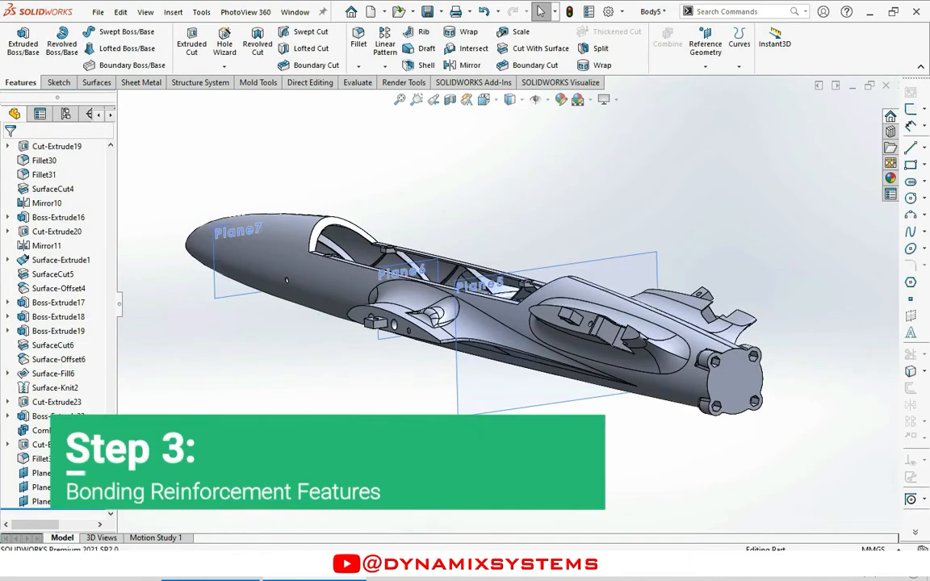
# Section the fuselage at Plane5 and open a sketch on that plane
pyautogui.click(503, 394)
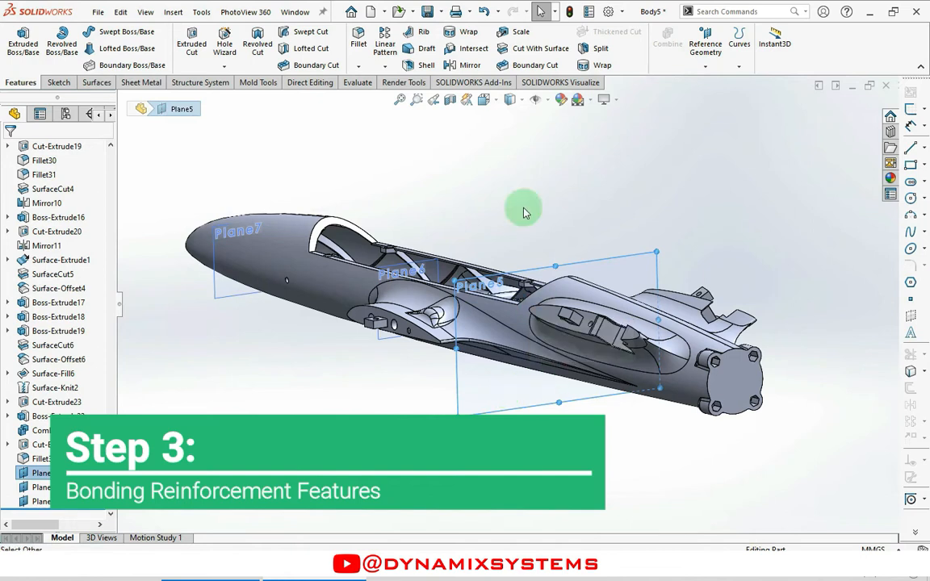
pyautogui.click(451, 100)
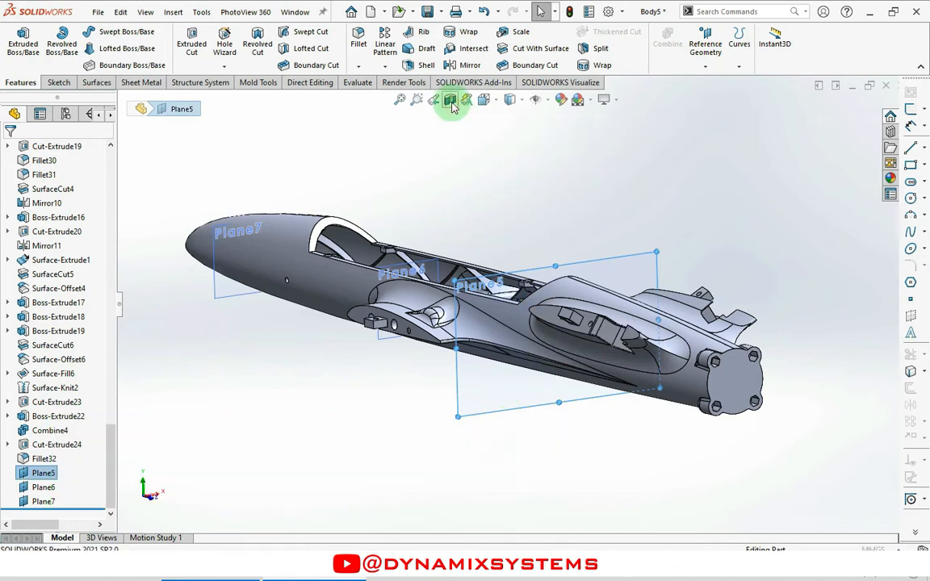
pyautogui.click(838, 125)
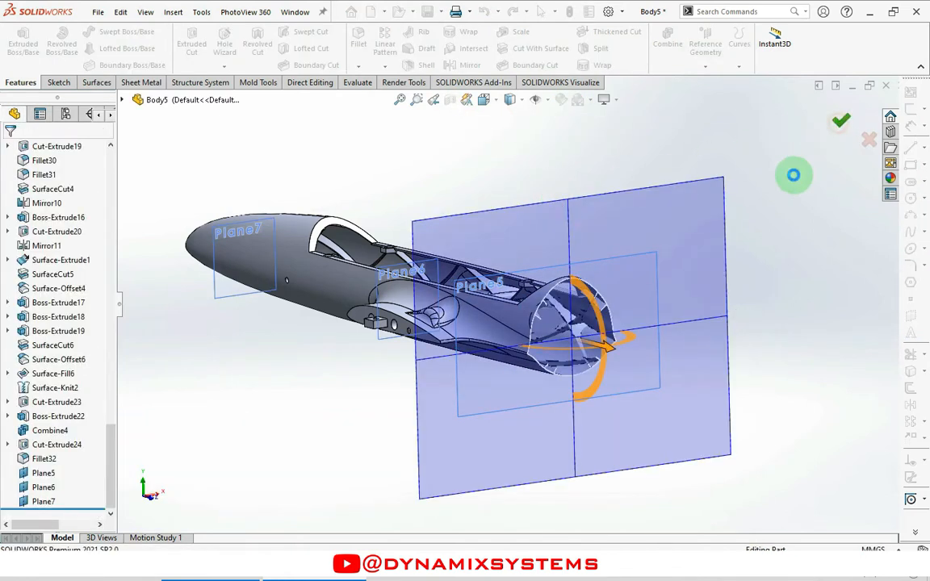
pyautogui.click(650, 294)
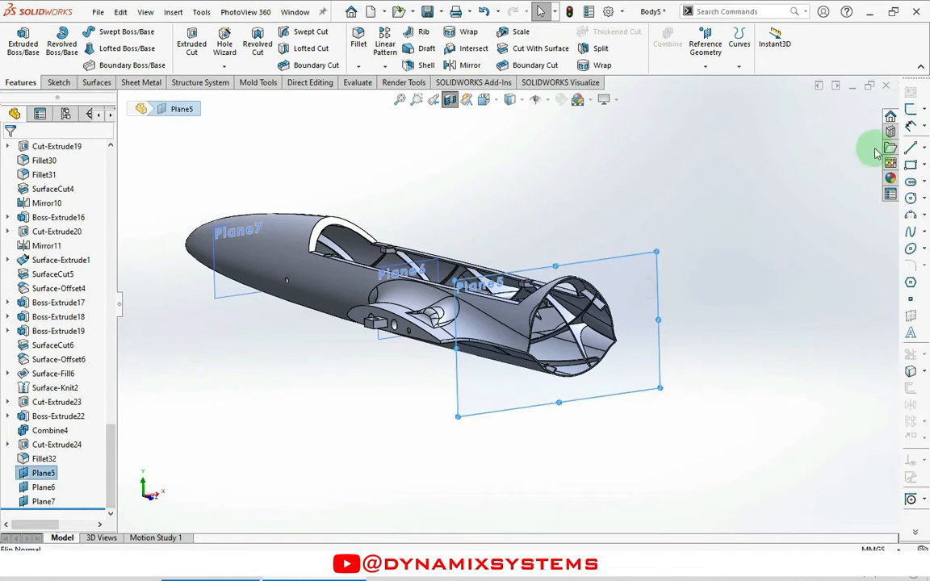
pyautogui.click(910, 109)
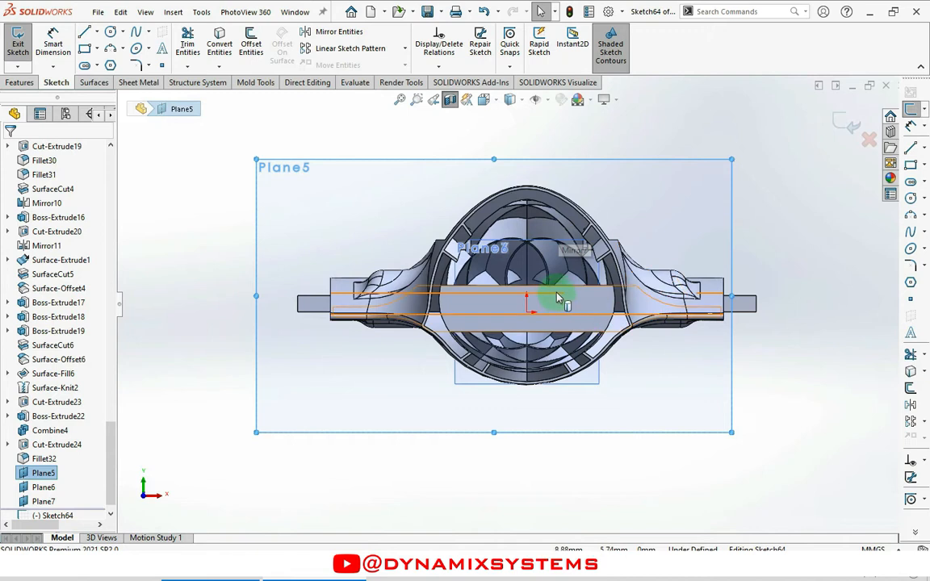
# Start an Intersection Curve and select the five outer skin faces on one side and the underside of the sectioned fuselage
pyautogui.scroll(-2, 560, 292)
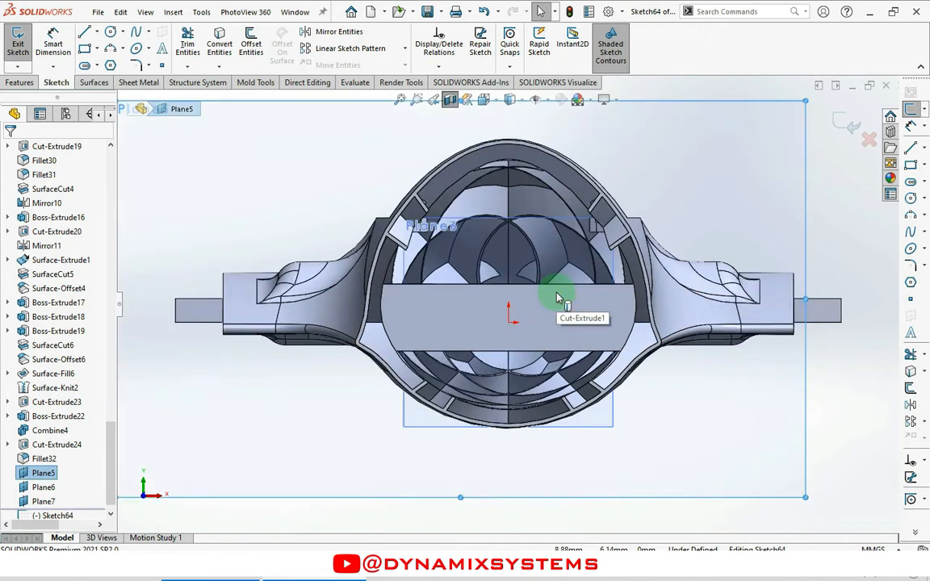
pyautogui.click(909, 371)
pyautogui.click(860, 412)
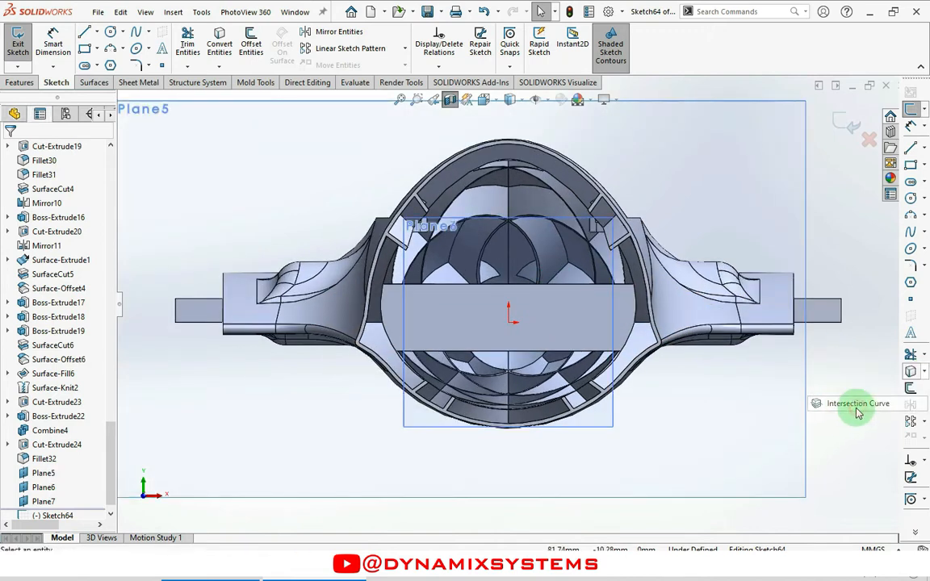
pyautogui.moveTo(564, 249); pyautogui.dragTo(525, 284, button='middle')
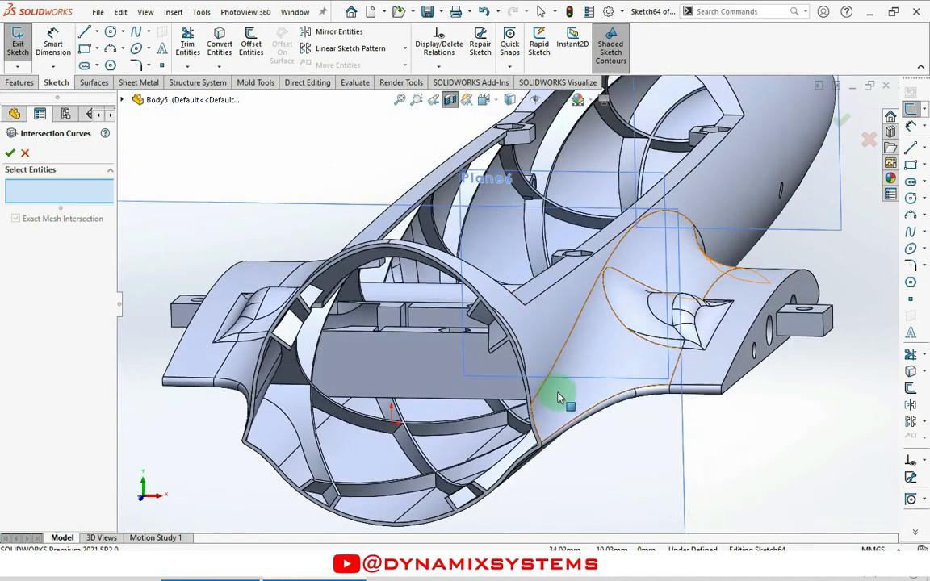
pyautogui.moveTo(543, 394); pyautogui.dragTo(560, 332, button='middle')
pyautogui.scroll(6, 535, 322)
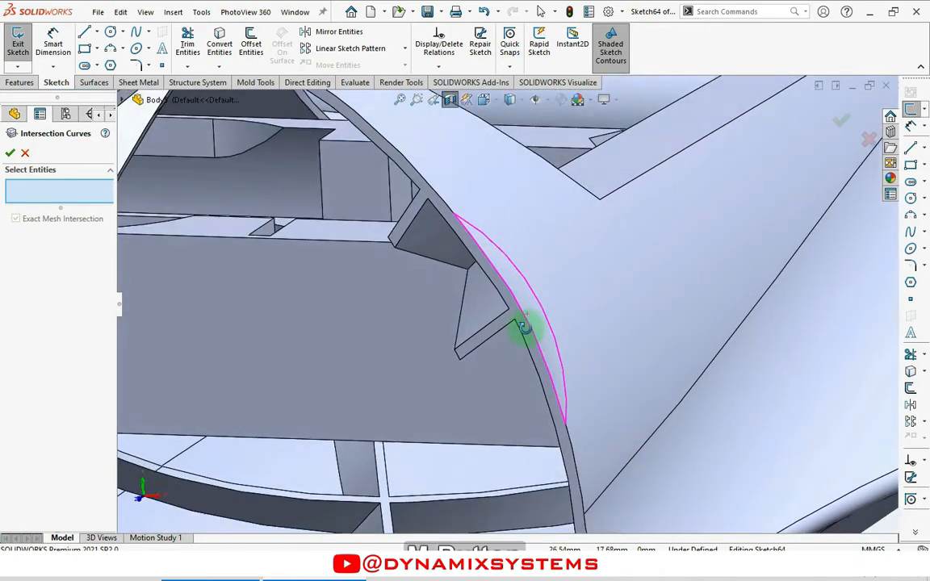
pyautogui.scroll(-3, 539, 328)
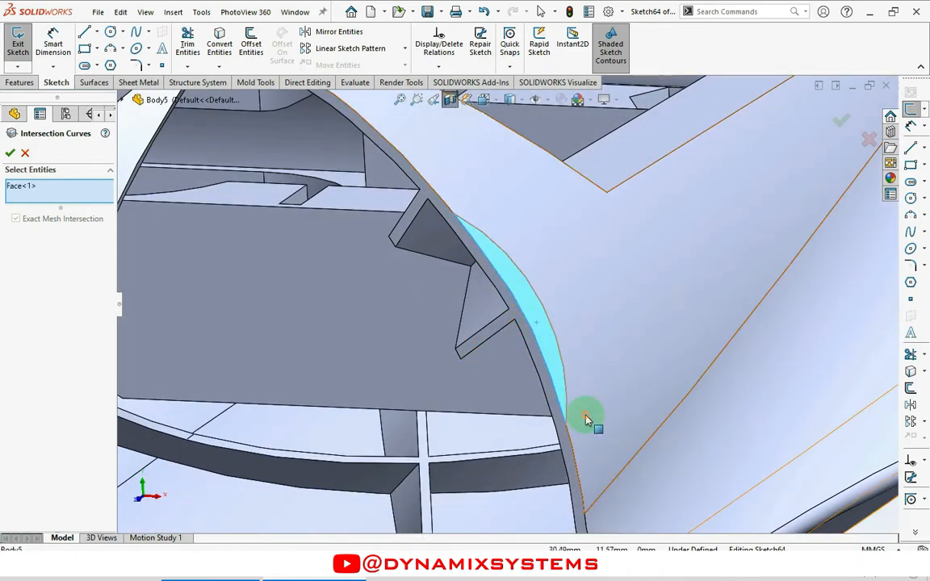
pyautogui.click(589, 422)
pyautogui.scroll(-3, 587, 419)
pyautogui.click(557, 417)
pyautogui.moveTo(557, 430); pyautogui.dragTo(561, 483, button='middle')
pyautogui.scroll(3, 571, 409)
pyautogui.click(571, 408)
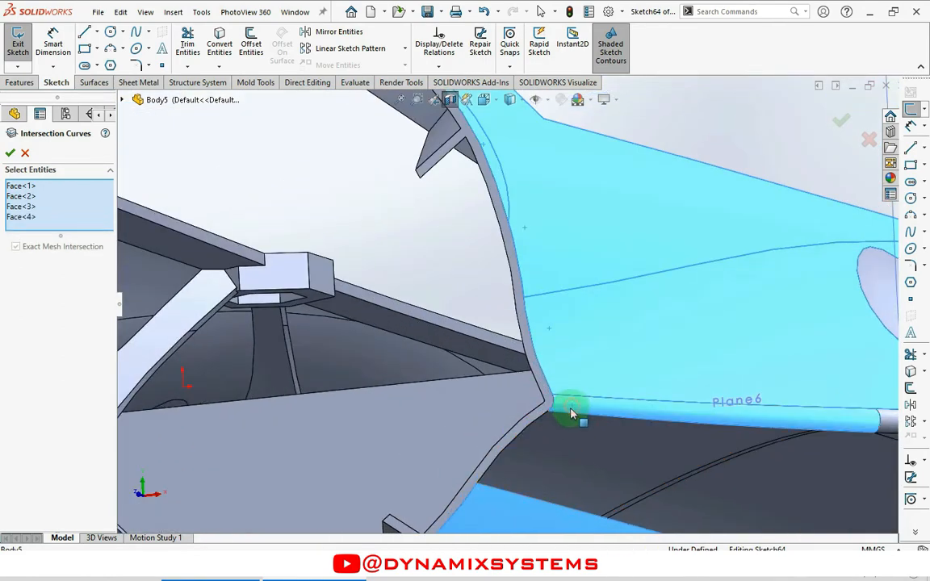
pyautogui.click(550, 451)
# Add the outer skin faces on the fuselage's opposite side and create the intersection curves around the section
pyautogui.scroll(-3, 434, 457)
pyautogui.moveTo(434, 458); pyautogui.dragTo(326, 473, button='middle')
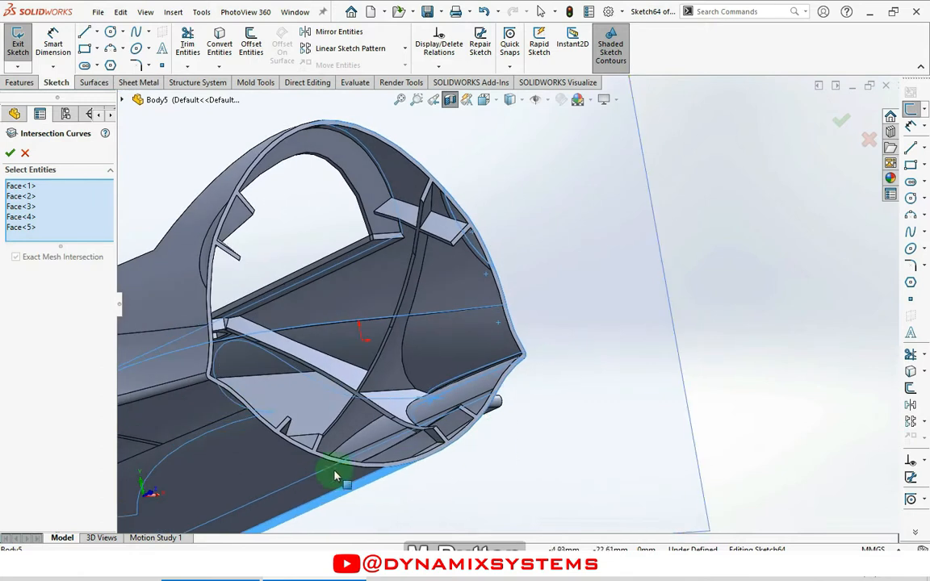
pyautogui.click(269, 417)
pyautogui.click(183, 364)
pyautogui.scroll(3, 186, 349)
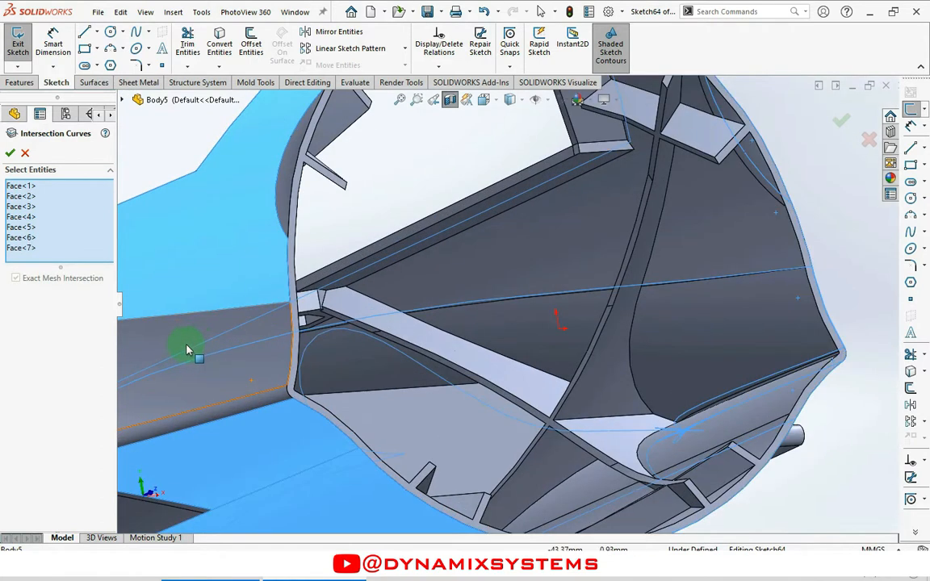
pyautogui.click(272, 337)
pyautogui.click(257, 361)
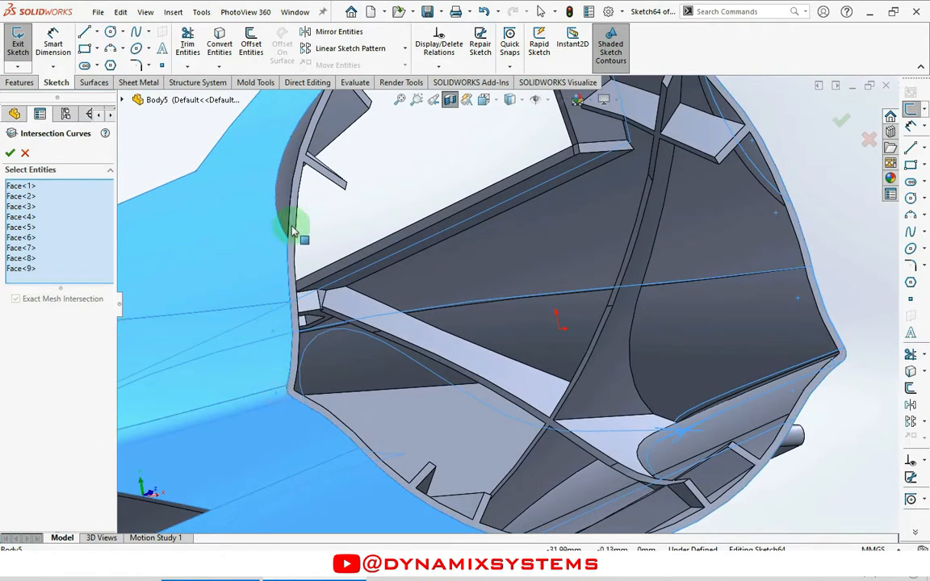
pyautogui.click(291, 166)
pyautogui.moveTo(326, 191); pyautogui.dragTo(477, 186, button='middle')
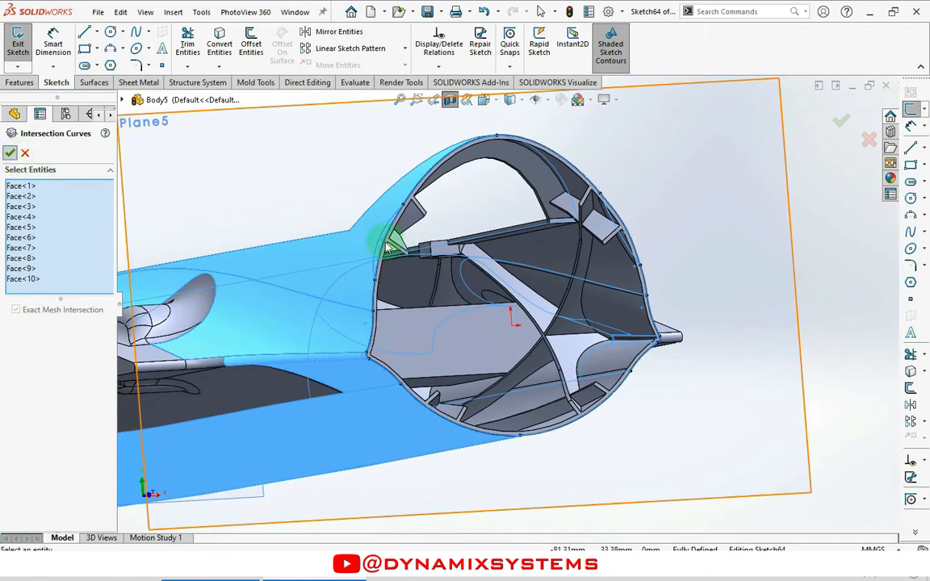
pyautogui.press('Escape')
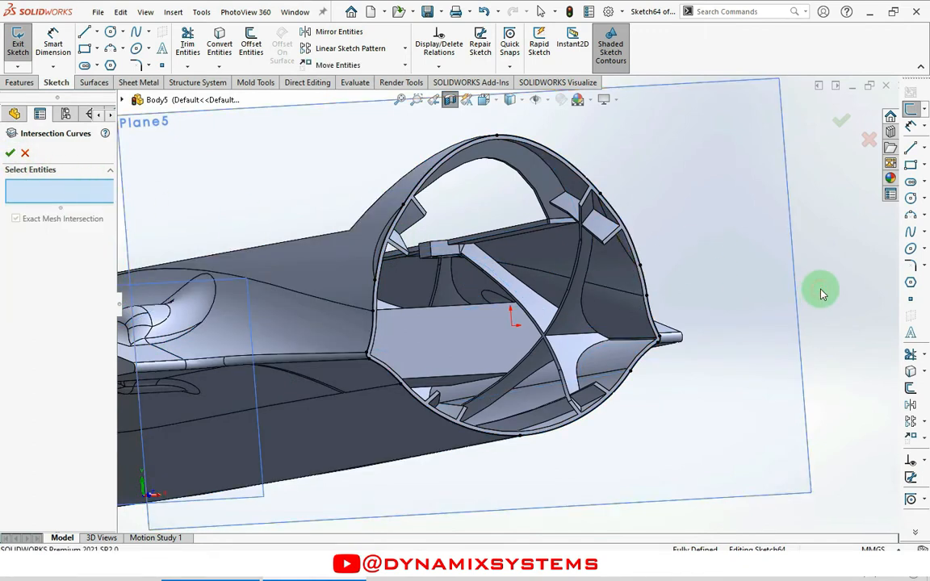
pyautogui.hotkey('ctrl', '8')
pyautogui.scroll(3, 719, 337)
pyautogui.scroll(-3, 647, 157)
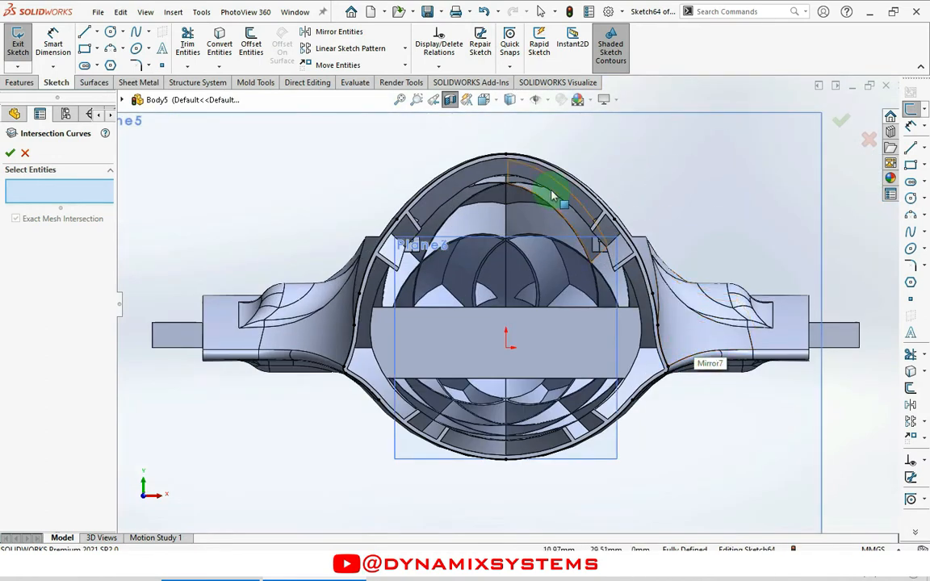
pyautogui.click(9, 153)
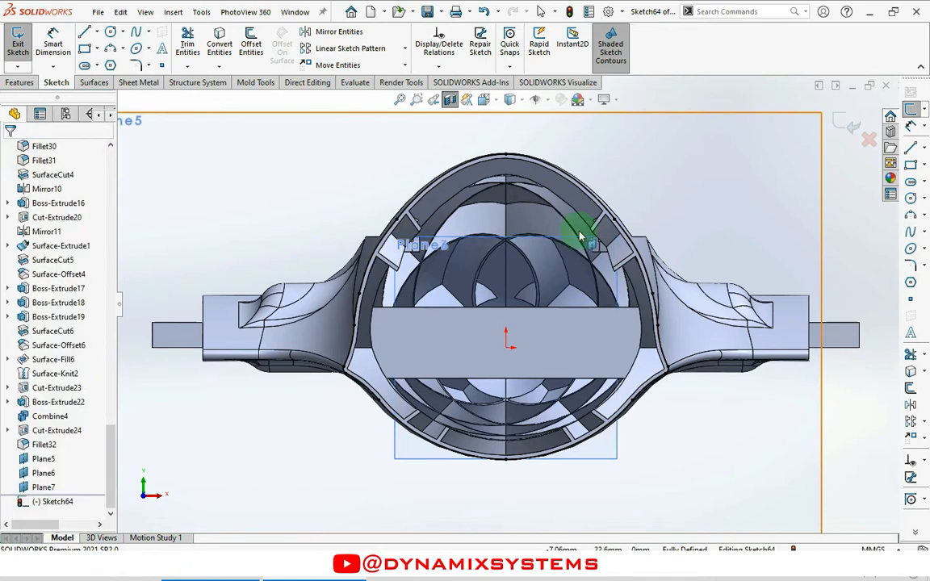
# Offset the upper intersection curves 3 mm towards the inside of the fuselage
pyautogui.rightClick(602, 204)
pyautogui.click(620, 214)
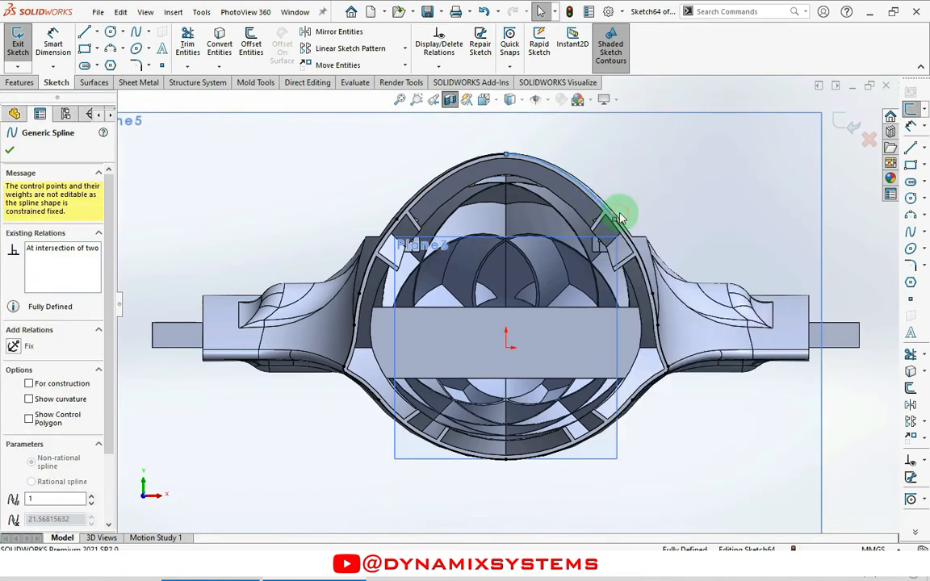
pyautogui.click(911, 389)
pyautogui.click(36, 220)
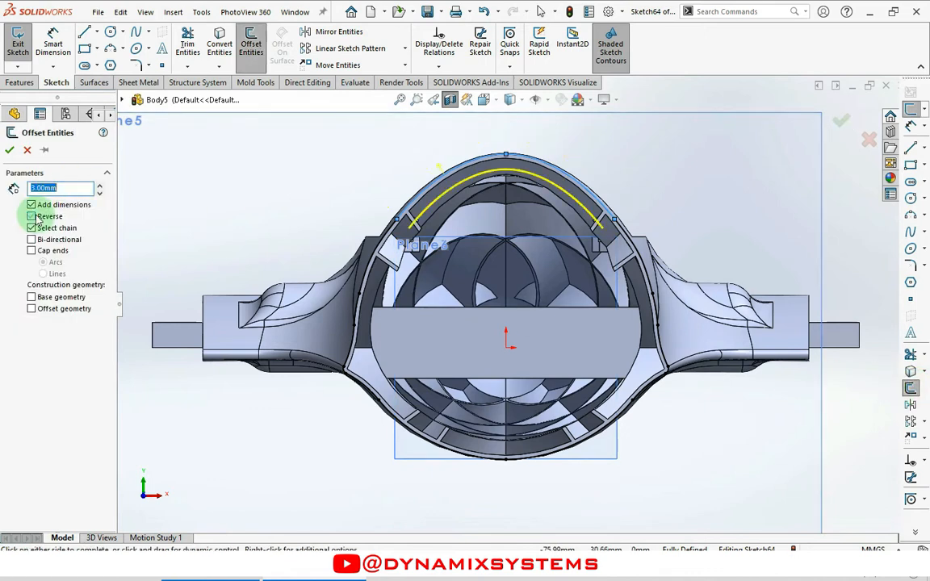
pyautogui.click(9, 151)
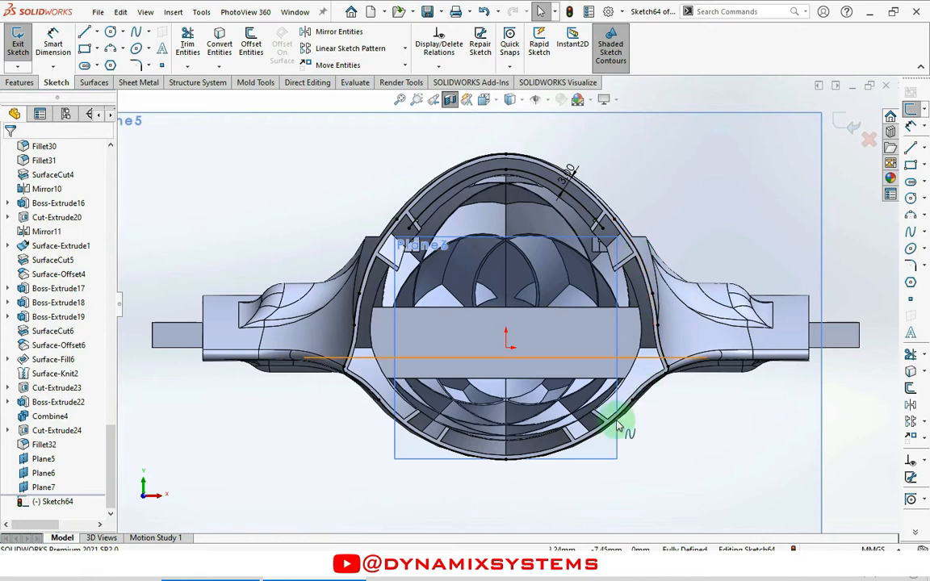
# Offset the chain of lower and side intersection curves 3 mm outward from the fuselage skin
pyautogui.click(546, 455)
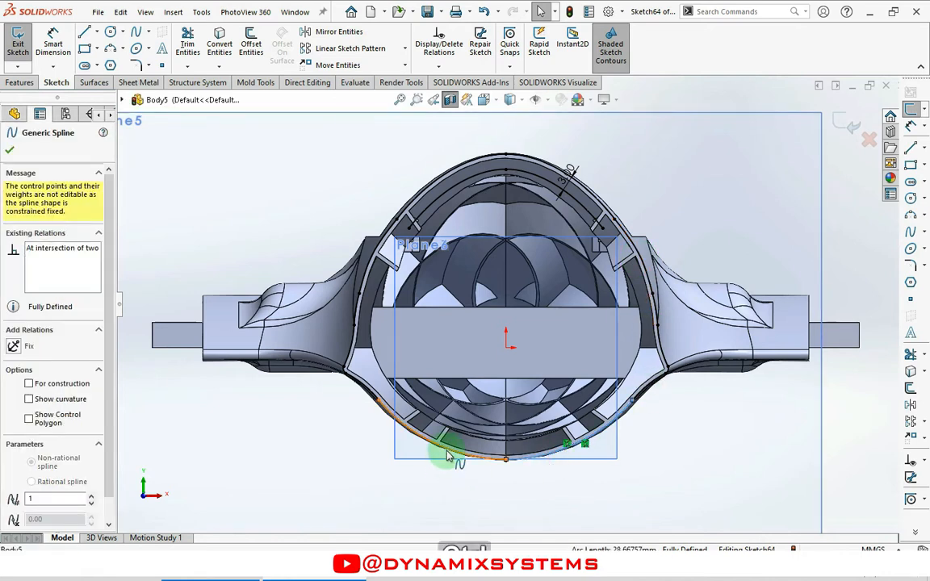
pyautogui.keyDown('ctrl'); pyautogui.click(448, 456); pyautogui.keyUp('ctrl')
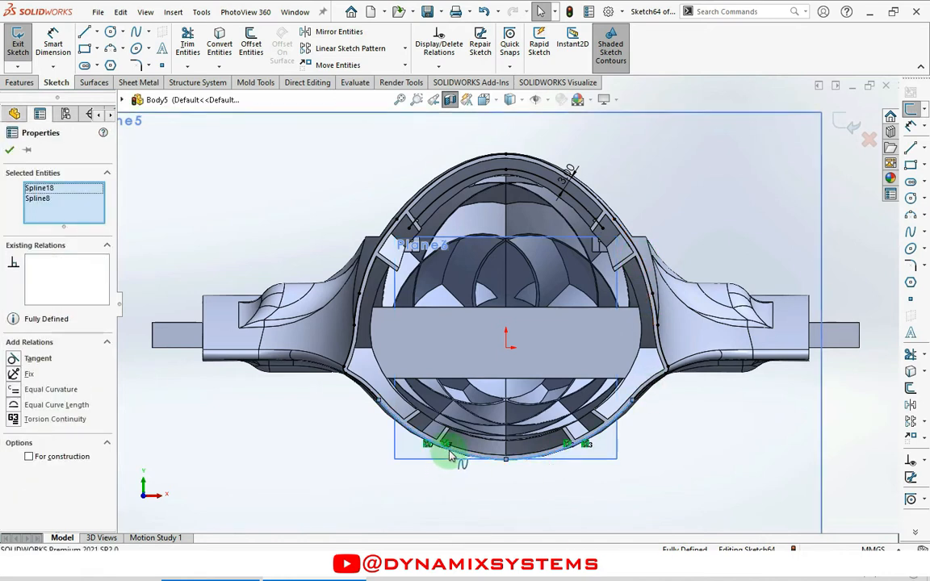
pyautogui.click(911, 391)
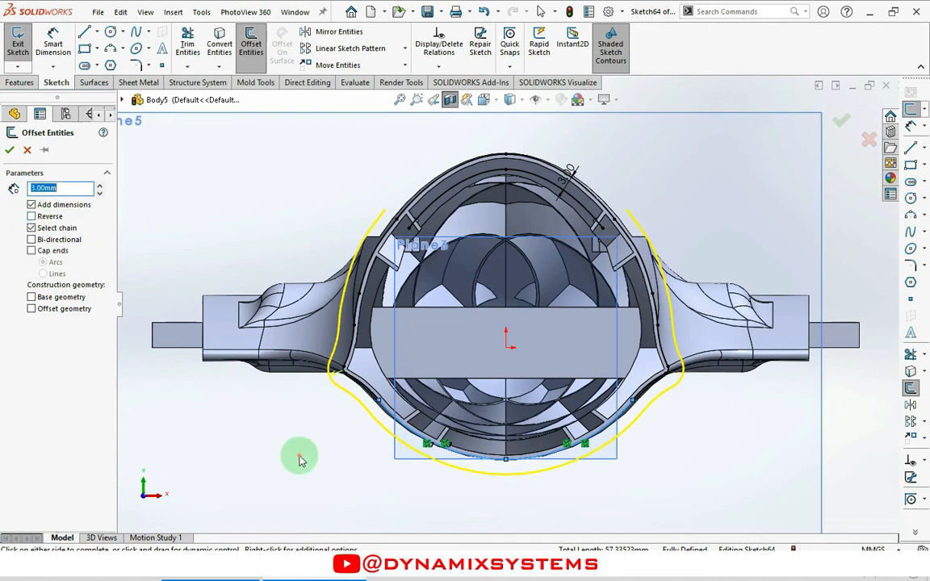
pyautogui.click(301, 509)
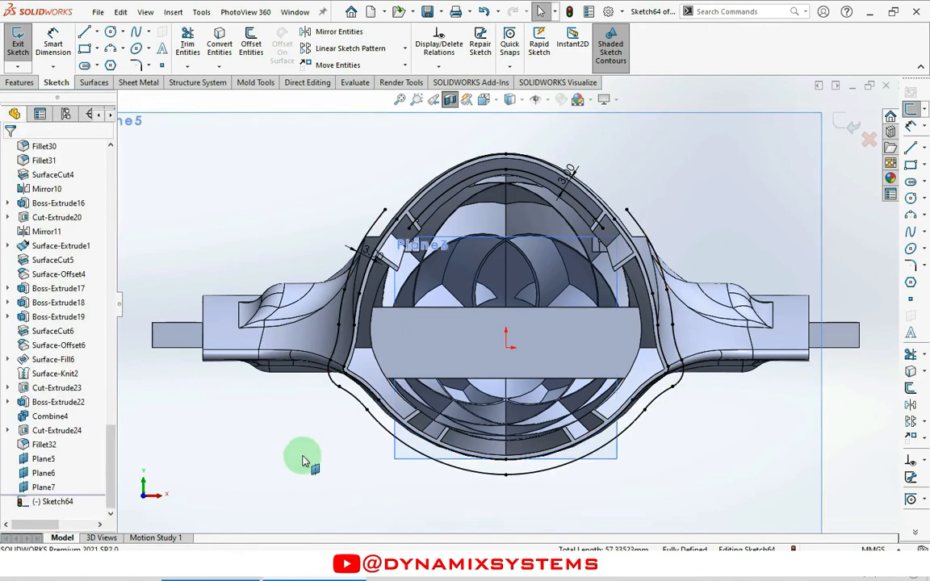
pyautogui.click(663, 401)
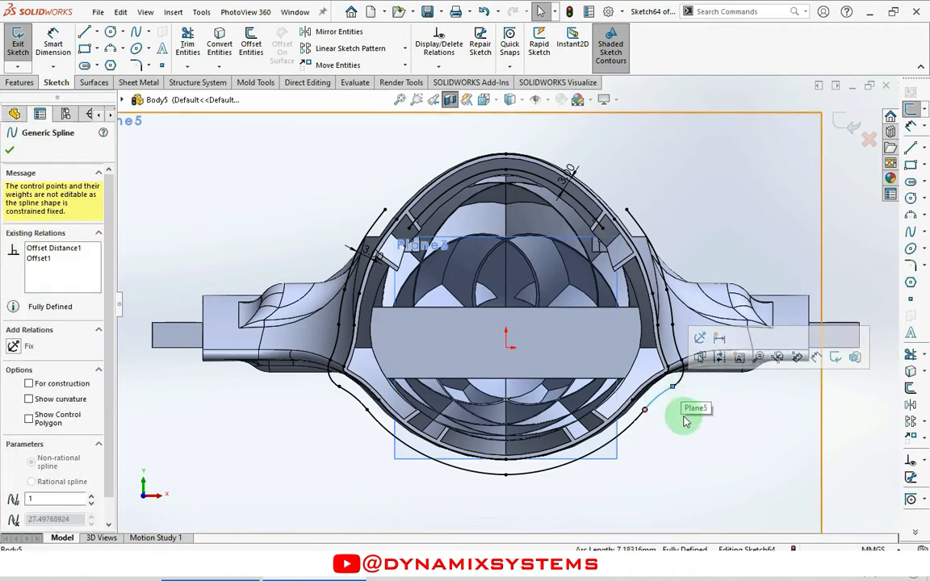
pyautogui.click(681, 398)
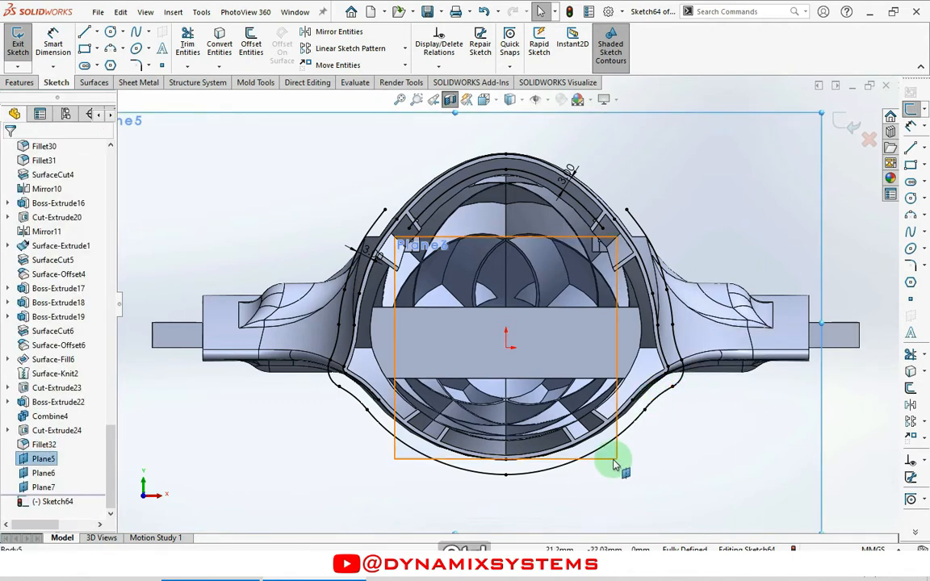
# Undo the 3 mm outward offset of the lower and side intersection curves
pyautogui.hotkey('ctrl', 'z')
pyautogui.click(663, 450)
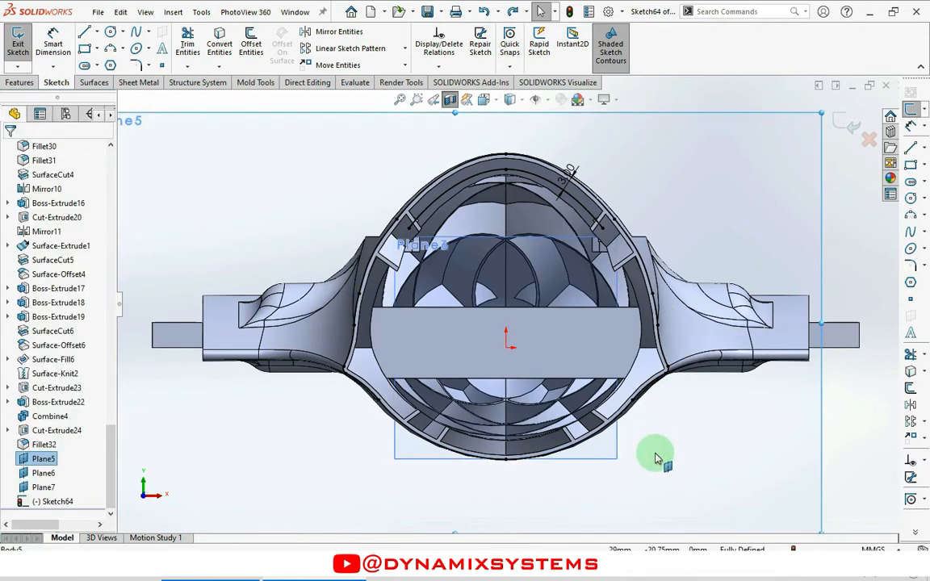
pyautogui.click(656, 391)
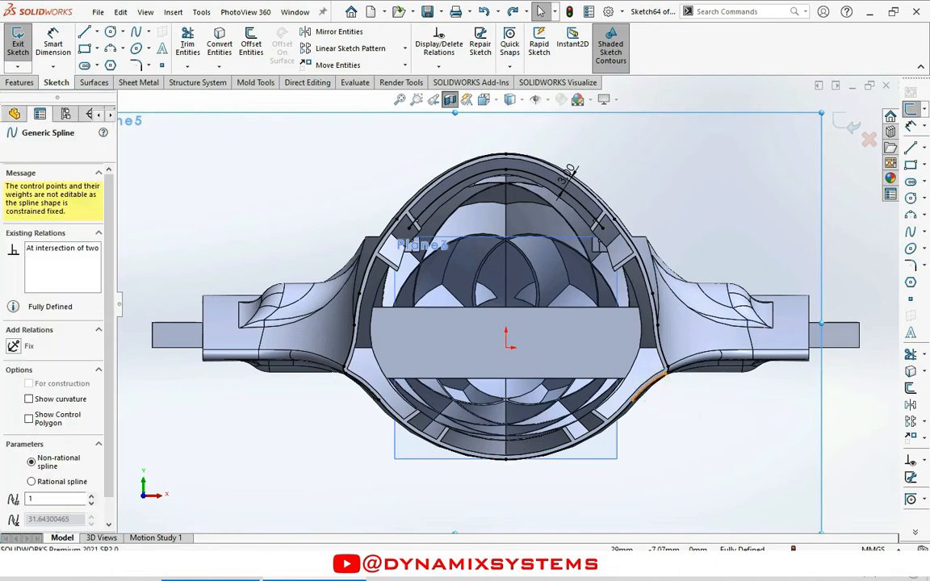
pyautogui.keyDown('ctrl'); pyautogui.click(360, 386); pyautogui.keyUp('ctrl')
pyautogui.press('Escape')
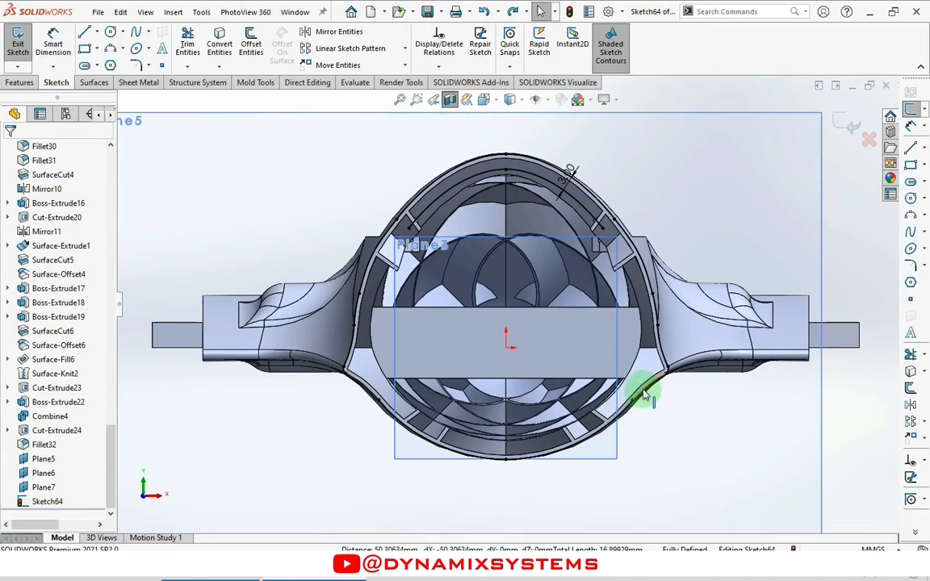
# Offset the two bottom intersection curves 3 mm towards the inside of the fuselage
pyautogui.click(628, 413)
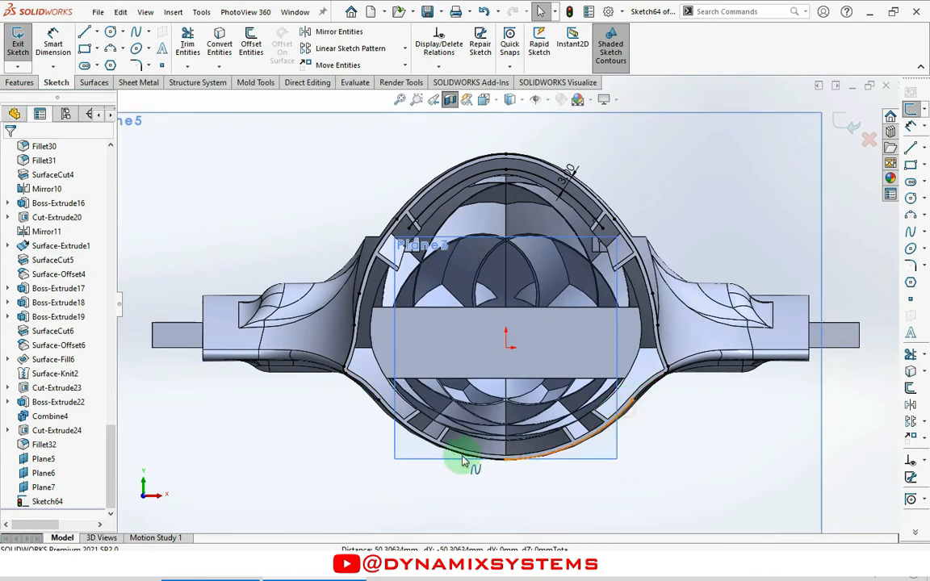
pyautogui.keyDown('ctrl'); pyautogui.click(456, 453); pyautogui.keyUp('ctrl')
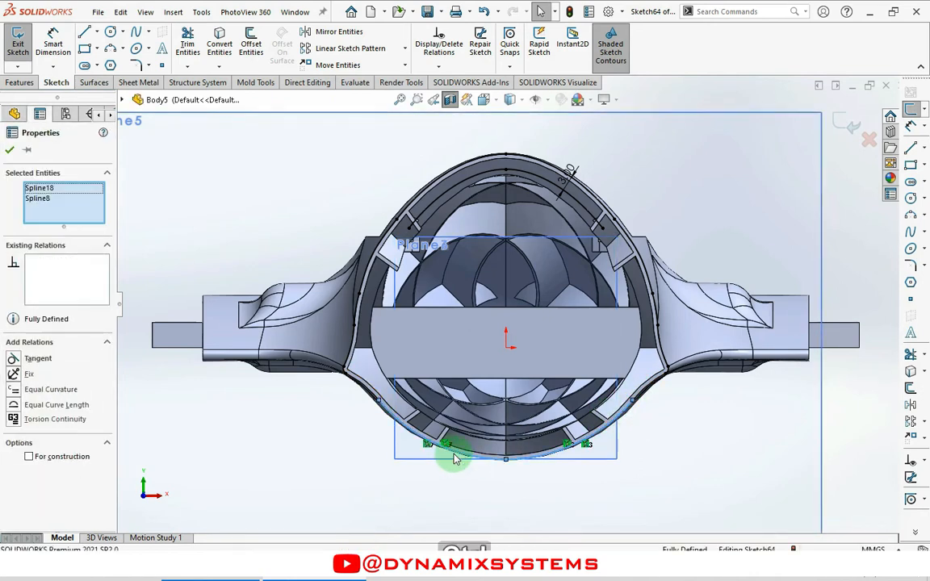
pyautogui.click(910, 388)
pyautogui.click(41, 218)
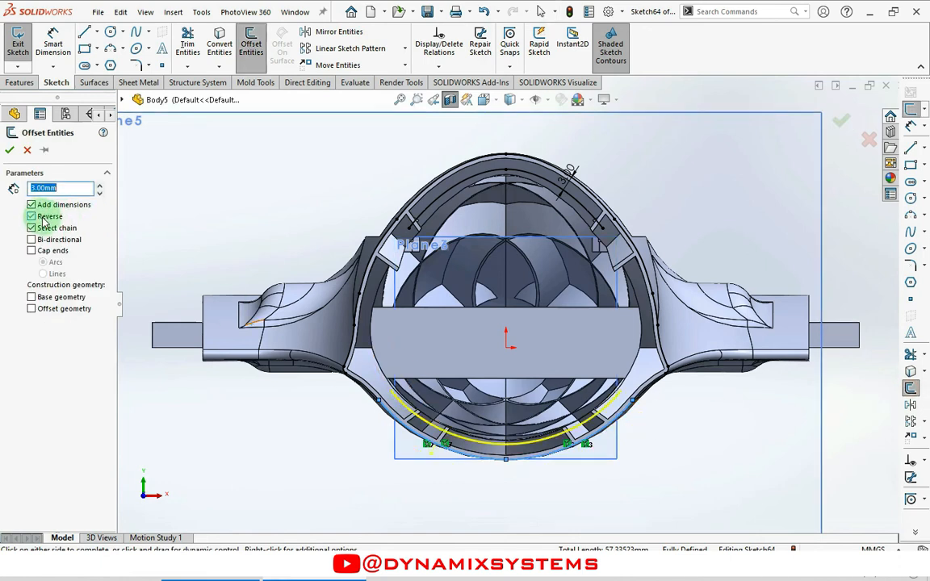
pyautogui.click(9, 152)
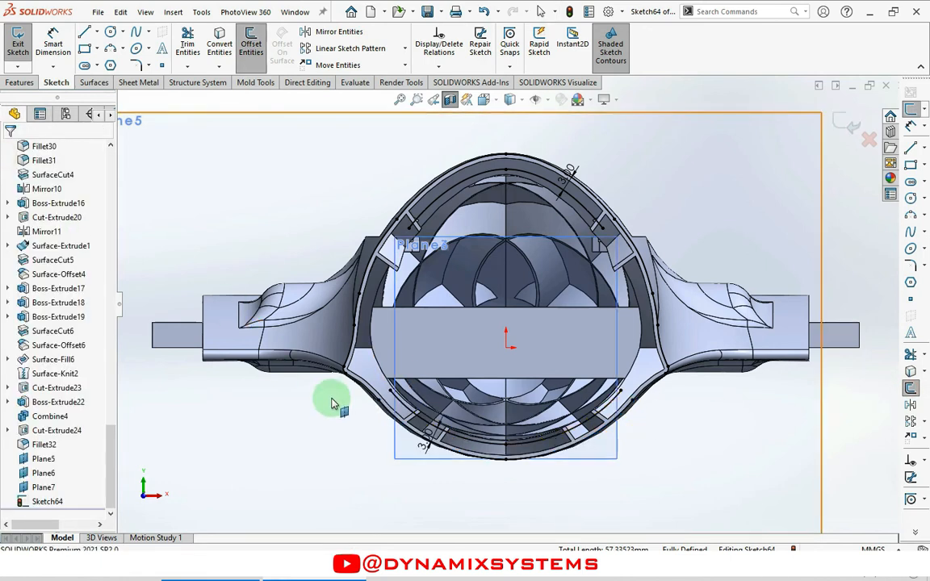
# Create intersection curves from the two short lower side faces of the fuselage skin below the wing roots
pyautogui.click(369, 394)
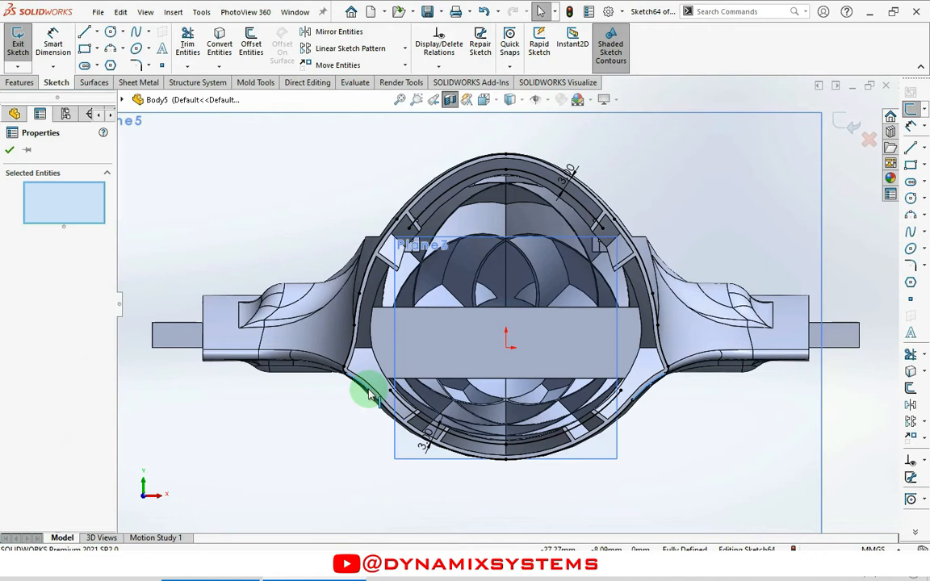
pyautogui.click(925, 371)
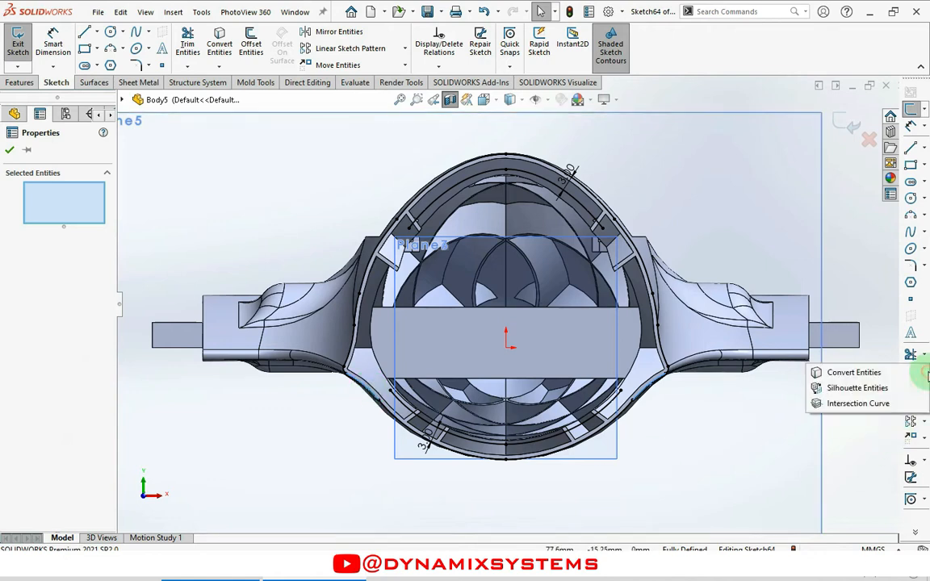
pyautogui.click(858, 404)
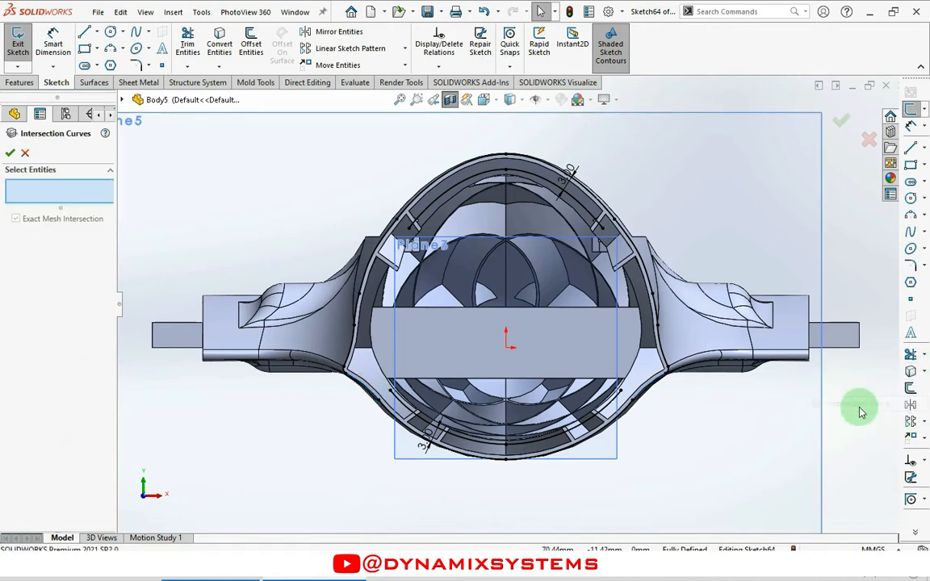
pyautogui.moveTo(508, 388); pyautogui.dragTo(604, 351, button='middle')
pyautogui.click(507, 276)
pyautogui.moveTo(338, 342); pyautogui.dragTo(367, 343, button='middle')
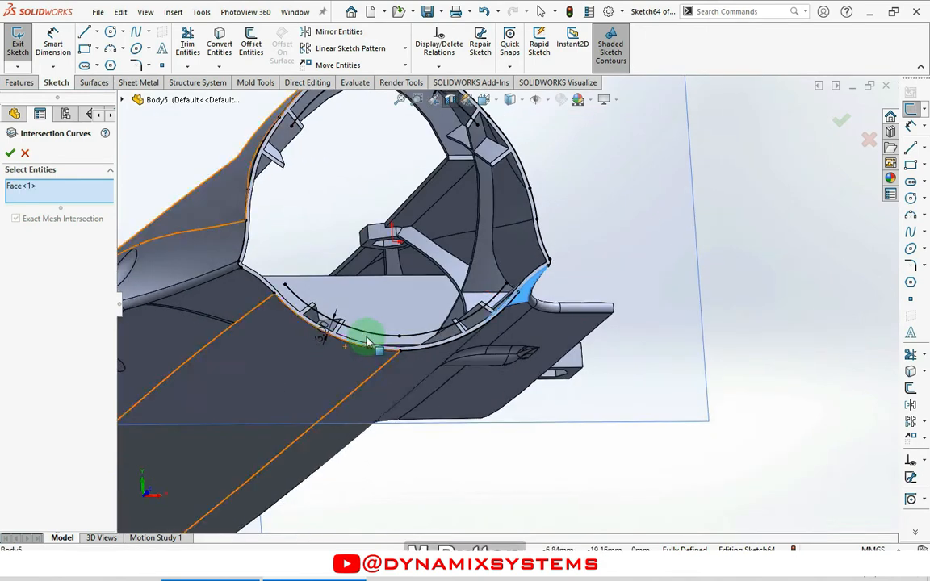
pyautogui.click(245, 287)
pyautogui.click(10, 154)
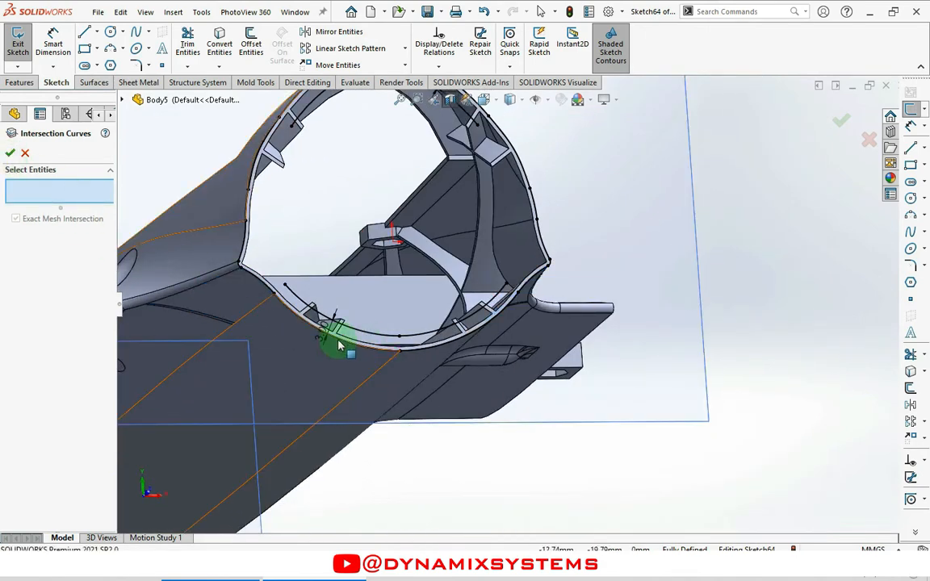
pyautogui.click(649, 275)
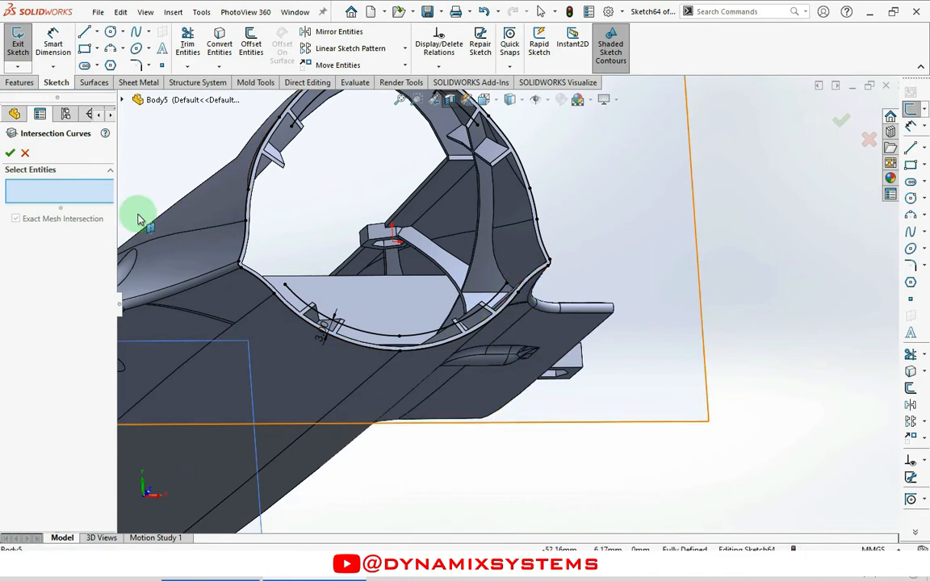
pyautogui.click(11, 153)
# Sketch a spline joining the ends of the upper and lower offset curves on the right side of the section
pyautogui.hotkey('ctrl', '8')
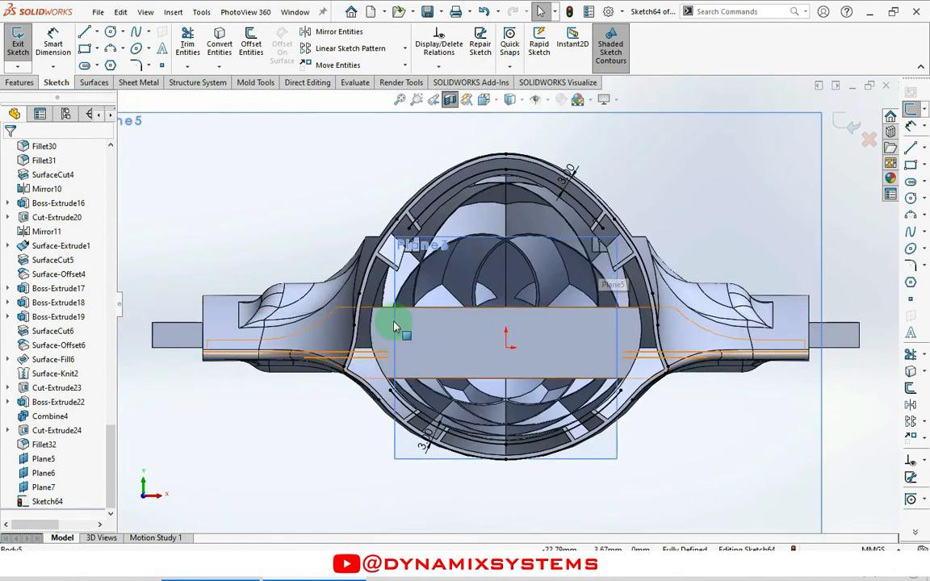
pyautogui.scroll(-2, 390, 321)
pyautogui.click(910, 232)
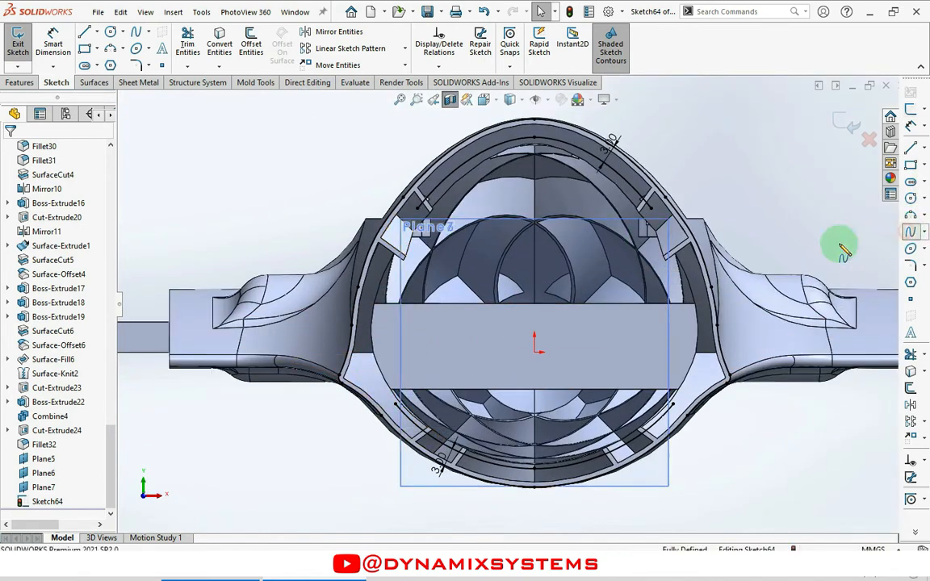
pyautogui.click(704, 352)
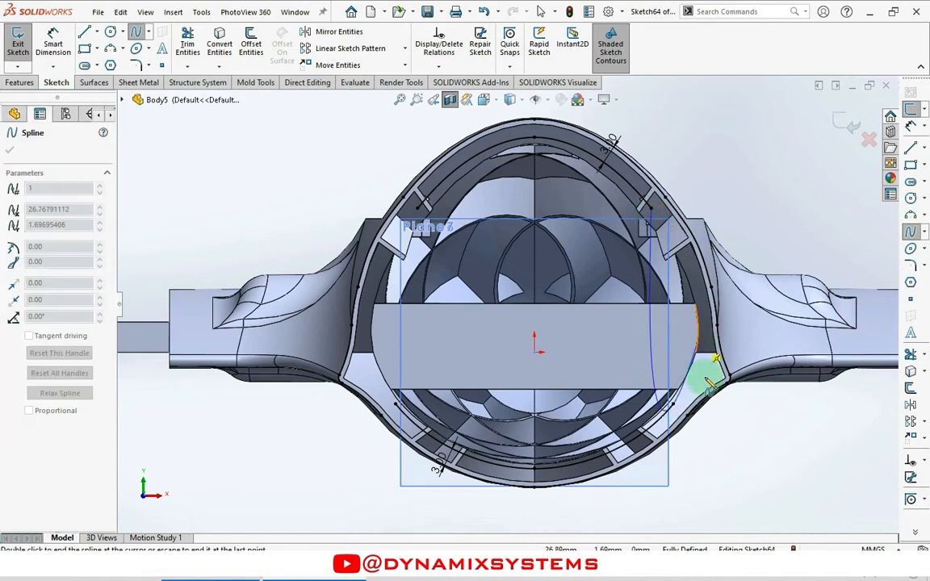
pyautogui.doubleClick(674, 404)
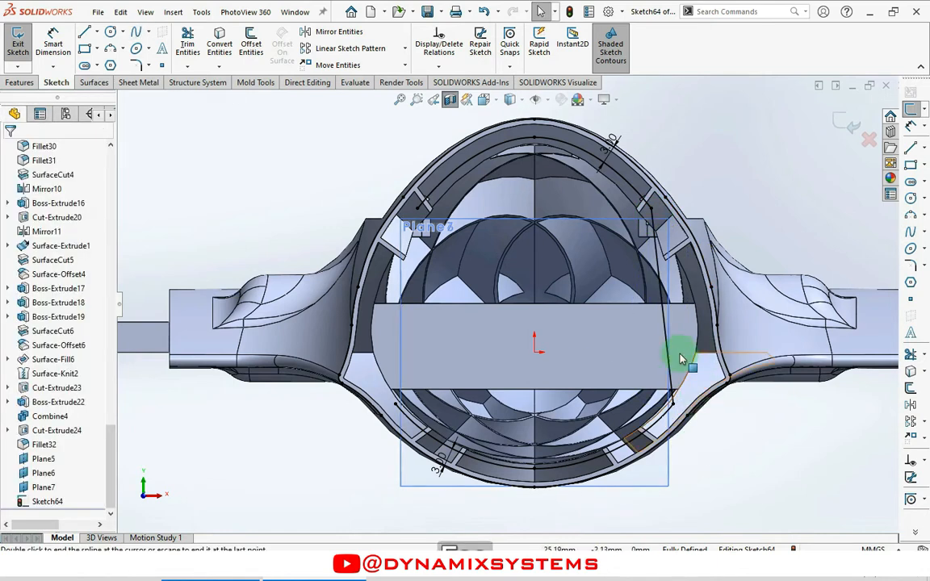
# Bow the connecting spline outward with its lower end handle and make that handle tangent to the lower offset curve
pyautogui.click(664, 327)
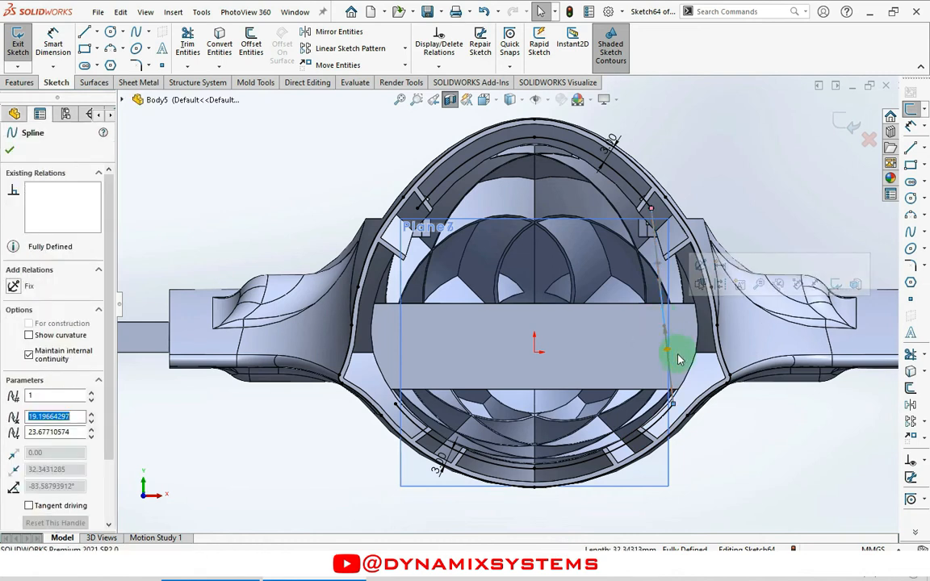
pyautogui.moveTo(664, 329); pyautogui.dragTo(682, 393)
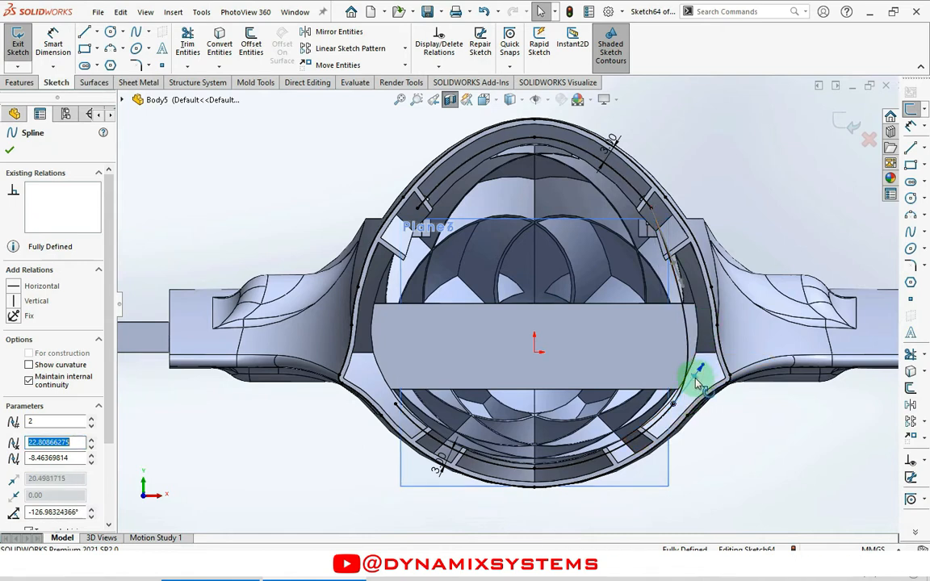
pyautogui.scroll(-5, 698, 384)
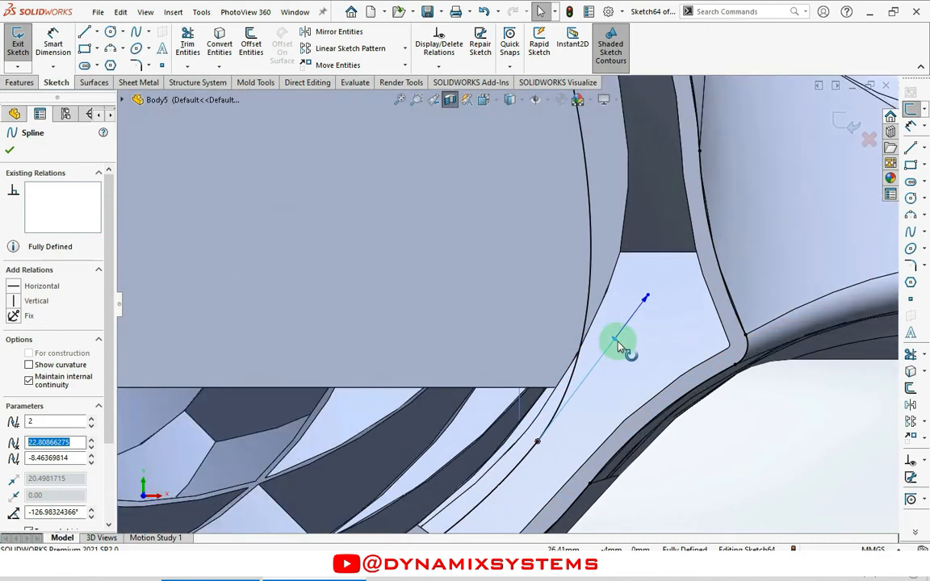
pyautogui.keyDown('ctrl'); pyautogui.click(530, 448); pyautogui.keyUp('ctrl')
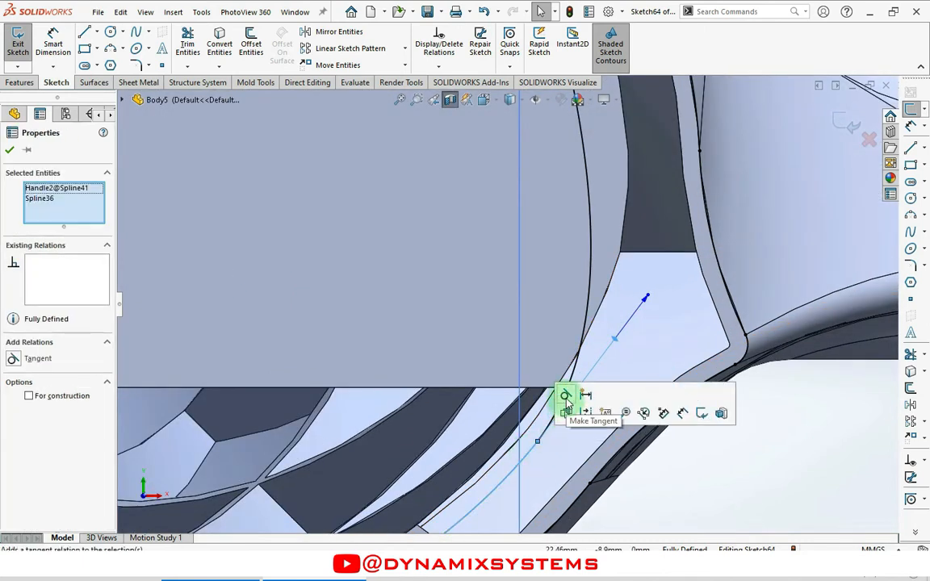
pyautogui.click(566, 398)
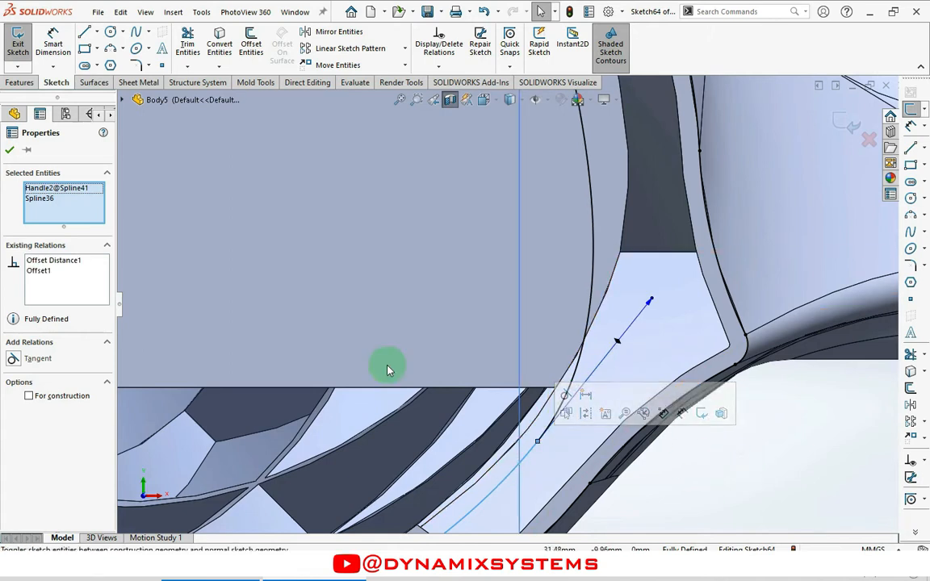
pyautogui.click(10, 152)
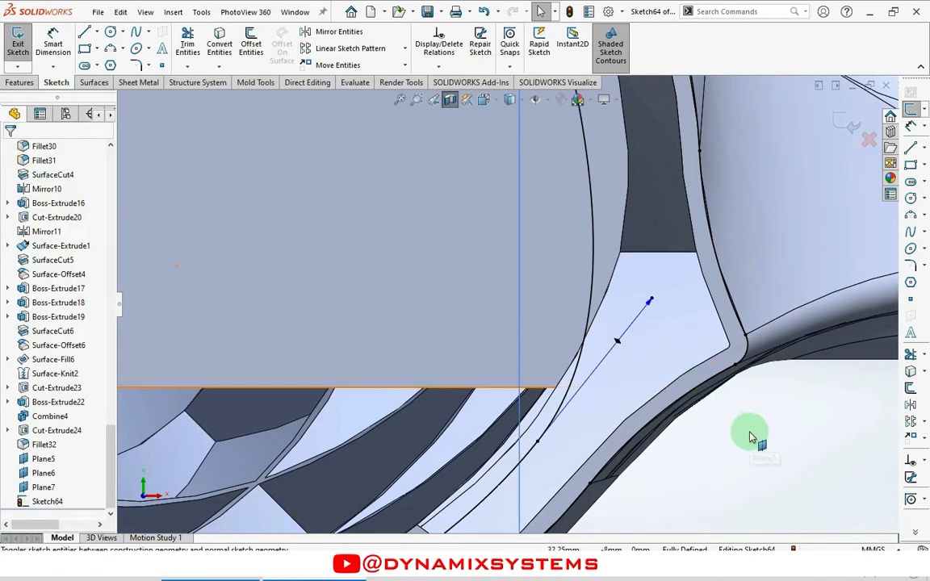
# Pull out the connecting spline's upper end handle and make it tangent to the upper offset curve
pyautogui.press('f')
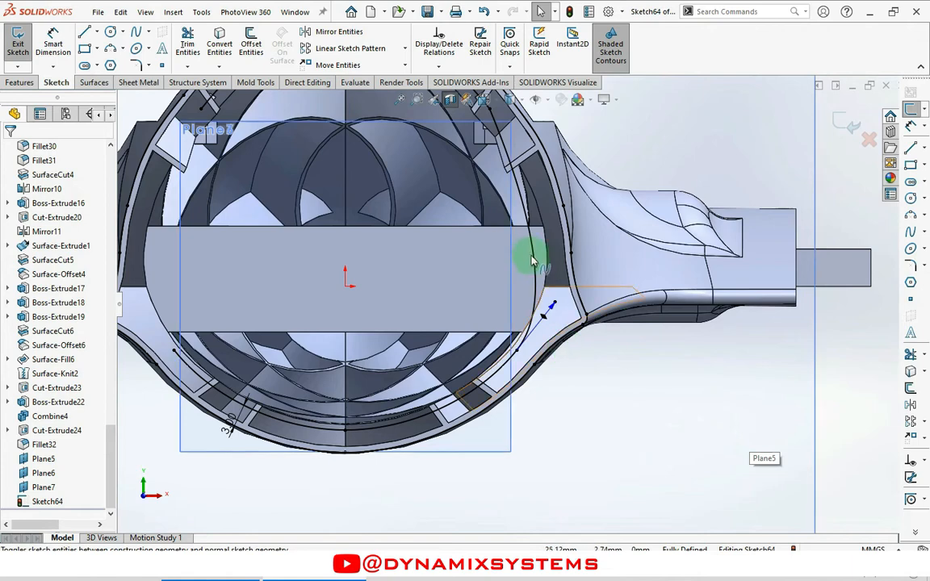
pyautogui.scroll(-4, 501, 150)
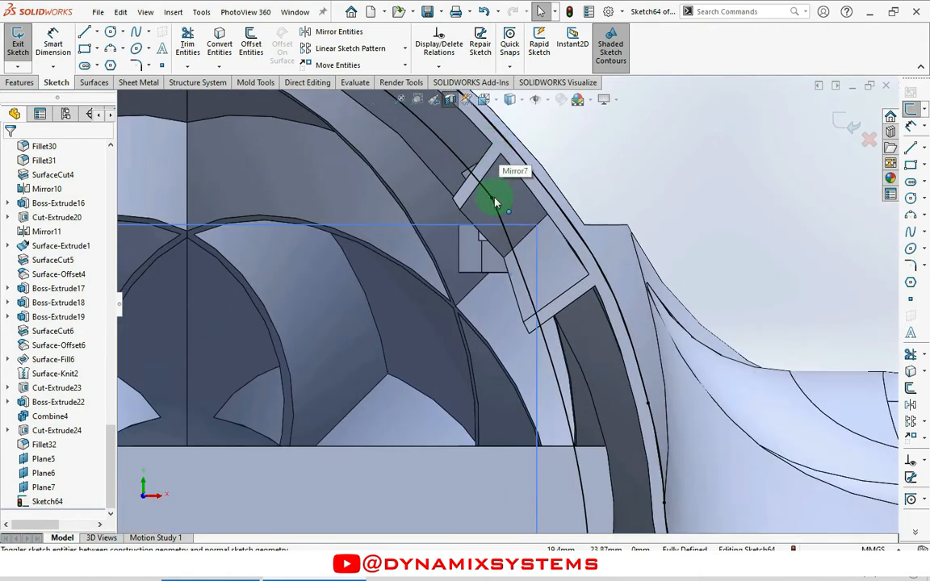
pyautogui.click(492, 198)
pyautogui.click(505, 236)
pyautogui.moveTo(553, 342); pyautogui.dragTo(571, 316)
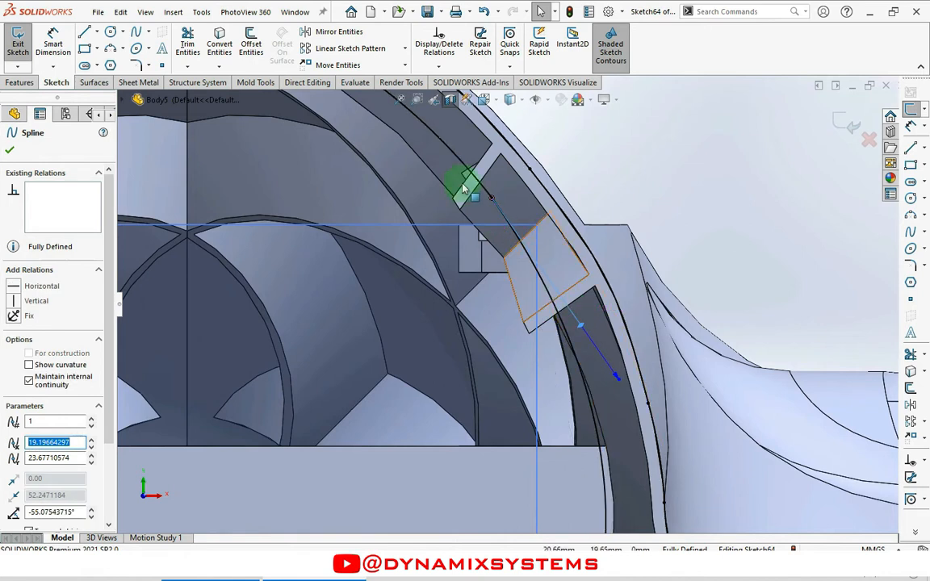
pyautogui.moveTo(464, 189); pyautogui.dragTo(453, 160)
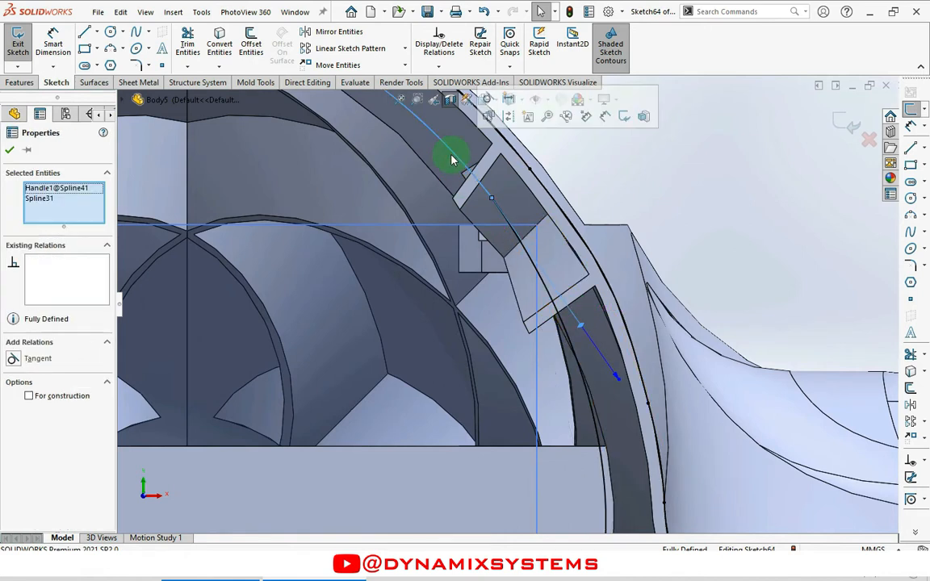
pyautogui.click(14, 358)
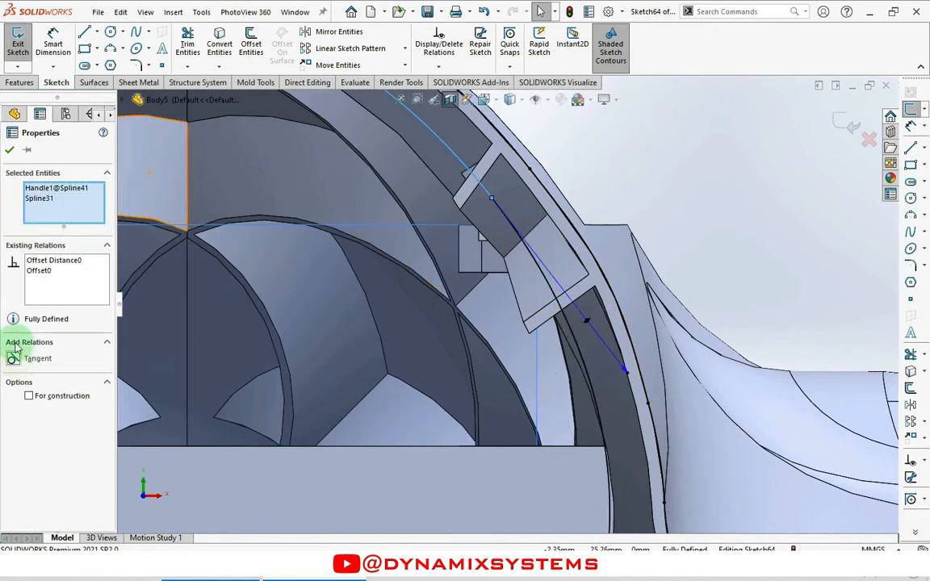
pyautogui.click(11, 151)
pyautogui.click(680, 201)
# Shorten the upper tangent handle of the connecting spline to refine its curvature along the skin
pyautogui.scroll(4, 680, 201)
pyautogui.scroll(2, 680, 201)
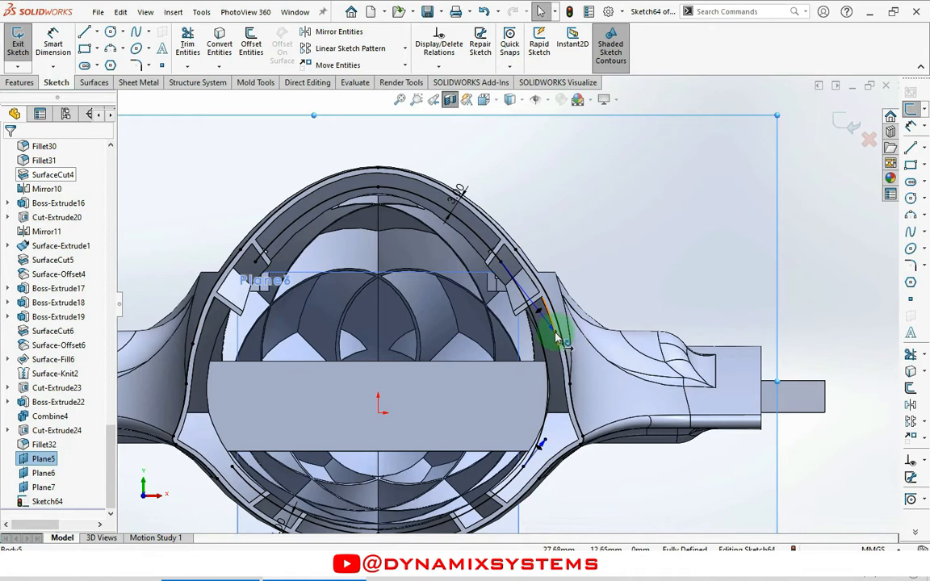
pyautogui.scroll(-5, 555, 339)
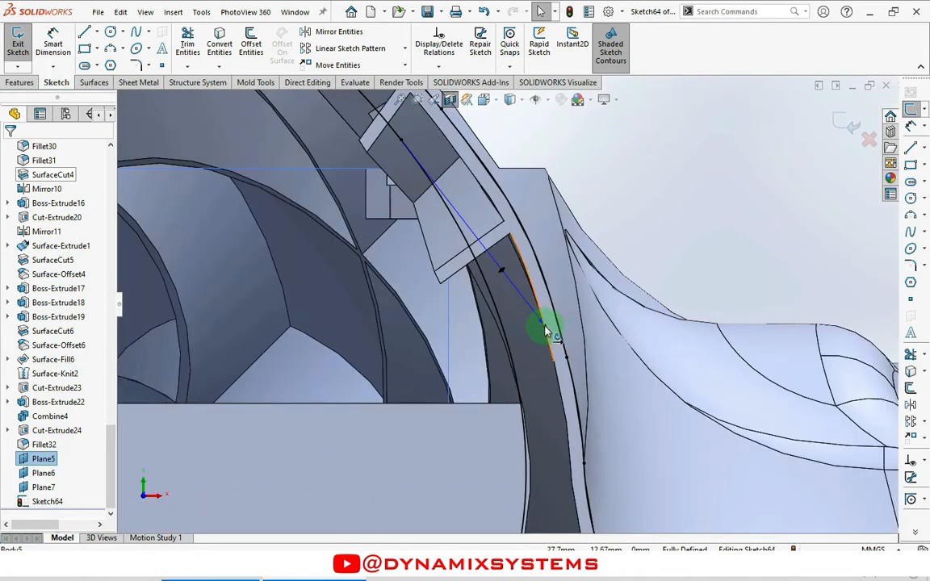
pyautogui.scroll(-3, 546, 331)
pyautogui.moveTo(535, 325); pyautogui.dragTo(457, 253)
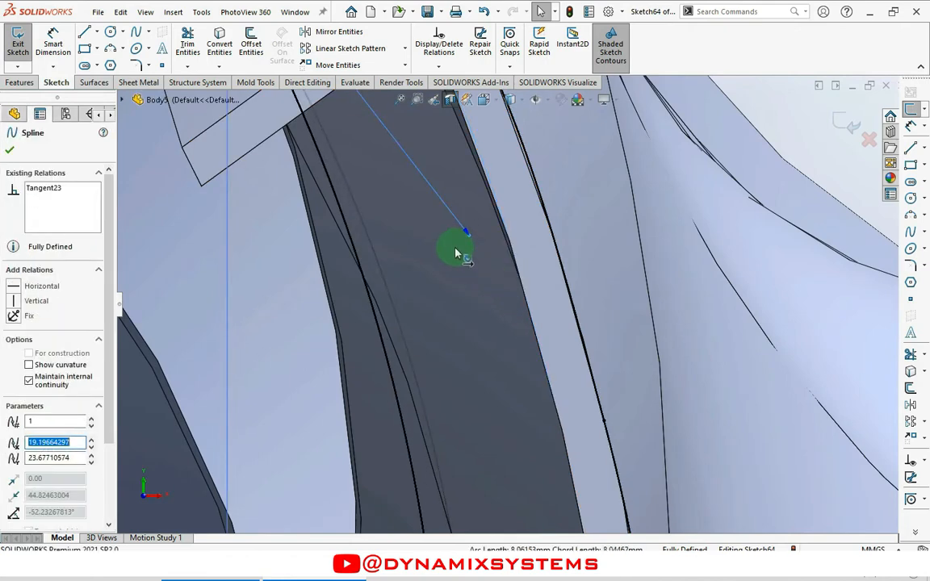
pyautogui.scroll(8, 515, 370)
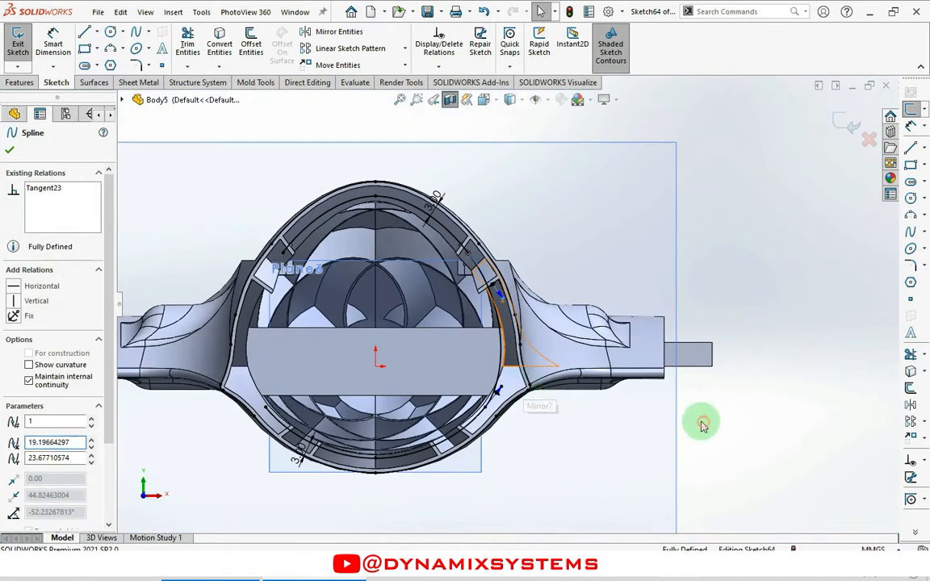
pyautogui.click(703, 426)
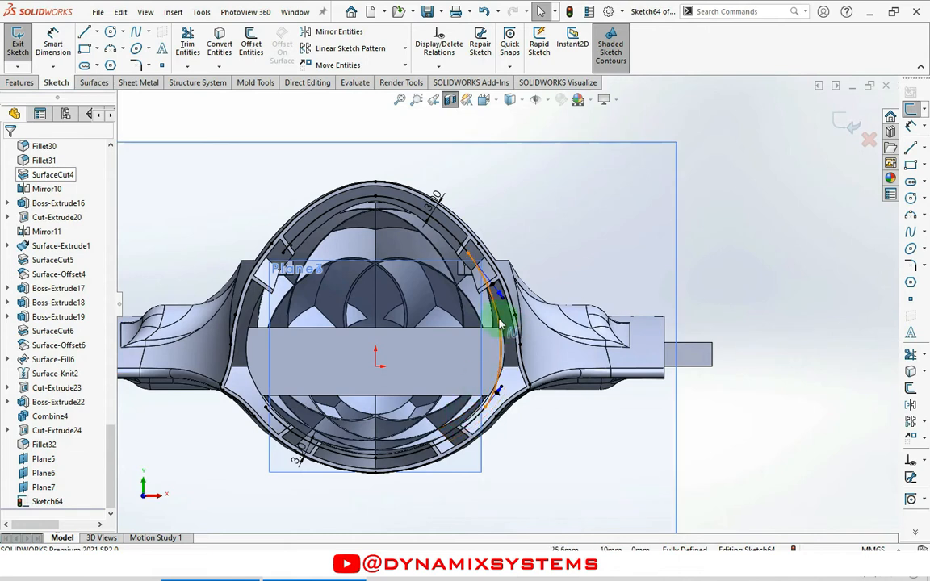
# Sketch a vertical construction centerline from the middle of the flat block's upper edge down to the section's lower curve
pyautogui.click(913, 148)
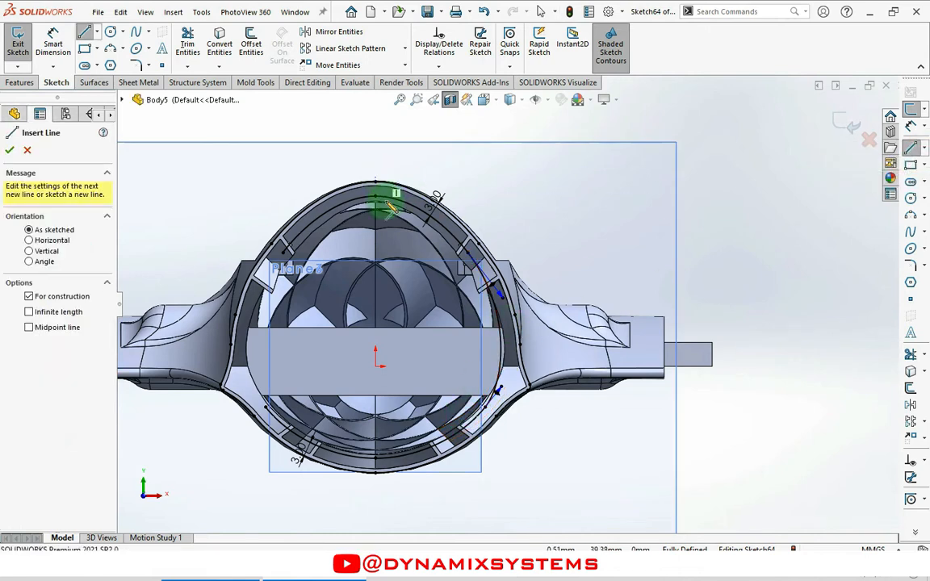
pyautogui.click(377, 330)
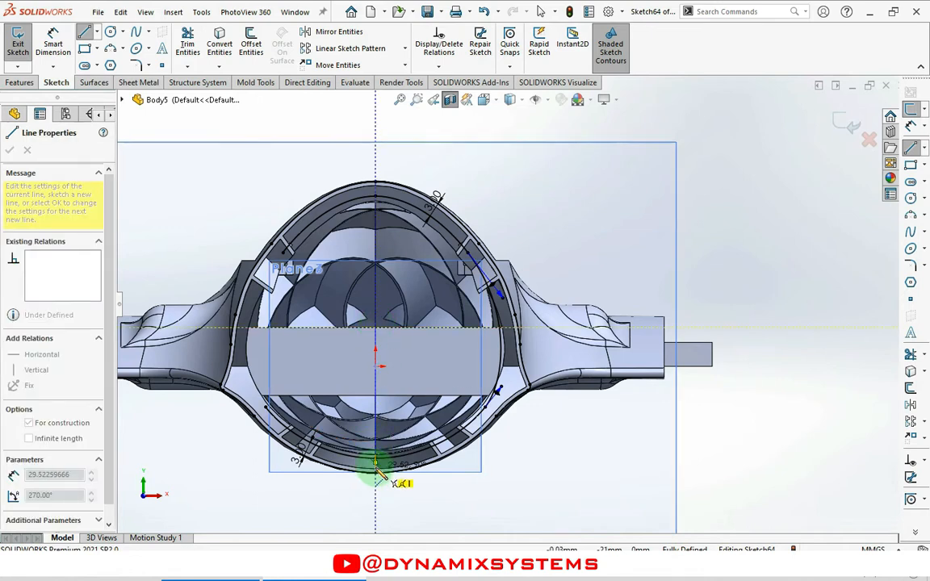
pyautogui.click(376, 465)
pyautogui.press('Escape')
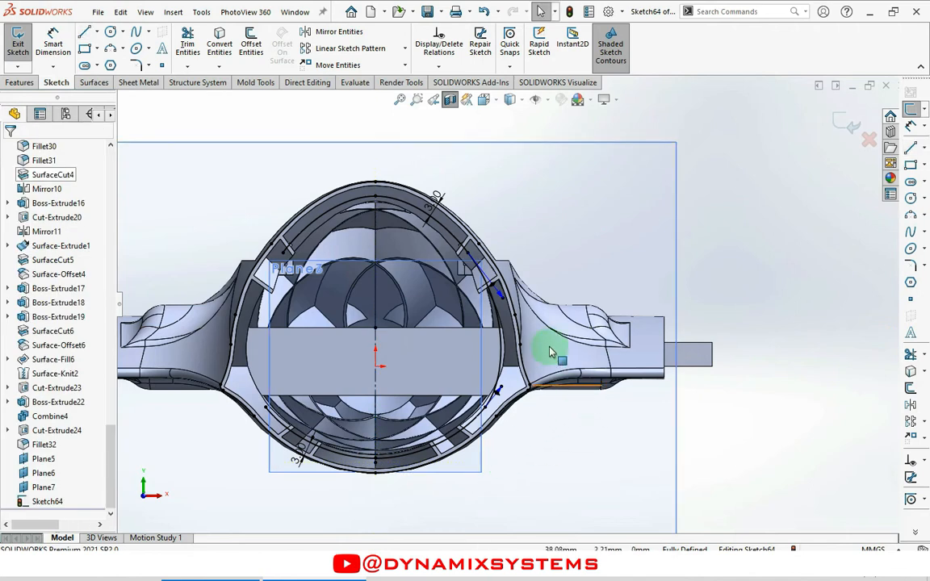
# Mirror the right connecting spline about the vertical centerline to the left side of the section
pyautogui.click(507, 328)
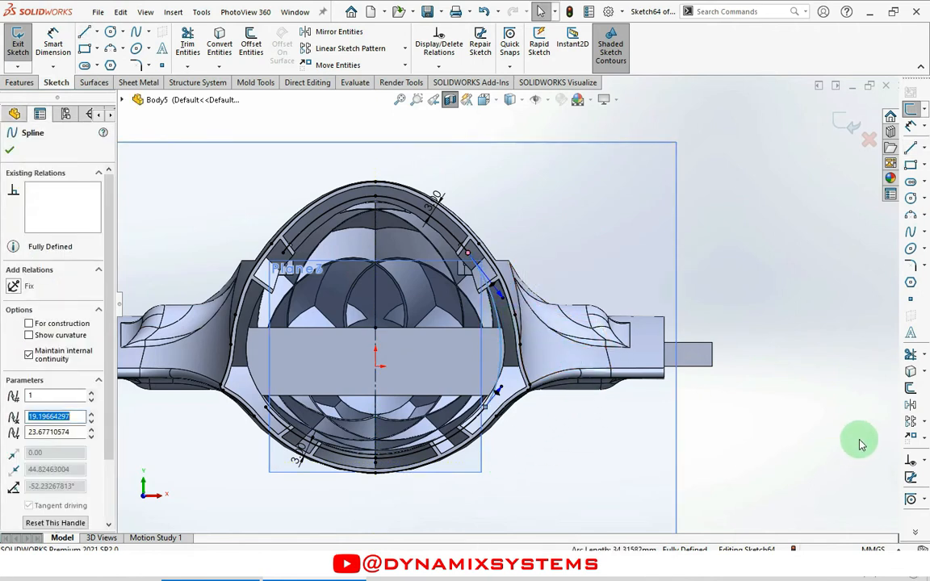
pyautogui.click(911, 405)
pyautogui.click(60, 317)
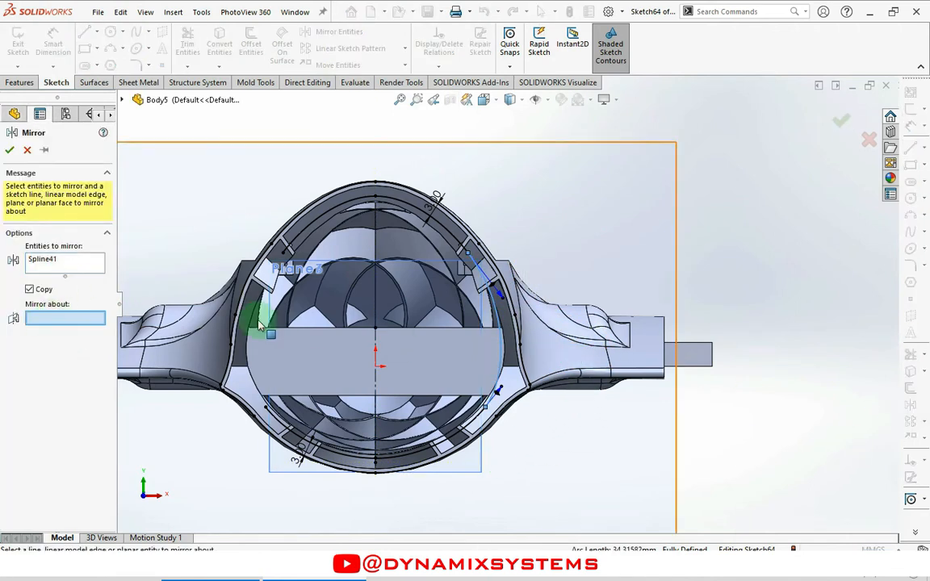
pyautogui.click(374, 377)
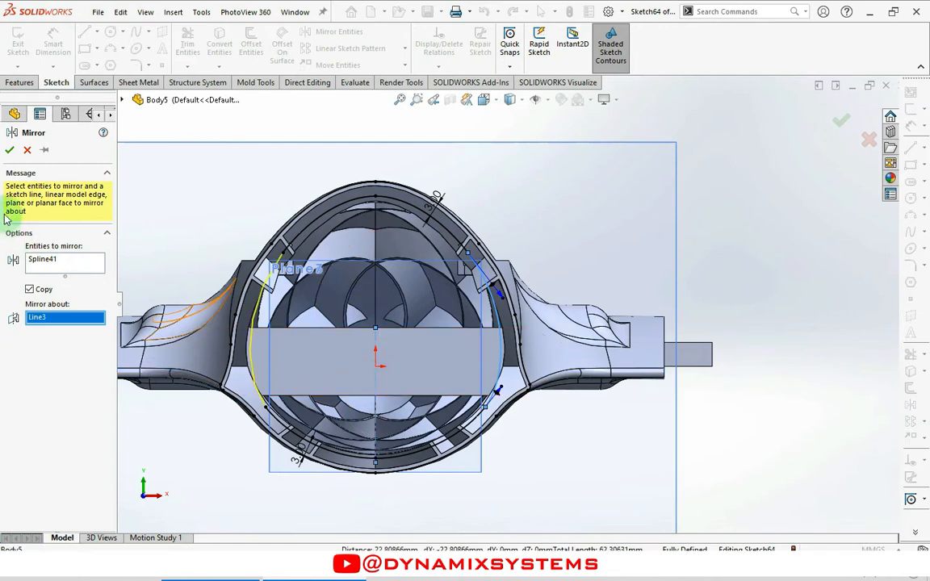
pyautogui.click(11, 152)
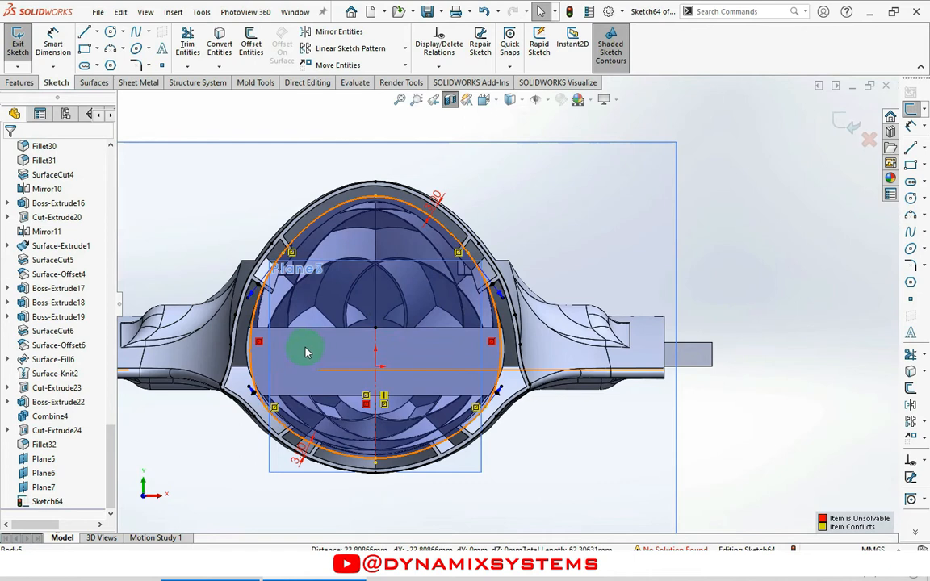
# Delete the symmetric relation of the mirrored spline to resolve the sketch conflict
pyautogui.click(259, 343)
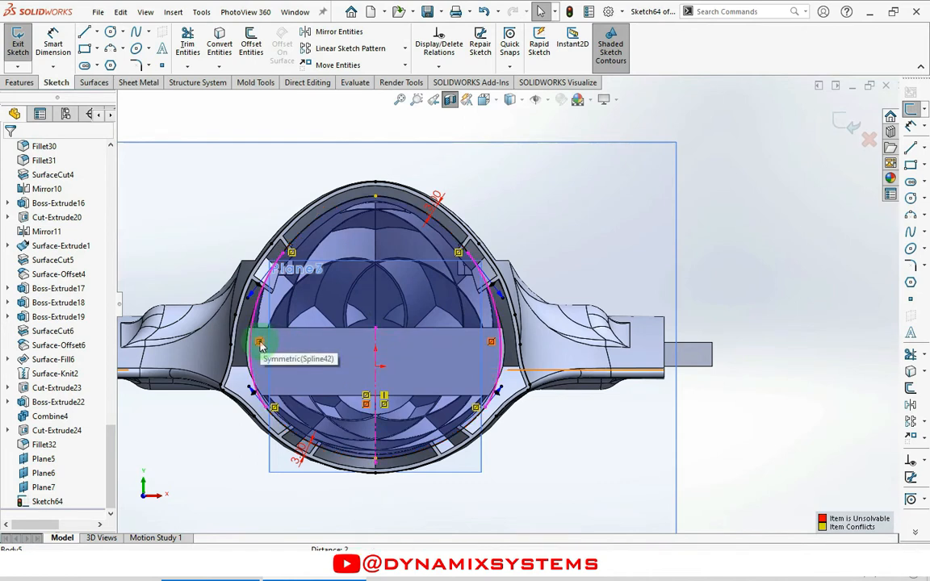
pyautogui.click(571, 457)
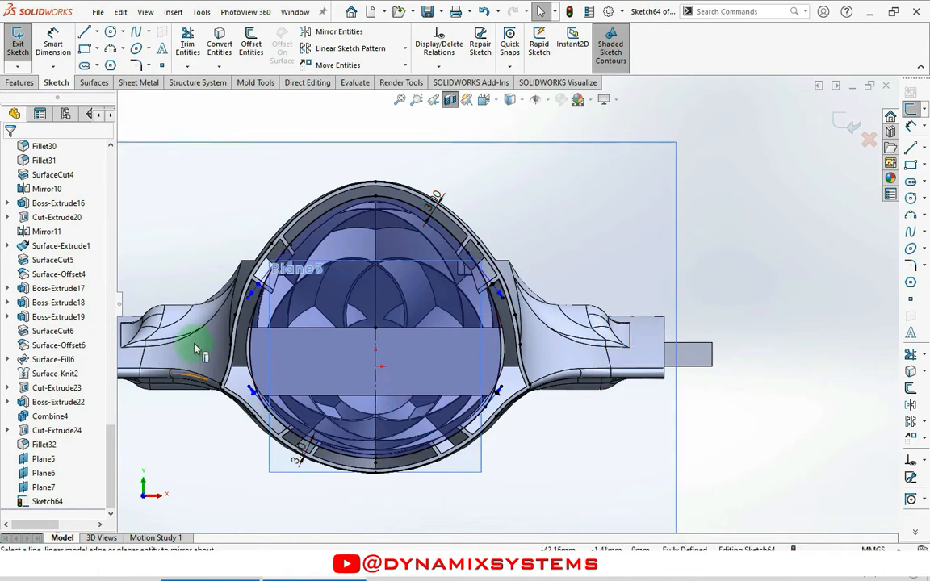
pyautogui.click(234, 311)
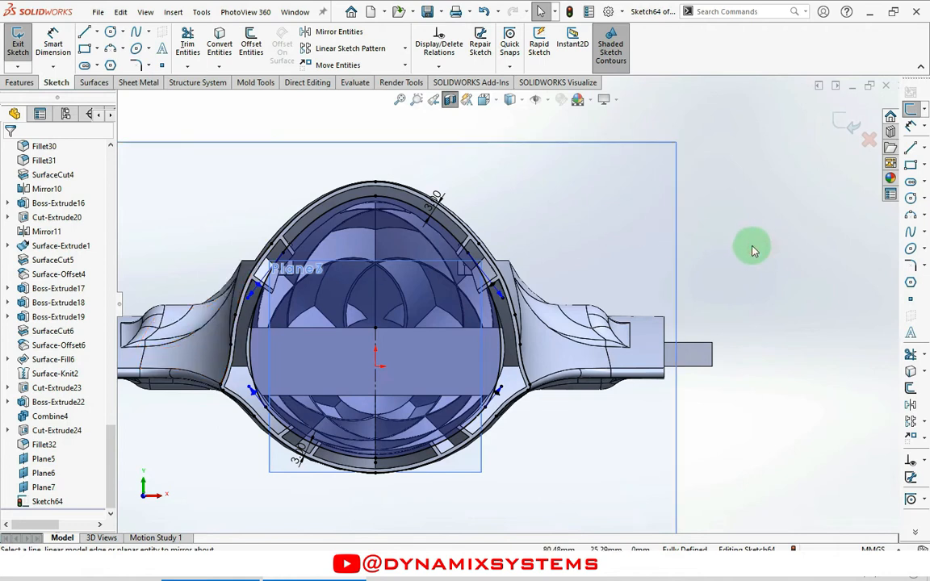
# Examine where the outer skin curves meet on the right side of the section for gaps or overlaps
pyautogui.click(473, 224)
pyautogui.rightClick(475, 226)
pyautogui.click(486, 237)
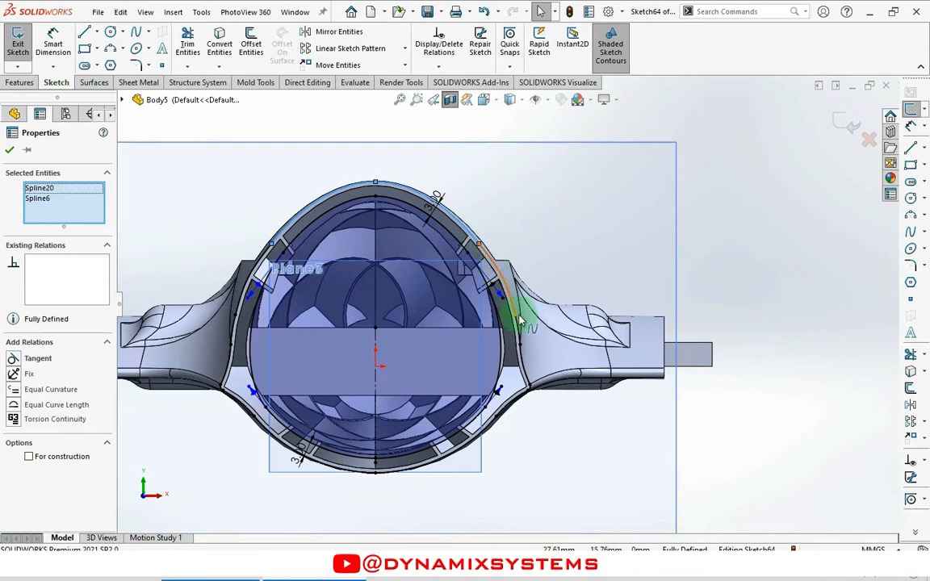
pyautogui.scroll(-10, 459, 252)
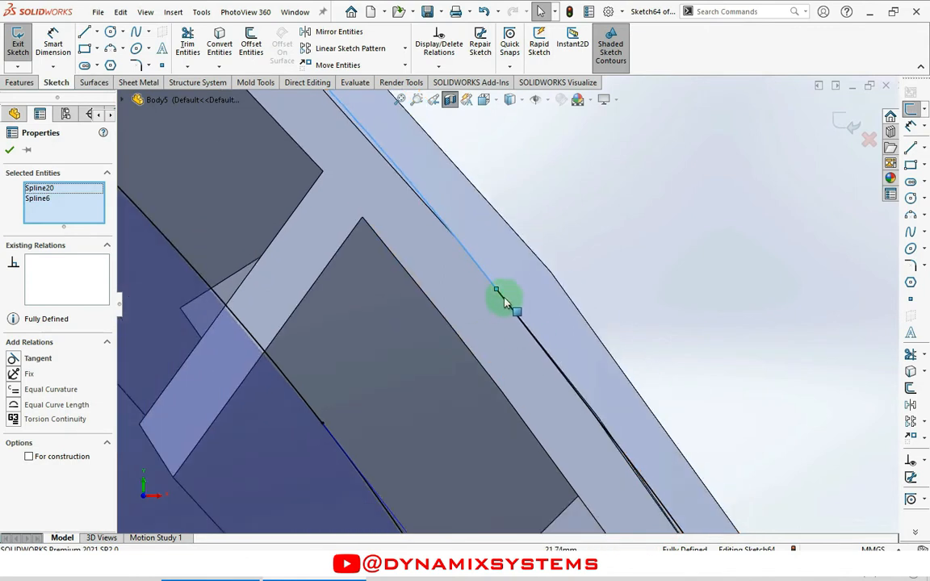
pyautogui.click(680, 359)
pyautogui.scroll(3, 646, 394)
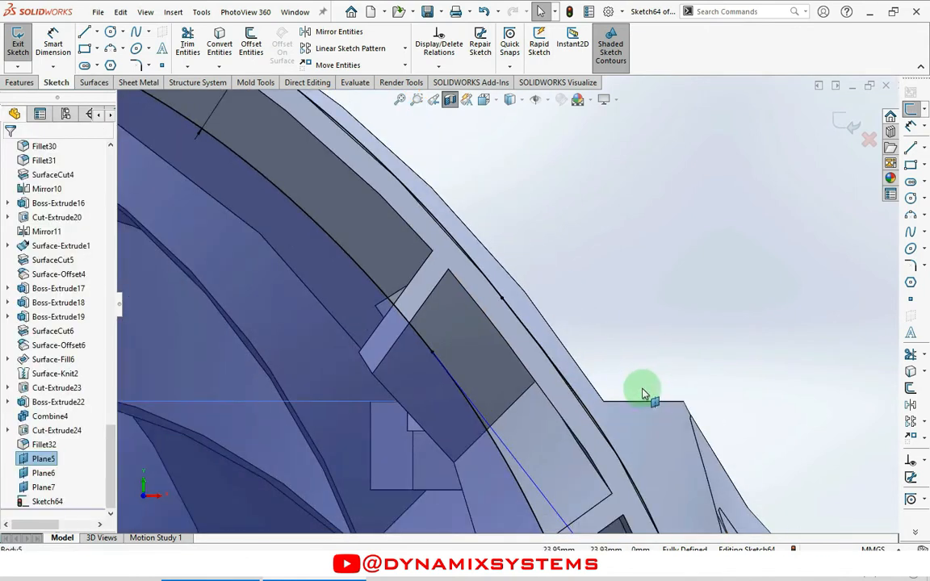
pyautogui.scroll(5, 522, 367)
pyautogui.scroll(-5, 592, 442)
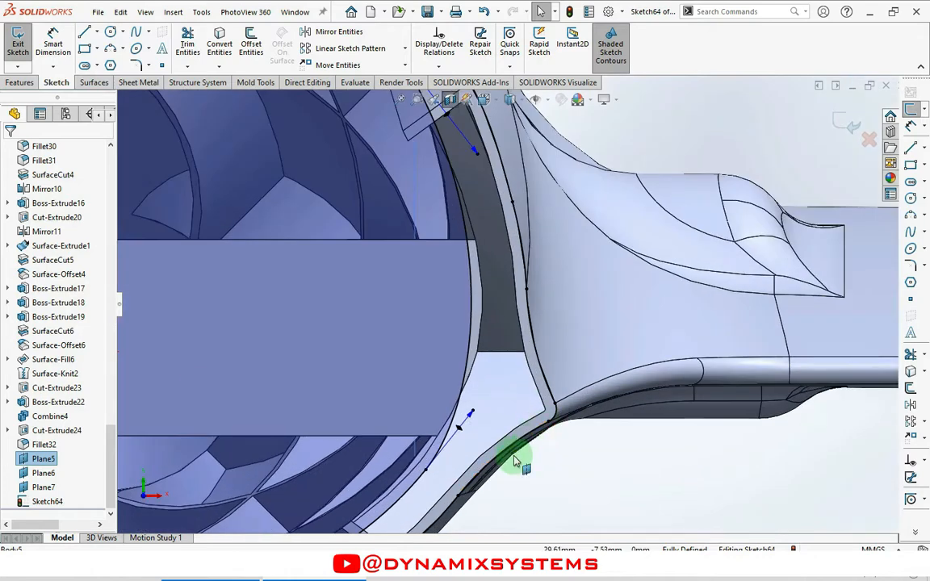
# Inspect the outer skin curve junctions on the left side of the section for gaps or overlaps
pyautogui.scroll(5, 519, 454)
pyautogui.scroll(-5, 318, 370)
pyautogui.scroll(-2, 313, 354)
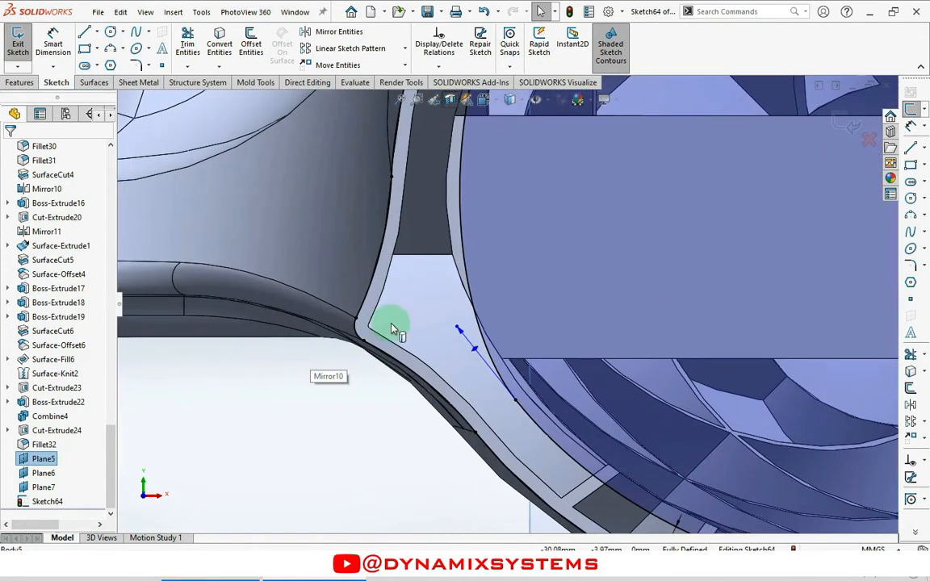
pyautogui.moveTo(393, 326); pyautogui.dragTo(412, 306, button='middle')
pyautogui.scroll(5, 570, 259)
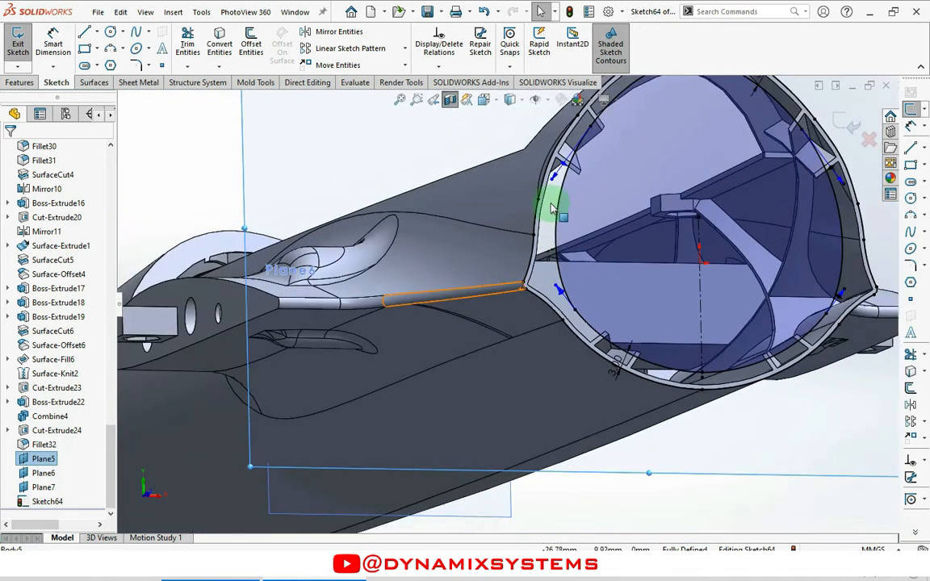
pyautogui.scroll(-5, 535, 228)
pyautogui.scroll(-4, 500, 265)
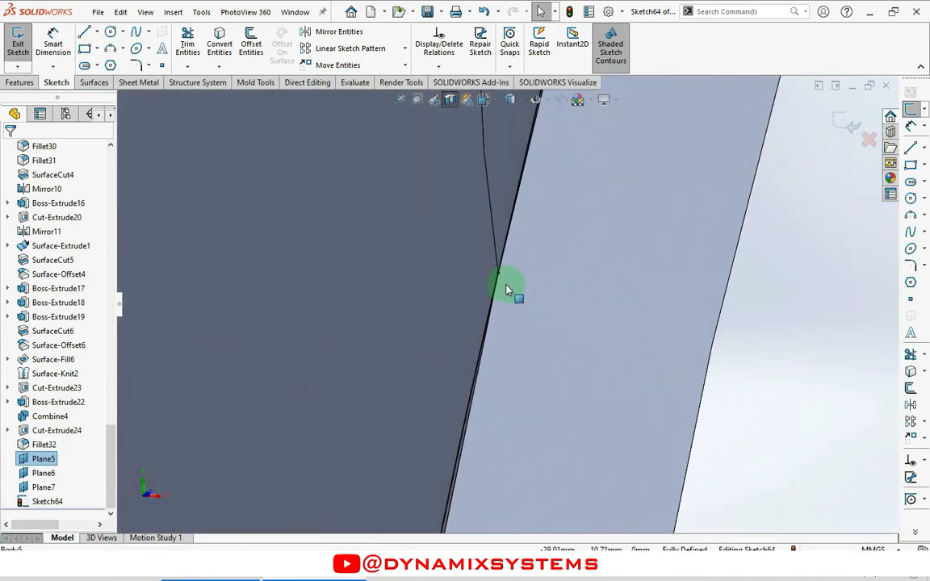
pyautogui.click(470, 276)
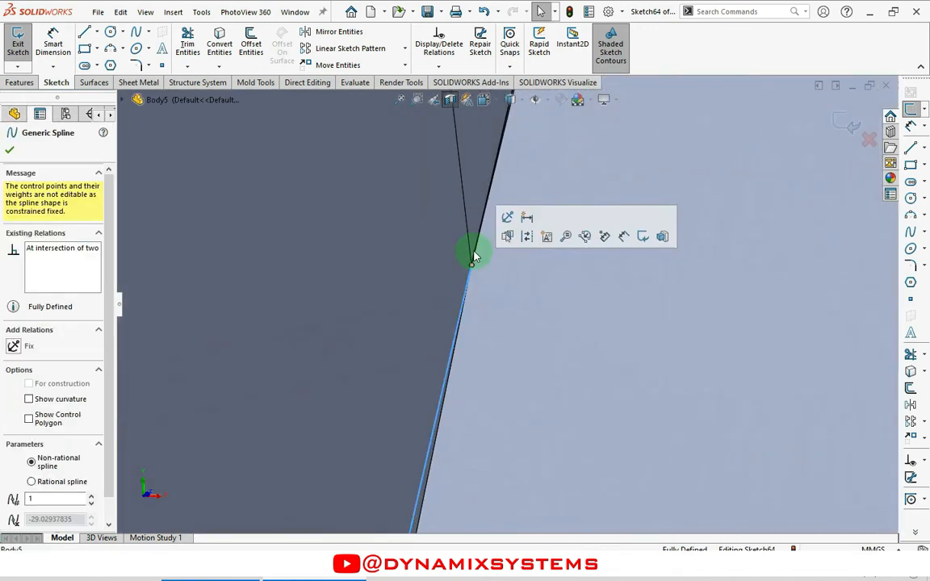
pyautogui.click(477, 248)
pyautogui.scroll(3, 486, 325)
pyautogui.scroll(5, 486, 329)
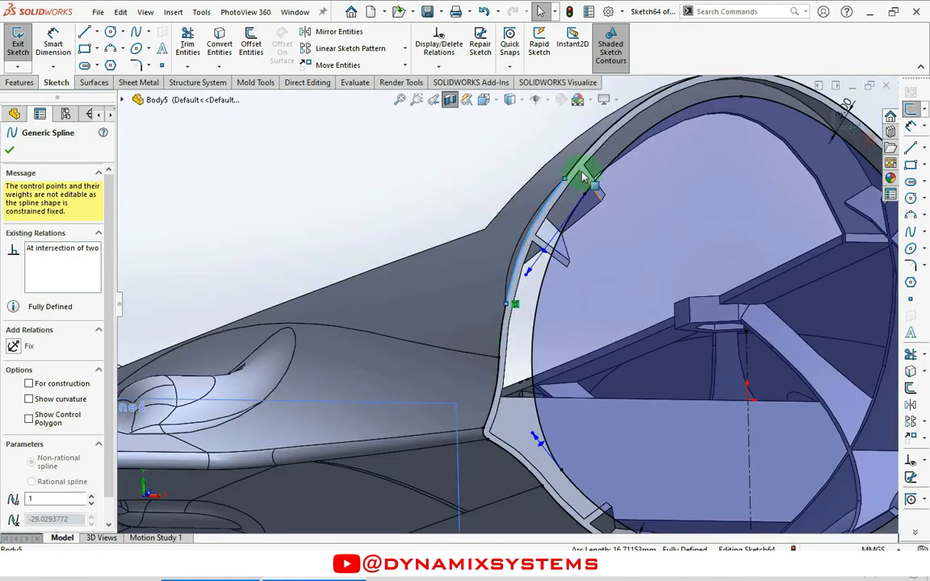
pyautogui.scroll(-6, 580, 172)
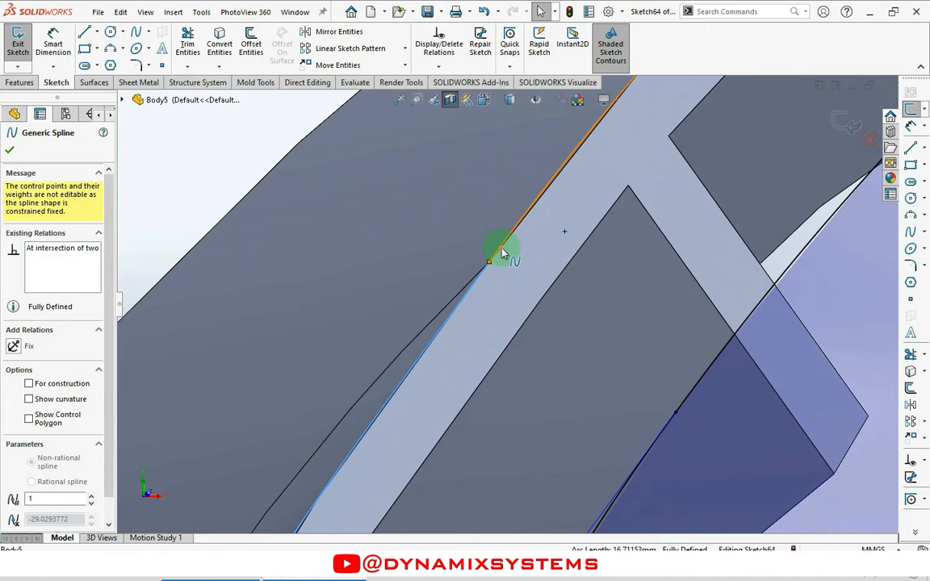
pyautogui.click(502, 249)
pyautogui.click(482, 275)
pyautogui.scroll(-5, 489, 264)
pyautogui.scroll(-4, 501, 293)
pyautogui.scroll(-3, 495, 299)
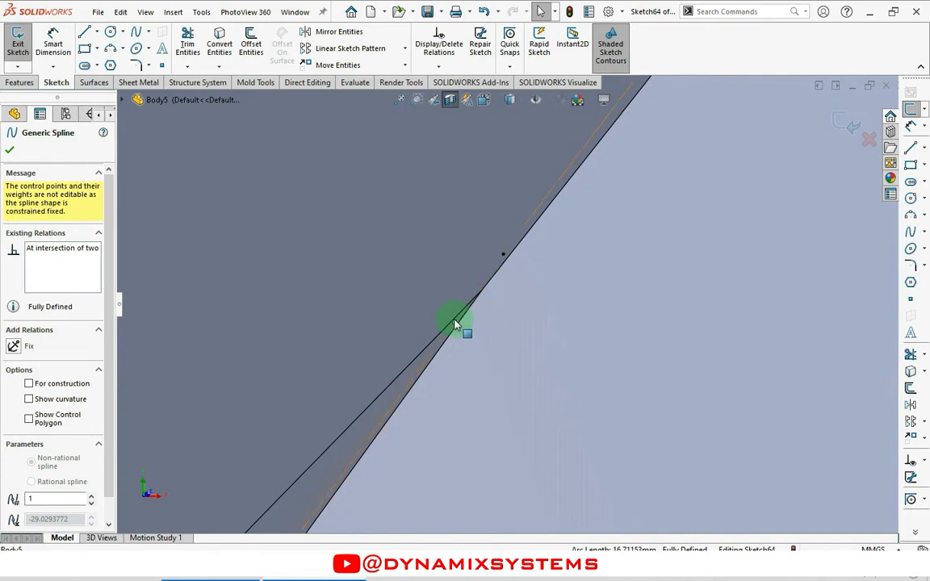
pyautogui.scroll(-4, 455, 323)
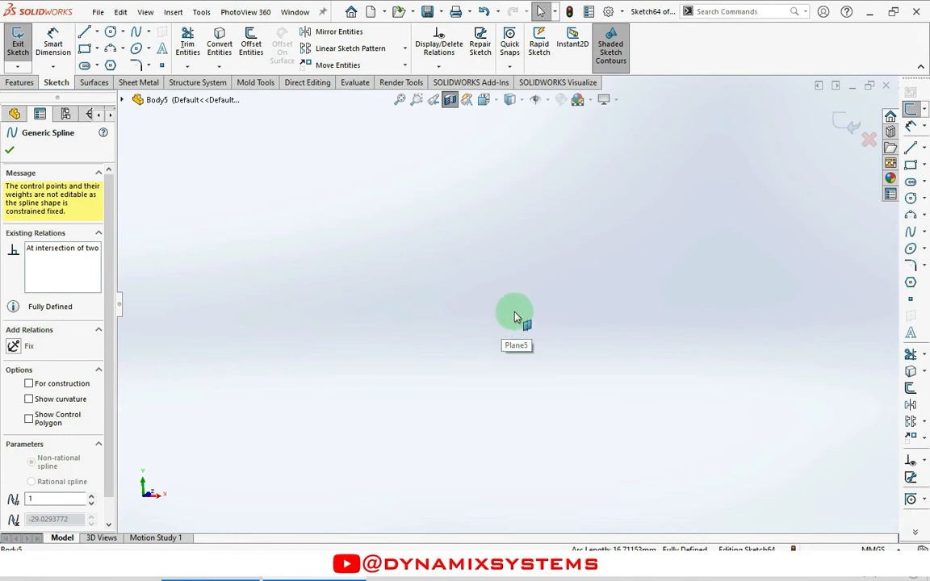
pyautogui.click(400, 99)
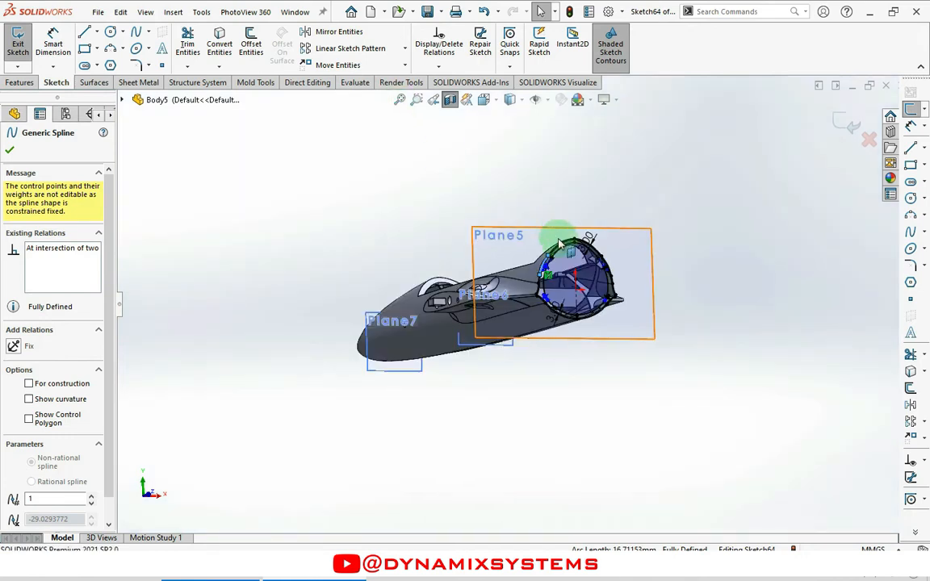
pyautogui.click(664, 284)
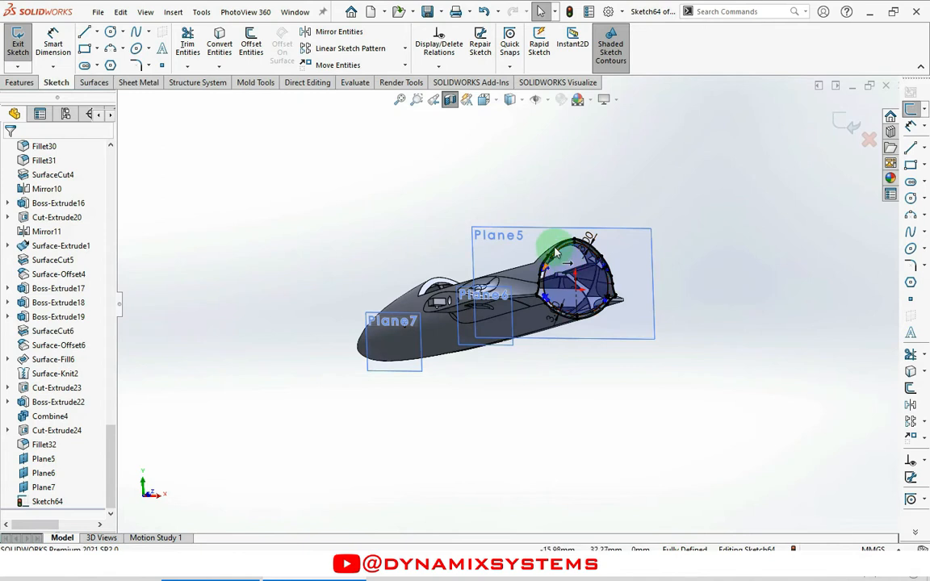
pyautogui.click(848, 125)
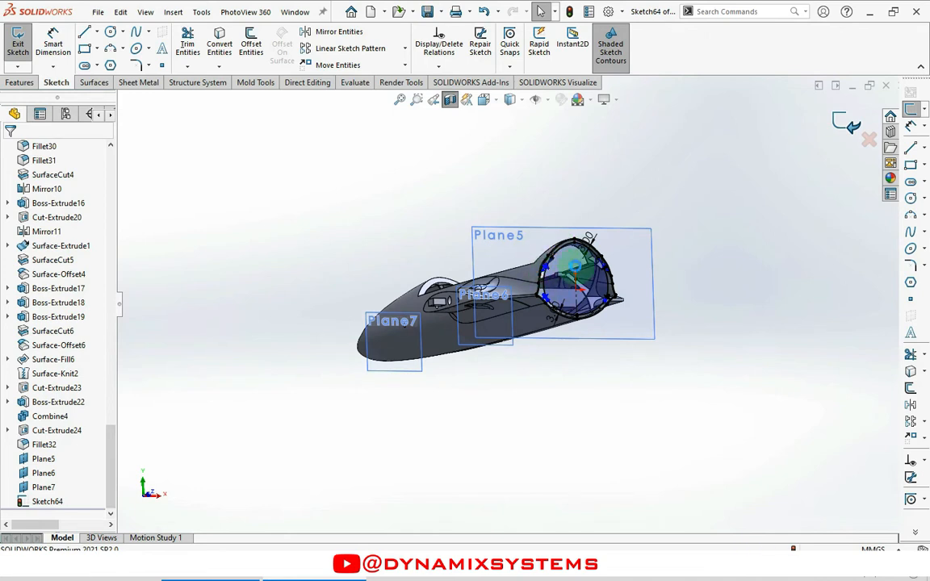
pyautogui.click(568, 277)
pyautogui.click(19, 82)
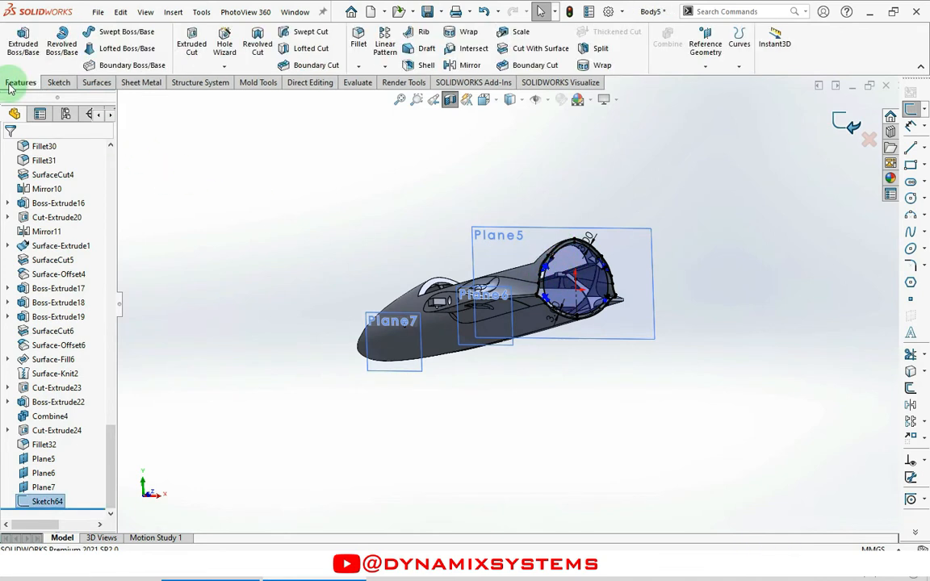
pyautogui.click(22, 47)
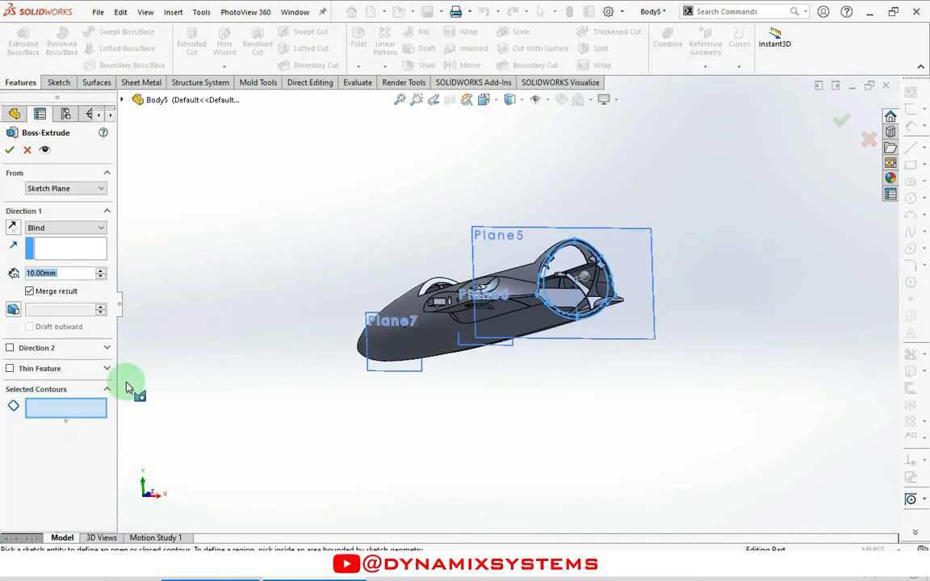
pyautogui.scroll(-5, 594, 278)
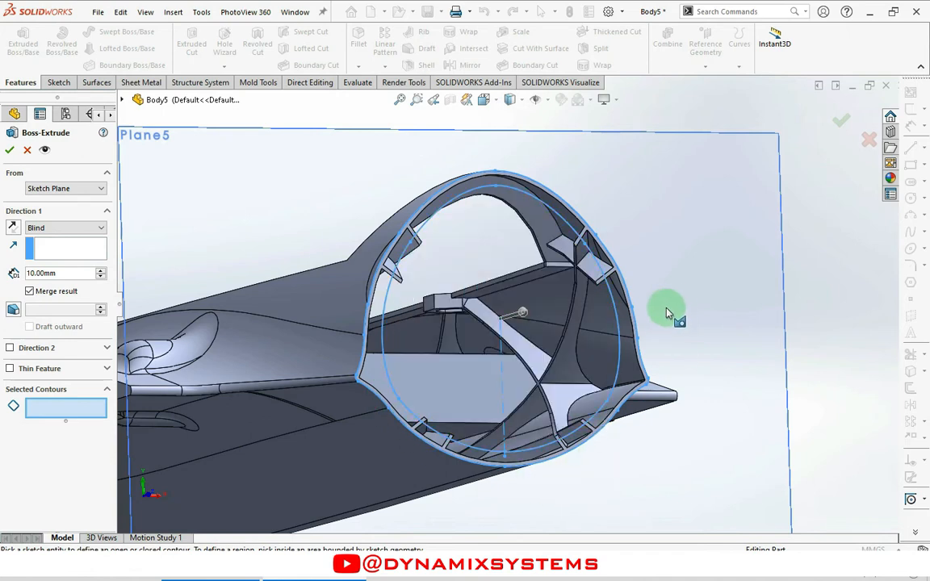
pyautogui.press('Escape')
pyautogui.click(837, 297)
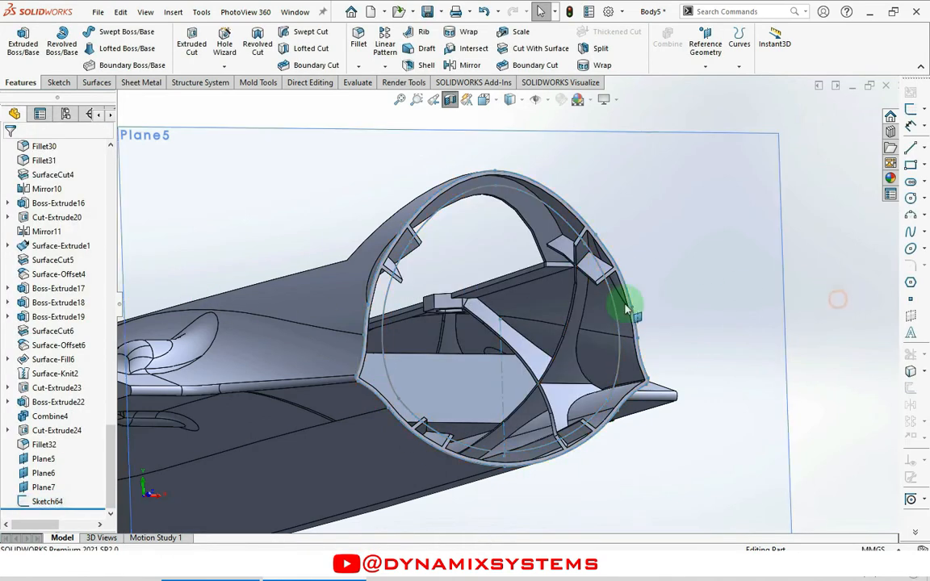
# Reopen the section sketch and delete the outer skin curve segments on its upper left and right sides
pyautogui.moveTo(565, 270); pyautogui.dragTo(550, 269, button='middle')
pyautogui.click(565, 226)
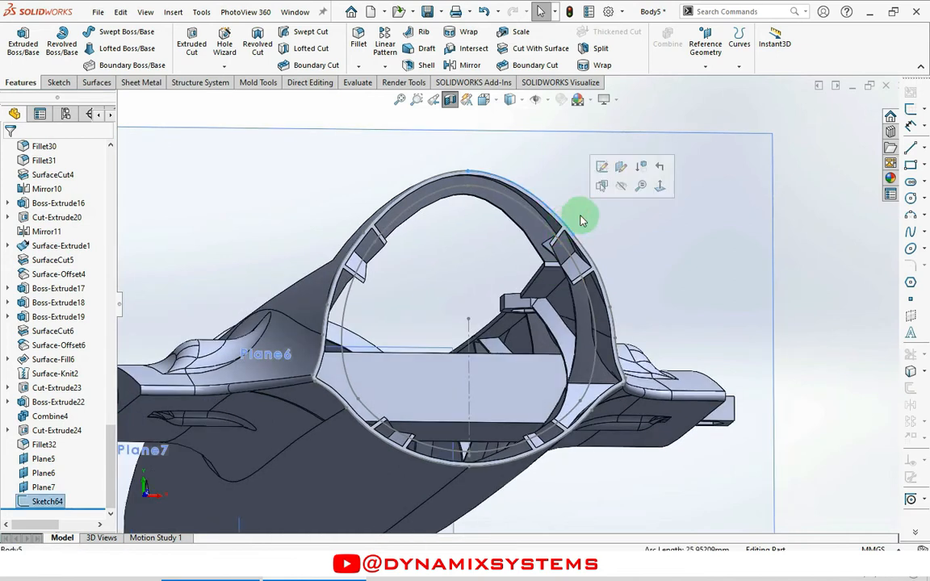
pyautogui.click(601, 168)
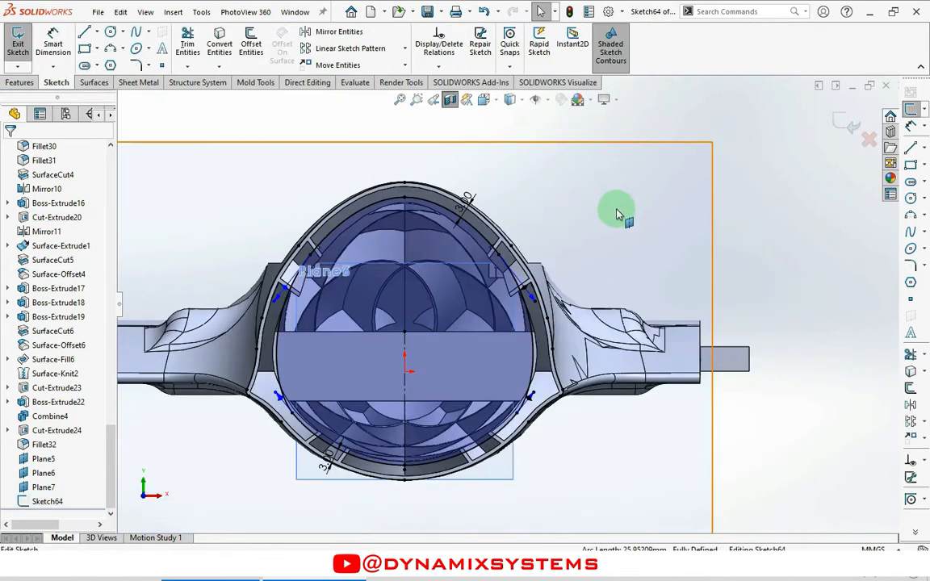
pyautogui.scroll(-2, 433, 174)
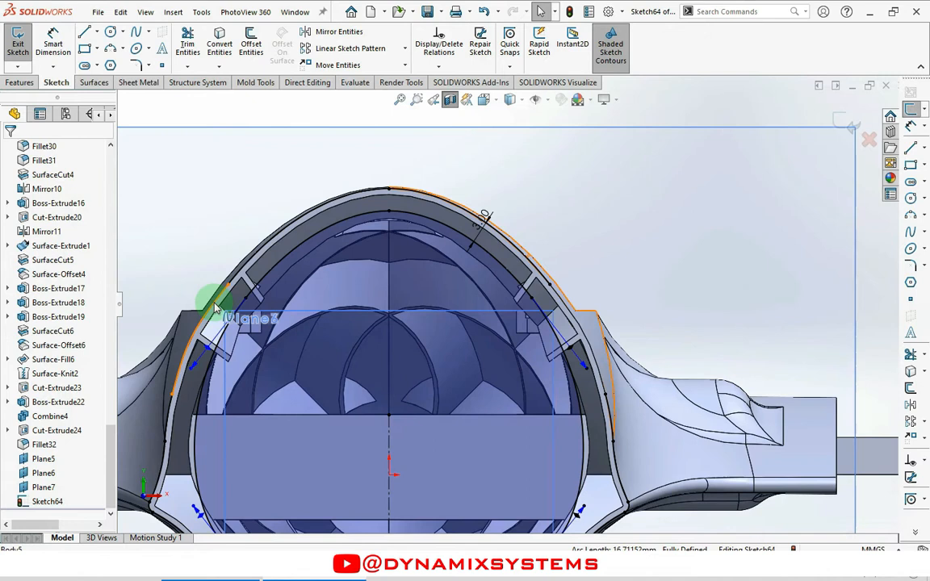
pyautogui.click(214, 308)
pyautogui.press('Escape')
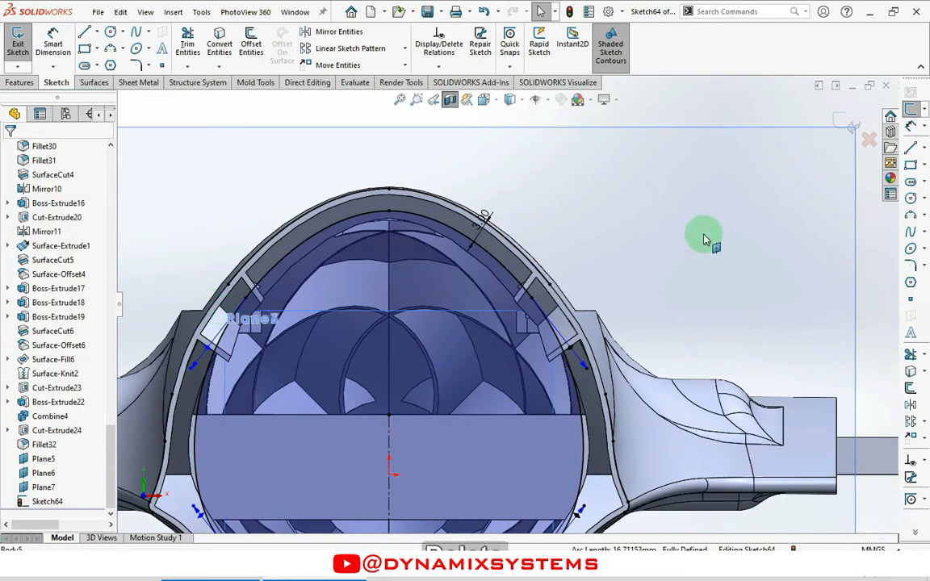
# Draw a two-point spline bridging the gap in the outer skin curve on the section's upper right side
pyautogui.click(912, 234)
pyautogui.scroll(-4, 612, 371)
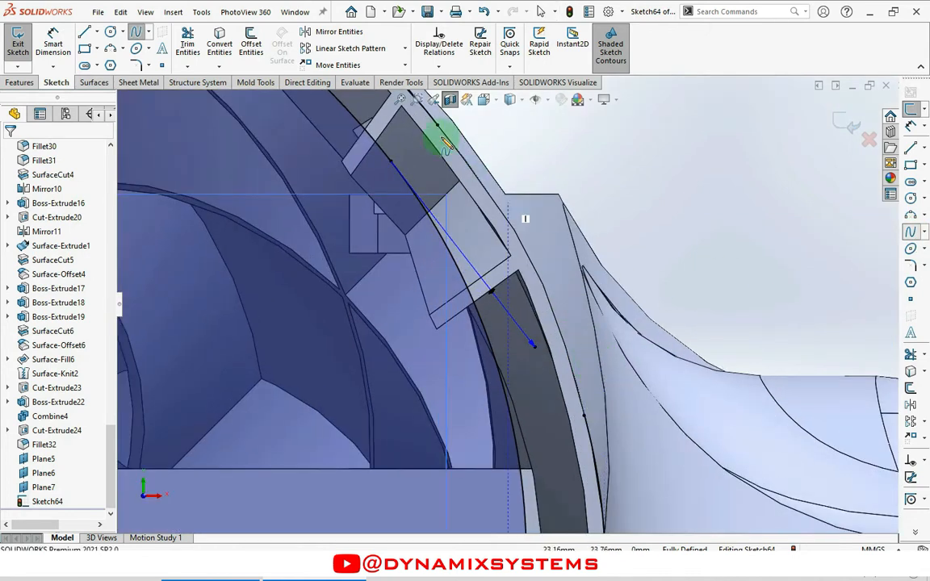
pyautogui.click(436, 126)
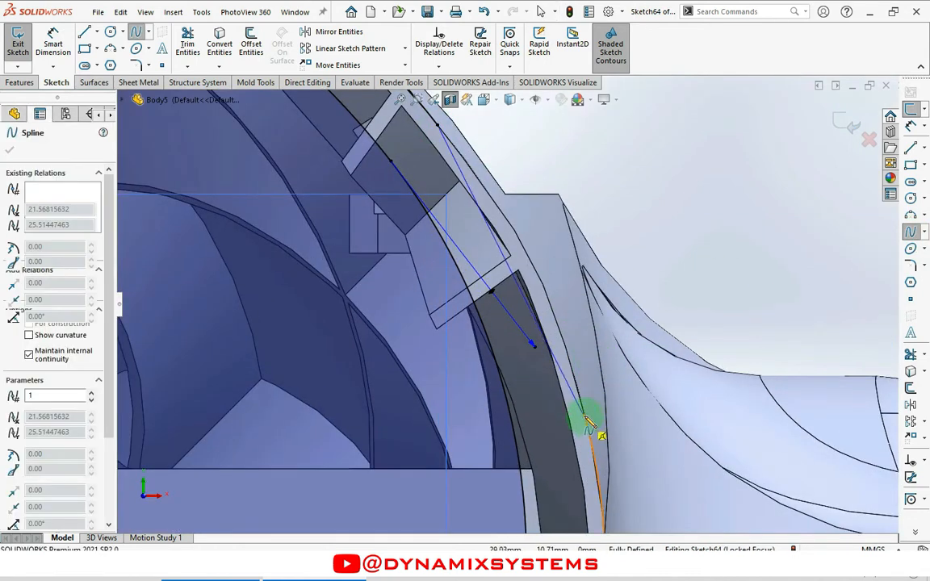
pyautogui.click(590, 415)
pyautogui.doubleClick(570, 417)
# Make the new bridging spline tangent to the skin curve at its lower end
pyautogui.click(575, 389)
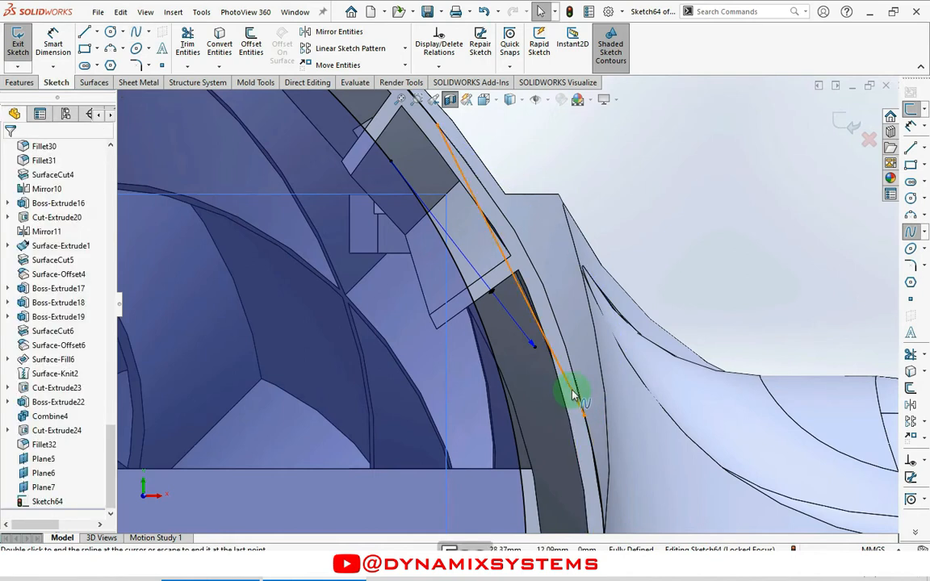
pyautogui.keyDown('ctrl'); pyautogui.click(590, 429); pyautogui.keyUp('ctrl')
pyautogui.click(626, 374)
pyautogui.click(643, 280)
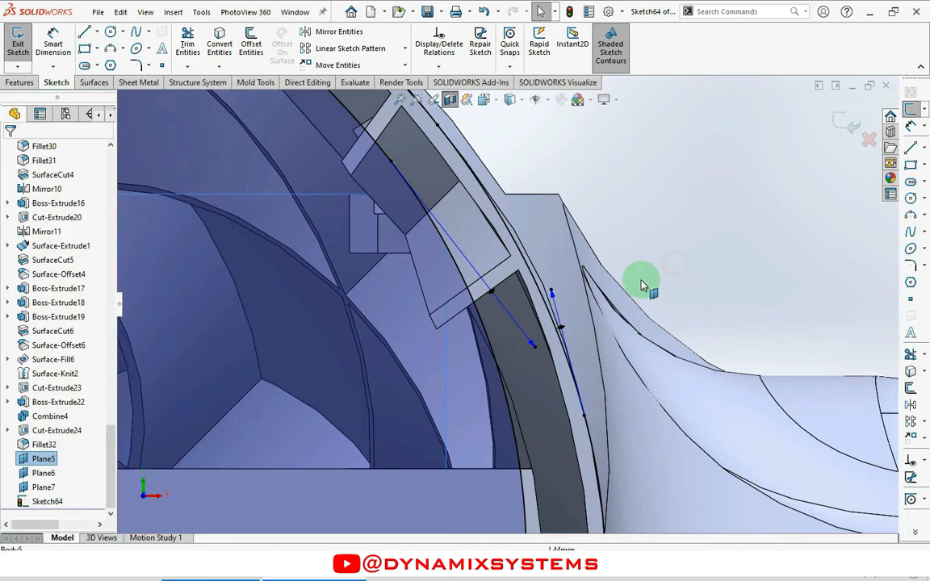
# Make the bridging spline tangent to the skin curve at its upper end
pyautogui.scroll(2, 561, 249)
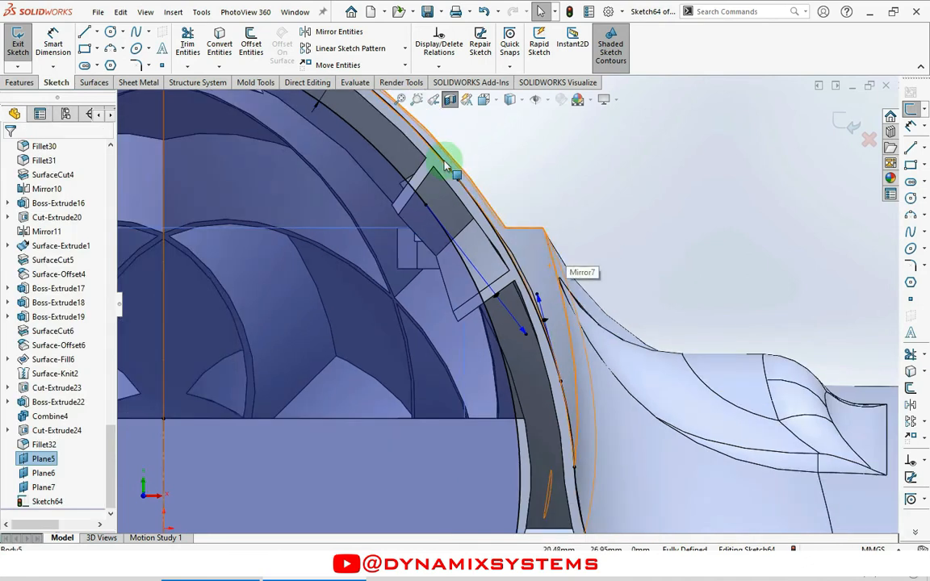
pyautogui.scroll(-4, 452, 178)
pyautogui.click(499, 253)
pyautogui.keyDown('ctrl'); pyautogui.click(482, 229); pyautogui.keyUp('ctrl')
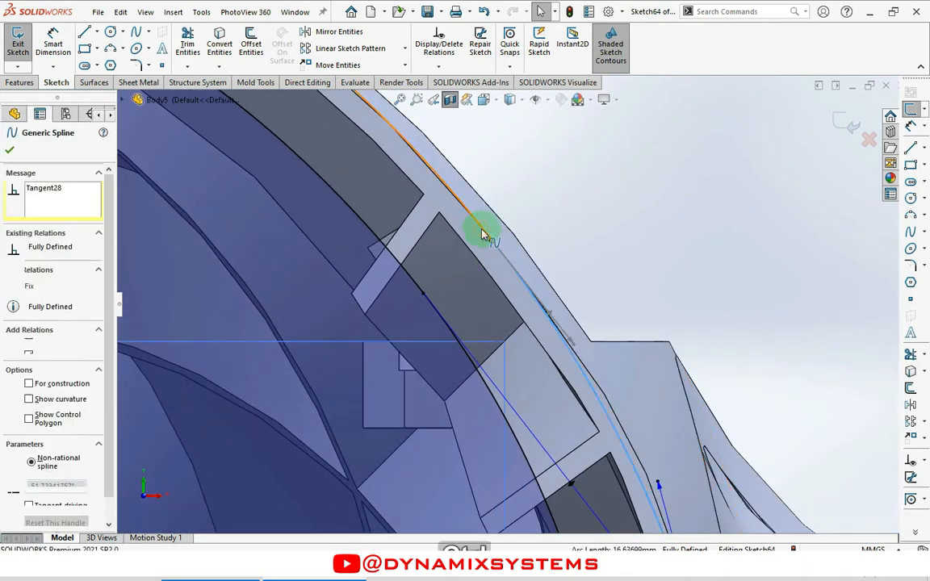
pyautogui.click(519, 172)
pyautogui.click(605, 260)
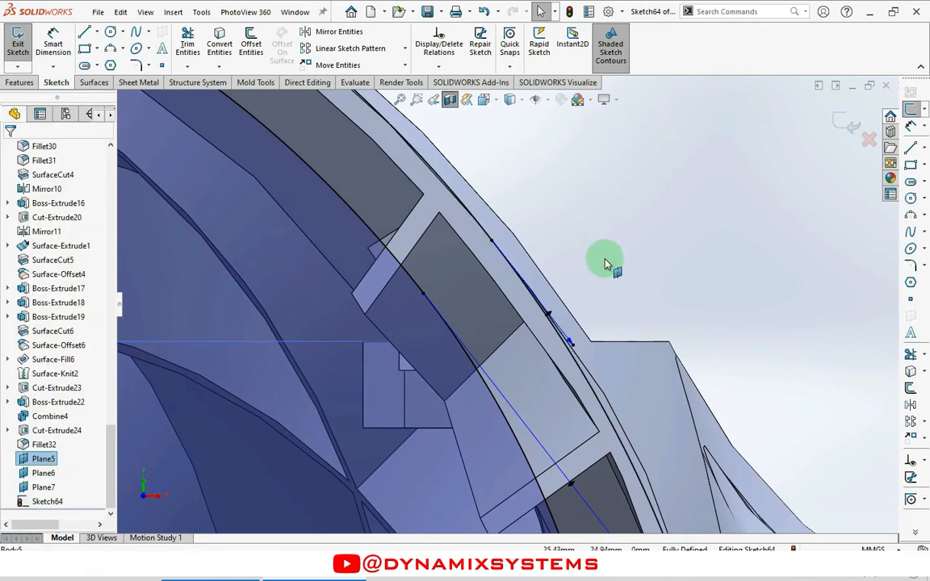
# Adjust the tangency handles at both ends of the bridging spline so that it follows the outer skin edge
pyautogui.scroll(4, 609, 266)
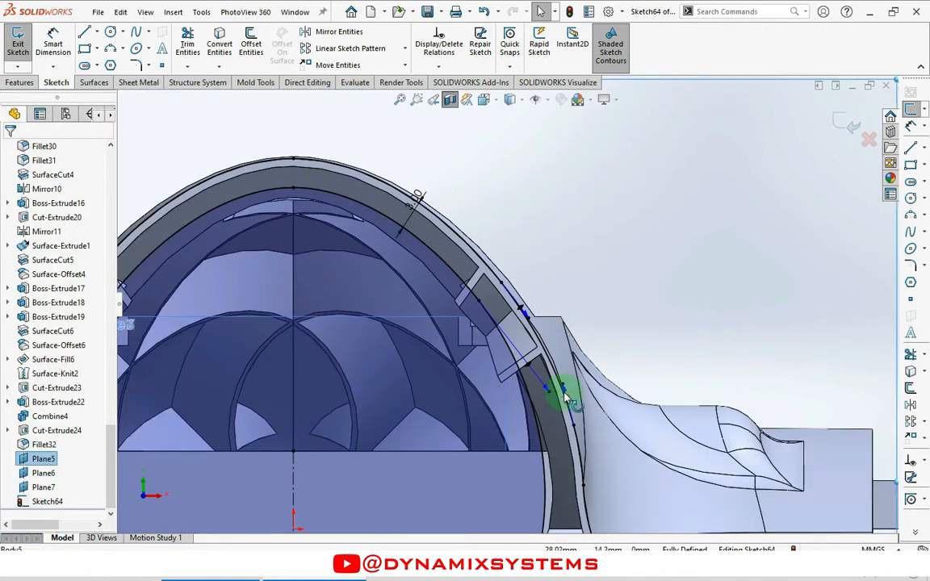
pyautogui.scroll(-2, 564, 390)
pyautogui.scroll(-2, 562, 404)
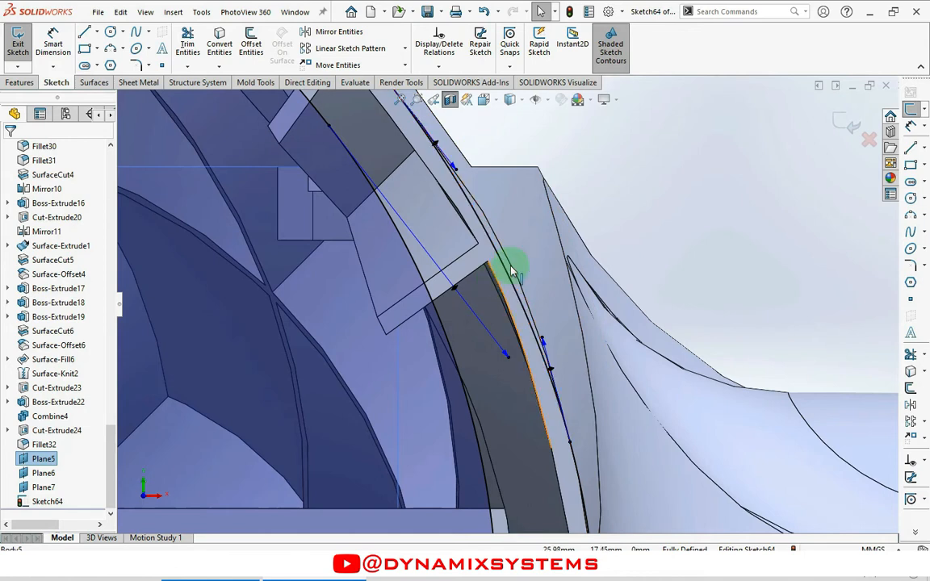
pyautogui.moveTo(553, 392); pyautogui.dragTo(556, 305)
pyautogui.click(544, 338)
pyautogui.moveTo(542, 330); pyautogui.dragTo(538, 321)
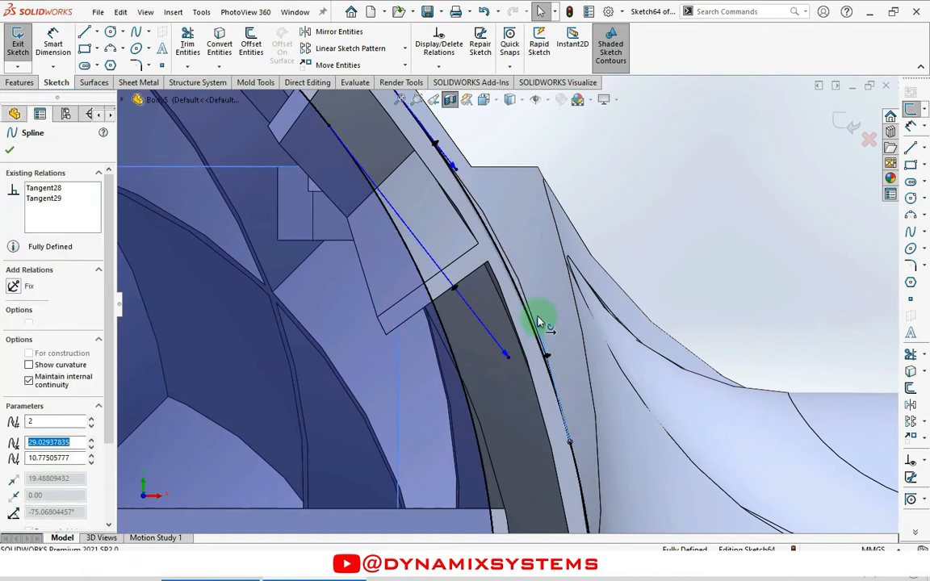
pyautogui.click(455, 172)
pyautogui.moveTo(459, 175); pyautogui.dragTo(460, 176)
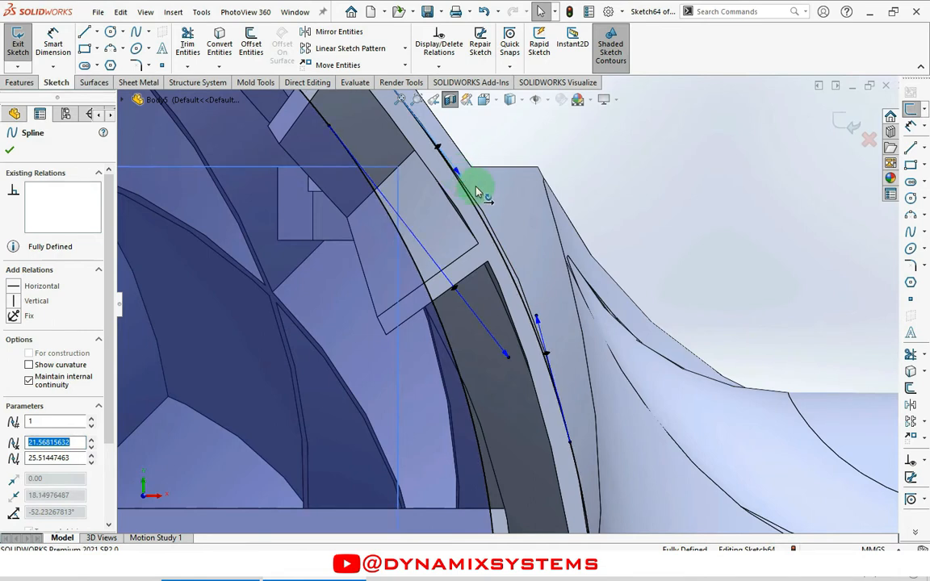
pyautogui.click(750, 208)
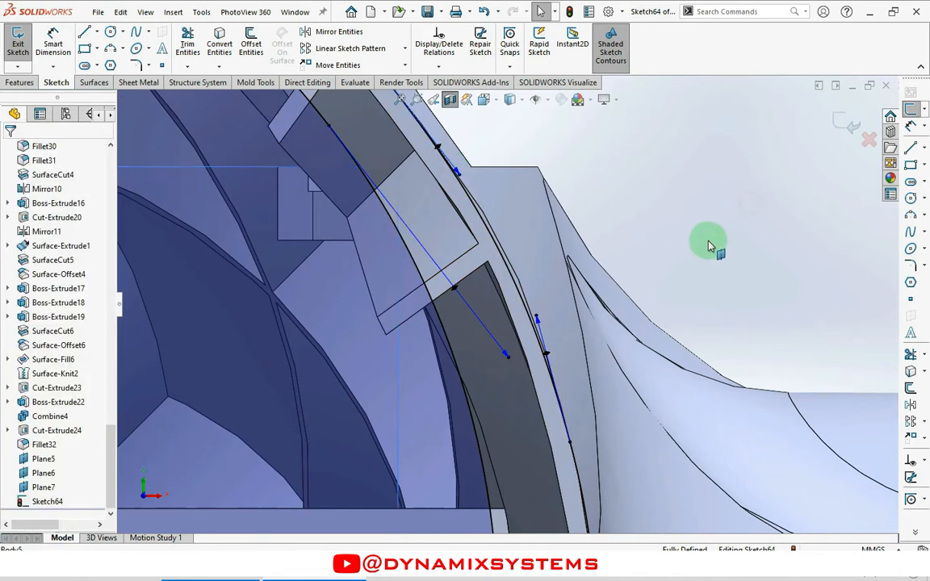
# Mirror the bridging spline about the vertical centreline and clear the resulting sketch conflict, keeping the mirrored curve
pyautogui.scroll(6, 696, 245)
pyautogui.click(501, 280)
pyautogui.click(910, 404)
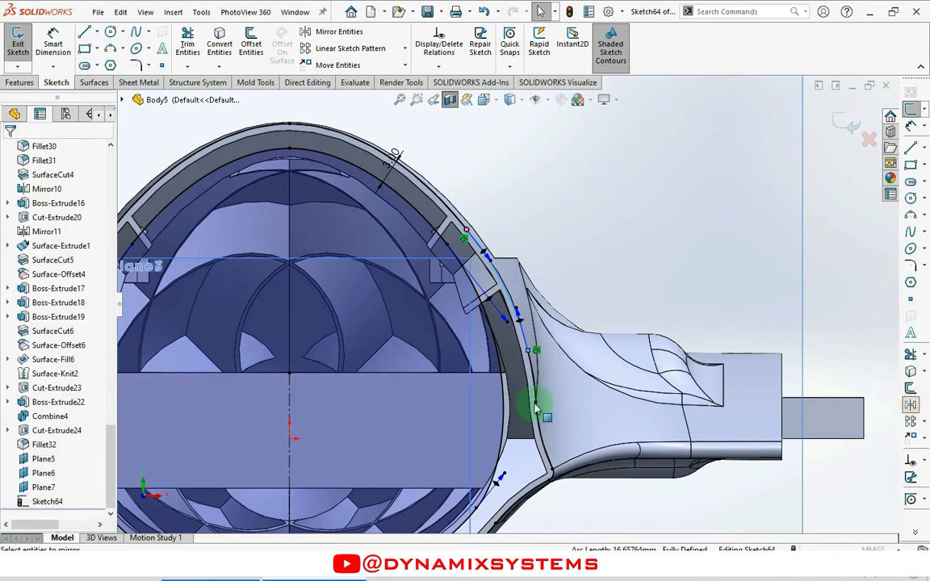
pyautogui.click(100, 318)
pyautogui.click(289, 396)
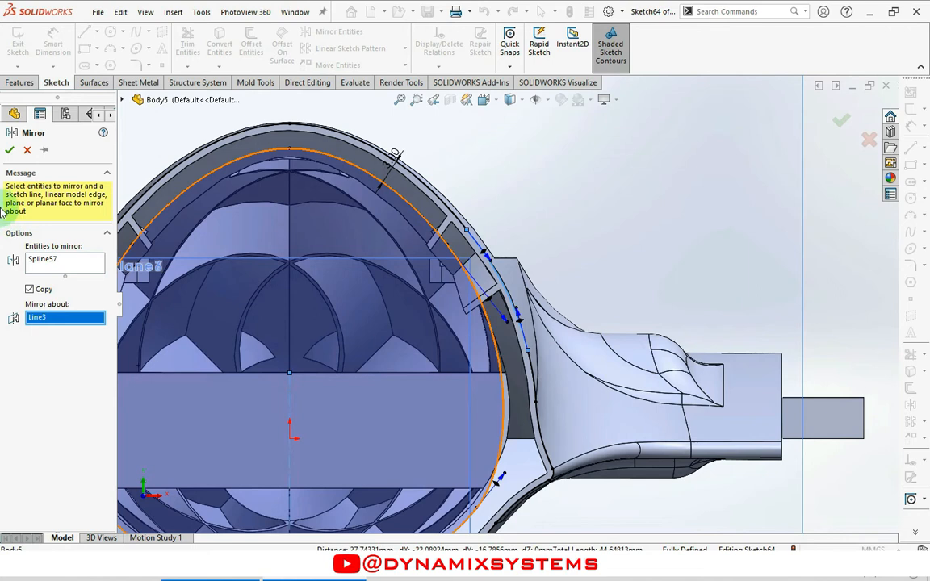
pyautogui.press('f')
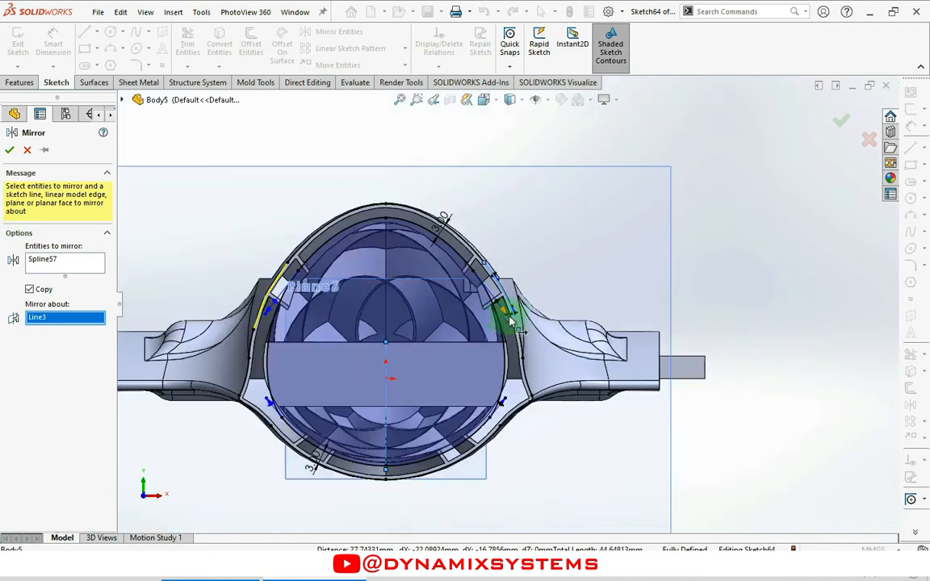
pyautogui.click(9, 151)
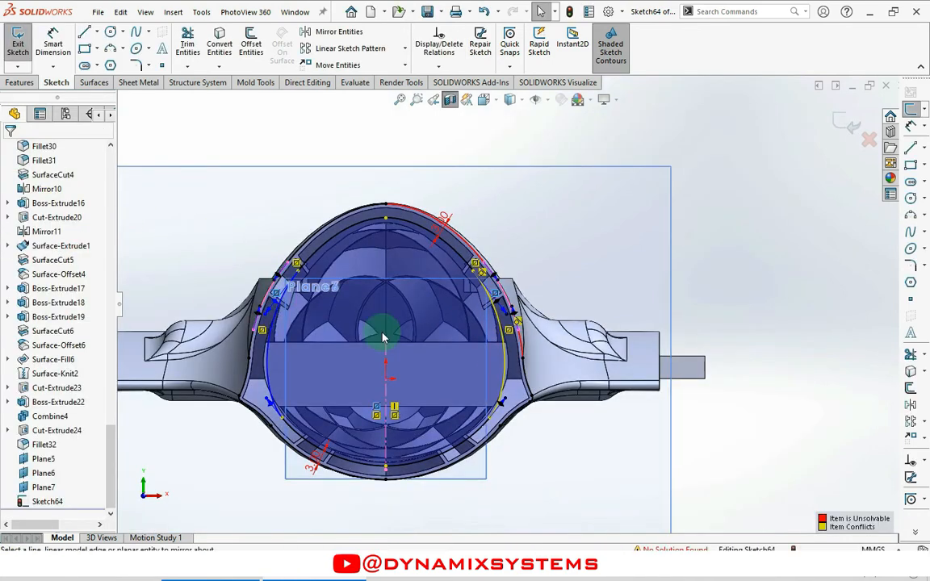
pyautogui.hotkey('ctrl', 'z')
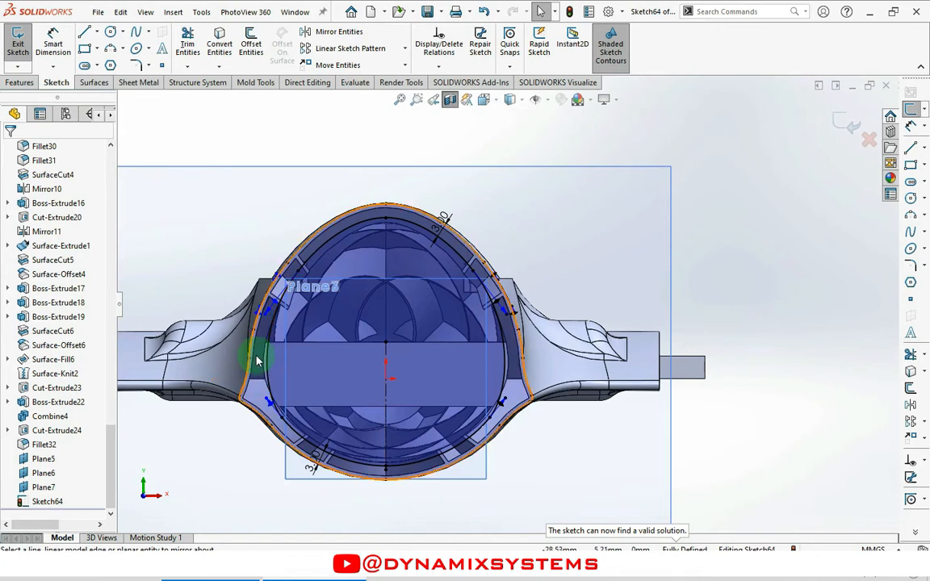
# Extrude the closed reinforcement profile as a boss with a Mid Plane depth of 1 mm, merged with the fuselage
pyautogui.click(18, 84)
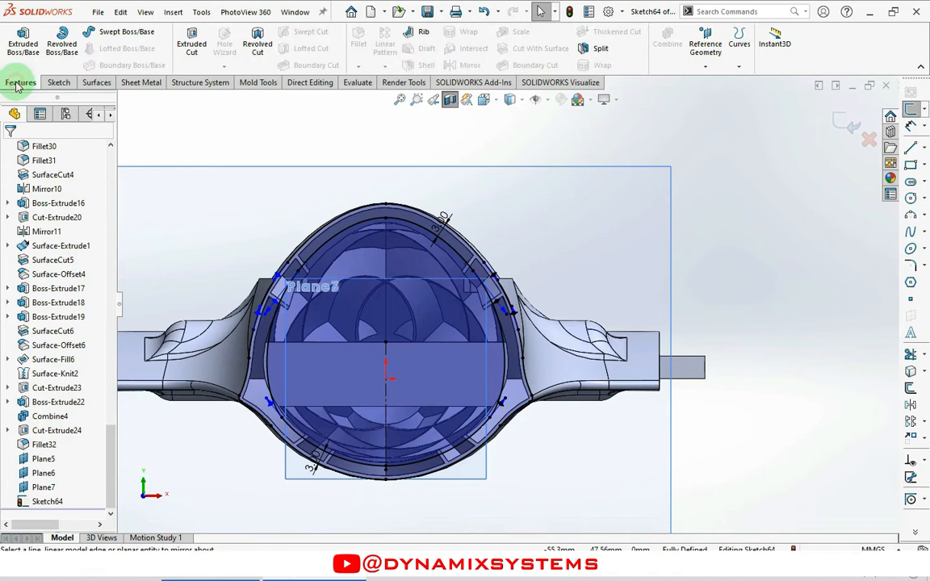
pyautogui.click(22, 45)
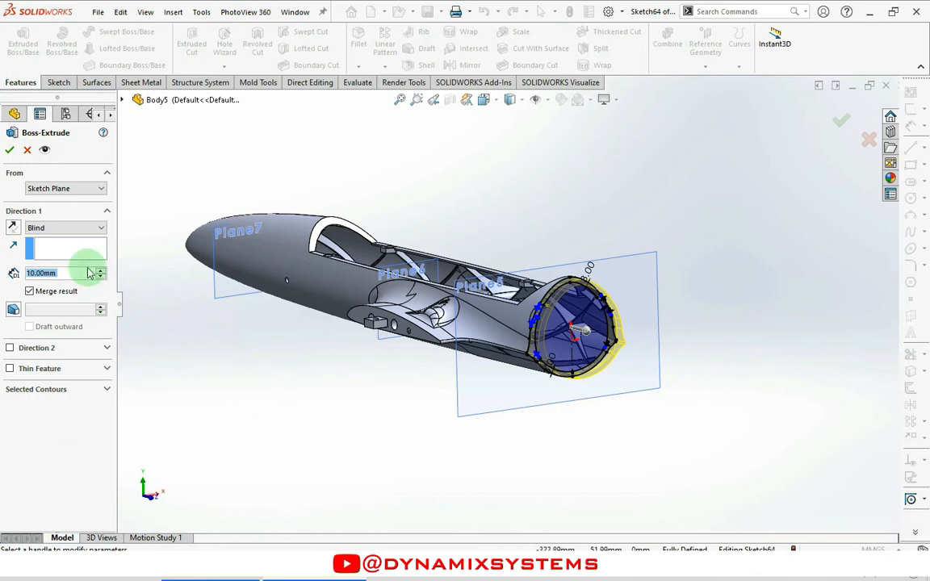
pyautogui.click(67, 229)
pyautogui.click(57, 301)
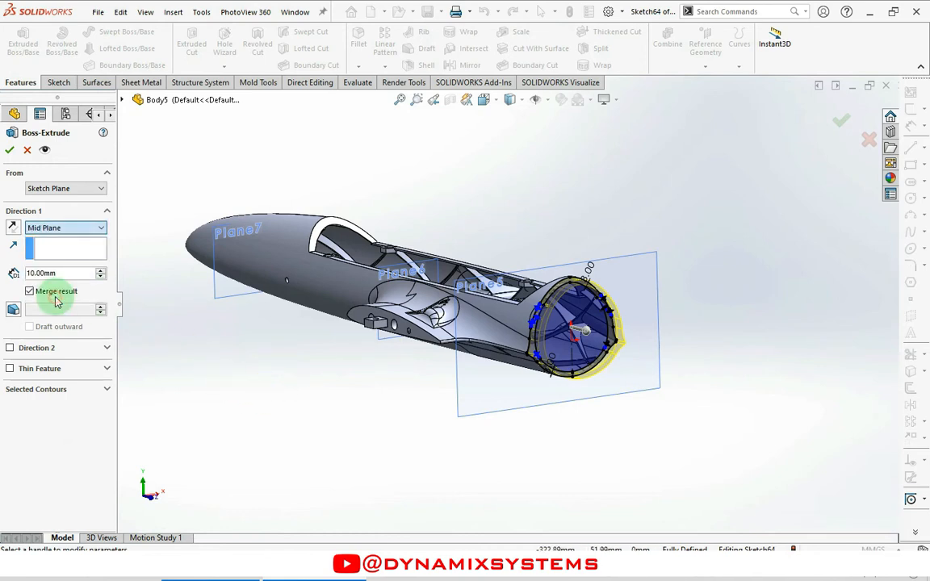
pyautogui.click(58, 276)
pyautogui.write('1')
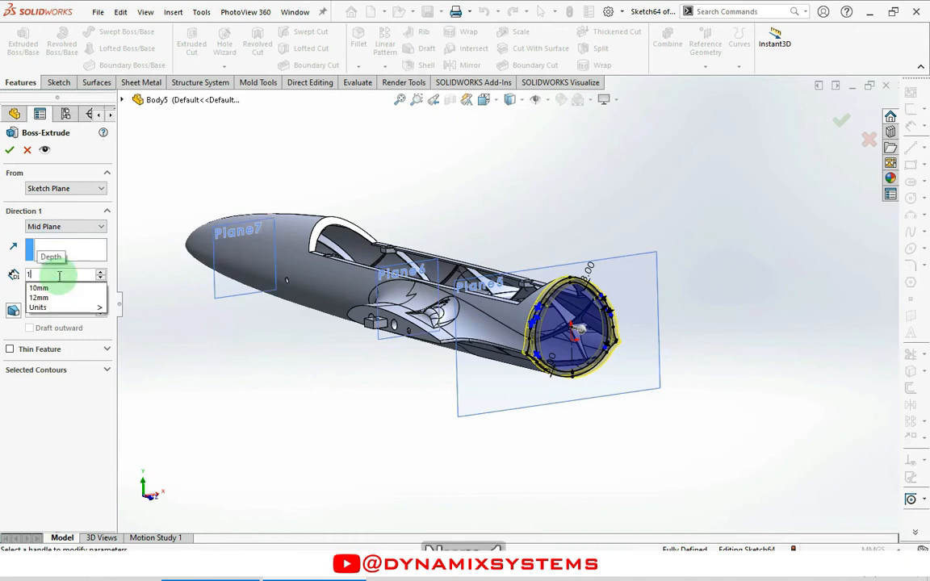
pyautogui.press('Return')
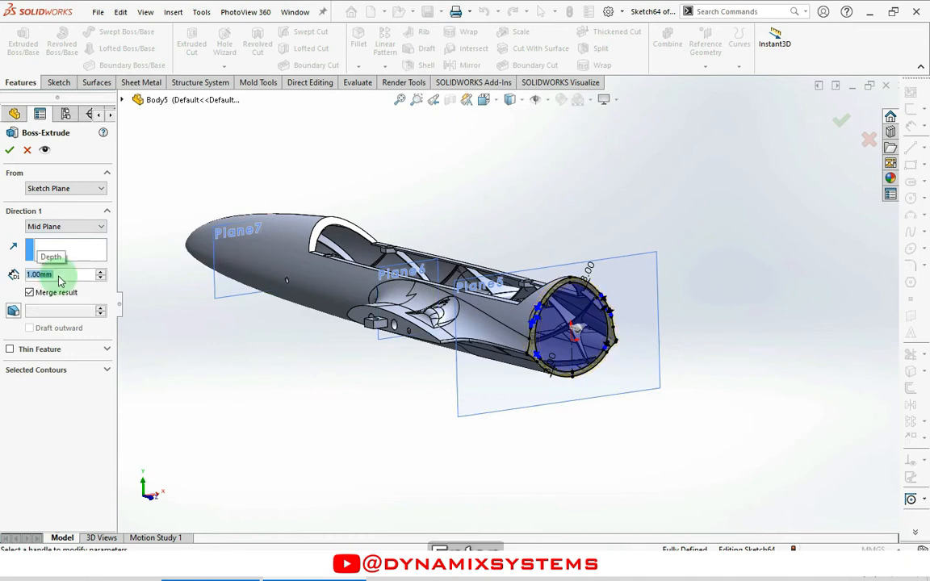
pyautogui.scroll(-5, 612, 334)
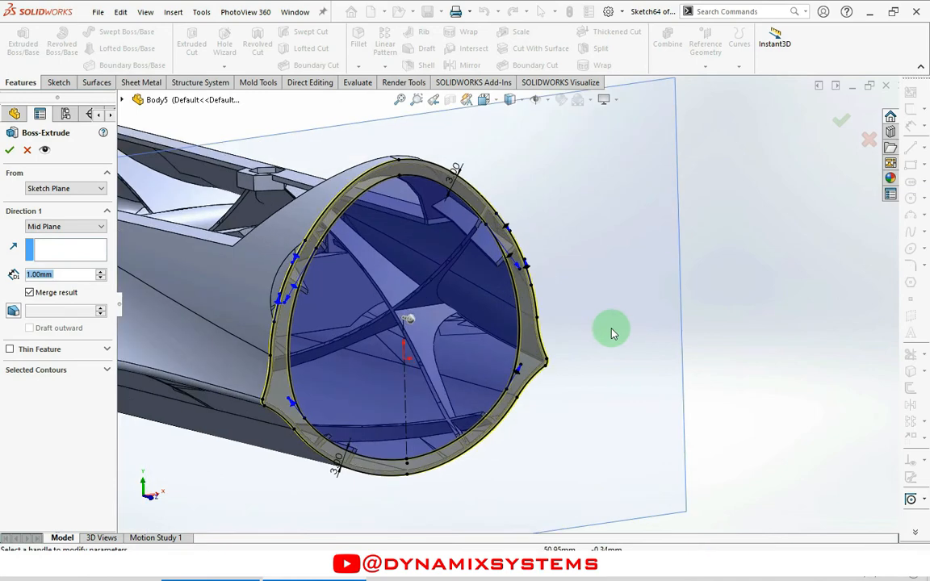
pyautogui.moveTo(612, 334); pyautogui.dragTo(395, 326, button='middle')
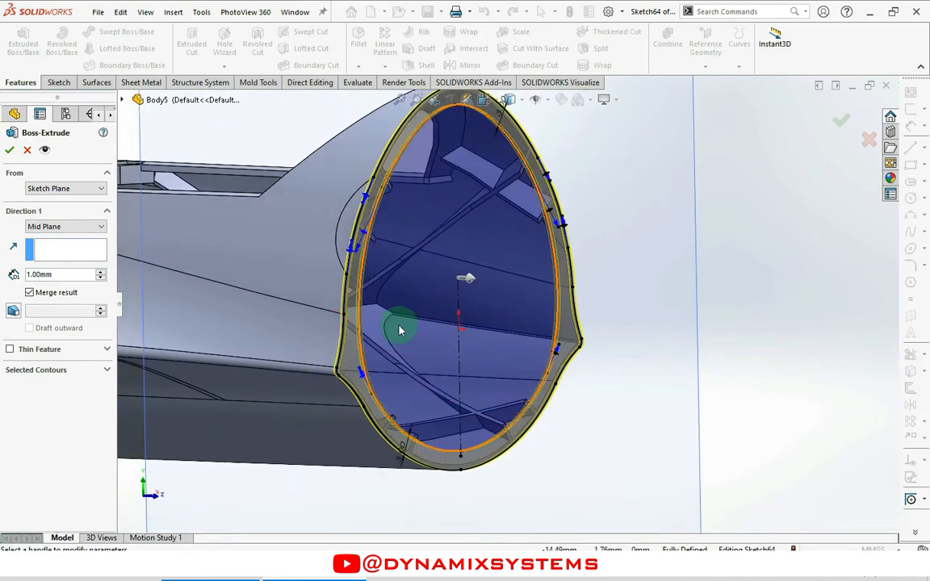
pyautogui.click(10, 151)
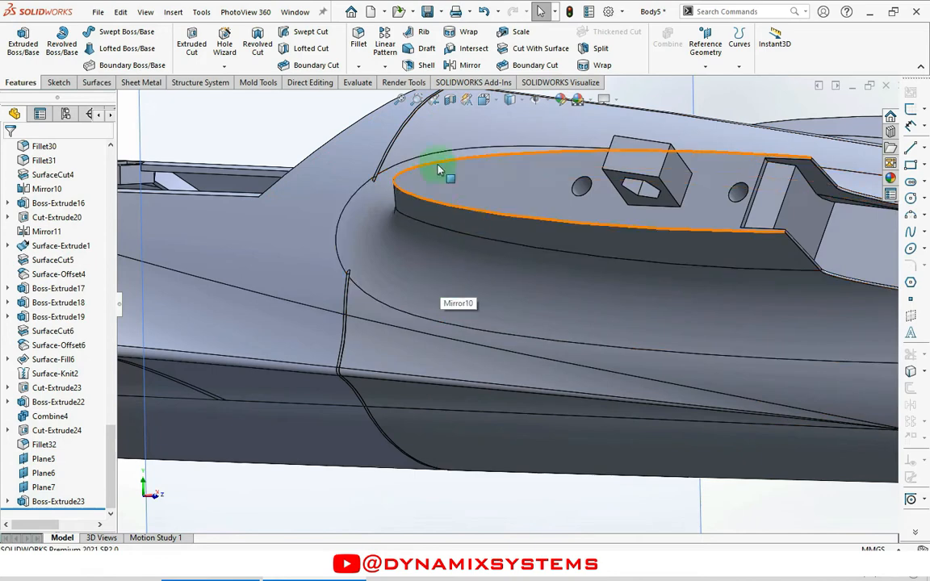
# Examine the outside of the fuselage along the extruded reinforcement for places where it protrudes through the skin
pyautogui.moveTo(444, 277); pyautogui.dragTo(426, 343, button='middle')
pyautogui.scroll(2, 397, 434)
pyautogui.scroll(-4, 392, 372)
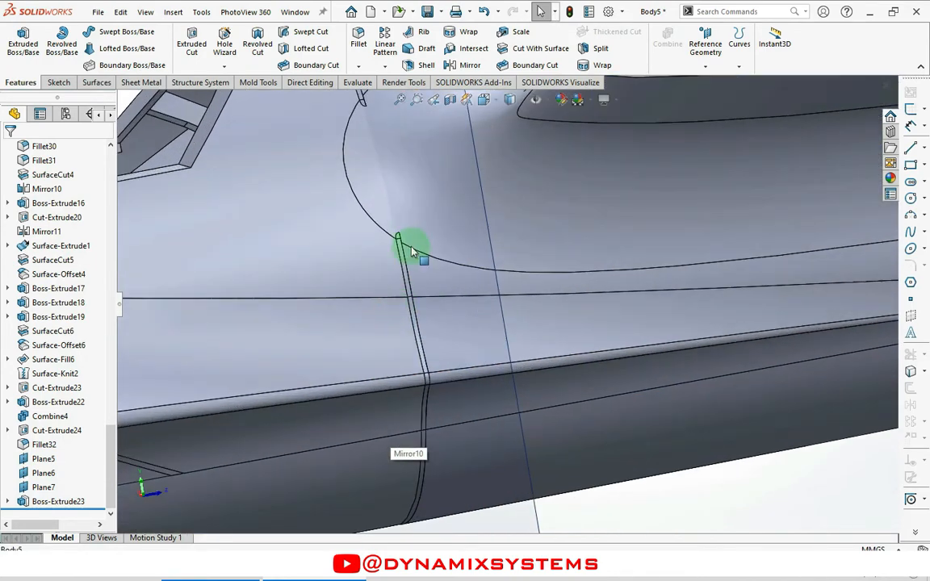
pyautogui.moveTo(432, 395); pyautogui.dragTo(370, 357, button='middle')
pyautogui.scroll(-3, 456, 336)
pyautogui.moveTo(457, 336); pyautogui.dragTo(541, 302, button='middle')
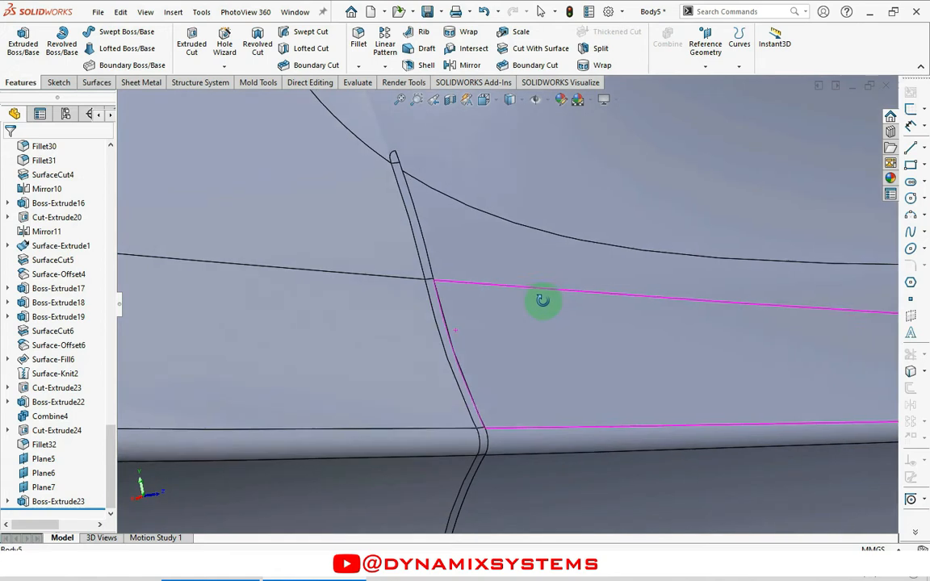
pyautogui.scroll(5, 533, 312)
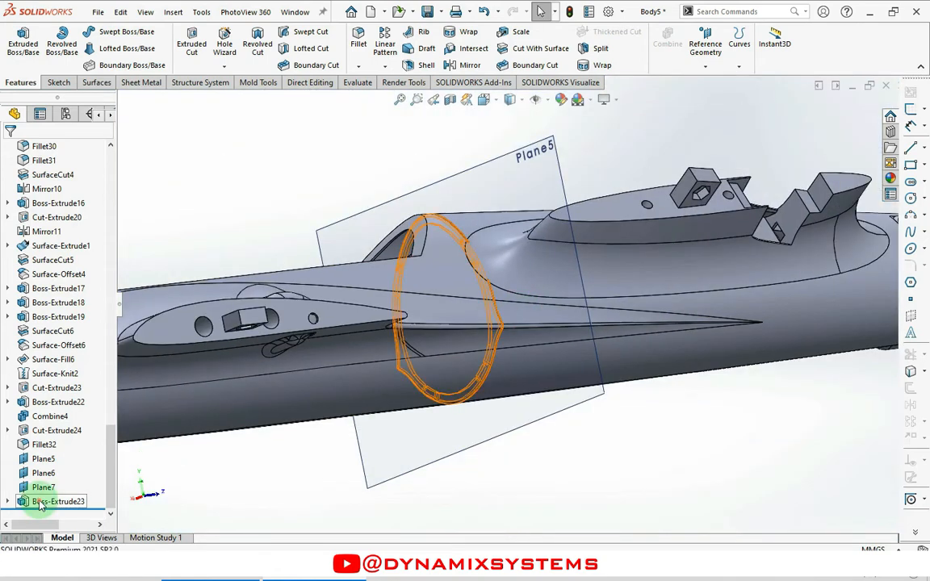
# Edit the reinforcement extrusion and turn on draft with an angle of 6 degrees
pyautogui.click(50, 501)
pyautogui.click(51, 462)
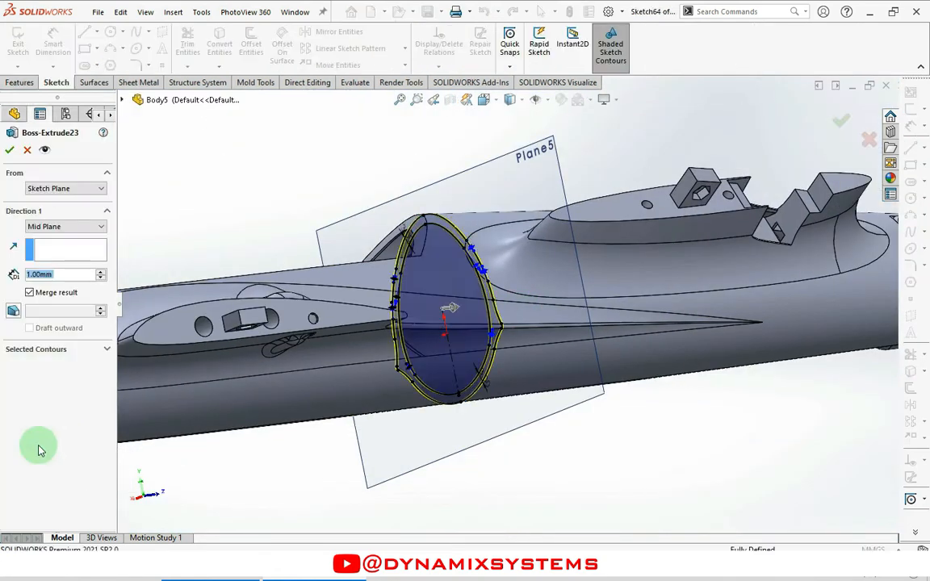
pyautogui.click(13, 312)
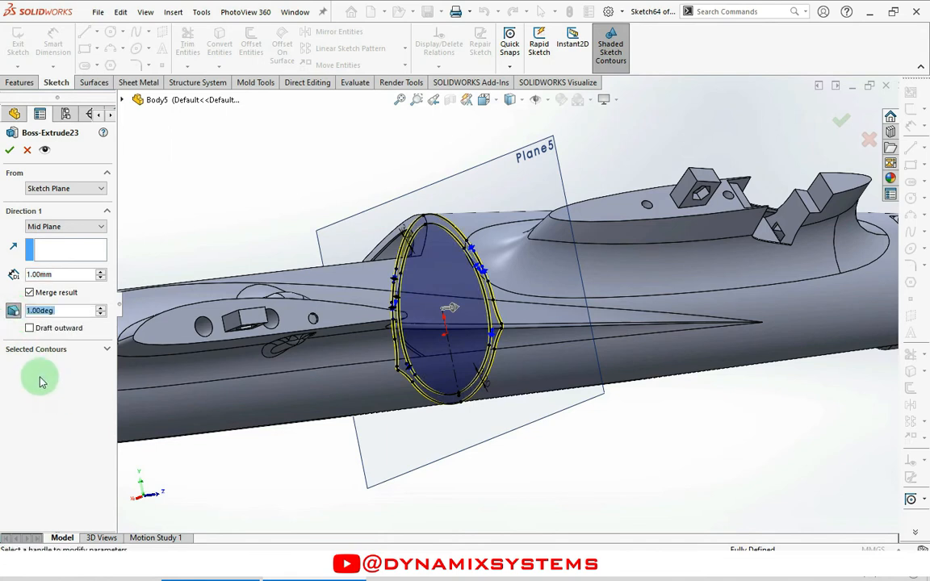
pyautogui.scroll(-8, 515, 327)
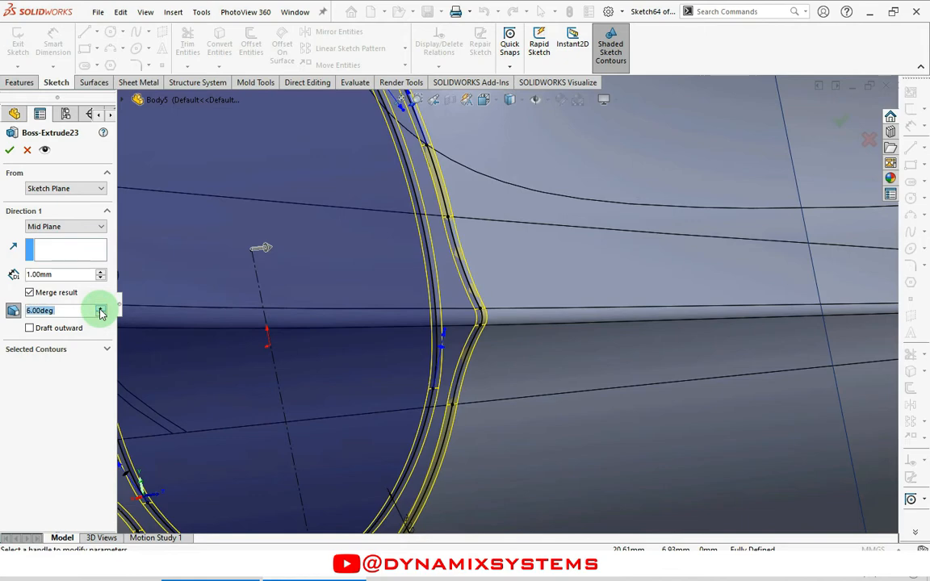
# Raise the reinforcement extrusion's draft angle to 20 degrees and apply the edit
pyautogui.moveTo(486, 364)
pyautogui.mouseDown(button='middle')
pyautogui.moveTo(440, 337)
pyautogui.moveTo(331, 365)
pyautogui.mouseUp(button='middle')
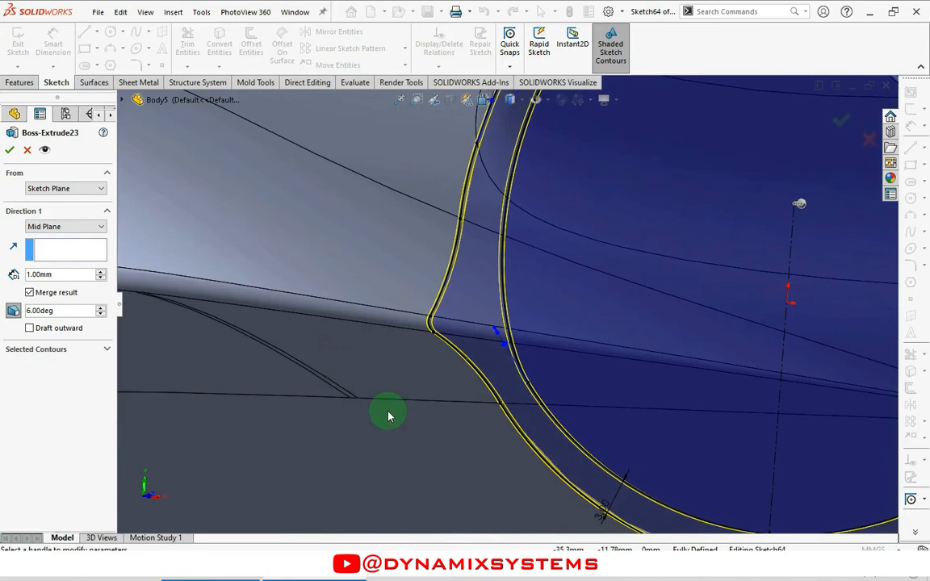
pyautogui.scroll(5, 387, 412)
pyautogui.moveTo(636, 315)
pyautogui.mouseDown(button='middle')
pyautogui.moveTo(567, 312)
pyautogui.moveTo(826, 297)
pyautogui.moveTo(765, 322)
pyautogui.mouseUp(button='middle')
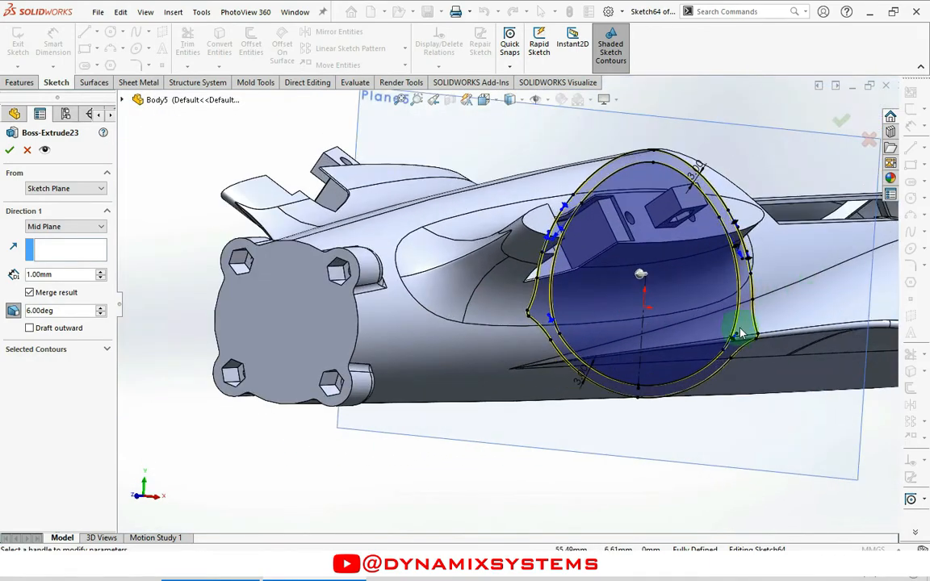
pyautogui.scroll(-4, 765, 323)
pyautogui.scroll(-4, 586, 366)
pyautogui.moveTo(607, 363); pyautogui.dragTo(208, 301, button='middle')
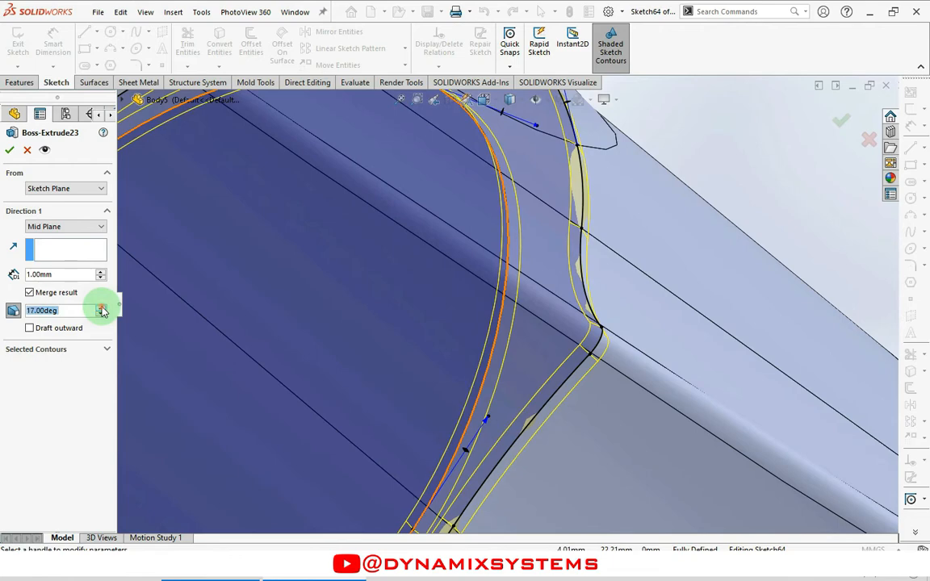
pyautogui.doubleClick(102, 309)
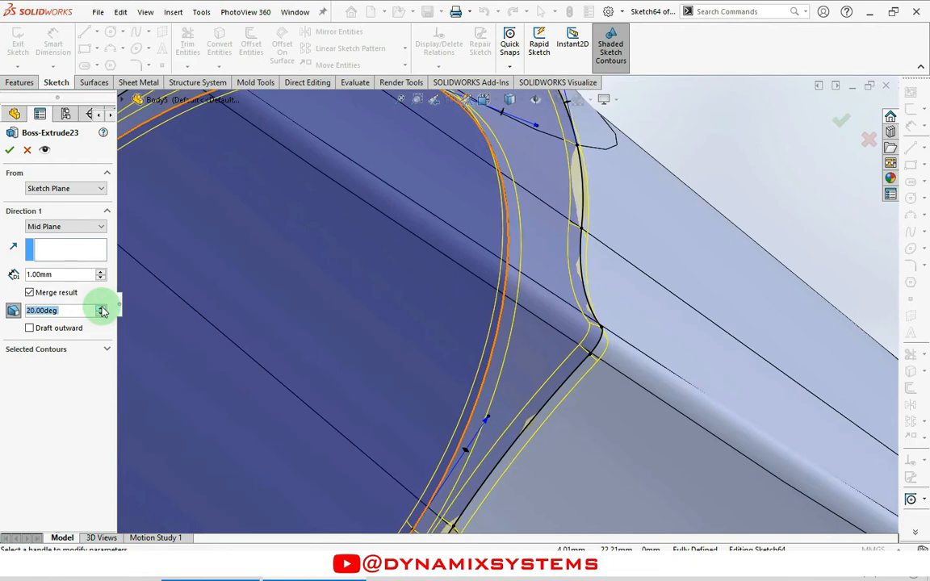
pyautogui.click(11, 152)
# Examine the fuselage skin around the first split plane and the drafted reinforcement through the canopy opening
pyautogui.moveTo(614, 243); pyautogui.dragTo(541, 271, button='middle')
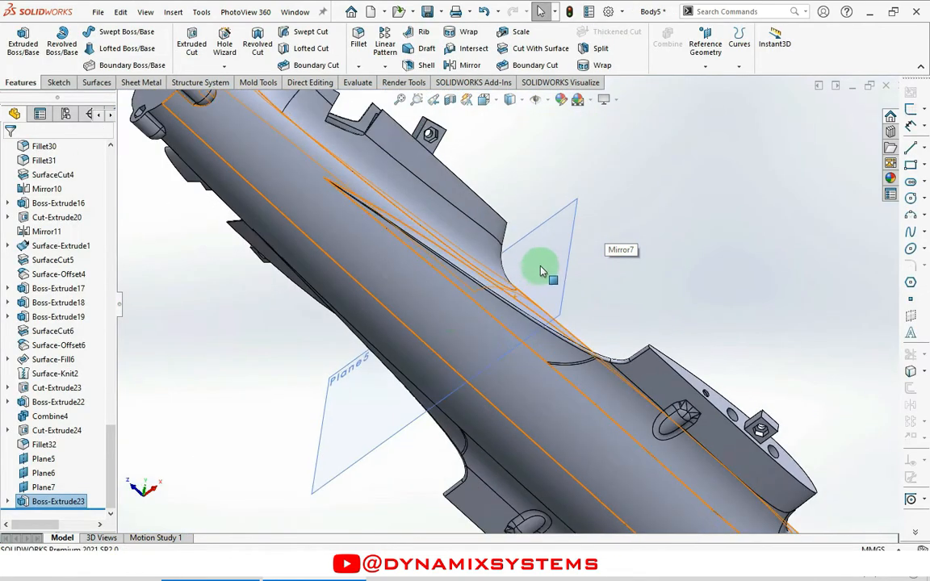
pyautogui.moveTo(412, 303); pyautogui.dragTo(666, 208, button='middle')
pyautogui.scroll(-8, 442, 280)
pyautogui.moveTo(450, 297); pyautogui.dragTo(395, 208, button='middle')
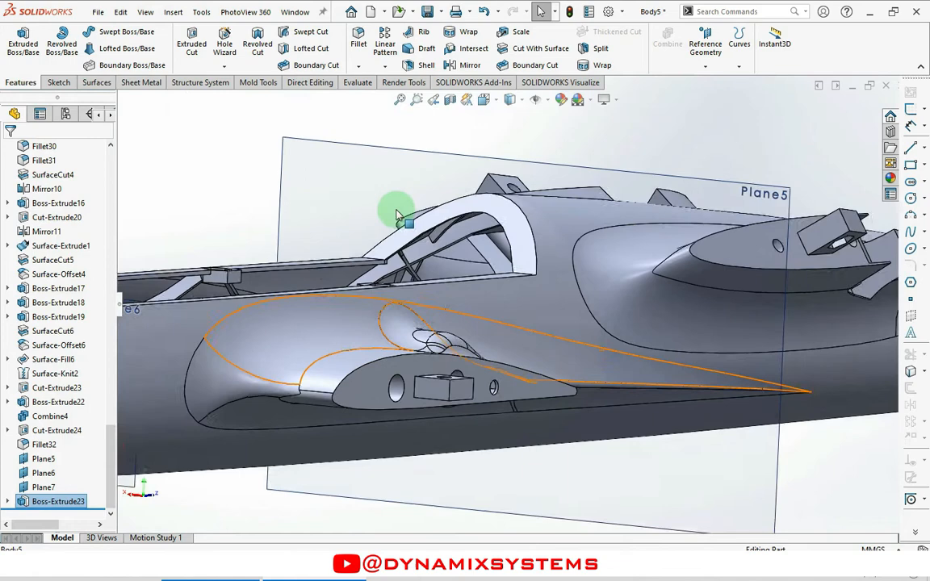
pyautogui.scroll(-3, 504, 257)
pyautogui.moveTo(504, 257); pyautogui.dragTo(454, 458, button='middle')
pyautogui.scroll(-4, 430, 303)
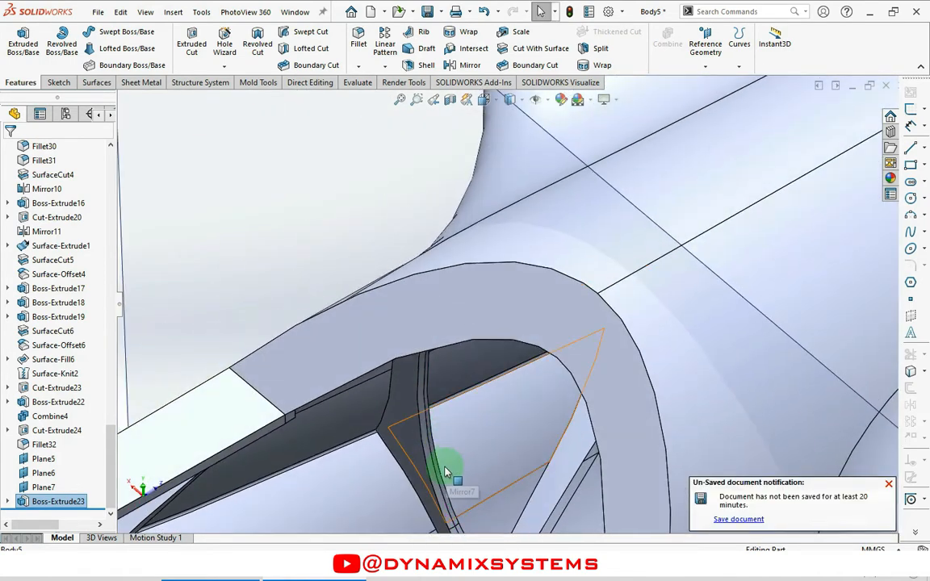
pyautogui.scroll(-5, 446, 473)
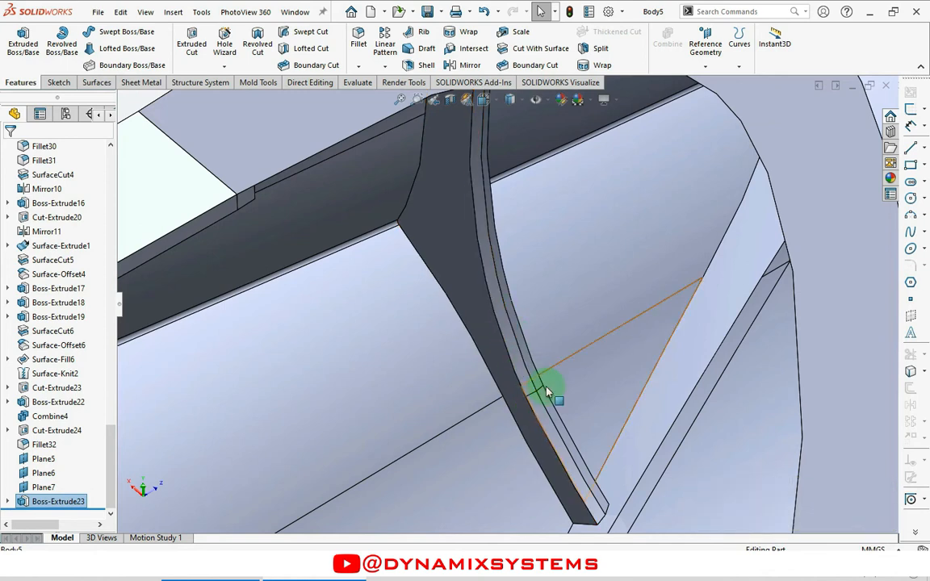
pyautogui.scroll(-3, 542, 392)
pyautogui.scroll(-3, 543, 392)
pyautogui.scroll(5, 506, 313)
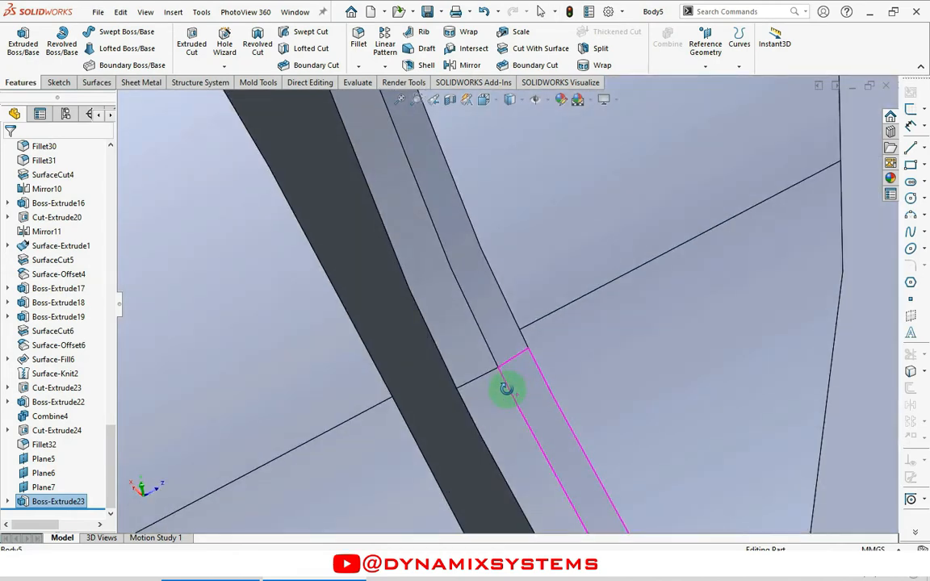
pyautogui.scroll(10, 500, 396)
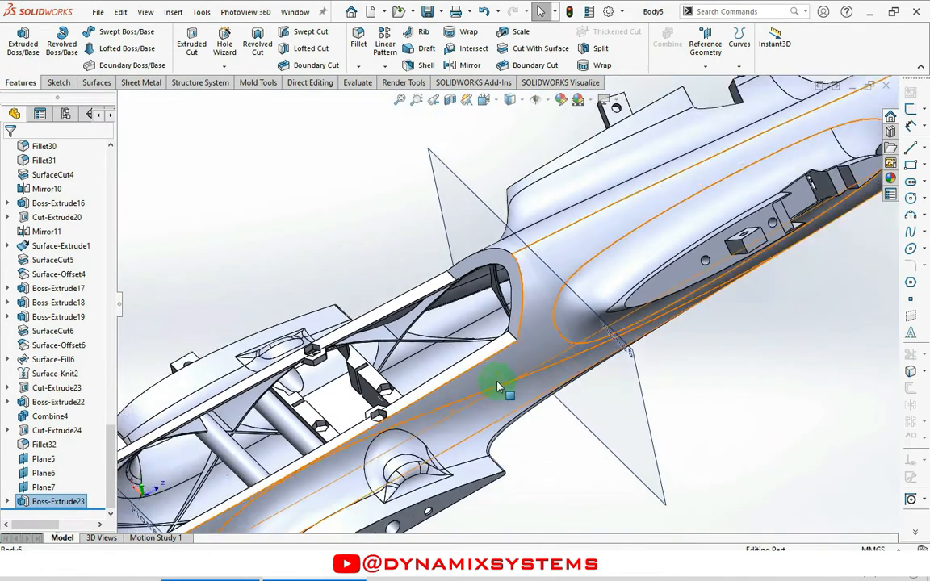
pyautogui.scroll(2, 432, 436)
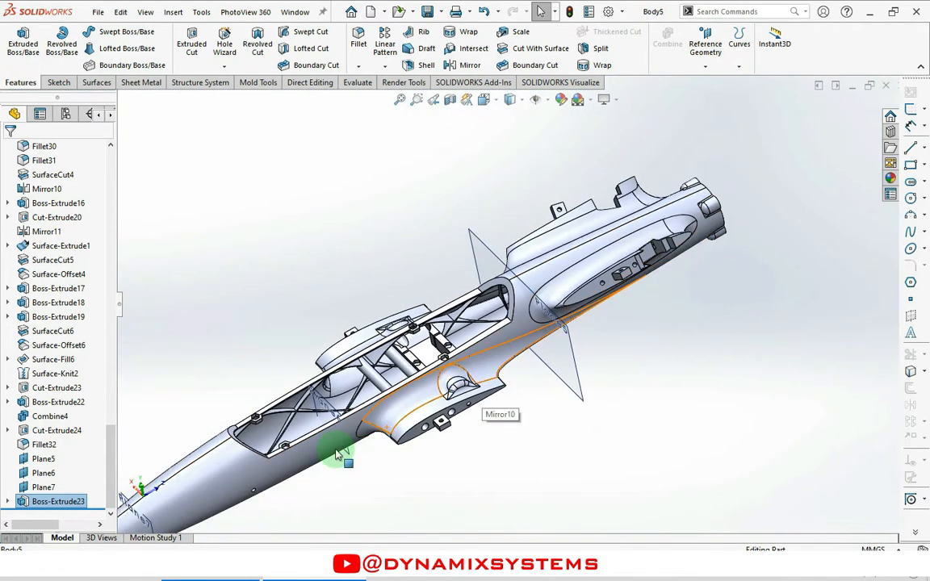
# Section the fuselage at Plane6 with a planar section view at 0 mm offset
pyautogui.click(329, 407)
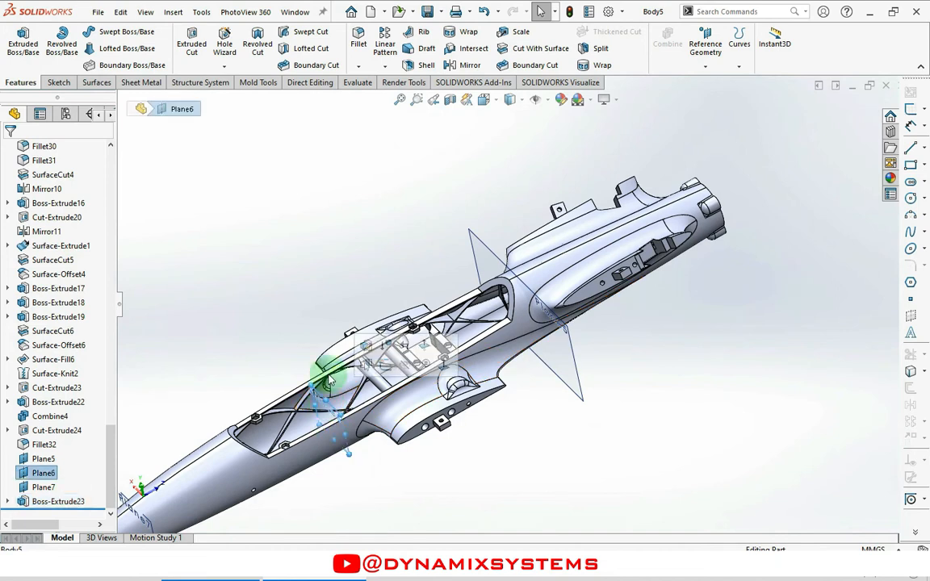
pyautogui.click(450, 99)
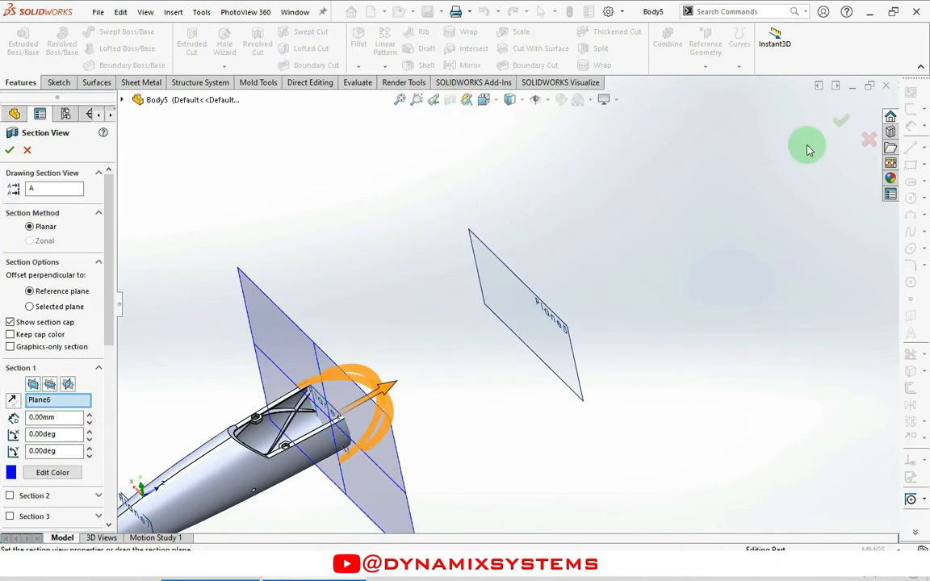
pyautogui.click(10, 151)
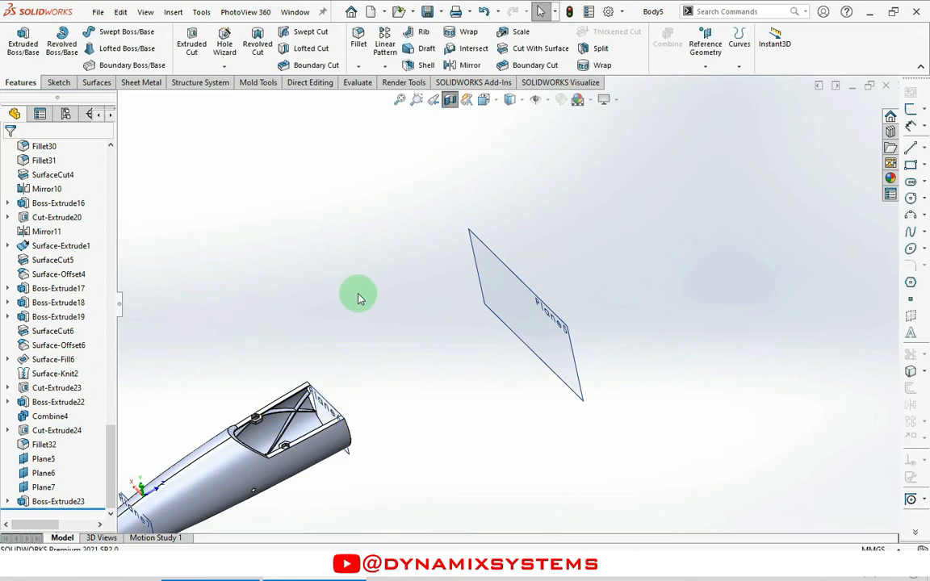
# Hide Plane5 and enlarge Plane6 so its outline extends beyond both sides of the sectioned fuselage
pyautogui.scroll(-3, 426, 357)
pyautogui.moveTo(426, 357); pyautogui.dragTo(608, 390, button='middle')
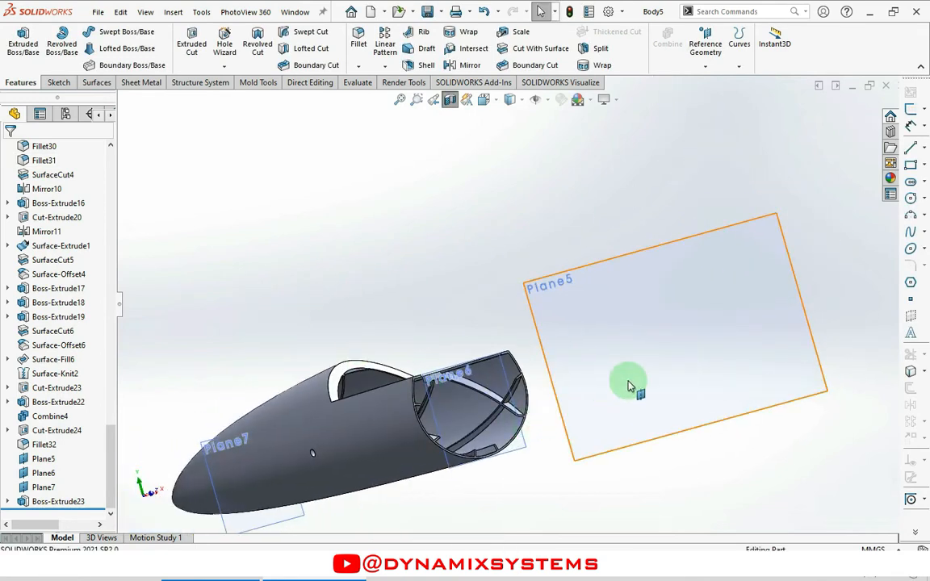
pyautogui.click(692, 357)
pyautogui.click(724, 332)
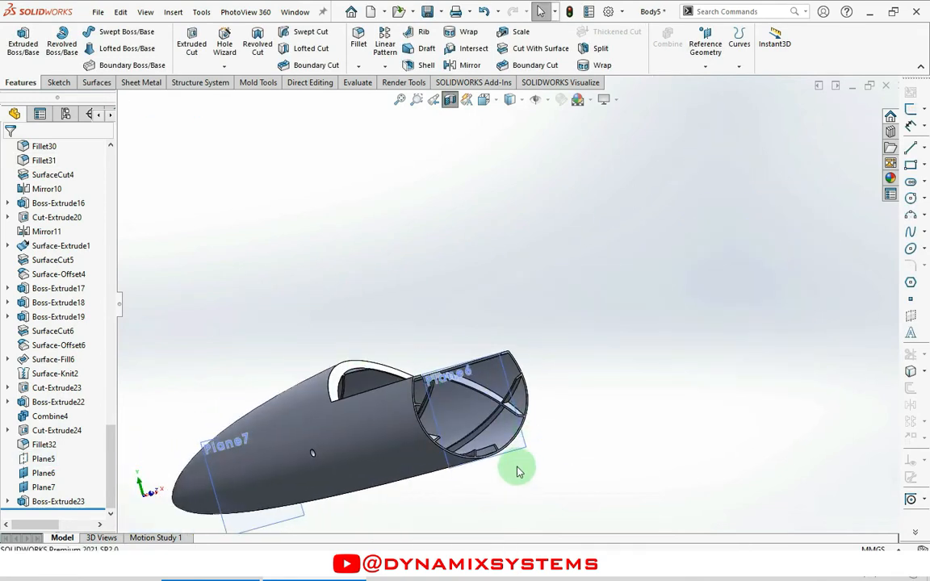
pyautogui.moveTo(447, 463)
pyautogui.mouseDown(button='middle')
pyautogui.moveTo(530, 379)
pyautogui.moveTo(492, 370)
pyautogui.moveTo(482, 407)
pyautogui.moveTo(523, 440)
pyautogui.mouseUp(button='middle')
pyautogui.click(527, 443)
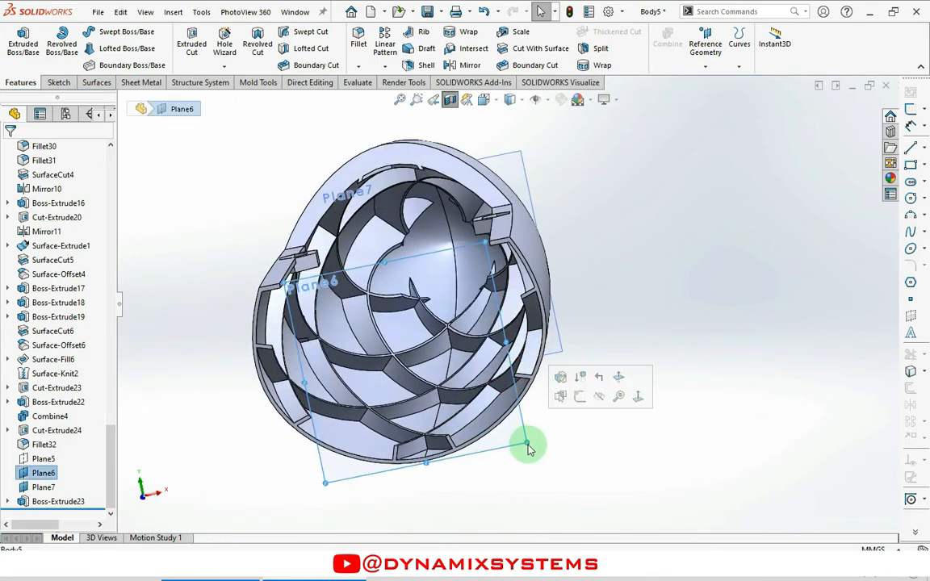
pyautogui.moveTo(527, 446); pyautogui.dragTo(633, 438)
pyautogui.moveTo(290, 284); pyautogui.dragTo(185, 264)
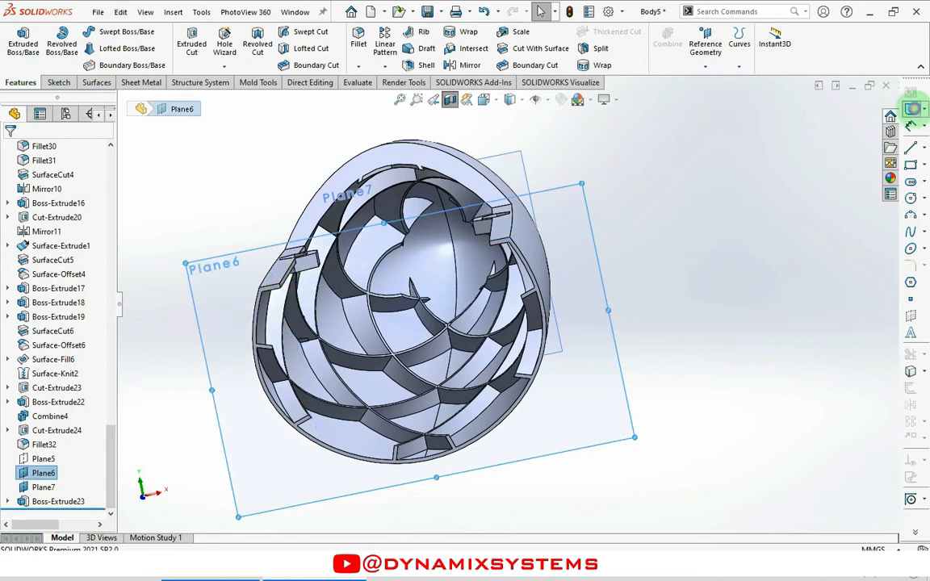
# Start a sketch on Plane6 and create intersection curves from both cockpit rim faces and the outer skin faces on both sides
pyautogui.click(912, 108)
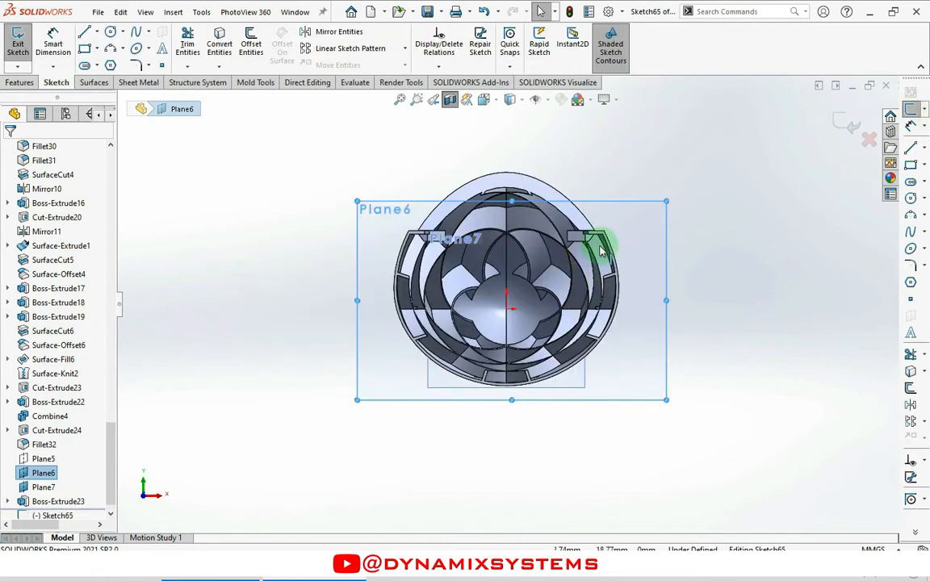
pyautogui.scroll(-6, 609, 254)
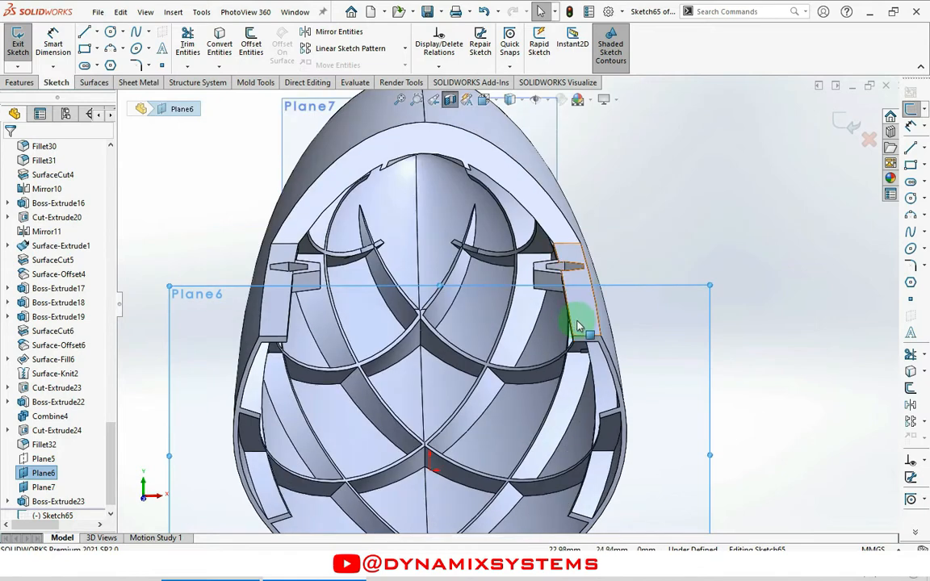
pyautogui.click(579, 326)
pyautogui.moveTo(598, 374); pyautogui.dragTo(563, 353, button='middle')
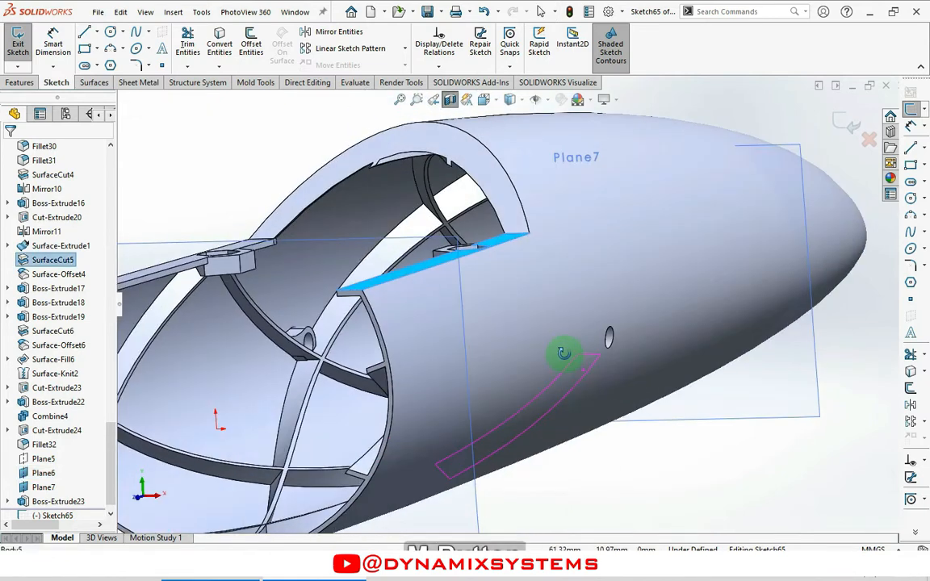
pyautogui.keyDown('ctrl'); pyautogui.click(409, 333); pyautogui.keyUp('ctrl')
pyautogui.moveTo(385, 409); pyautogui.dragTo(357, 430, button='middle')
pyautogui.scroll(3, 440, 311)
pyautogui.moveTo(390, 276); pyautogui.dragTo(389, 206, button='middle')
pyautogui.scroll(3, 389, 206)
pyautogui.scroll(-5, 390, 206)
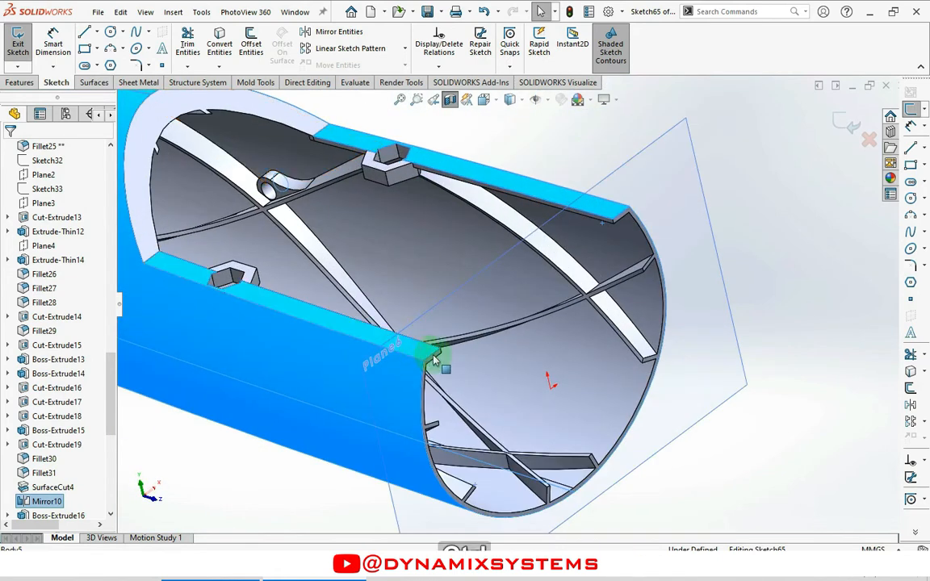
pyautogui.click(926, 374)
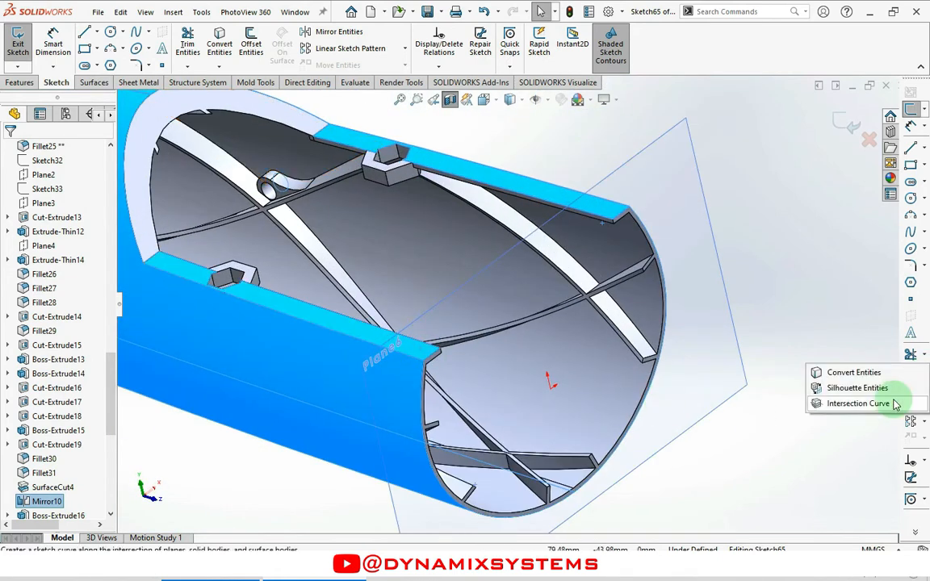
pyautogui.click(850, 405)
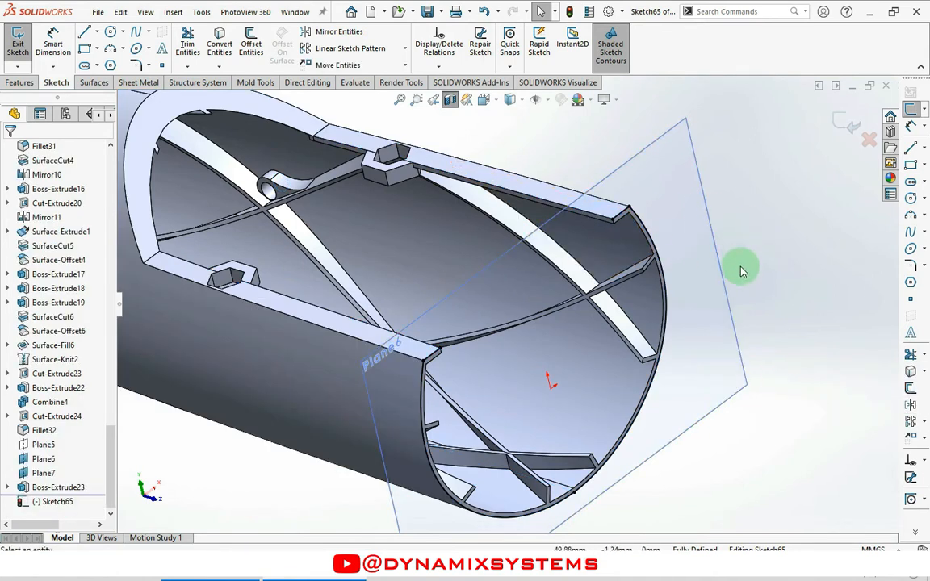
# Offset the whole chain of rim lines and skin splines 3 mm inward, with the direction reversed
pyautogui.click(617, 213)
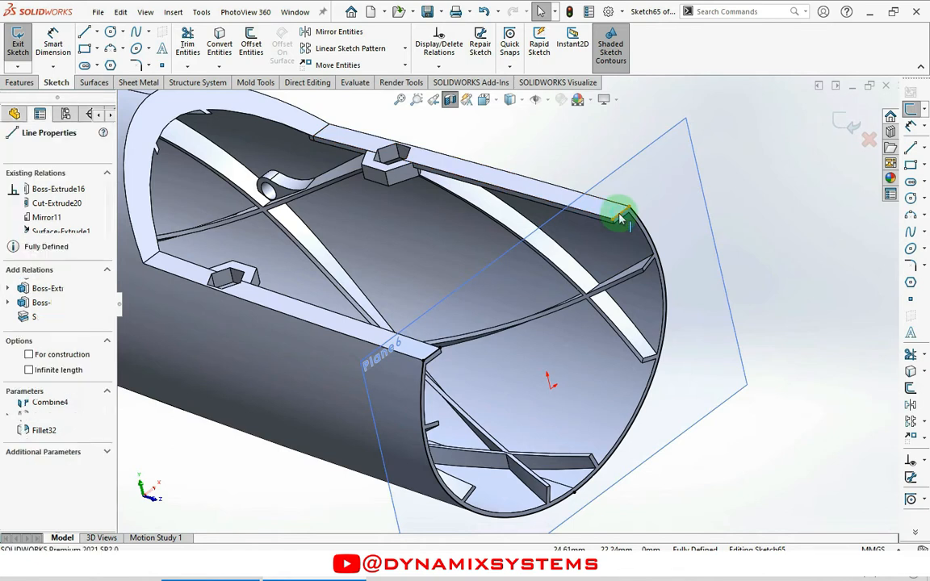
pyautogui.rightClick(626, 221)
pyautogui.click(664, 224)
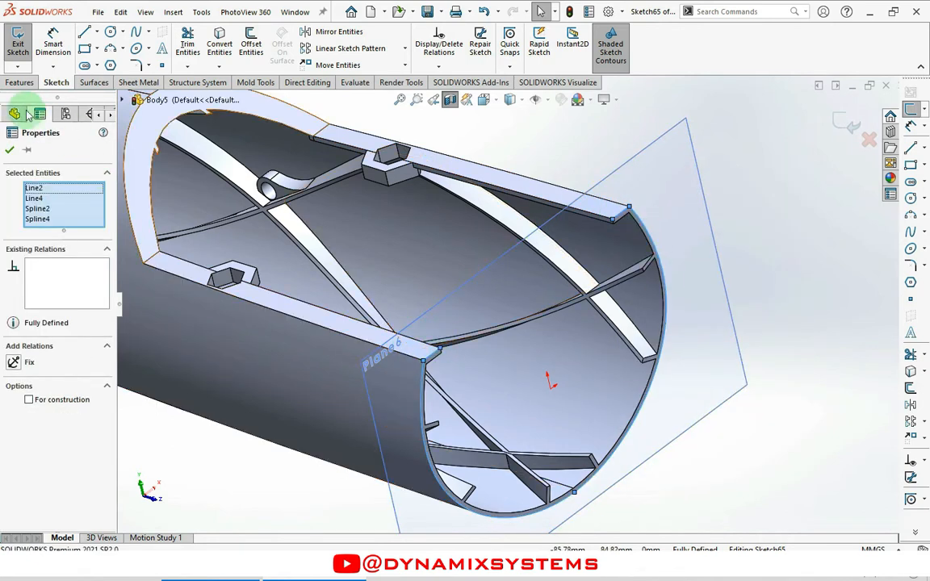
pyautogui.click(913, 389)
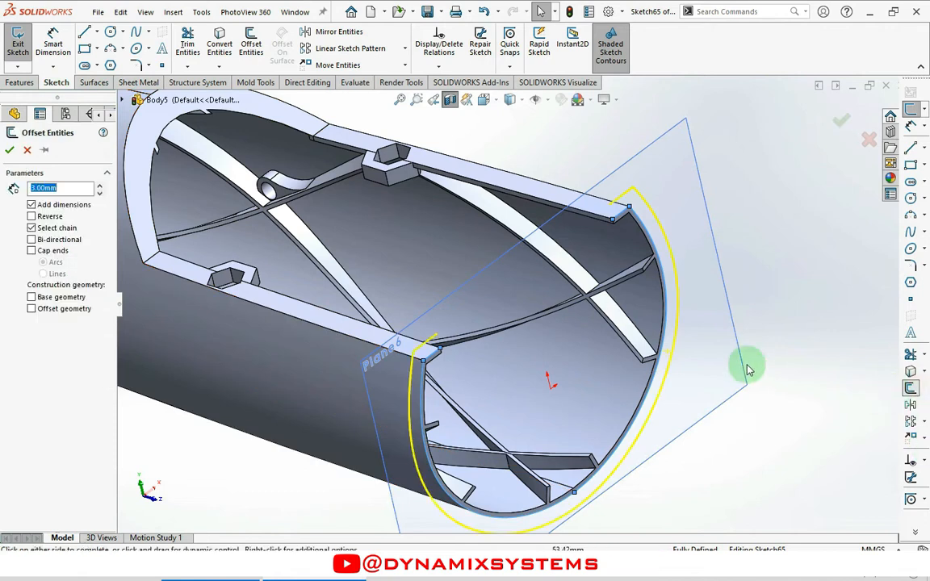
pyautogui.click(41, 221)
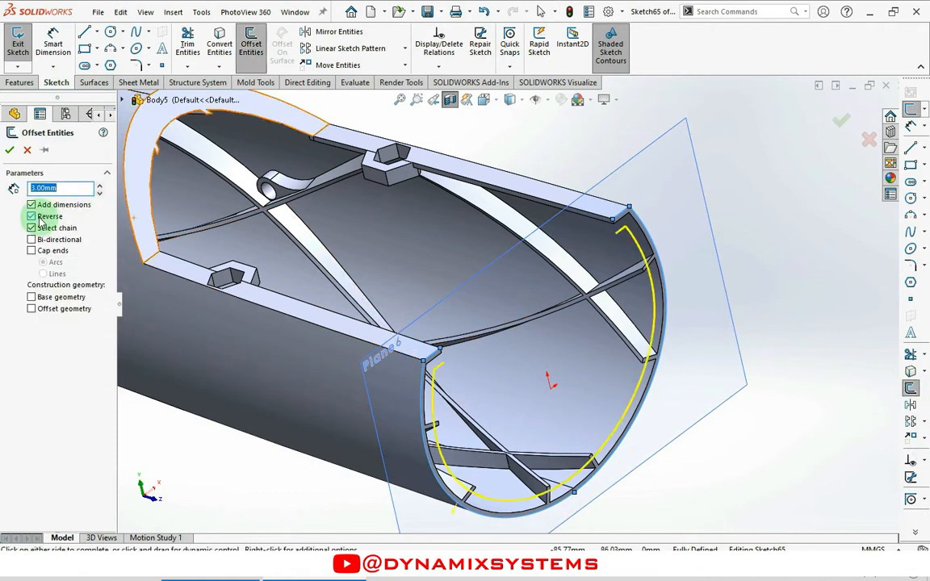
pyautogui.click(9, 152)
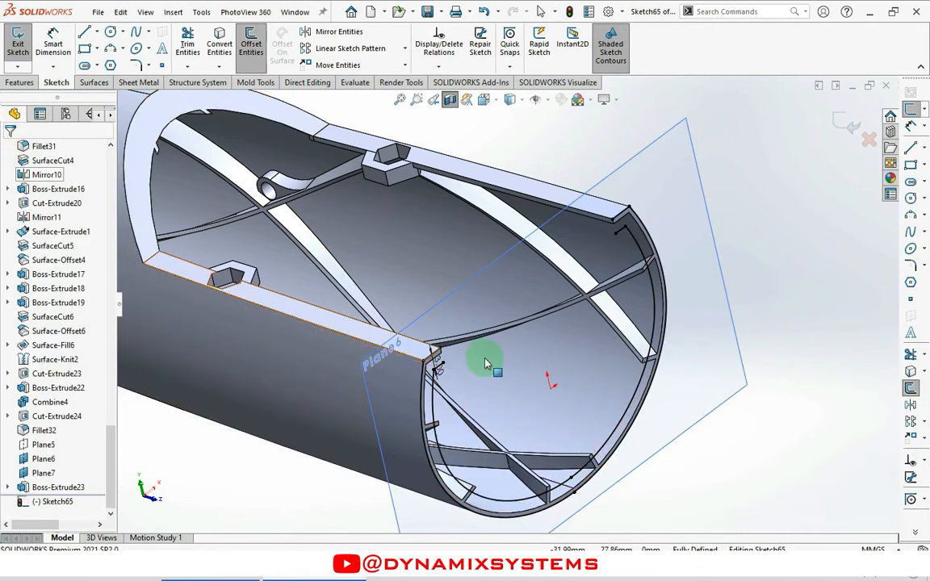
# Close one open end of the profile with a line joining the offset's endpoint to the inner end of the rim line
pyautogui.hotkey('ctrl', '8')
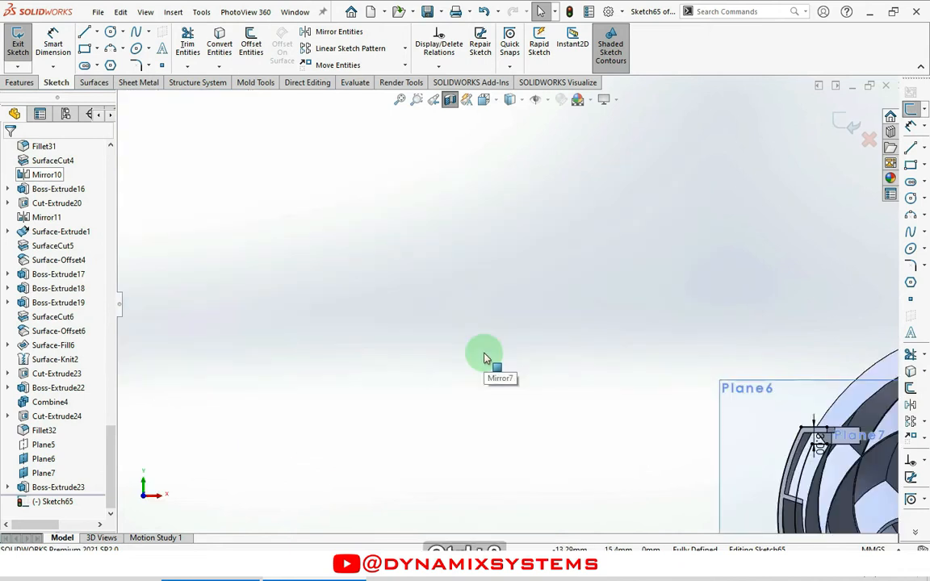
pyautogui.scroll(-5, 660, 335)
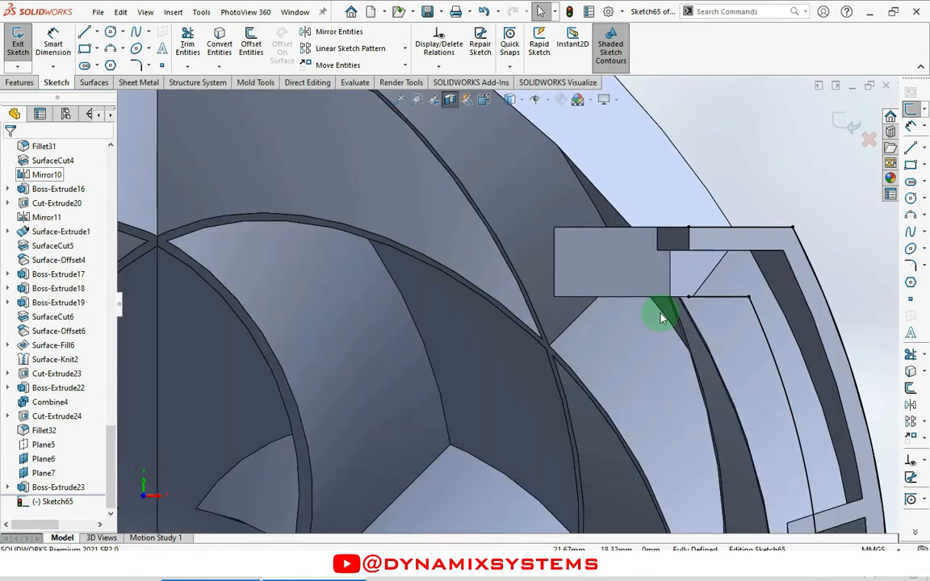
pyautogui.click(686, 286)
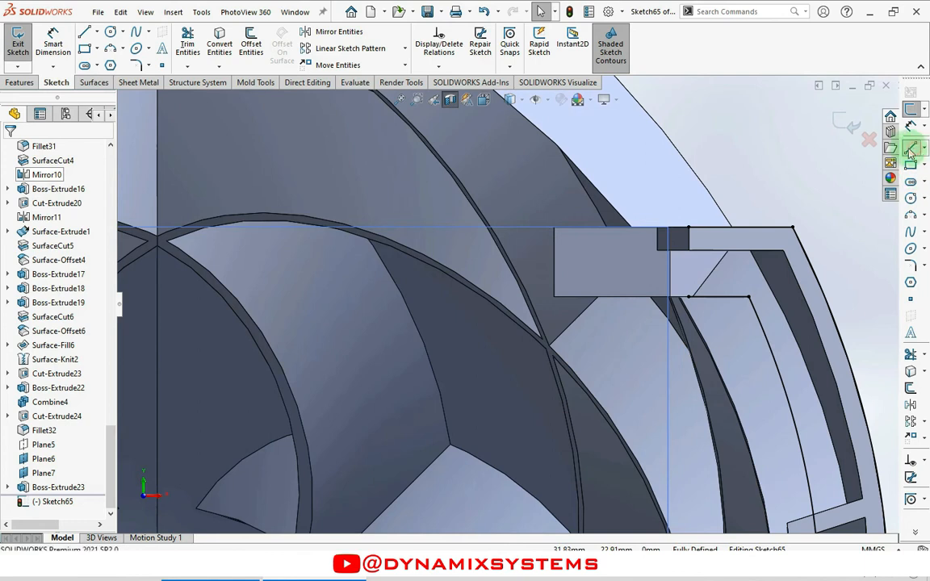
pyautogui.click(912, 150)
pyautogui.moveTo(689, 297); pyautogui.dragTo(688, 228)
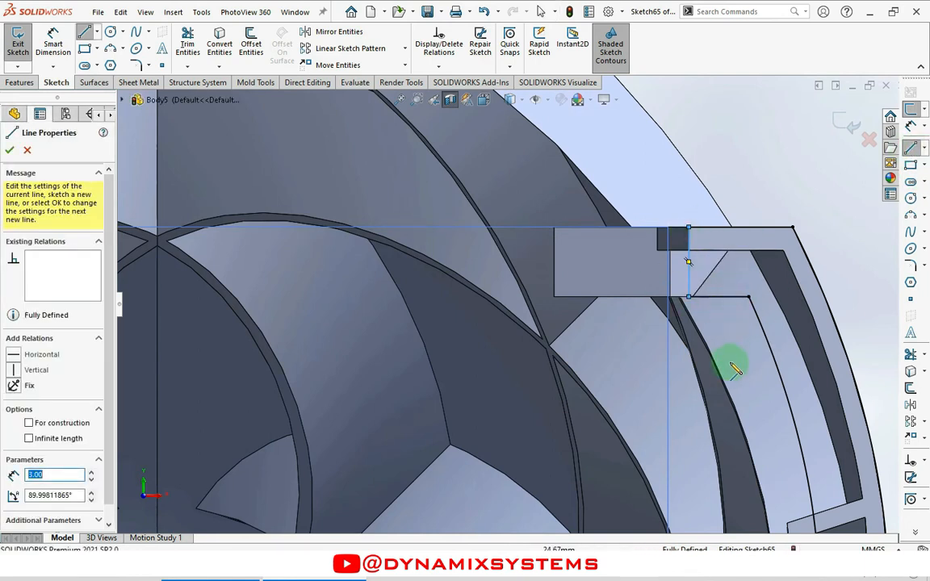
pyautogui.scroll(3, 731, 362)
pyautogui.press('Escape')
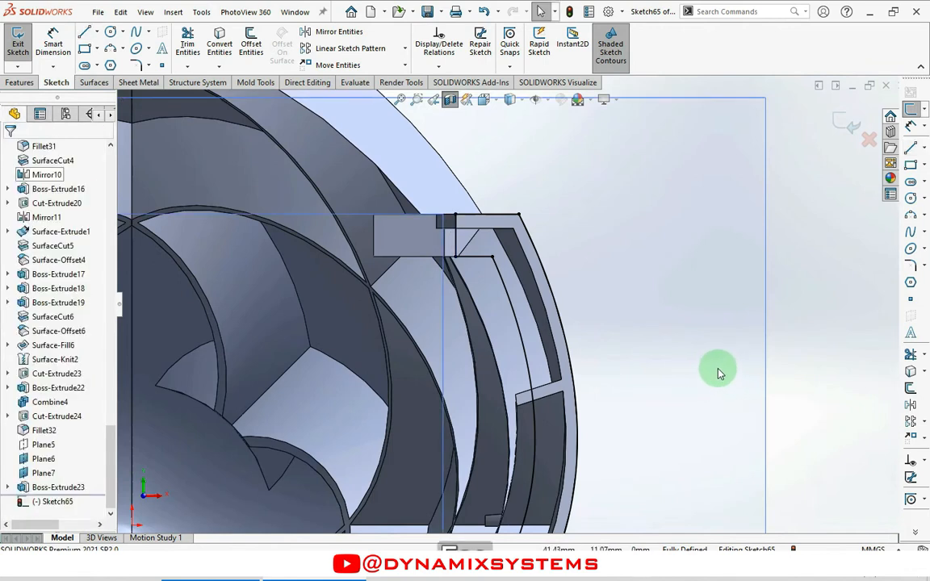
pyautogui.hotkey('ctrl', '8')
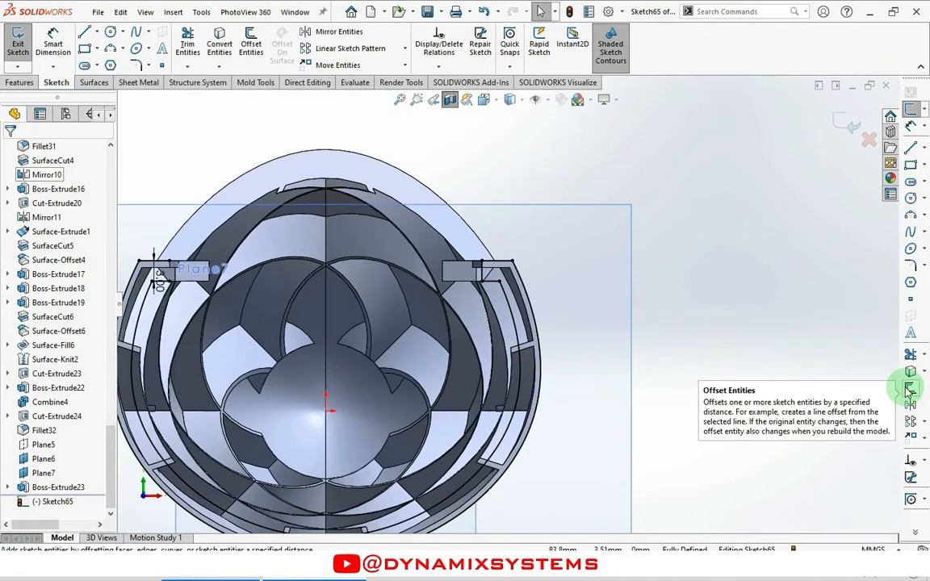
# Close the other open end of the Plane6 profile with a line joining the offset's endpoint to the rim line's inner end
pyautogui.click(910, 147)
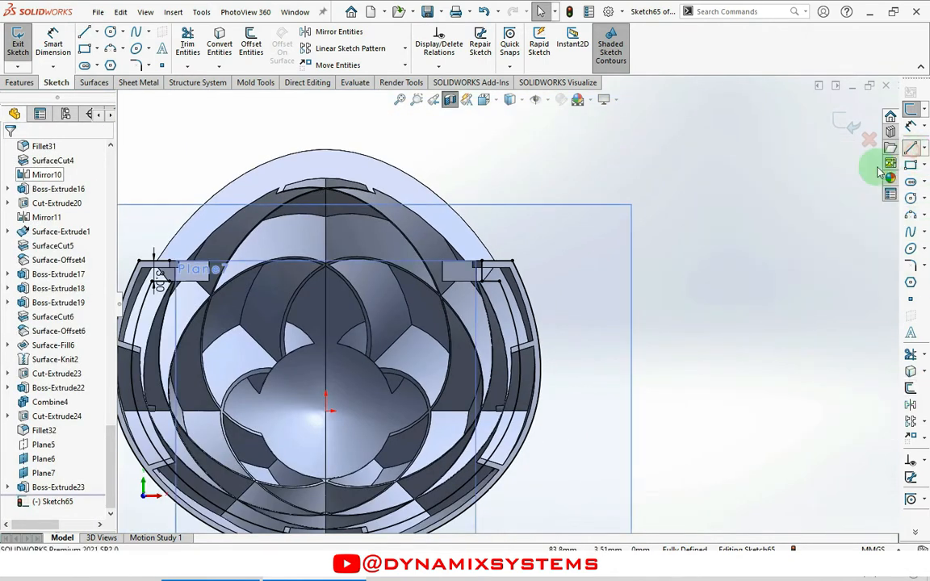
pyautogui.scroll(-5, 153, 300)
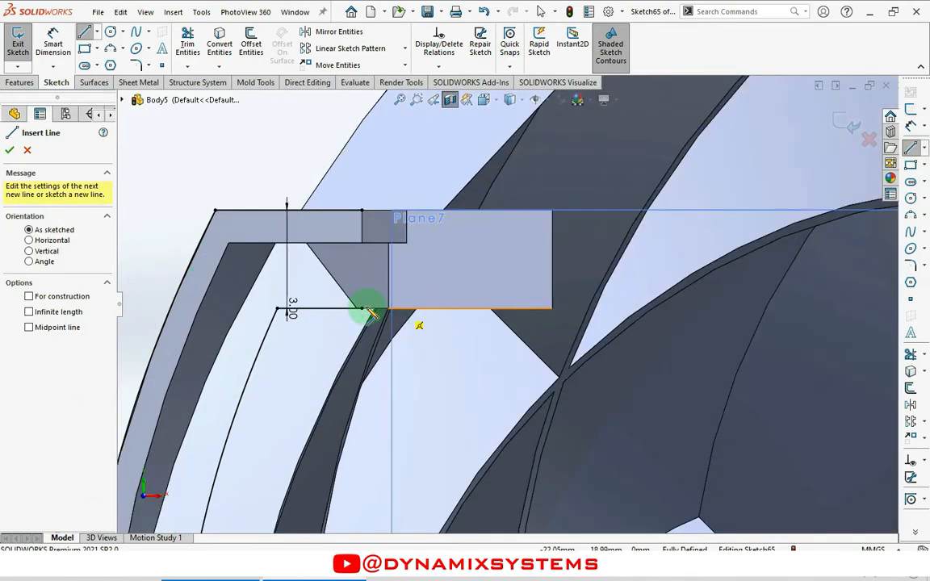
pyautogui.click(357, 210)
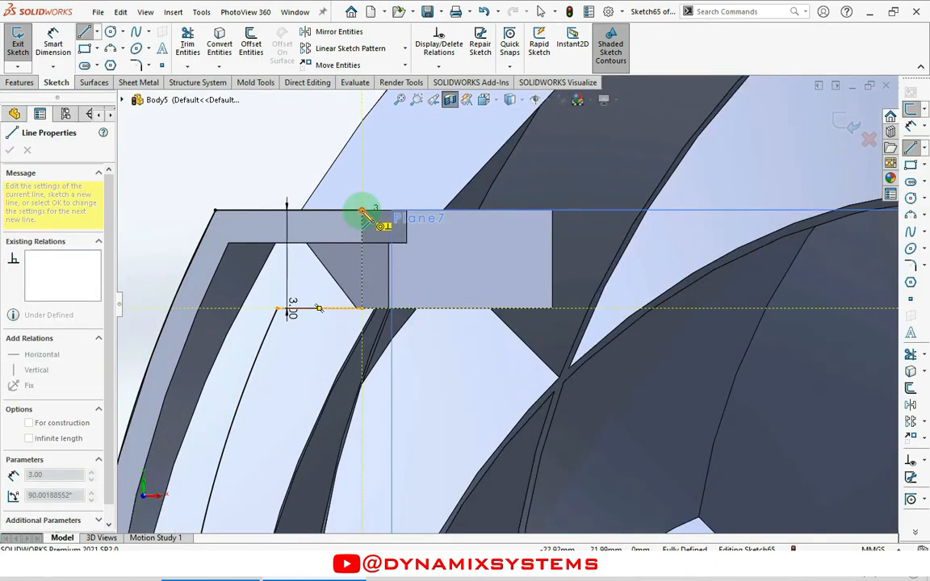
pyautogui.scroll(4, 418, 359)
pyautogui.scroll(3, 419, 356)
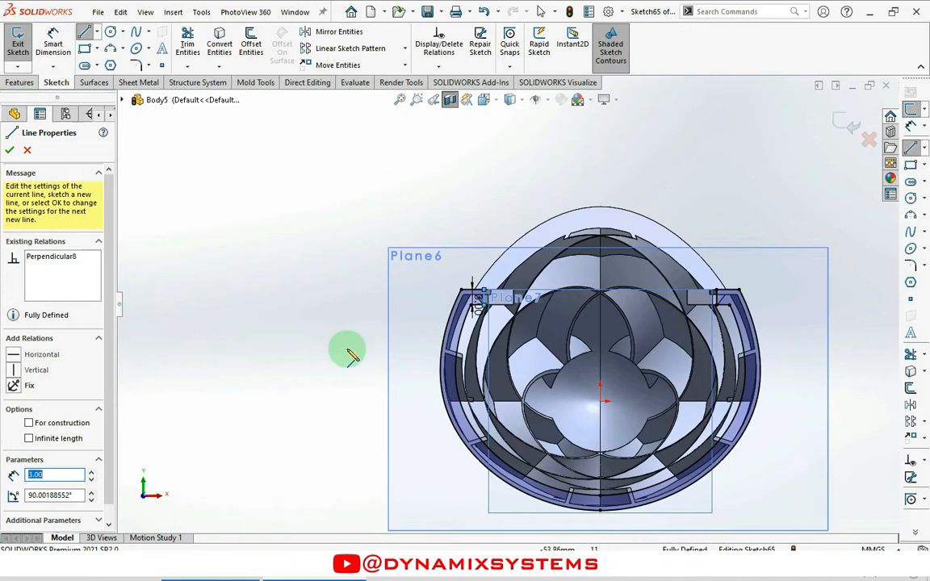
pyautogui.press('Escape')
# Extrude the closed Plane6 profile 1 mm with the Mid Plane end condition and merged result, and turn off the section view
pyautogui.click(19, 83)
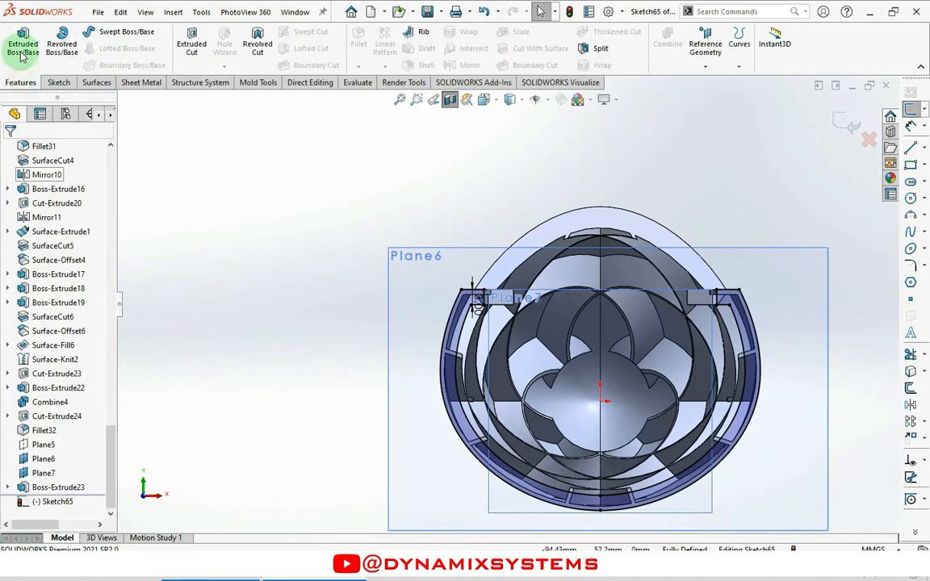
pyautogui.click(23, 45)
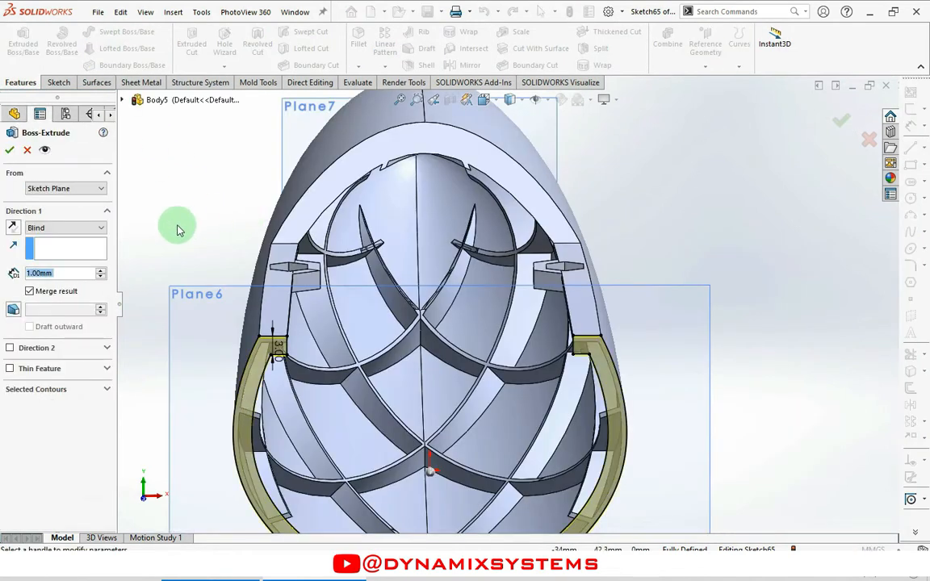
pyautogui.click(75, 232)
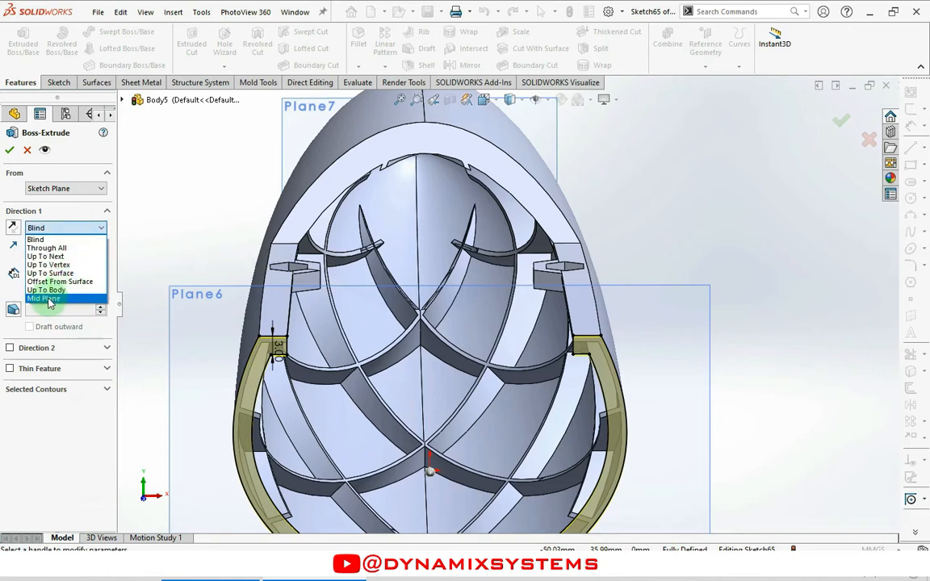
pyautogui.click(40, 294)
pyautogui.click(9, 152)
pyautogui.click(455, 101)
pyautogui.click(751, 262)
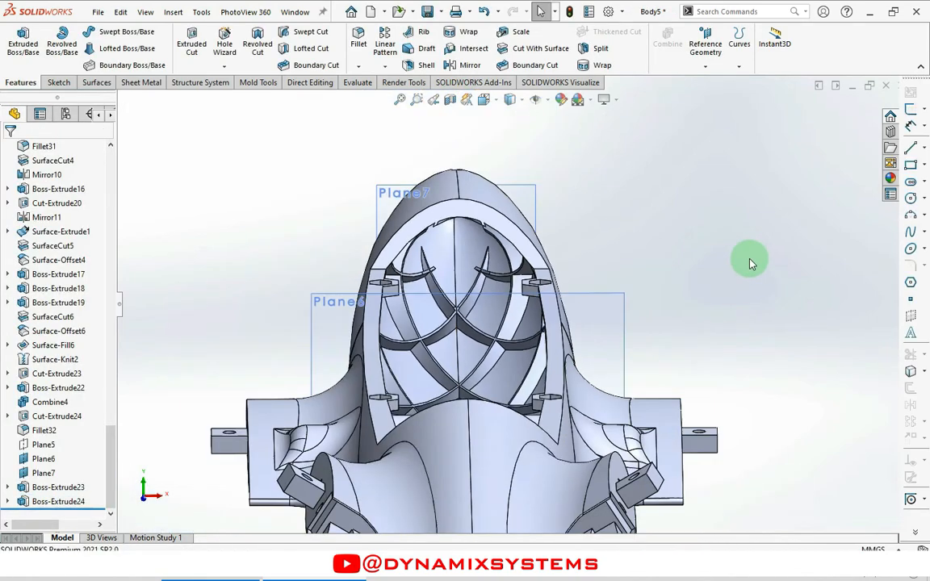
# Edit the Plane6 reinforcement extrusion to add a 10° inward draft
pyautogui.moveTo(376, 369); pyautogui.dragTo(253, 386, button='middle')
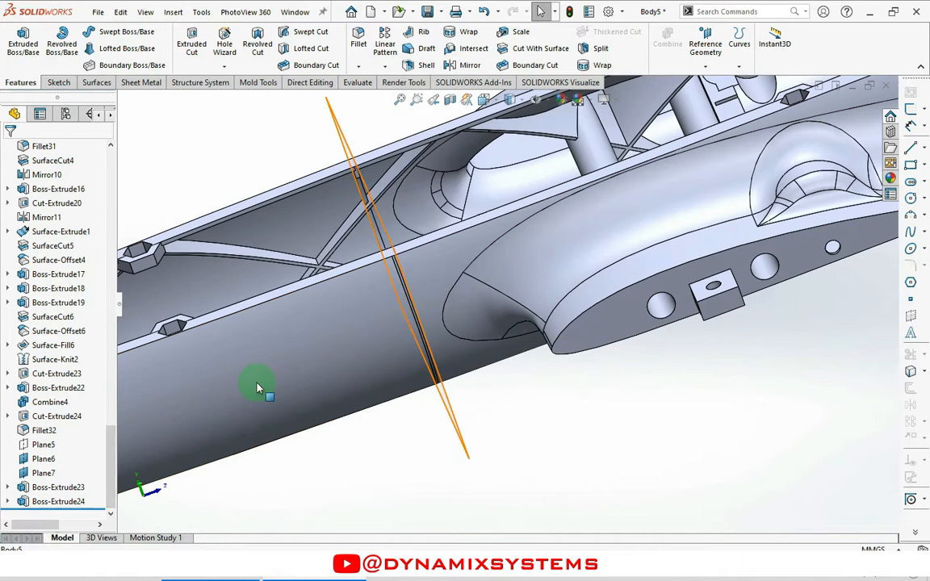
pyautogui.click(55, 502)
pyautogui.click(65, 460)
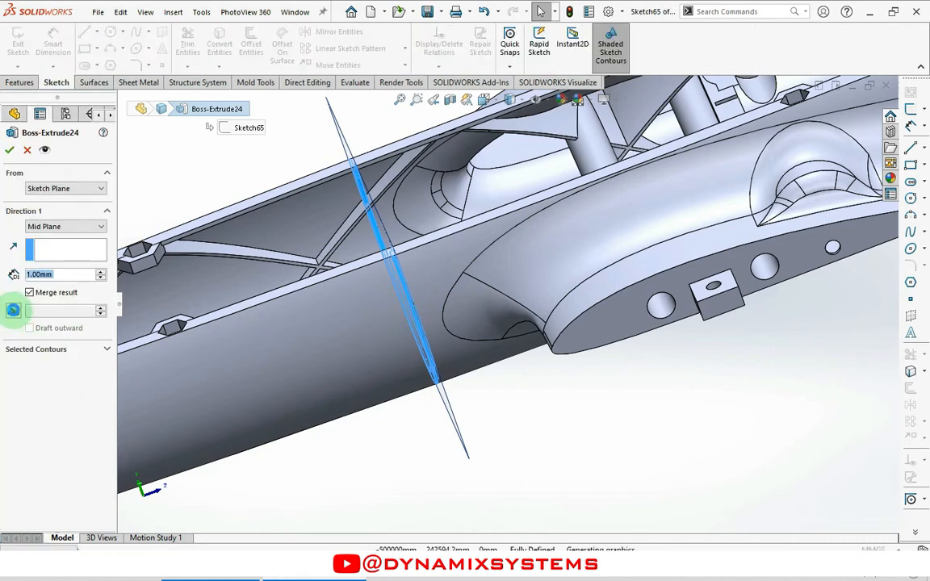
pyautogui.click(13, 310)
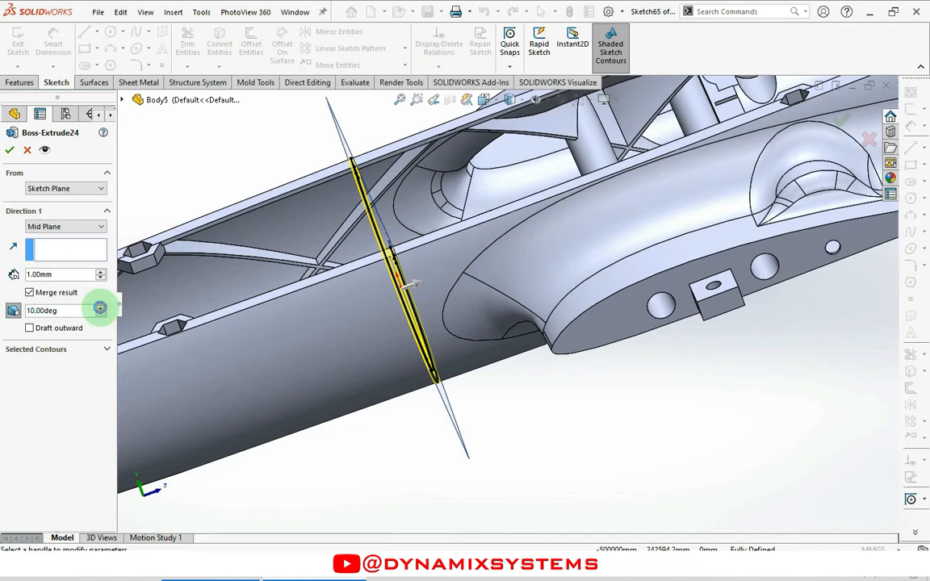
pyautogui.moveTo(462, 279); pyautogui.dragTo(387, 189, button='middle')
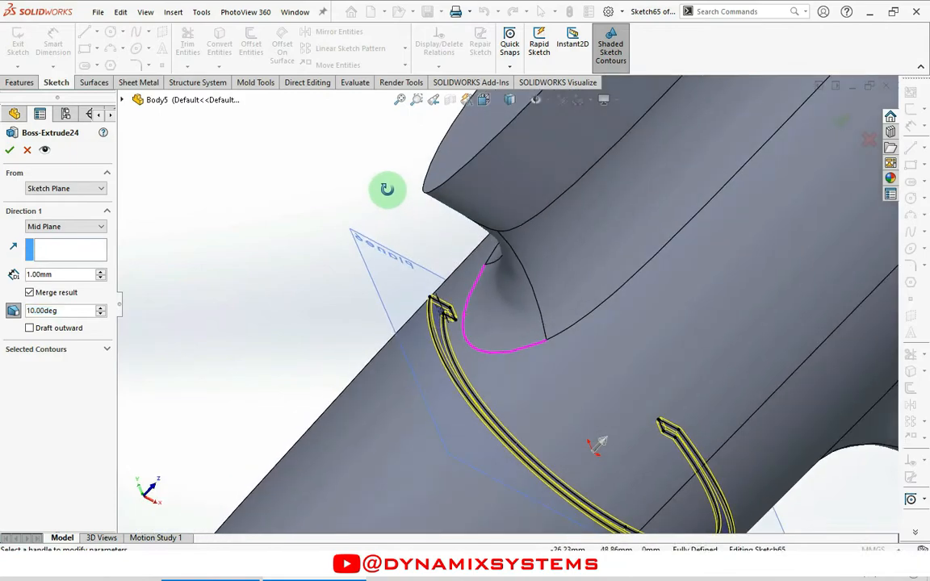
pyautogui.click(9, 153)
# Hide Plane6 and bring the whole fuselage into view
pyautogui.moveTo(293, 254); pyautogui.dragTo(669, 389, button='middle')
pyautogui.click(511, 371)
pyautogui.click(591, 336)
pyautogui.scroll(4, 546, 397)
# Section the fuselage at Plane7 and start a sketch on that plane
pyautogui.click(288, 422)
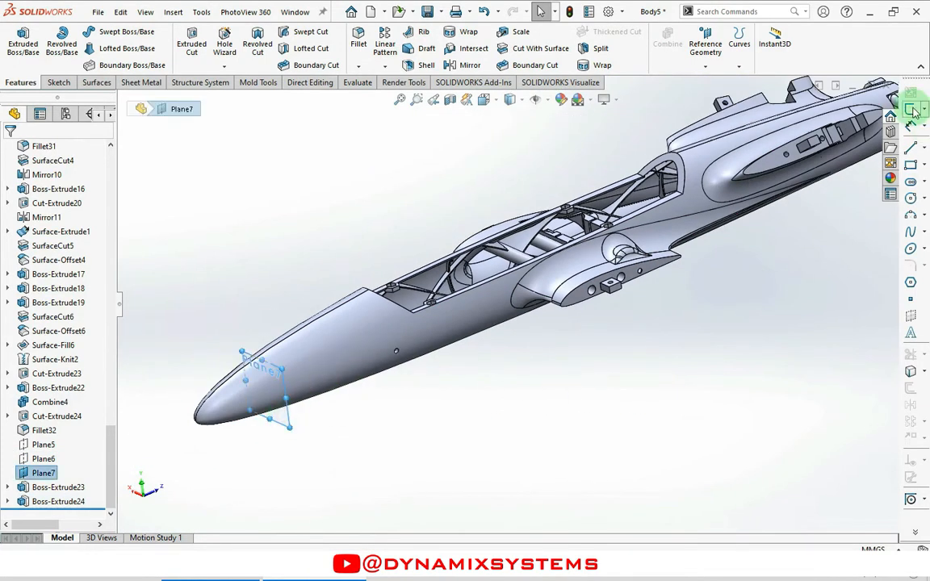
pyautogui.click(450, 99)
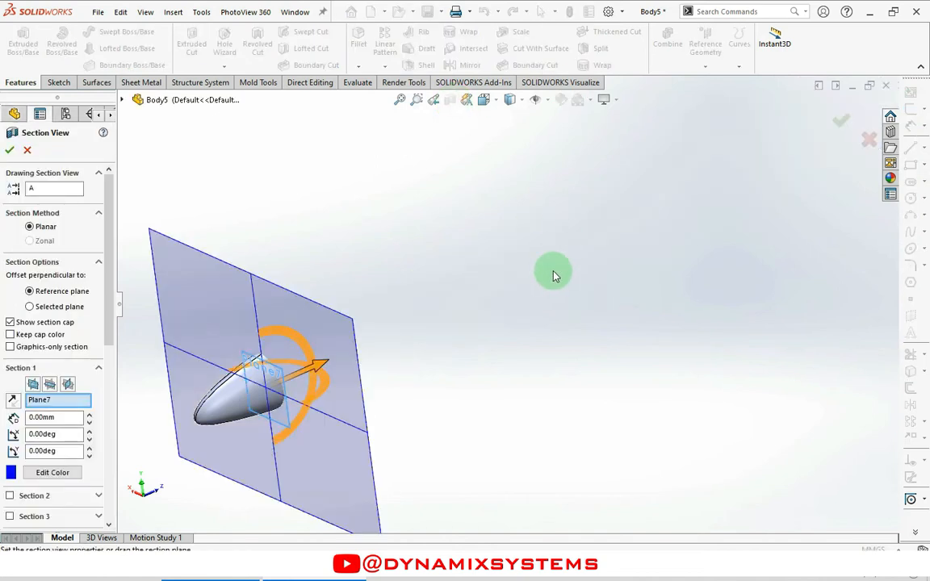
pyautogui.click(9, 152)
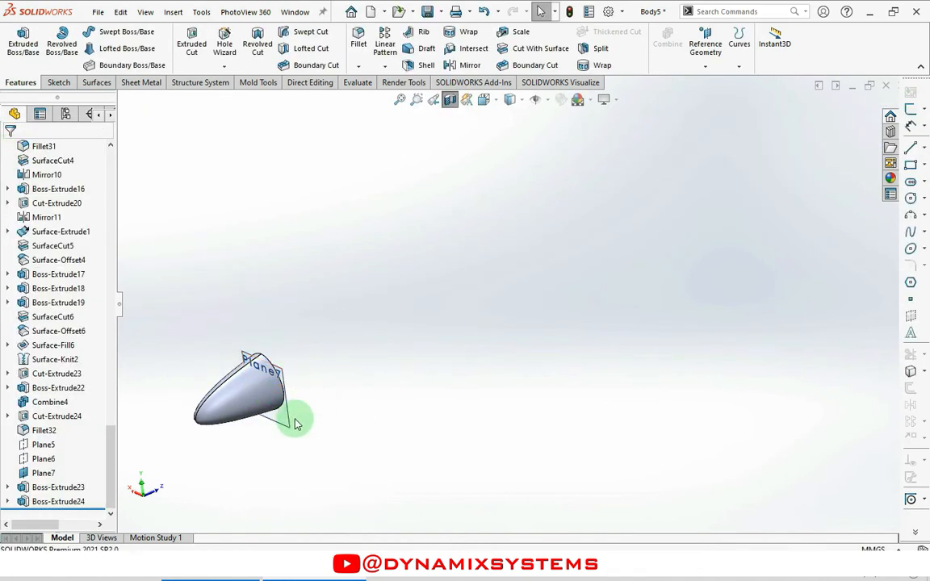
pyautogui.click(292, 425)
pyautogui.click(344, 381)
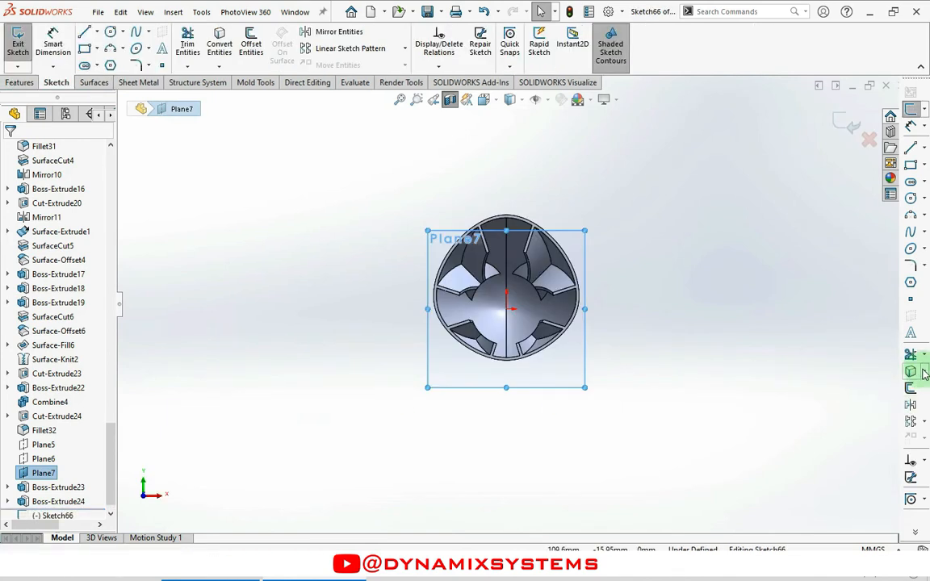
pyautogui.click(914, 388)
pyautogui.click(878, 406)
pyautogui.moveTo(516, 322); pyautogui.dragTo(181, 273, button='middle')
pyautogui.scroll(-5, 181, 273)
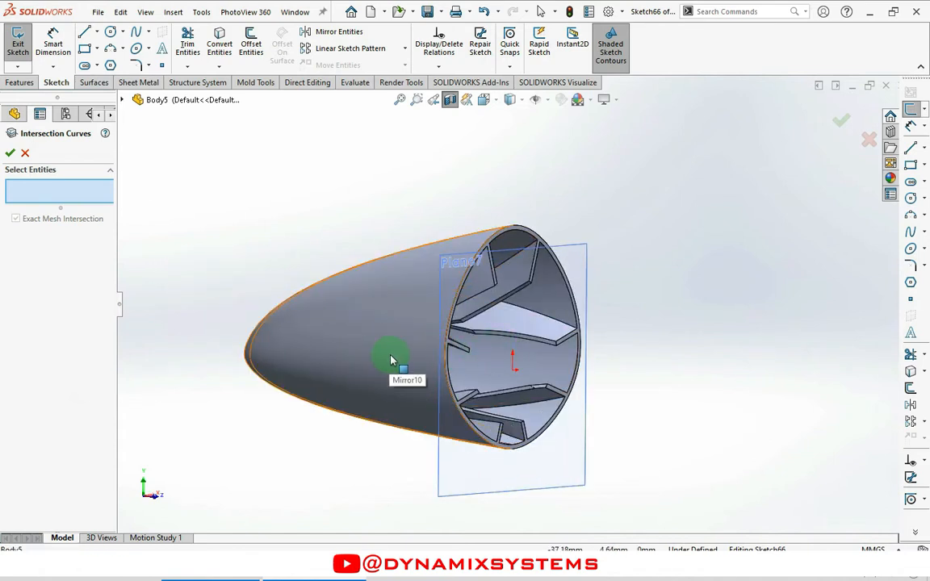
pyautogui.click(926, 375)
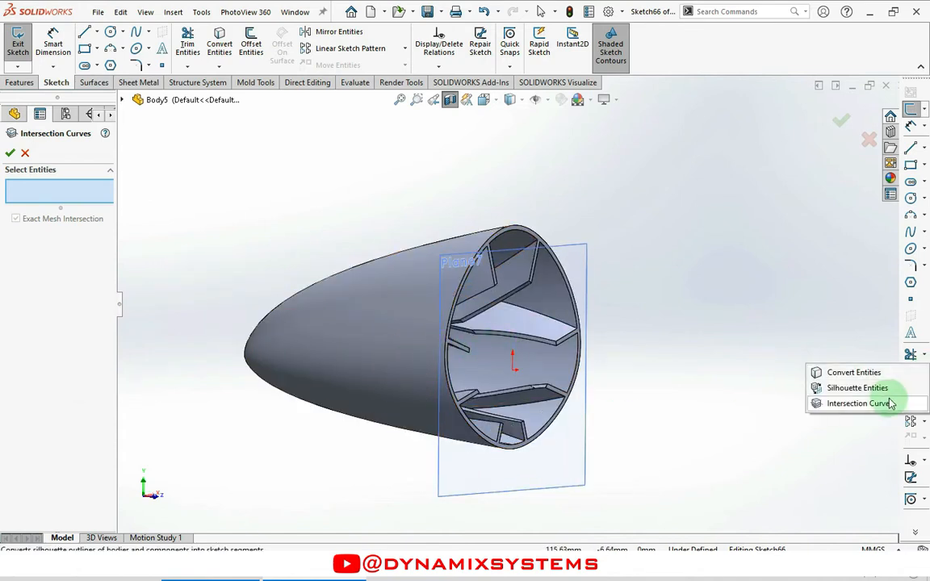
pyautogui.click(883, 402)
# Create intersection curves in the Plane7 sketch from the nose's outer skin faces on both sides
pyautogui.click(926, 376)
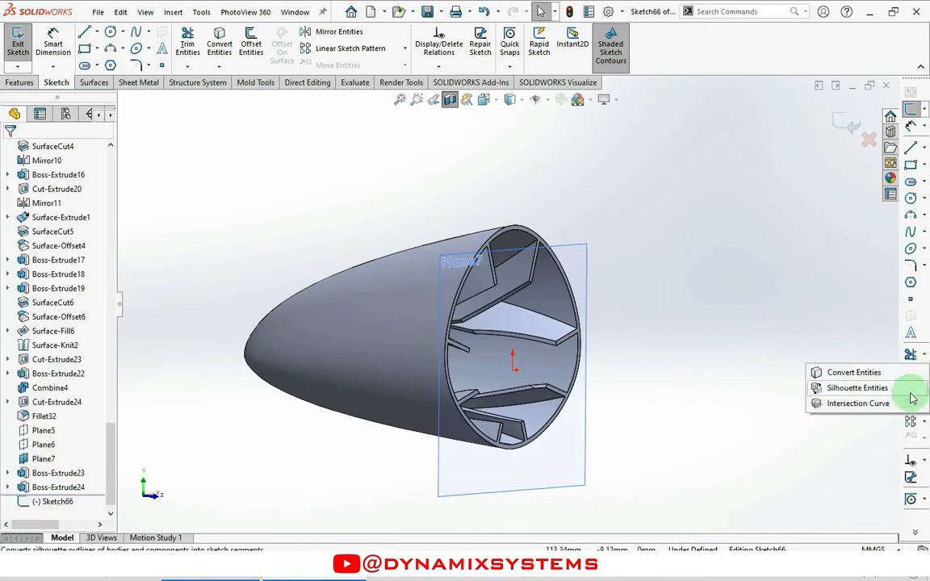
pyautogui.click(884, 400)
pyautogui.moveTo(523, 307); pyautogui.dragTo(565, 340, button='middle')
pyautogui.click(564, 347)
pyautogui.moveTo(548, 282); pyautogui.dragTo(602, 244, button='middle')
pyautogui.click(656, 289)
pyautogui.moveTo(658, 290); pyautogui.dragTo(614, 84, button='middle')
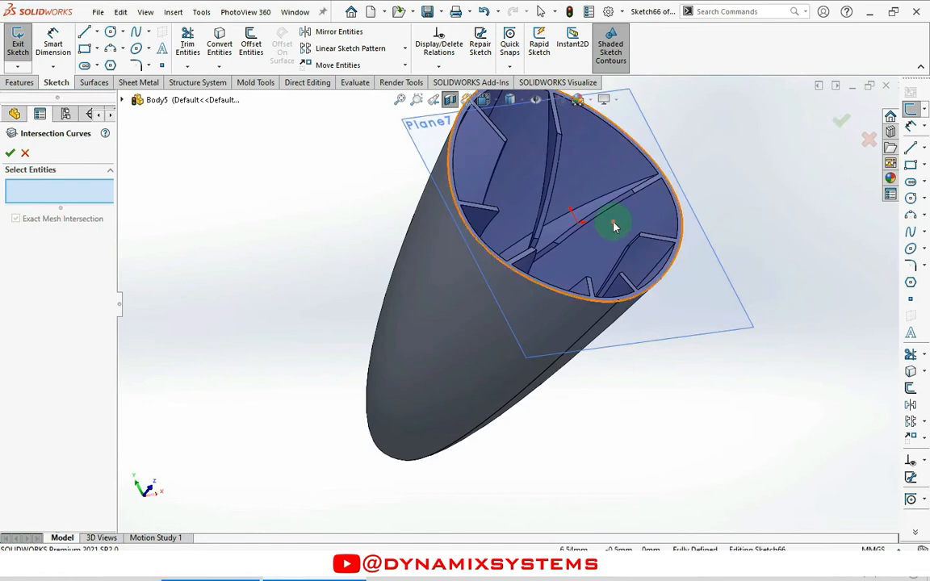
pyautogui.click(25, 152)
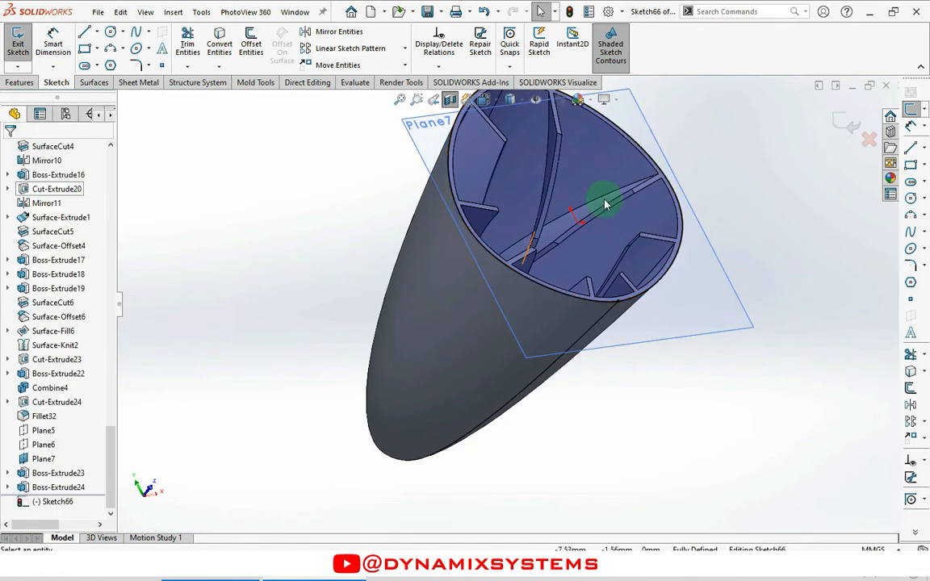
# Offset the closed chain of nose skin curves 3 mm inward, with the direction reversed
pyautogui.click(545, 151)
pyautogui.click(911, 388)
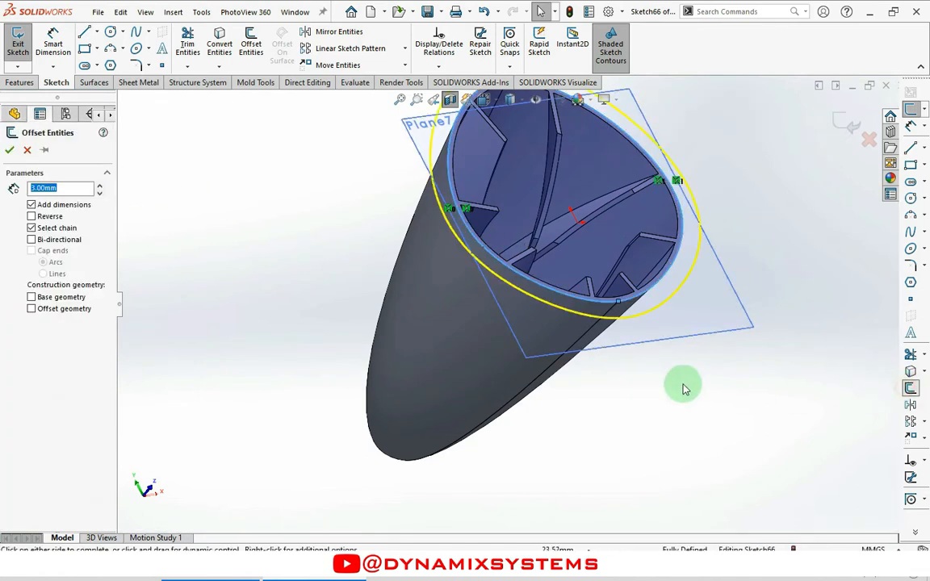
pyautogui.click(30, 216)
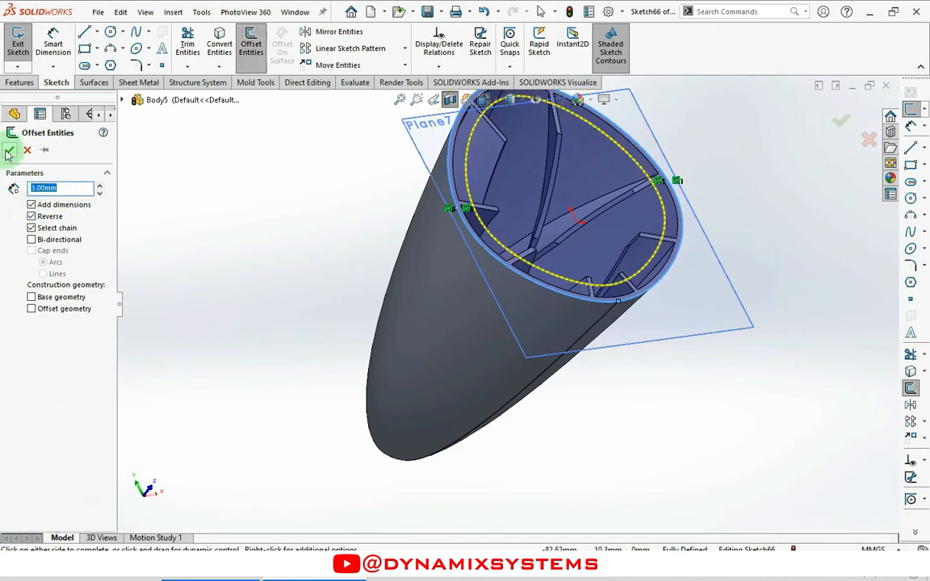
pyautogui.click(11, 152)
# Extrude the Plane7 ring 1 mm with the Mid Plane end condition, merged result and a 7° inward draft, and leave the section view
pyautogui.click(840, 122)
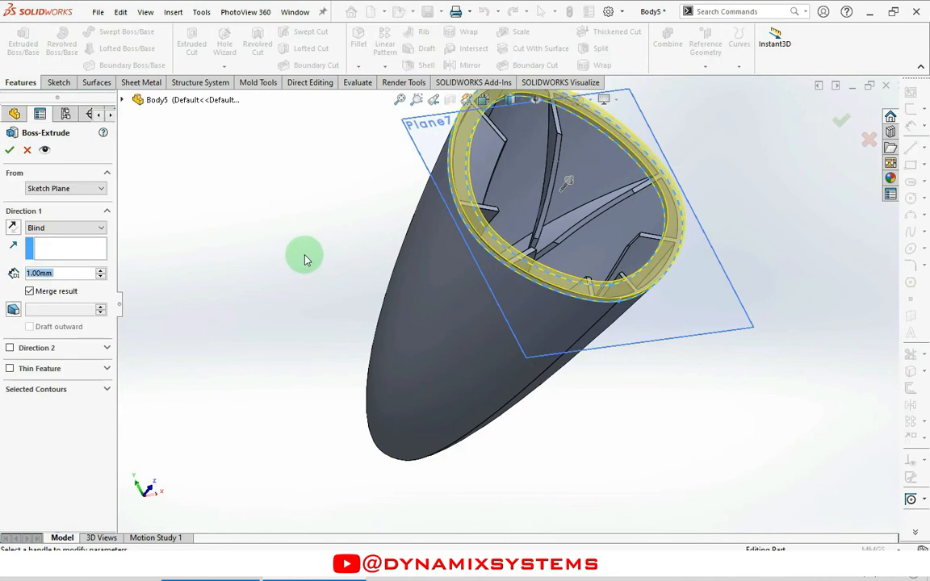
pyautogui.click(70, 259)
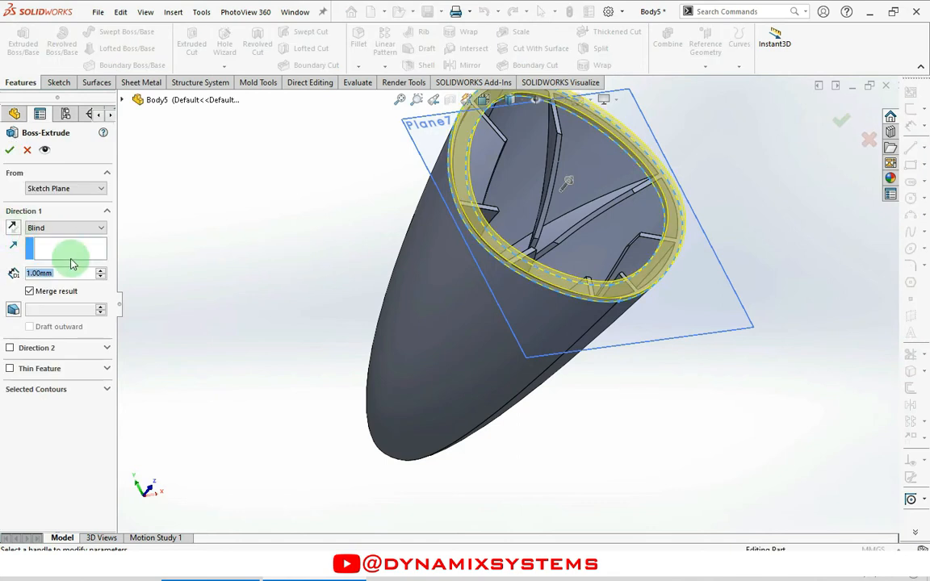
pyautogui.click(101, 228)
pyautogui.click(62, 291)
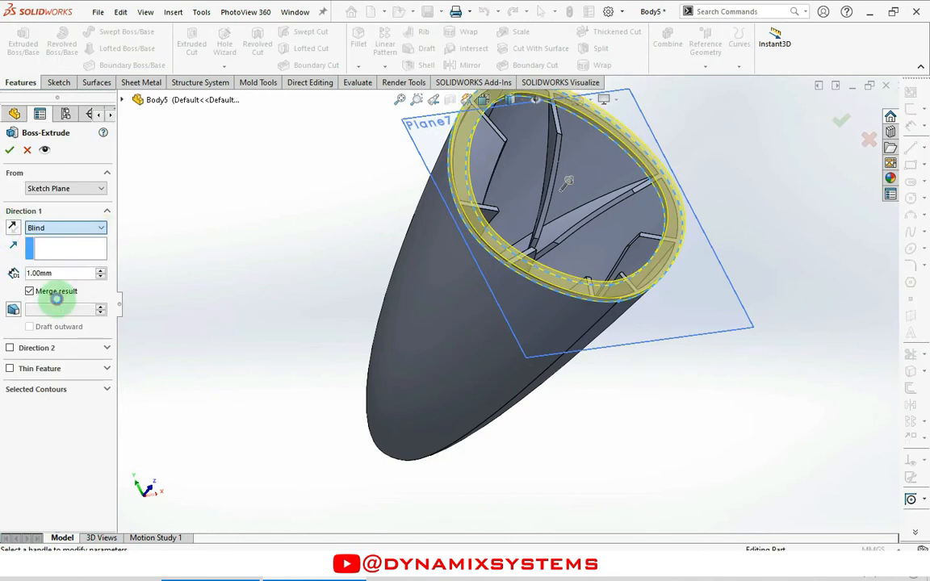
pyautogui.click(102, 314)
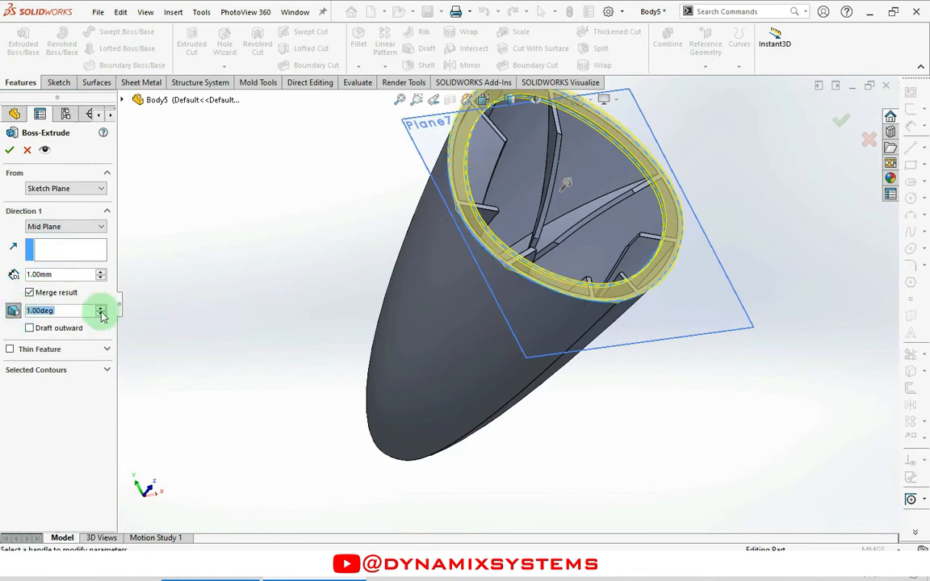
pyautogui.write('9')
pyautogui.press('Return')
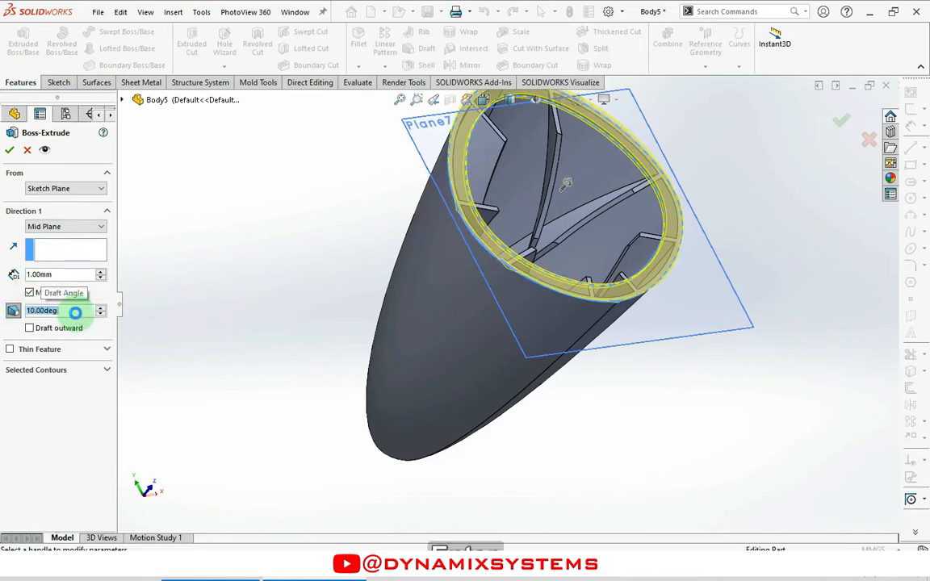
pyautogui.doubleClick(101, 314)
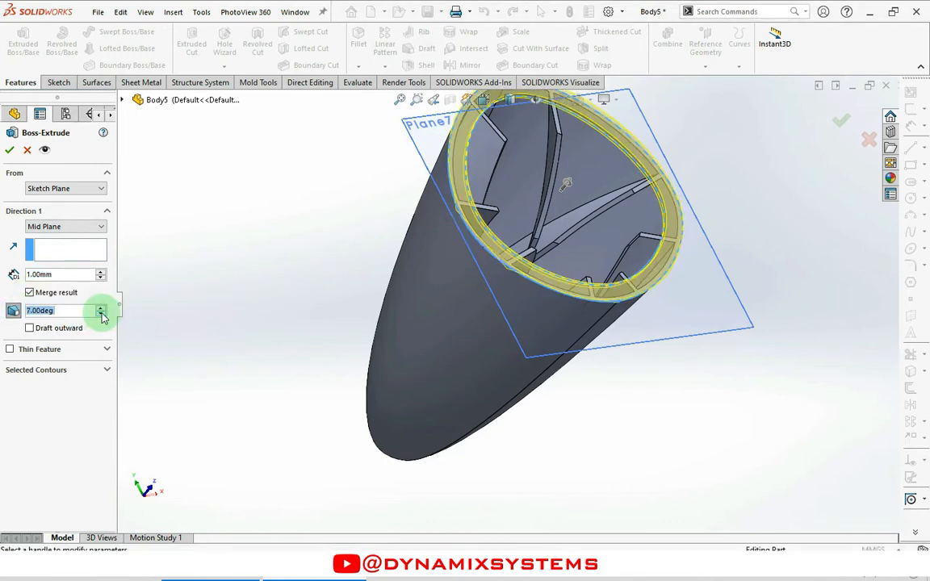
pyautogui.click(16, 197)
pyautogui.click(9, 149)
pyautogui.click(542, 281)
# Open the Plane7 ring extrusion's definition for review and examine where the ring meets the nose skin
pyautogui.moveTo(508, 260); pyautogui.dragTo(104, 502, button='middle')
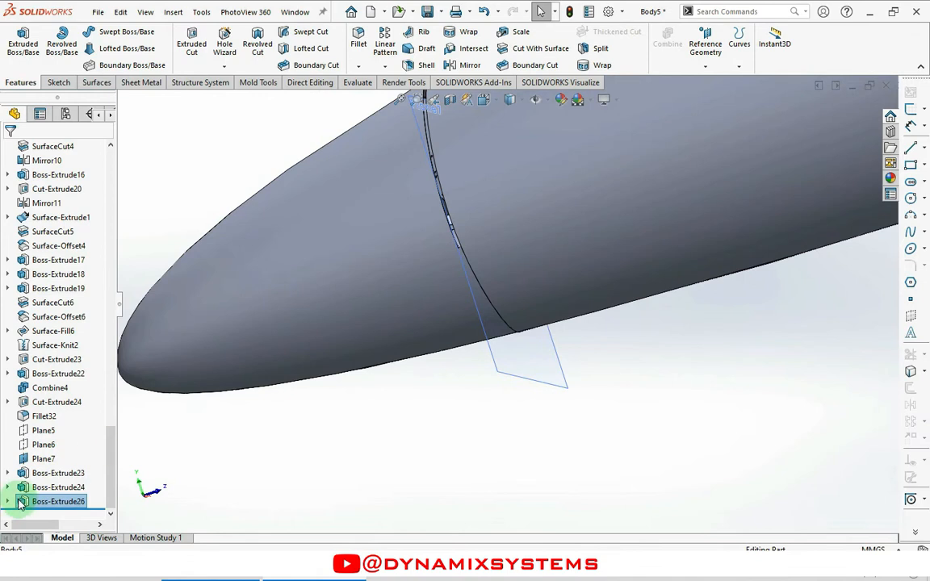
pyautogui.click(23, 504)
pyautogui.click(33, 463)
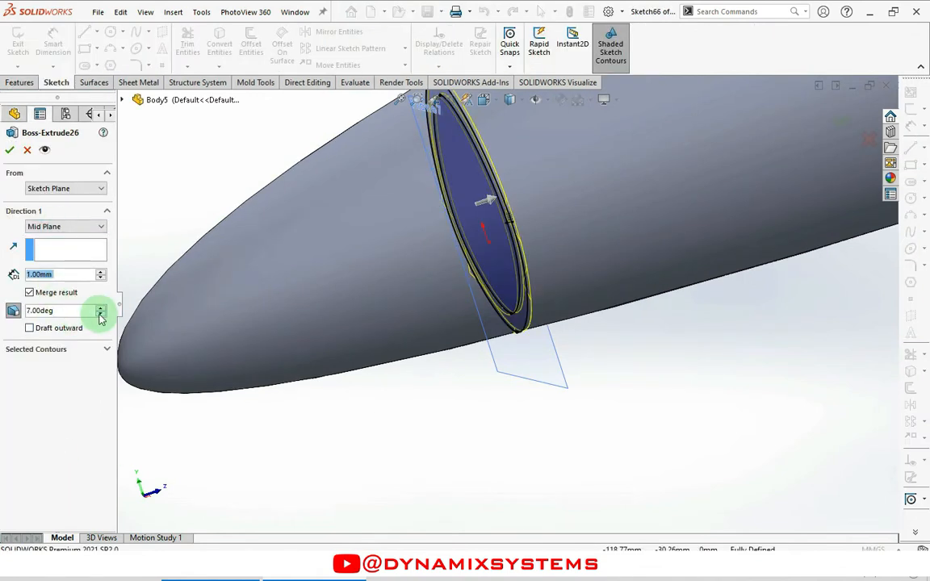
pyautogui.click(10, 150)
pyautogui.scroll(3, 475, 220)
pyautogui.scroll(-2, 483, 215)
pyautogui.moveTo(483, 215)
pyautogui.mouseDown(button='middle')
pyautogui.moveTo(565, 297)
pyautogui.moveTo(624, 285)
pyautogui.moveTo(577, 265)
pyautogui.moveTo(471, 323)
pyautogui.mouseUp(button='middle')
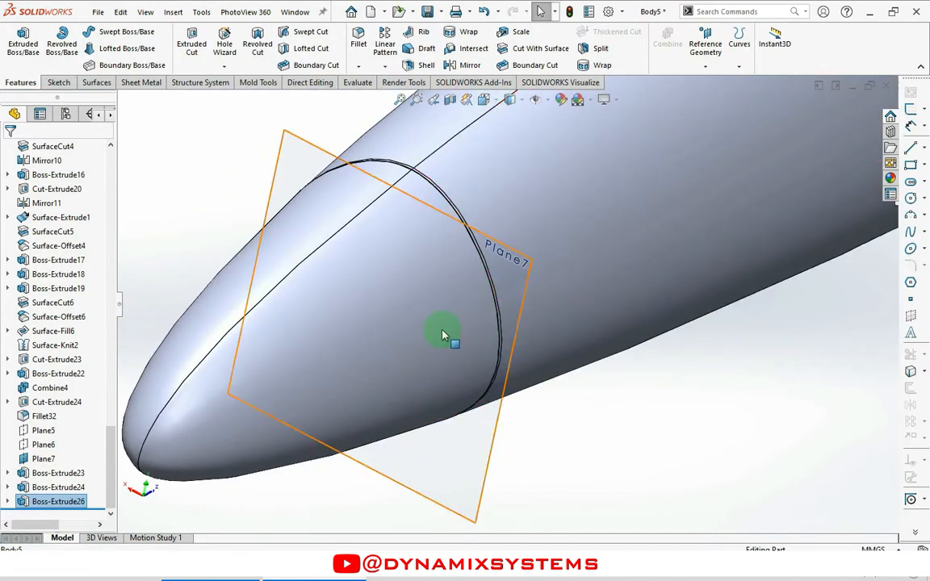
# Delete the Plane7 ring extrusion while keeping its sketch
pyautogui.click(27, 502)
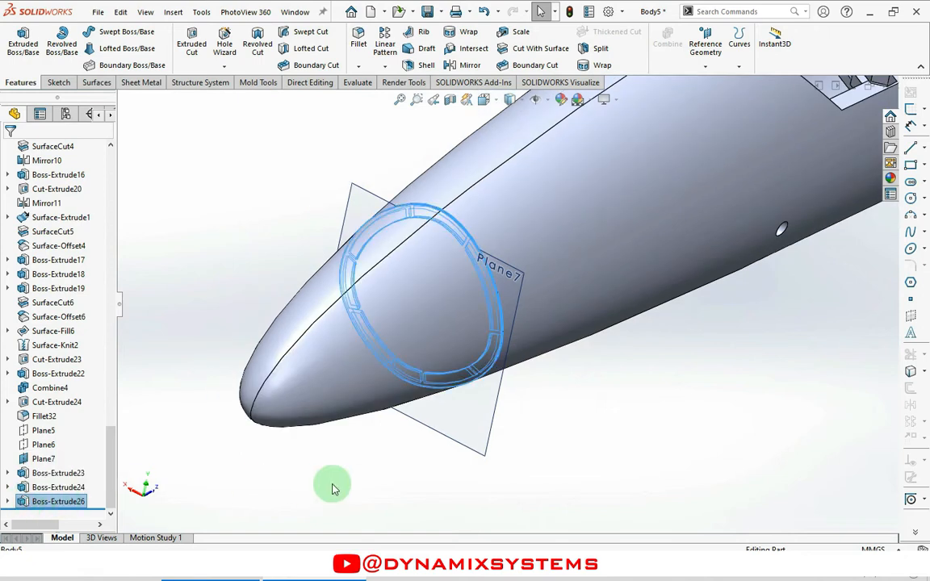
pyautogui.press('Delete')
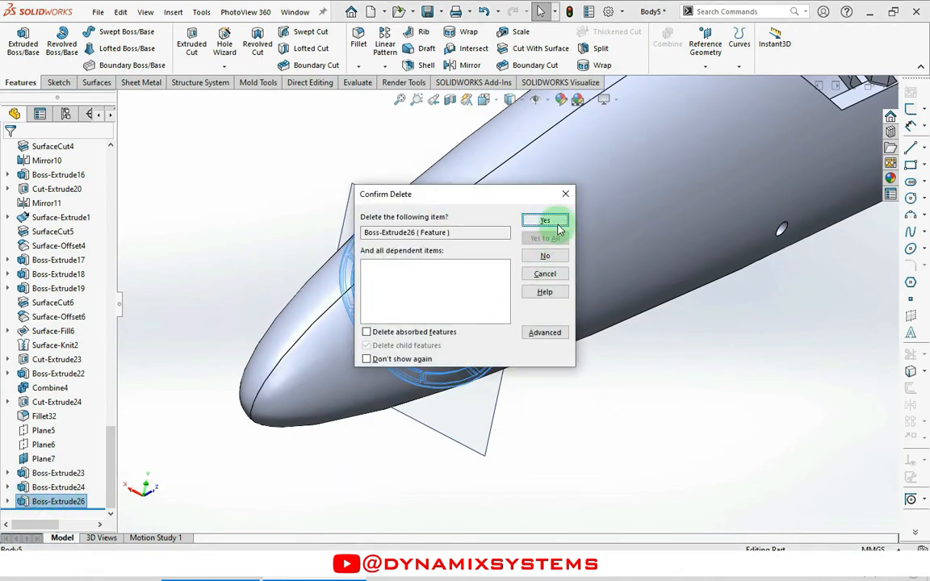
pyautogui.click(558, 227)
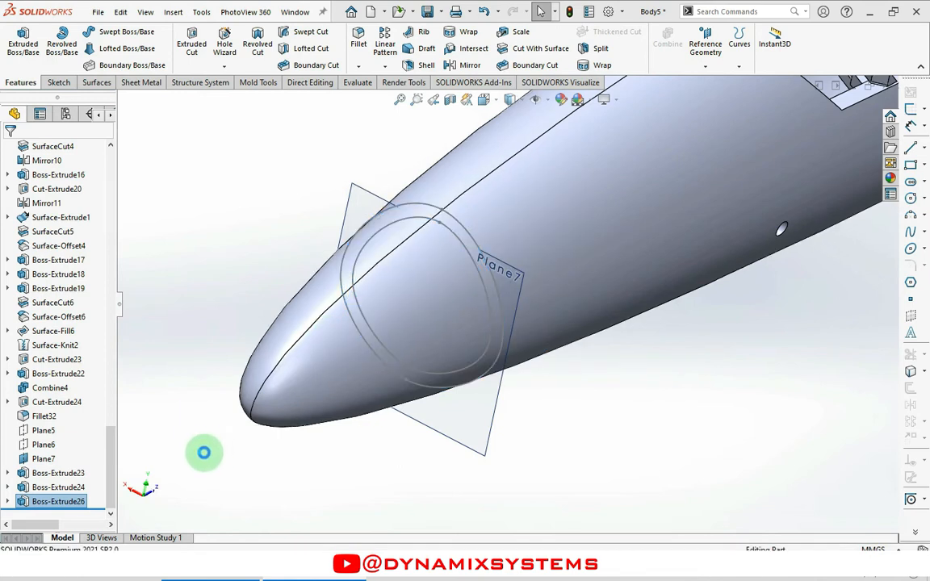
# Extrude the Plane7 ring sketch 0.5 mm with the Blind end condition and merged result
pyautogui.click(22, 41)
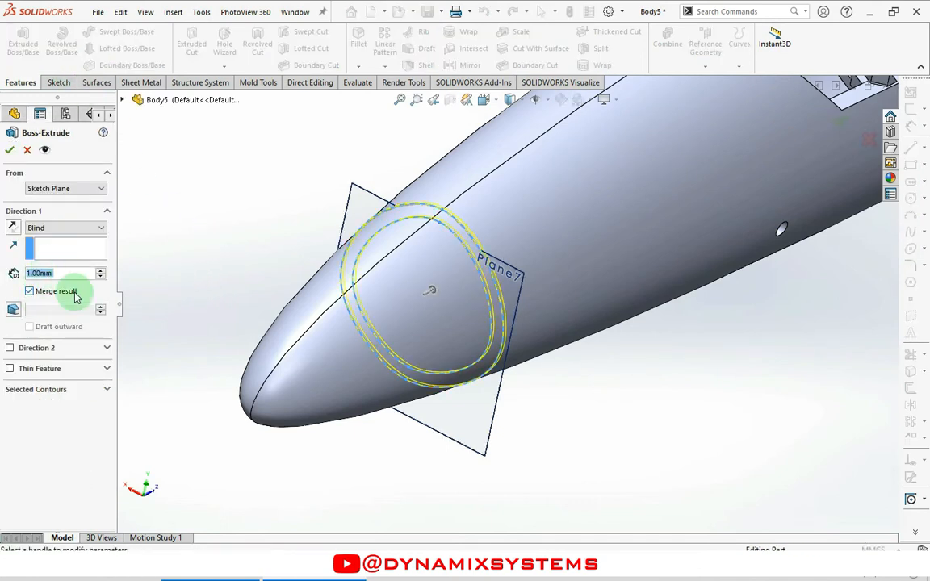
pyautogui.moveTo(535, 264); pyautogui.dragTo(392, 254, button='middle')
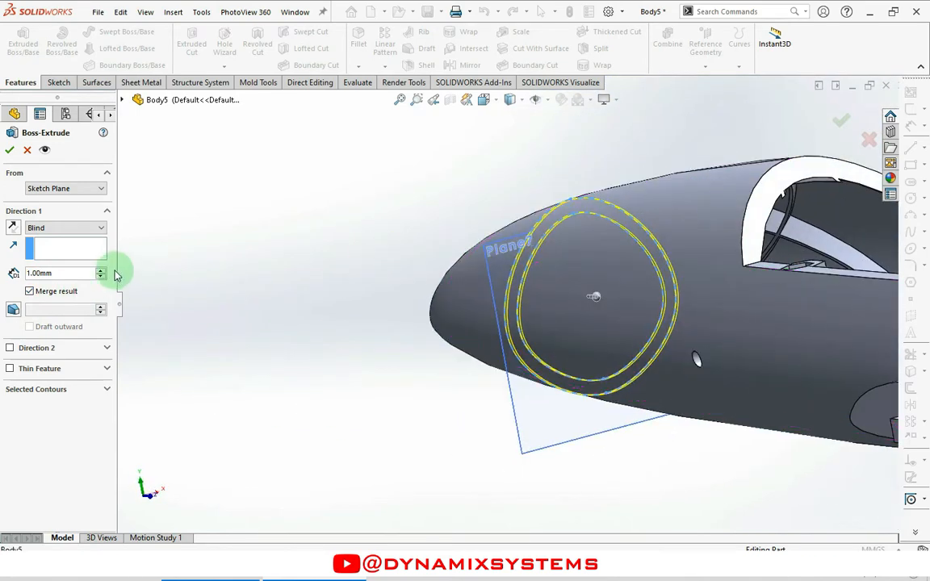
pyautogui.moveTo(401, 291); pyautogui.dragTo(468, 269, button='middle')
pyautogui.click(51, 273)
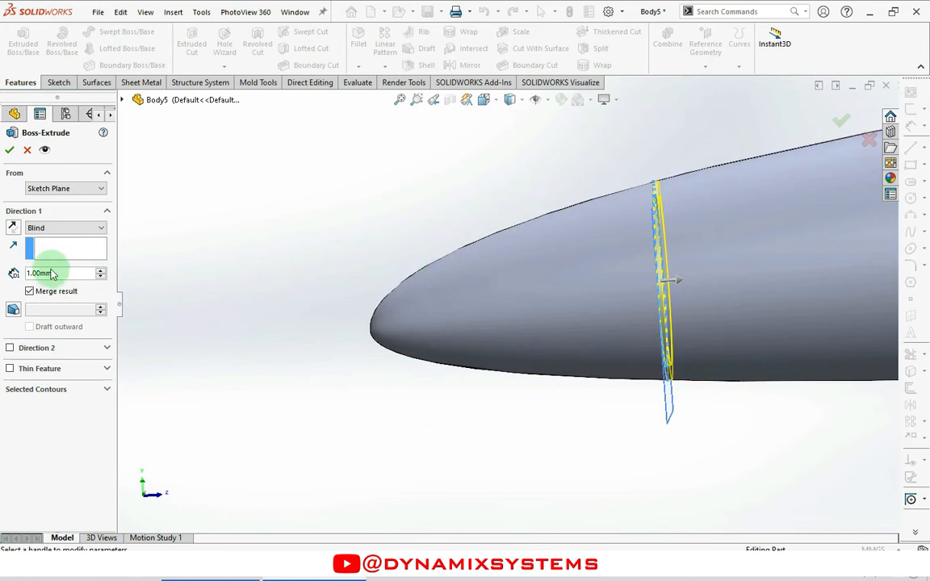
pyautogui.write('0.')
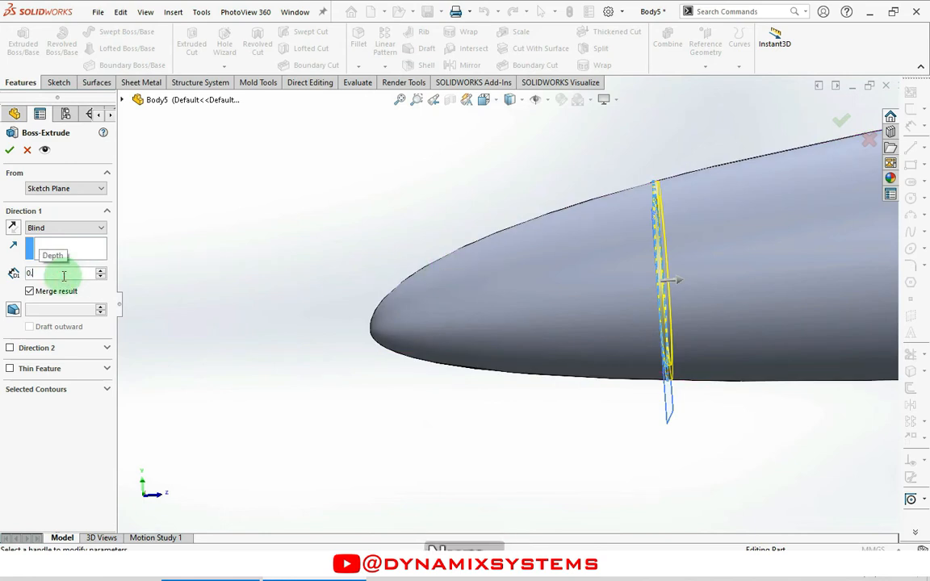
pyautogui.write('5')
pyautogui.press('Return')
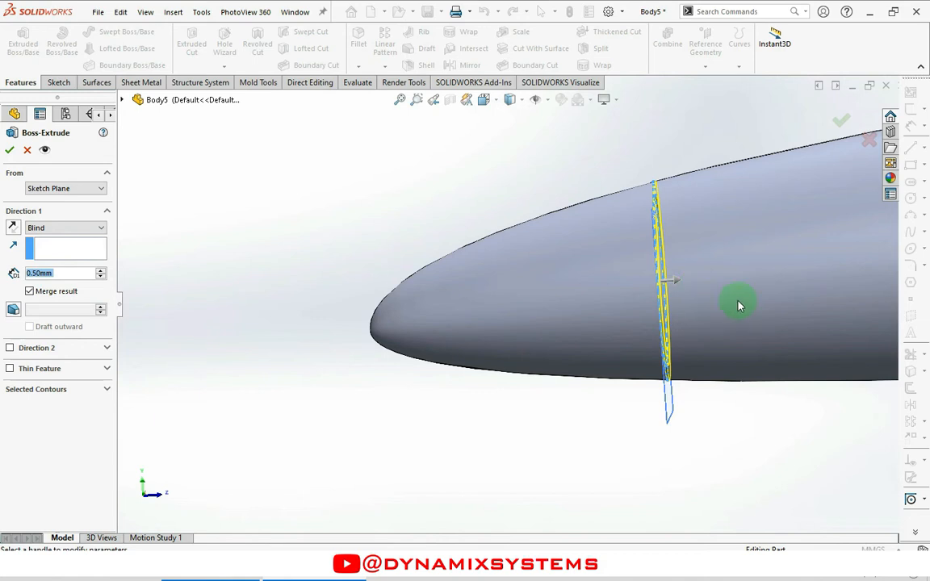
pyautogui.scroll(-2, 738, 306)
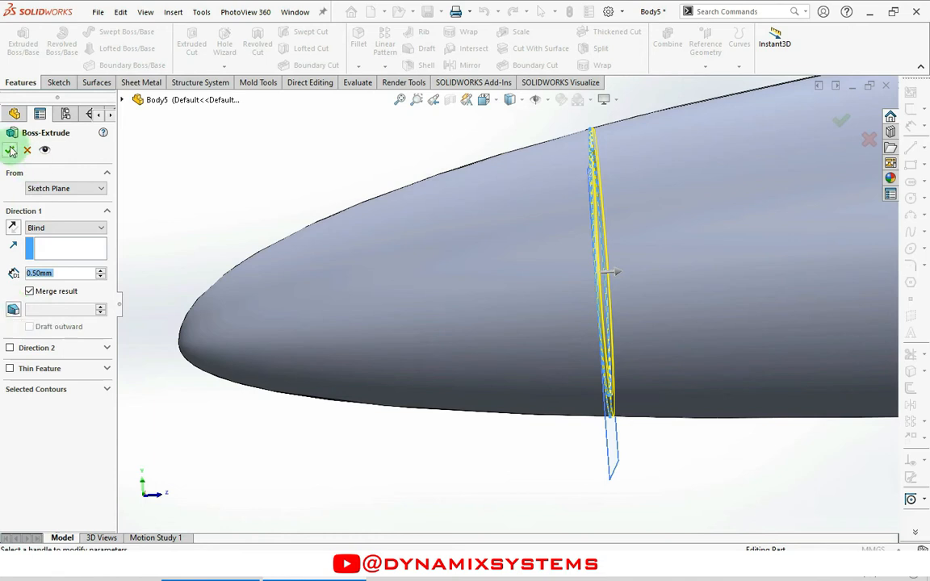
pyautogui.scroll(4, 619, 313)
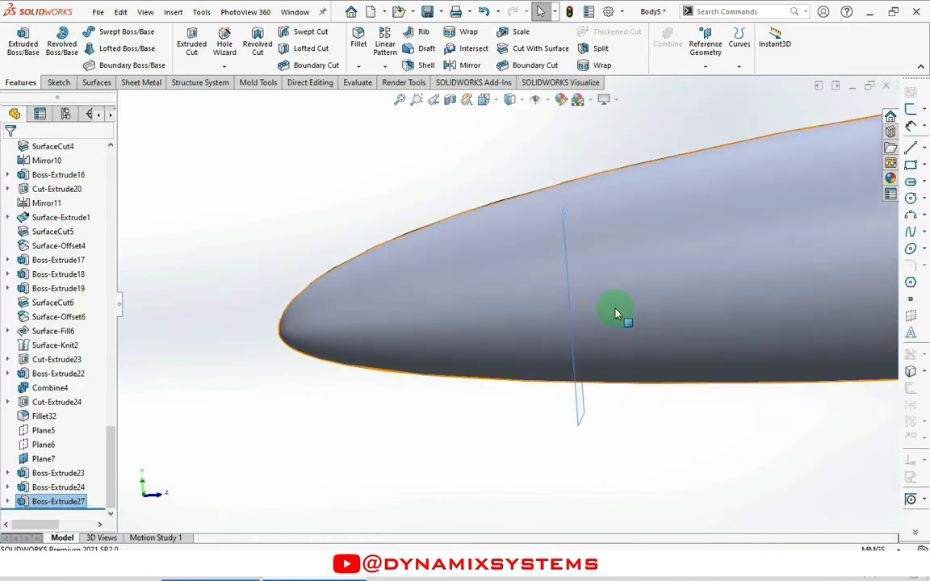
pyautogui.moveTo(572, 310); pyautogui.dragTo(640, 273, button='middle')
# Reuse the Plane7 ring sketch for a second 0.5 mm Blind extrusion with merged result, in the reversed direction
pyautogui.click(32, 459)
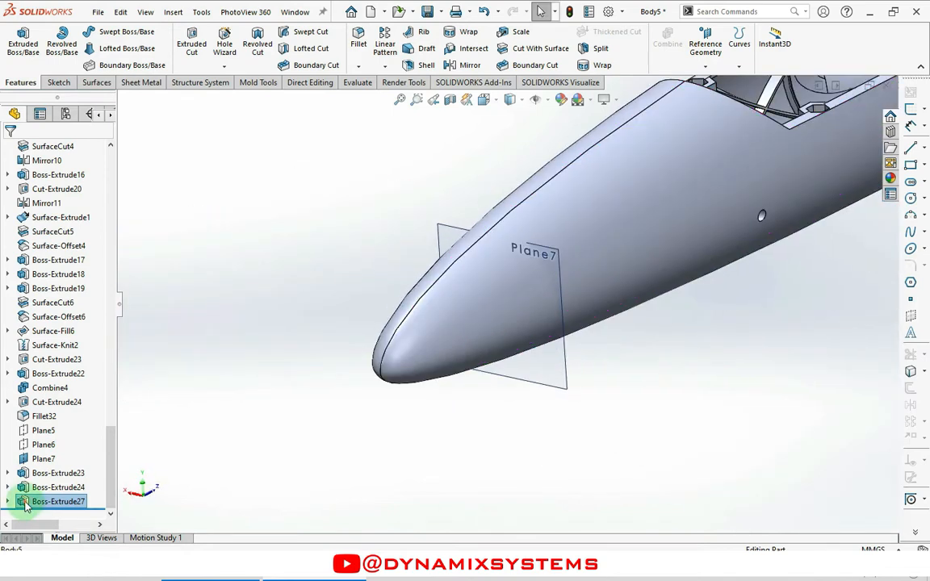
pyautogui.click(189, 457)
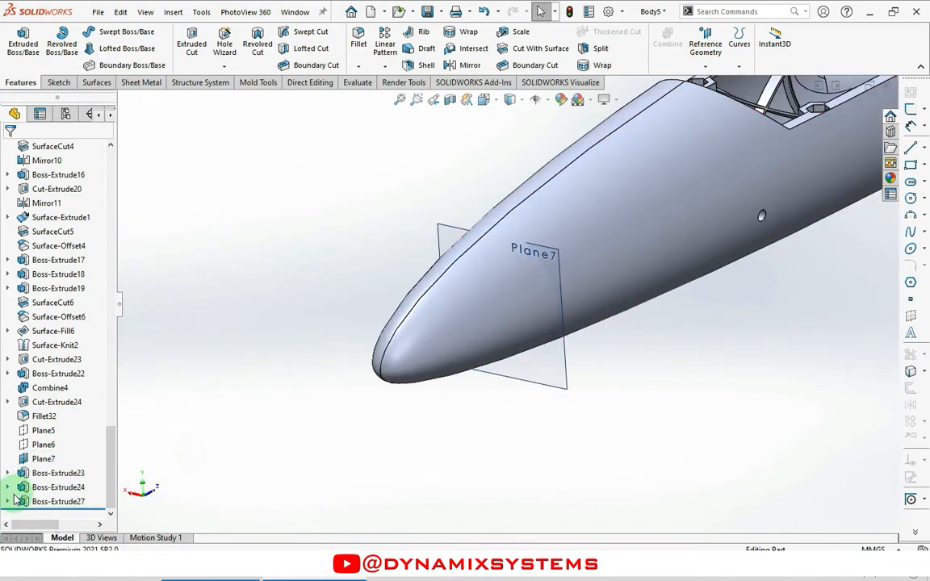
pyautogui.click(8, 501)
pyautogui.click(36, 502)
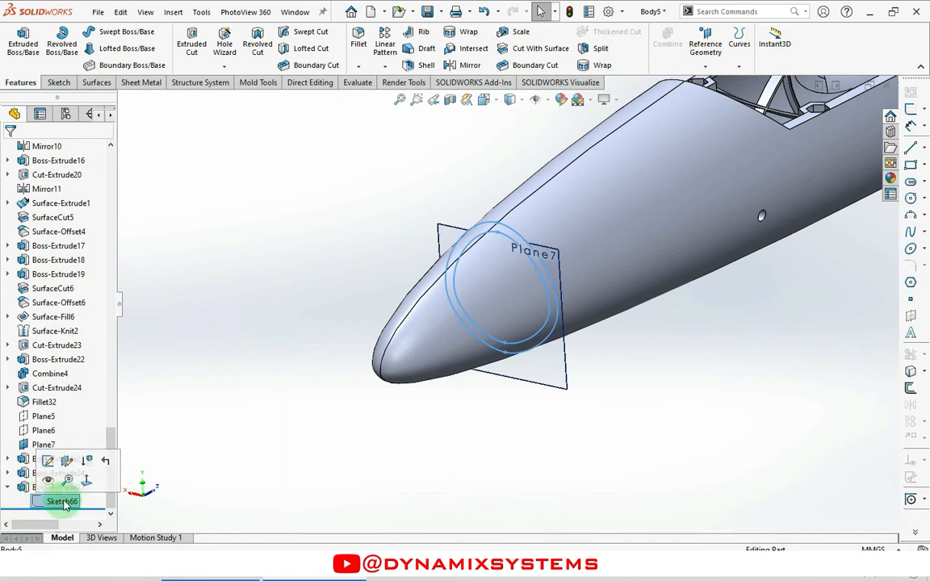
pyautogui.click(22, 40)
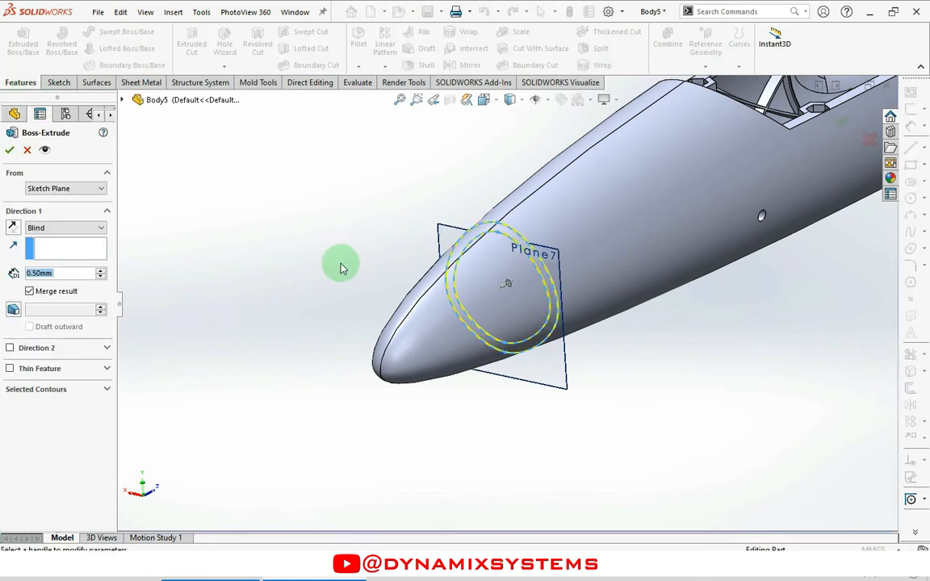
pyautogui.click(13, 229)
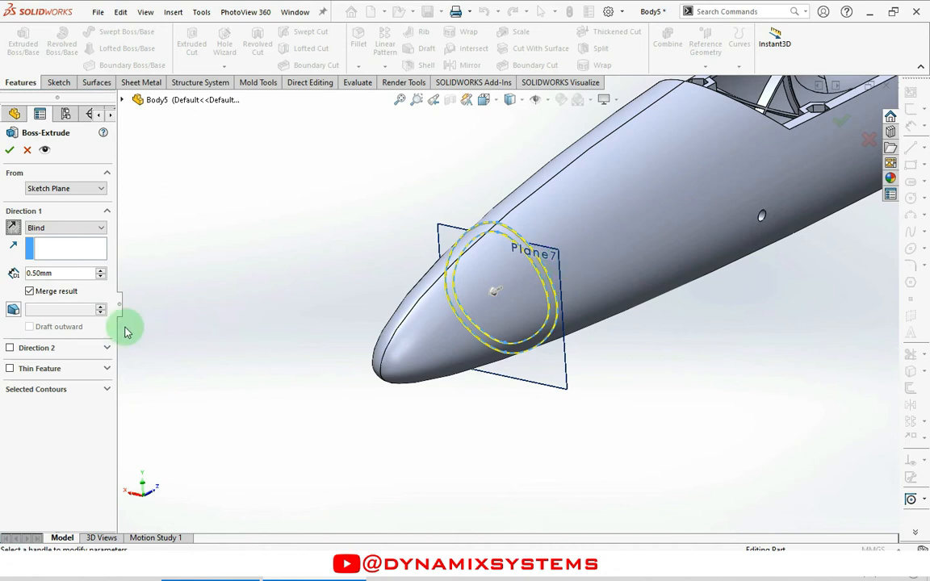
# Apply an inward draft to the reversed ring extrusion, trying 10° and 9° before completing it with 8°
pyautogui.click(13, 310)
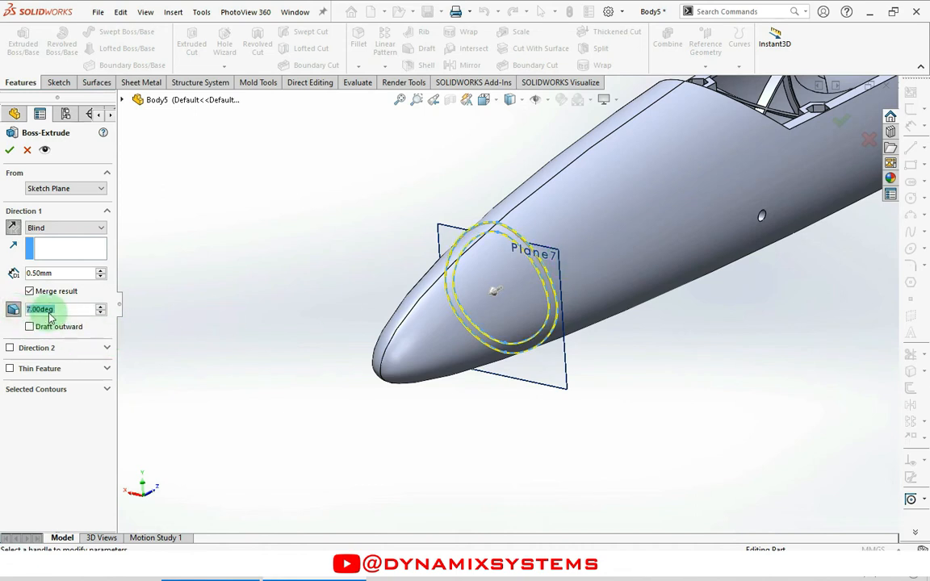
pyautogui.write('10')
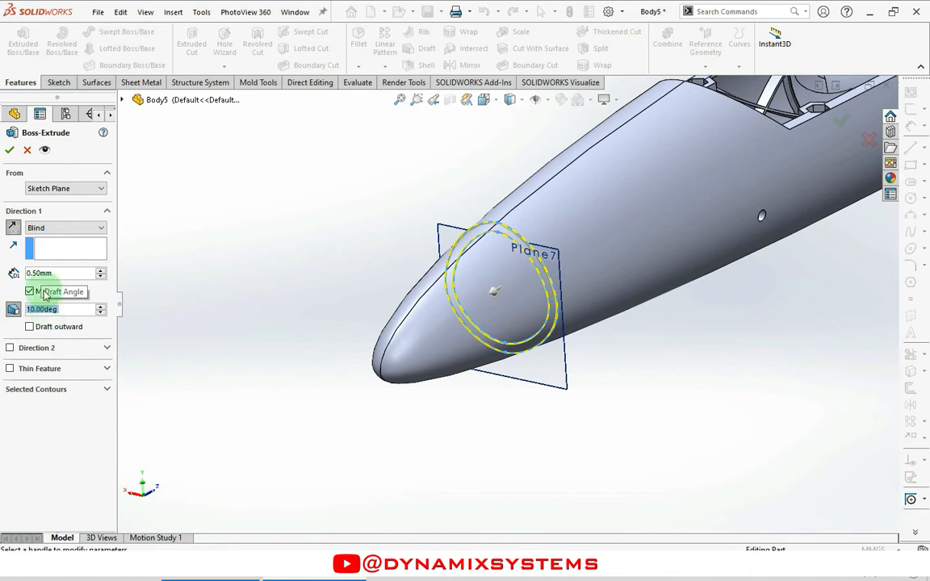
pyautogui.click(102, 313)
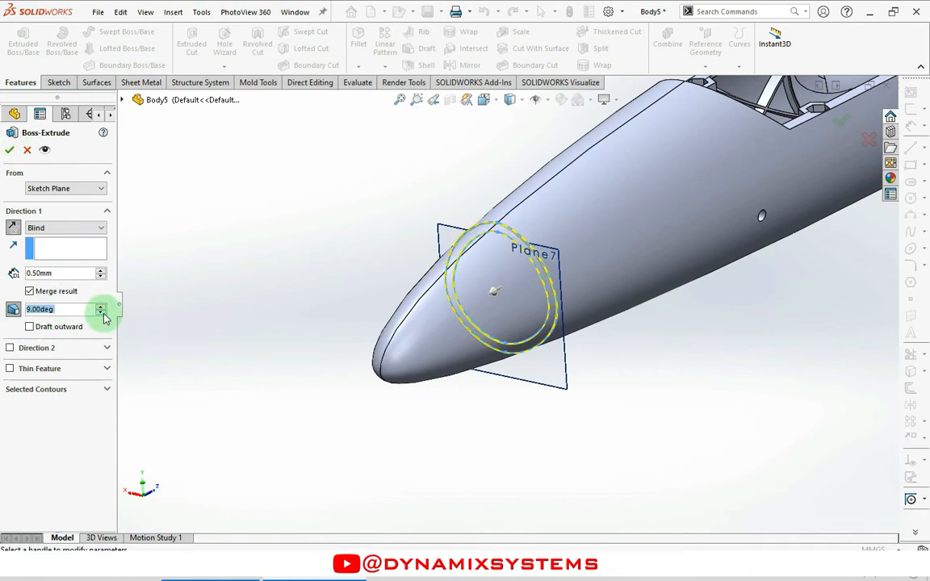
pyautogui.click(12, 152)
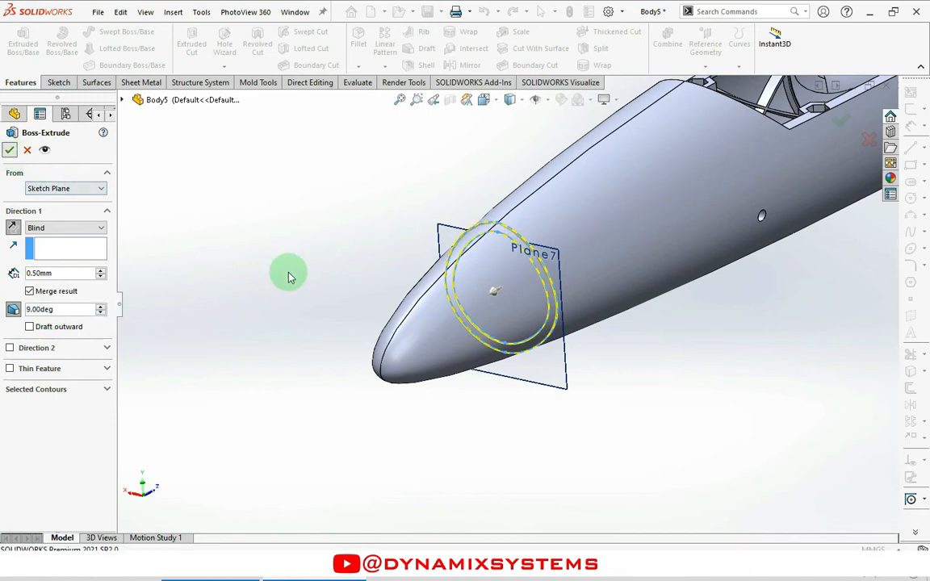
pyautogui.click(102, 314)
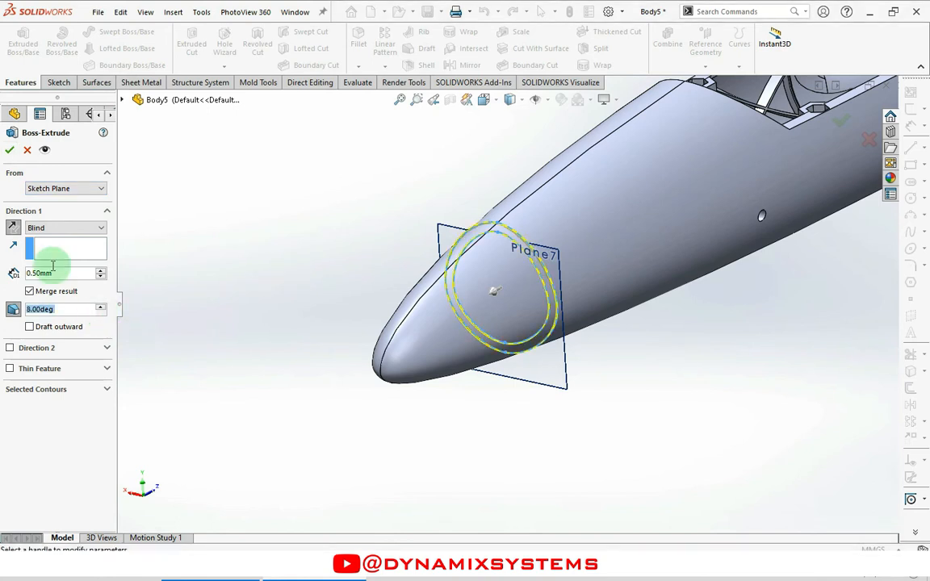
pyautogui.click(11, 148)
# Inspect where the reversed ring meets the nose skin, and edit its extrusion to remove the draft
pyautogui.moveTo(571, 245); pyautogui.dragTo(516, 293, button='middle')
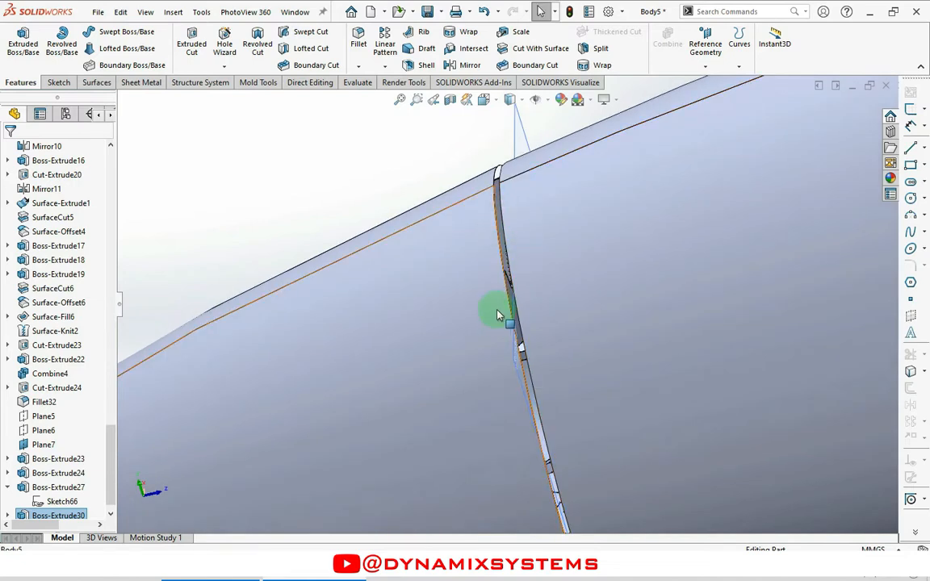
pyautogui.scroll(5, 500, 311)
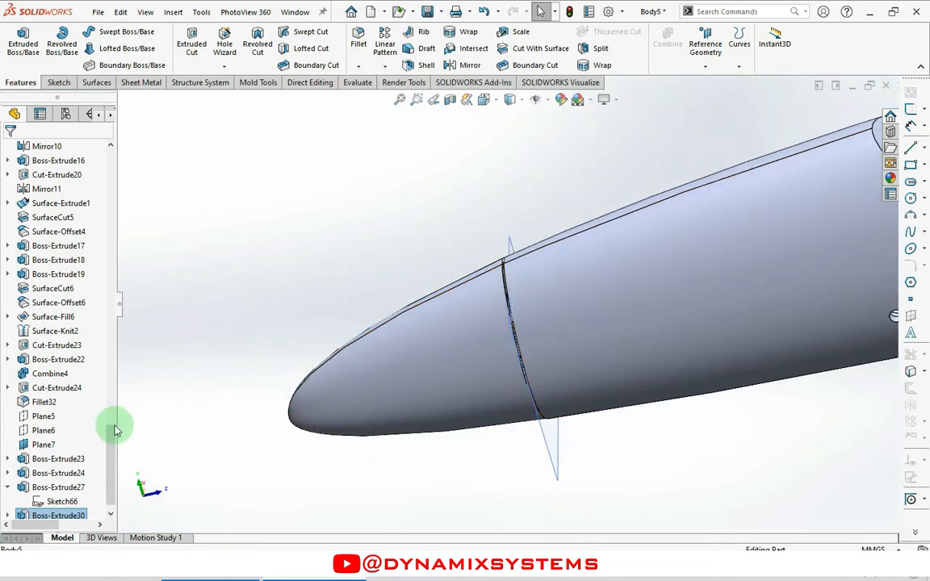
pyautogui.moveTo(112, 438); pyautogui.dragTo(110, 452)
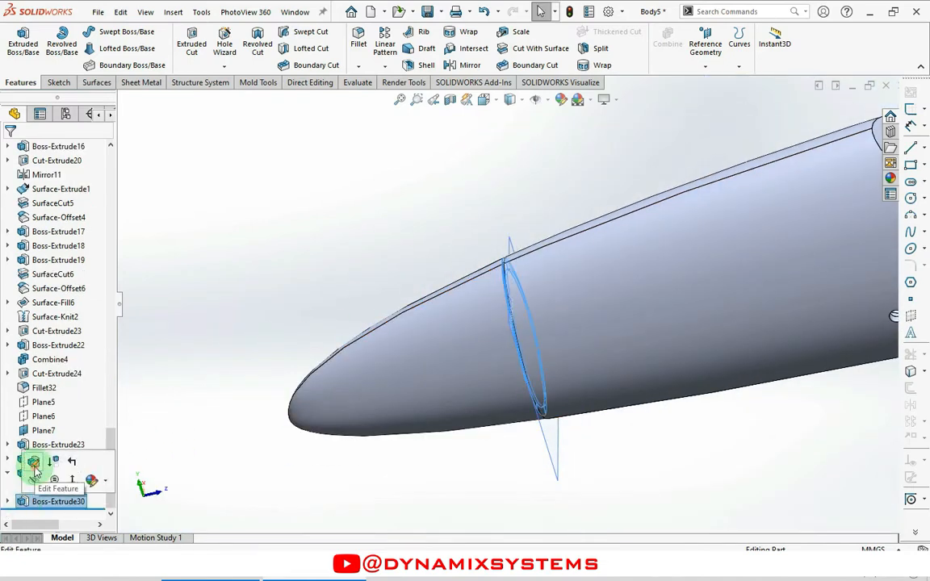
pyautogui.click(34, 513)
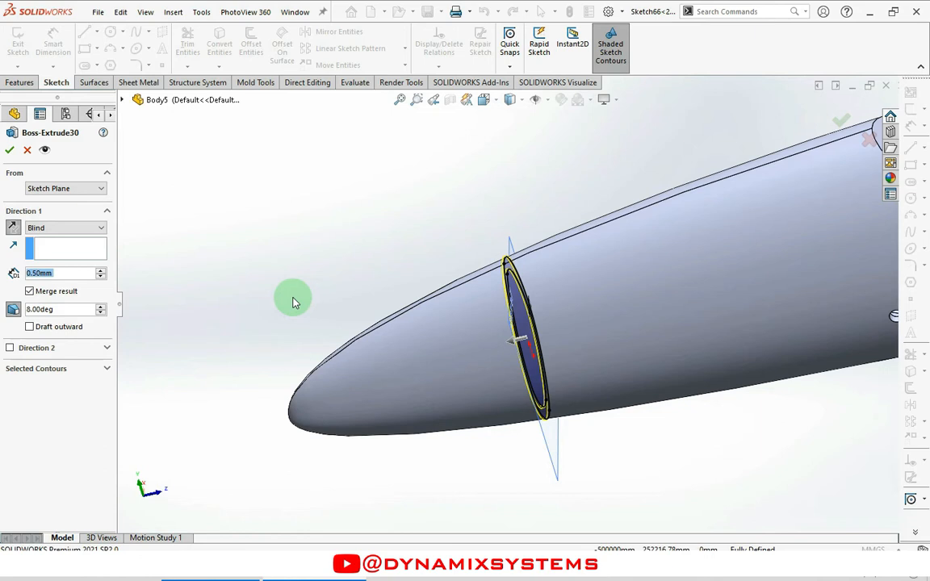
pyautogui.click(14, 310)
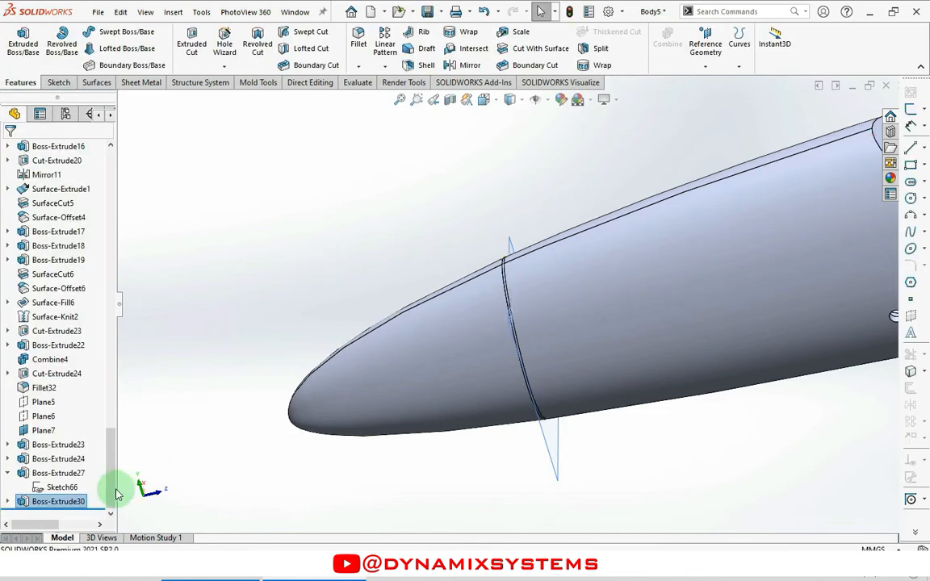
# Roll the model back to before the reversed ring extrusion and copy the two outer nose skin faces with a 0 mm surface offset
pyautogui.moveTo(95, 509); pyautogui.dragTo(99, 494)
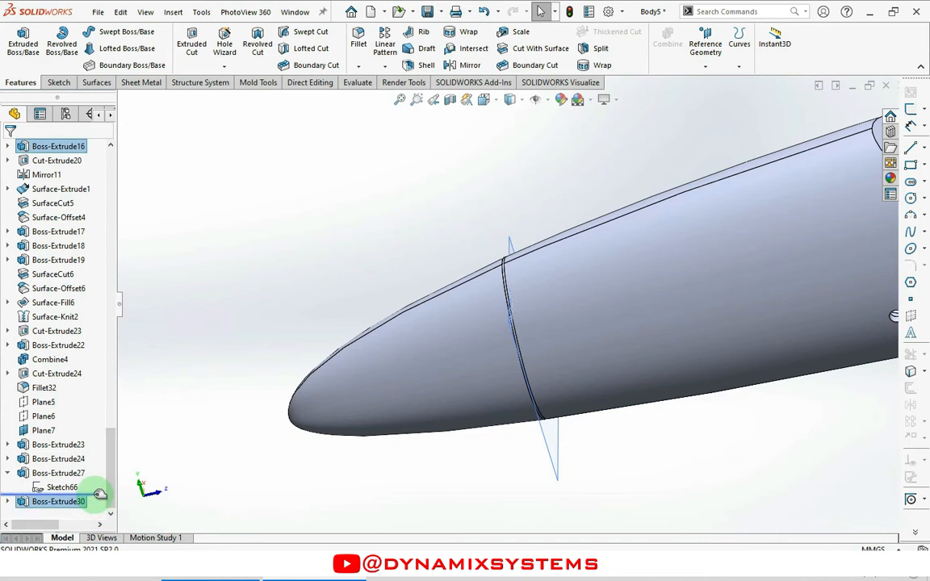
pyautogui.click(408, 383)
pyautogui.moveTo(406, 378); pyautogui.dragTo(521, 366, button='middle')
pyautogui.keyDown('ctrl'); pyautogui.click(338, 354); pyautogui.keyUp('ctrl')
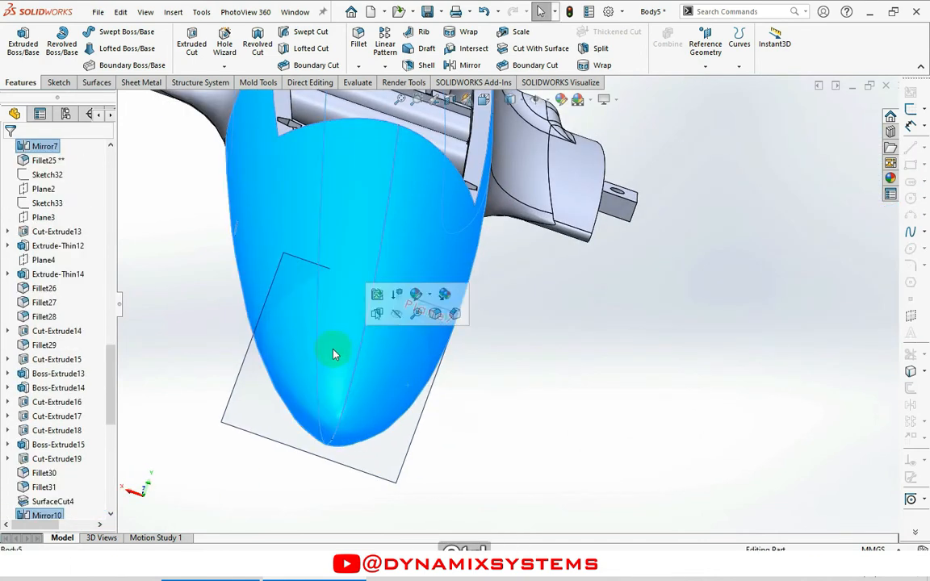
pyautogui.click(97, 84)
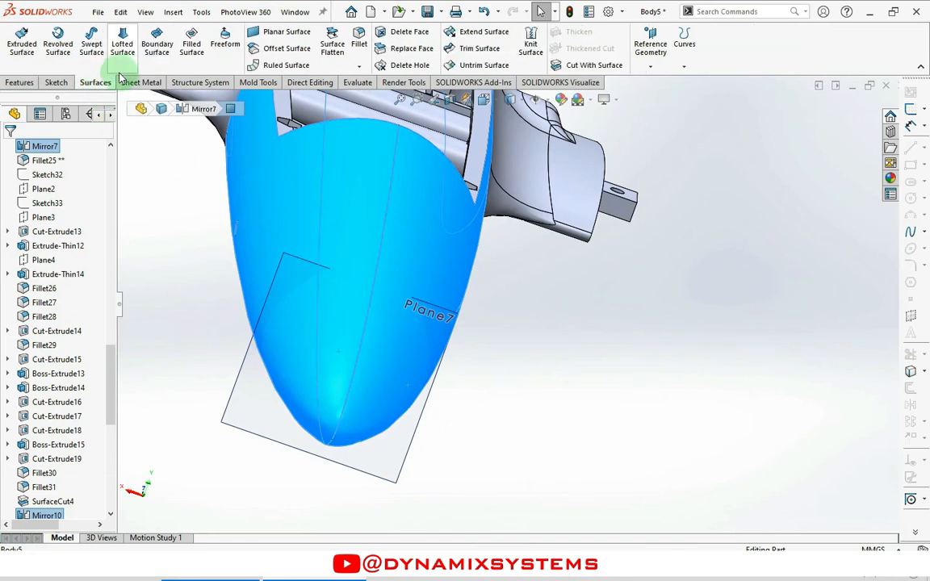
pyautogui.click(283, 48)
pyautogui.moveTo(89, 224); pyautogui.dragTo(27, 228)
pyautogui.write('0.00mm')
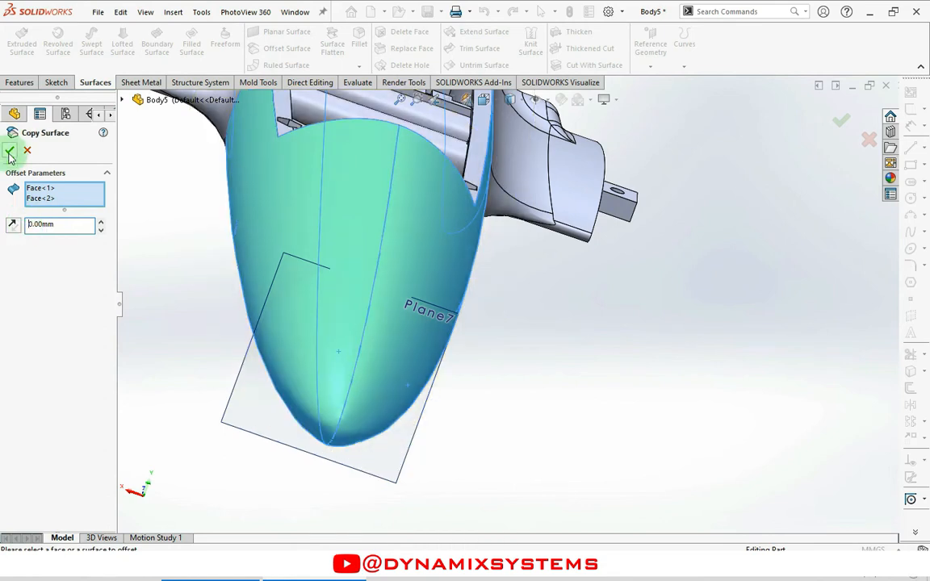
pyautogui.click(9, 151)
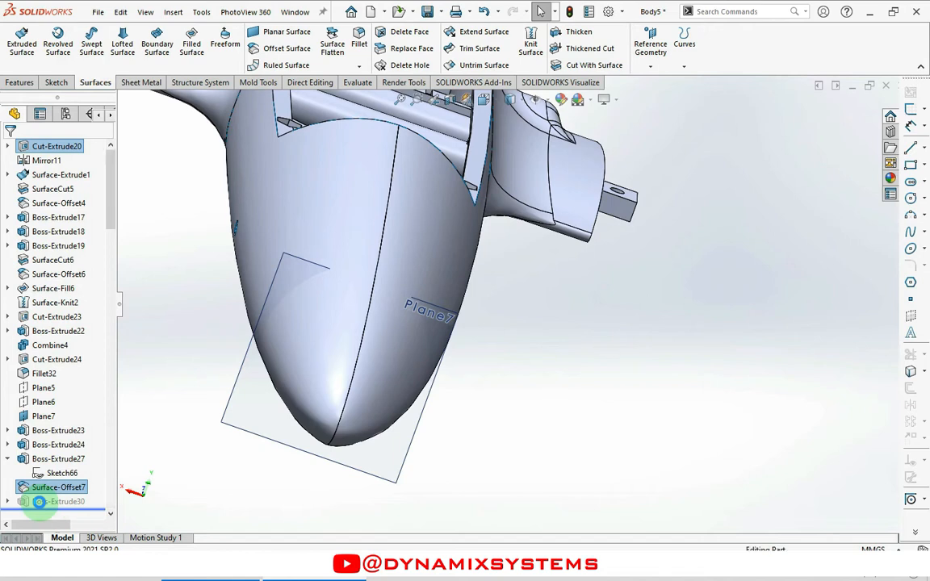
# Roll forward past the reversed ring extrusion and cut the body with the copied nose surface, flipping the cut direction
pyautogui.click(40, 489)
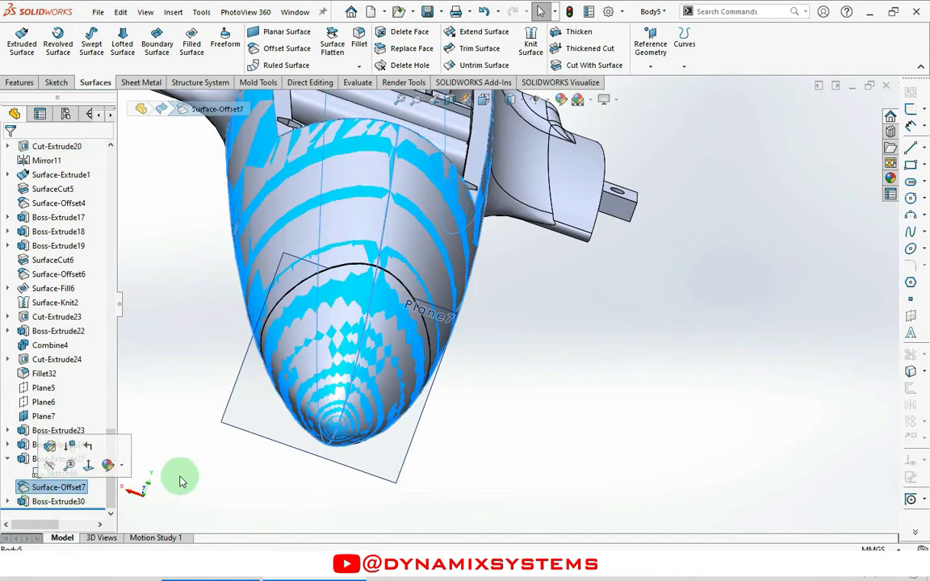
pyautogui.click(594, 65)
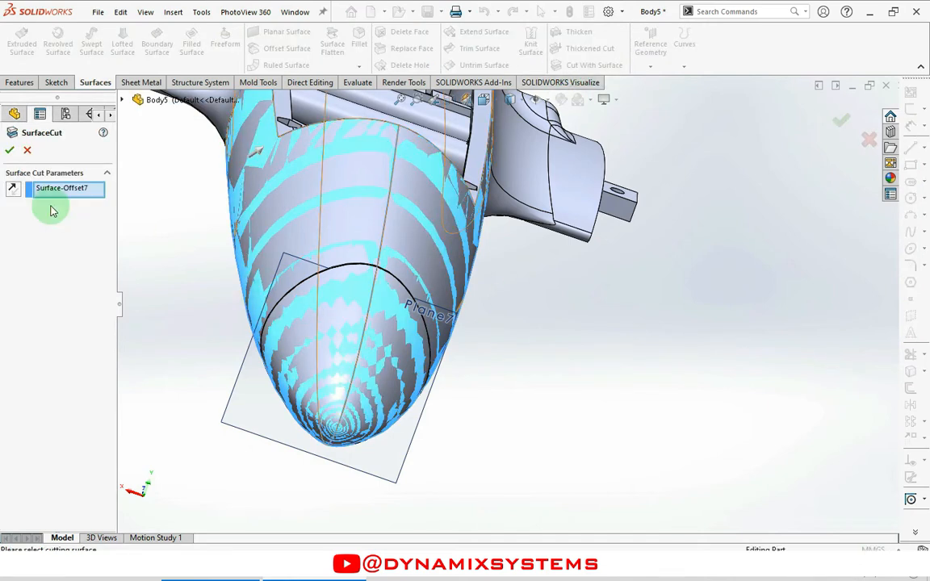
pyautogui.scroll(2, 530, 310)
pyautogui.scroll(-7, 355, 207)
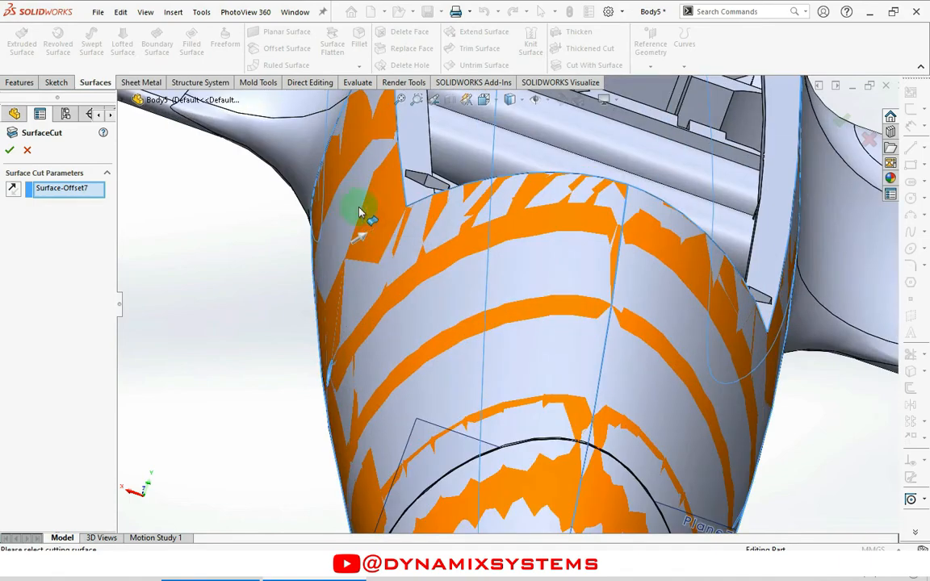
pyautogui.scroll(7, 373, 255)
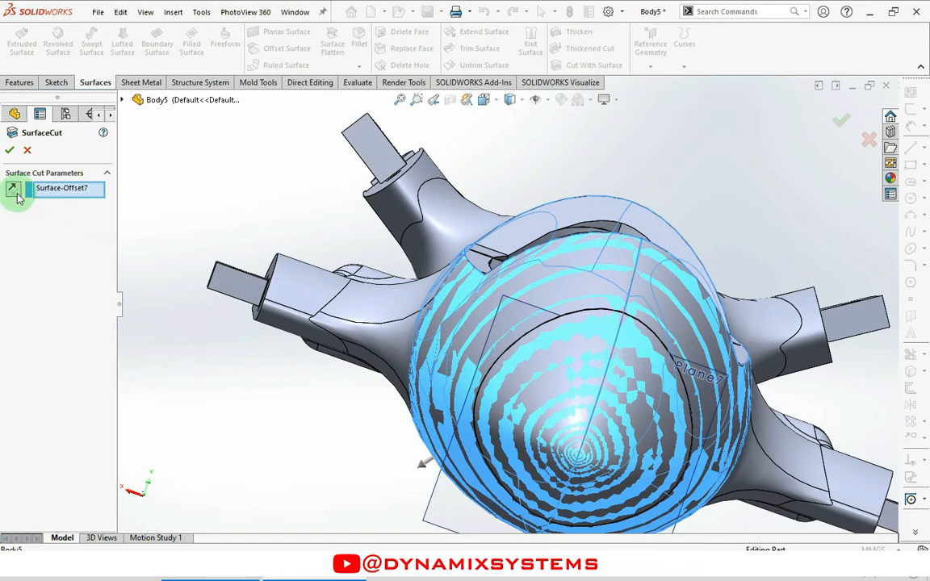
pyautogui.click(13, 151)
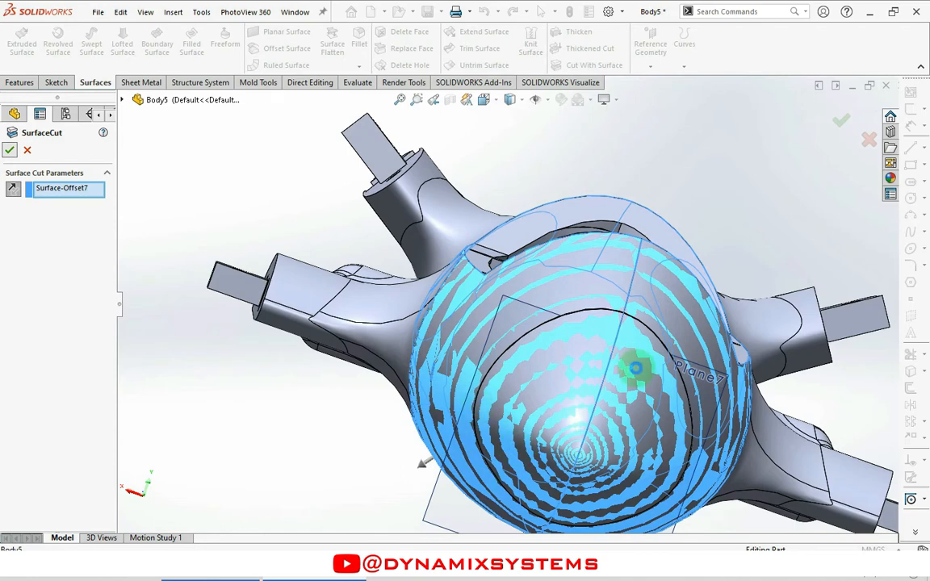
# Examine the nose skin around Plane7 and the complete fuselage for the result of the surface cut
pyautogui.scroll(2, 602, 367)
pyautogui.moveTo(572, 375); pyautogui.dragTo(530, 381, button='middle')
pyautogui.scroll(2, 686, 346)
pyautogui.scroll(-3, 763, 330)
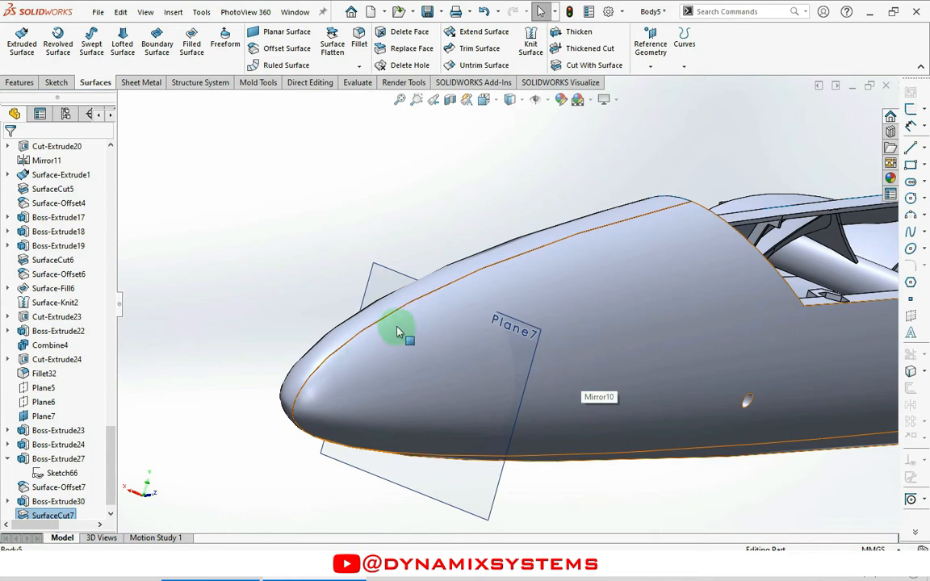
pyautogui.scroll(4, 386, 323)
pyautogui.click(211, 344)
pyautogui.scroll(3, 211, 344)
pyautogui.moveTo(764, 285); pyautogui.dragTo(624, 356, button='middle')
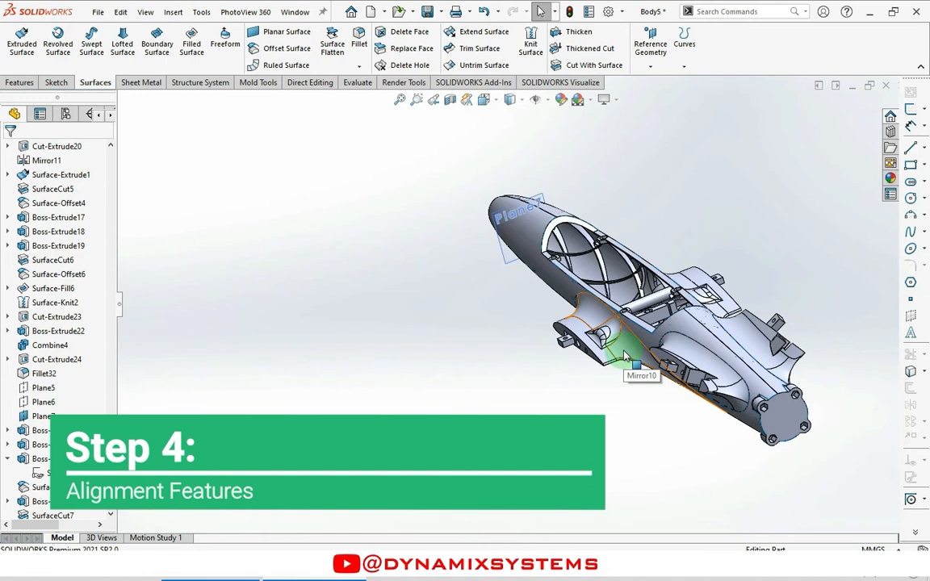
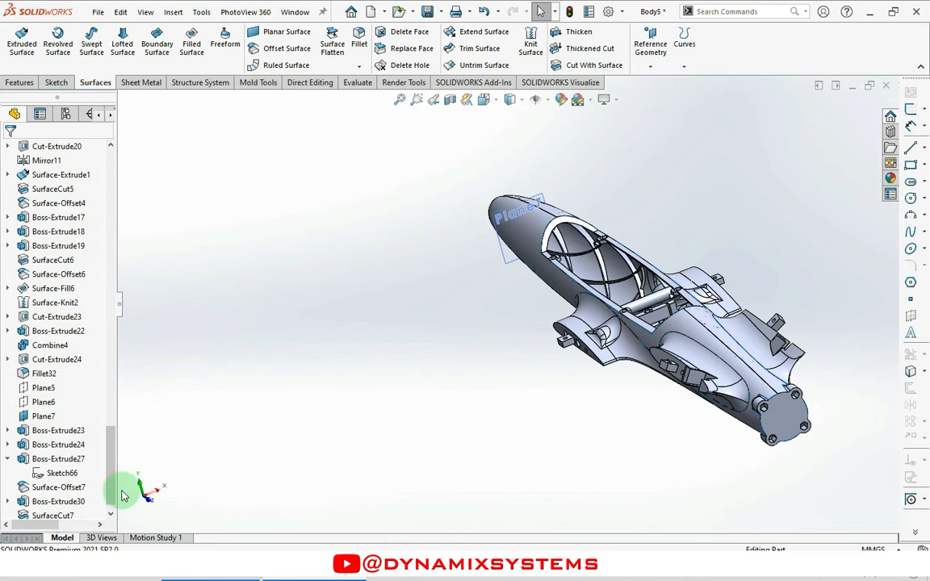
# Start a new sketch on the Top Plane of the fuselage part
pyautogui.moveTo(111, 485); pyautogui.dragTo(91, 193)
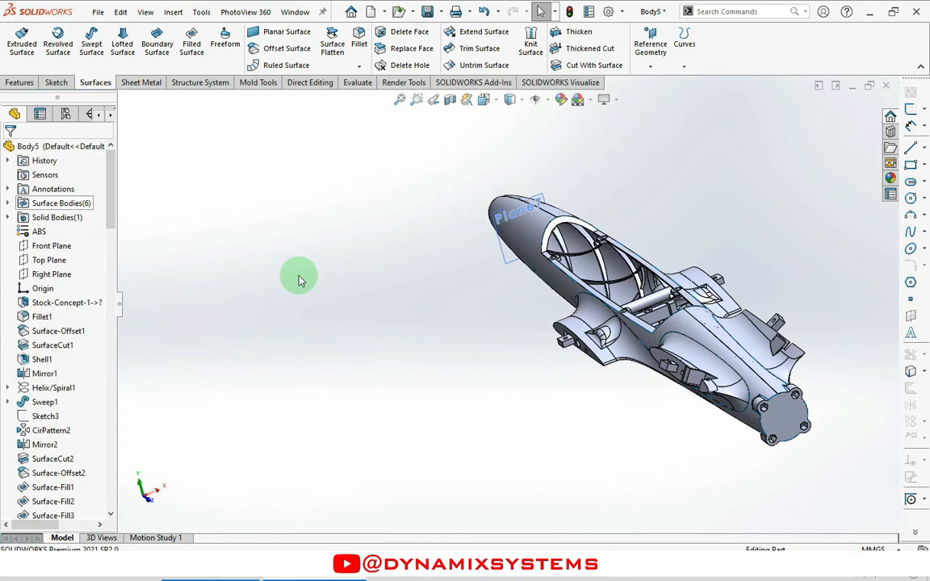
pyautogui.click(46, 264)
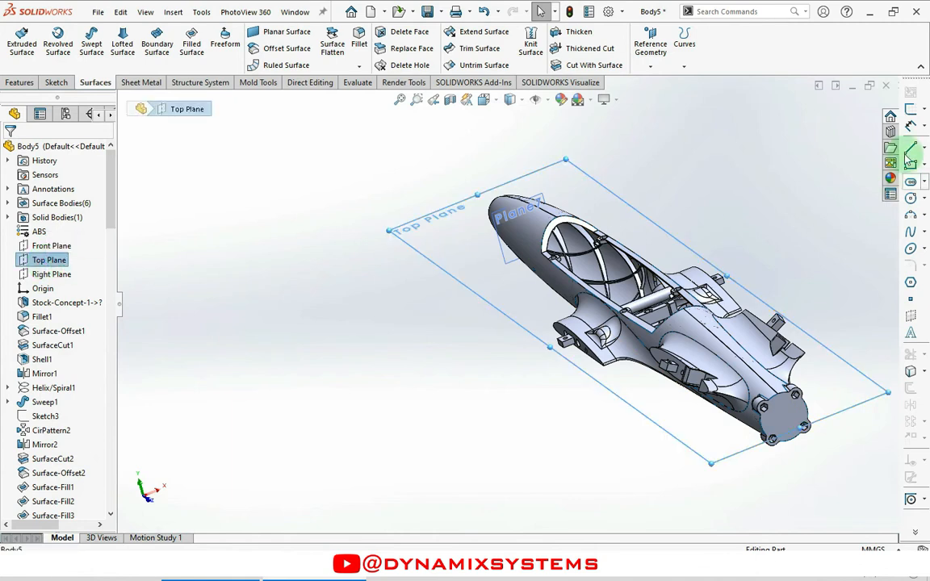
pyautogui.click(910, 111)
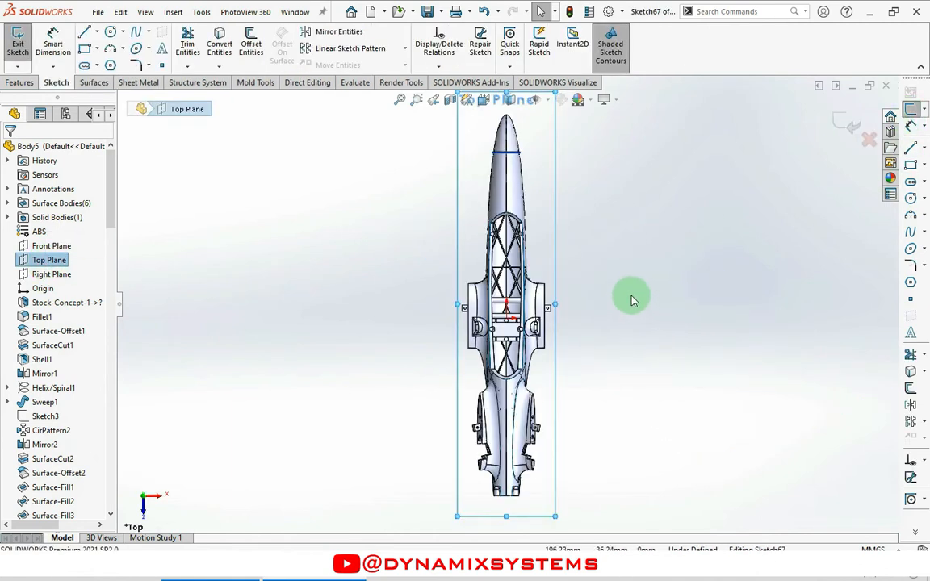
pyautogui.click(914, 355)
pyautogui.click(886, 404)
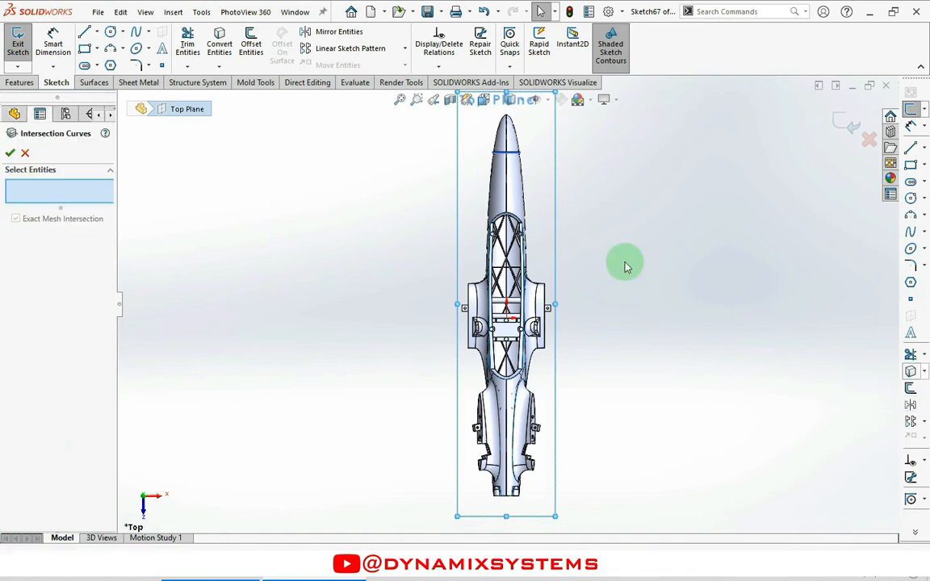
pyautogui.click(524, 184)
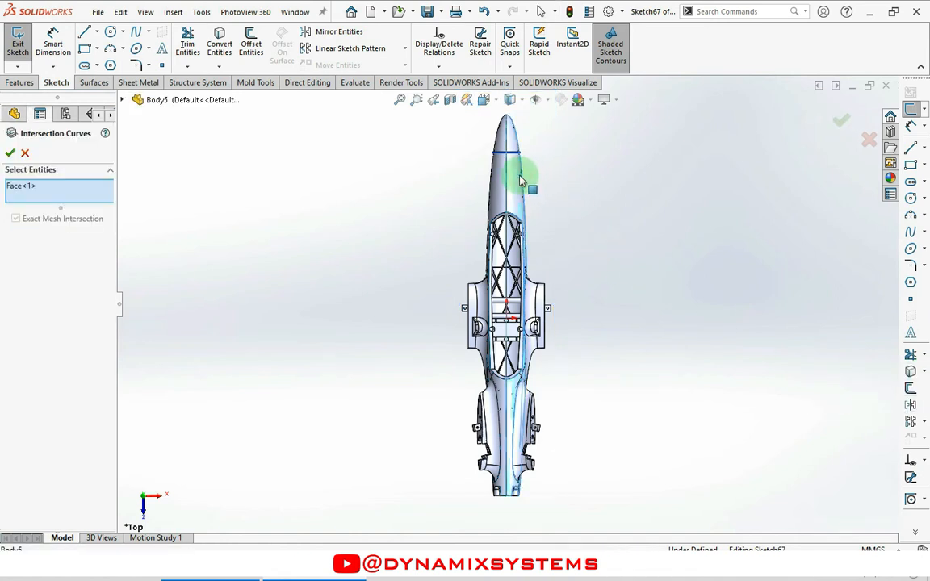
pyautogui.moveTo(535, 328); pyautogui.dragTo(380, 291, button='middle')
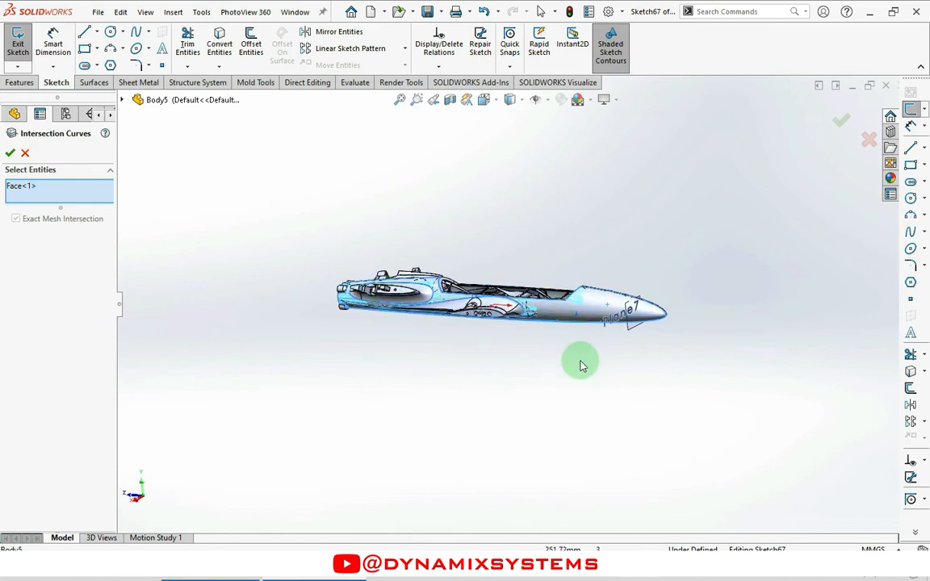
pyautogui.press('Escape')
pyautogui.scroll(20, 48, 472)
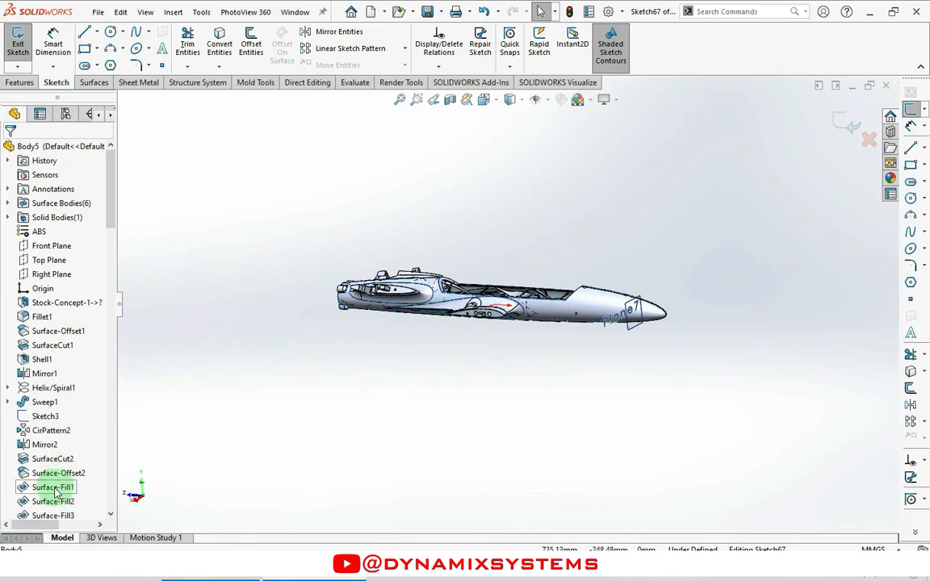
pyautogui.scroll(-6, 46, 447)
pyautogui.moveTo(114, 259); pyautogui.dragTo(109, 338)
pyautogui.scroll(-10, 105, 395)
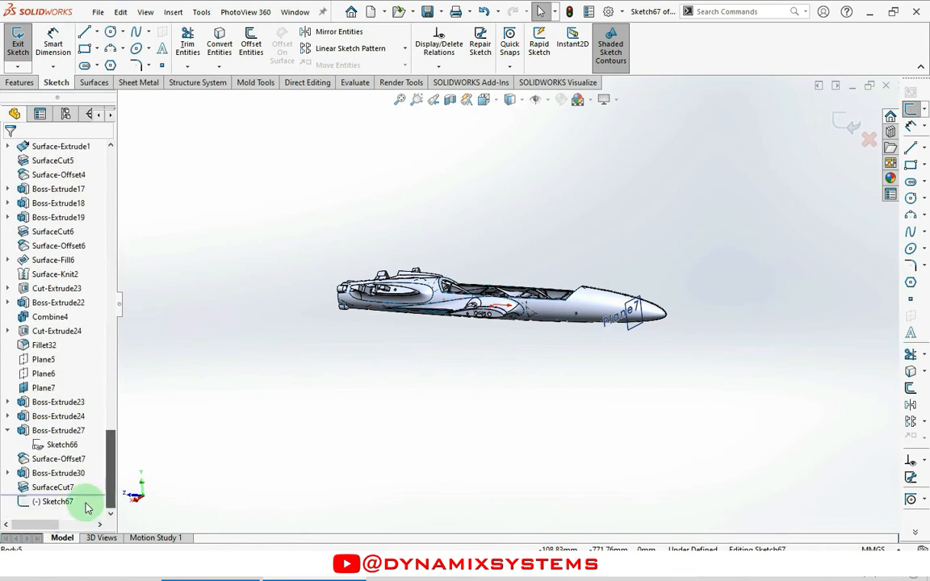
pyautogui.click(57, 485)
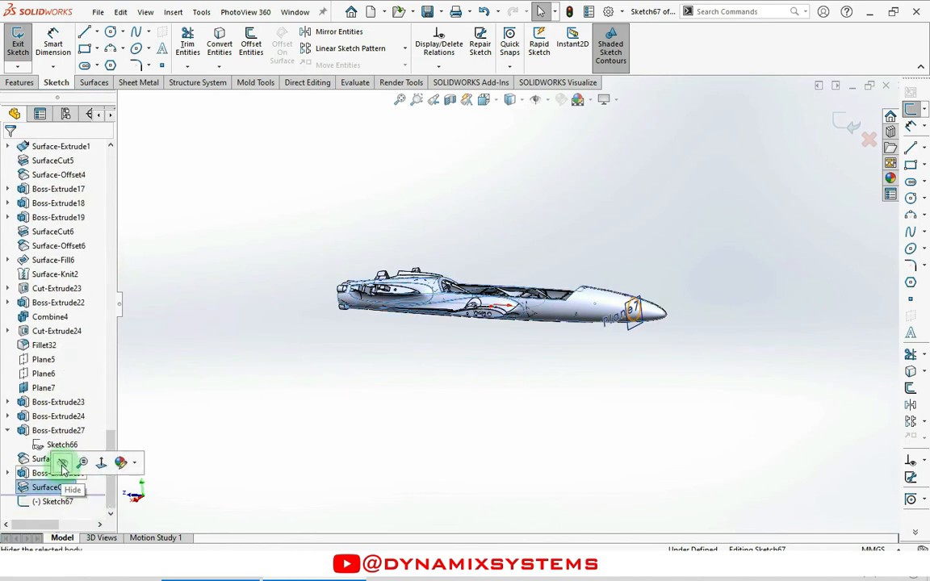
pyautogui.click(63, 465)
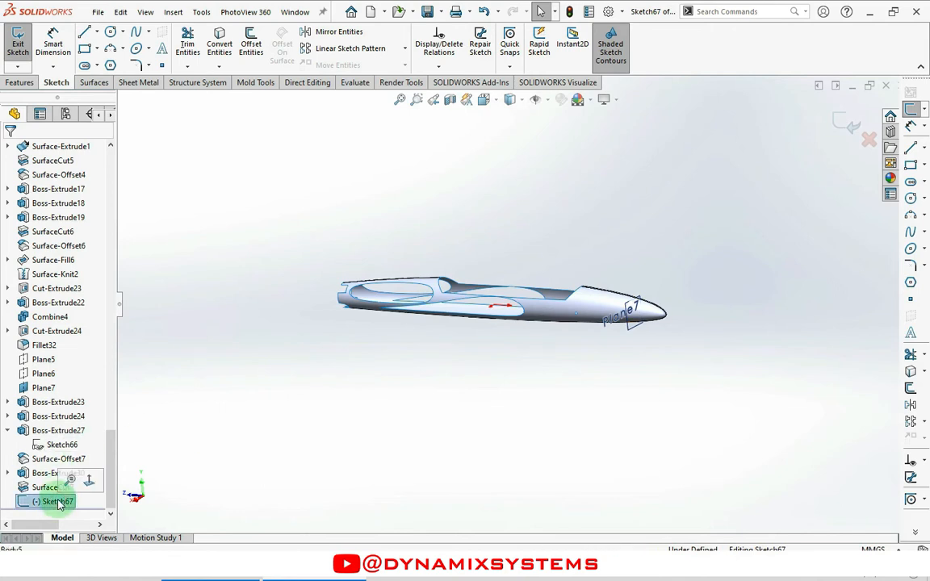
pyautogui.click(45, 474)
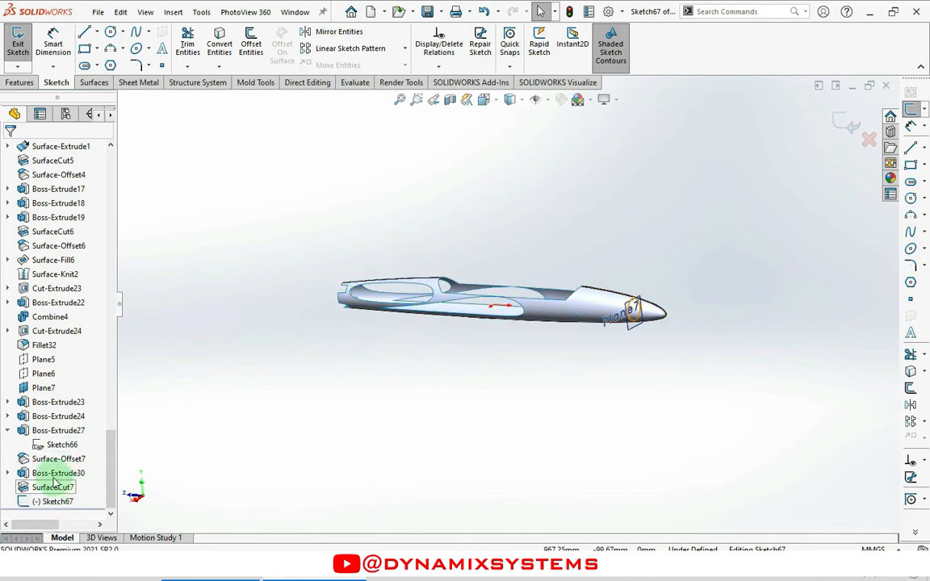
pyautogui.click(65, 458)
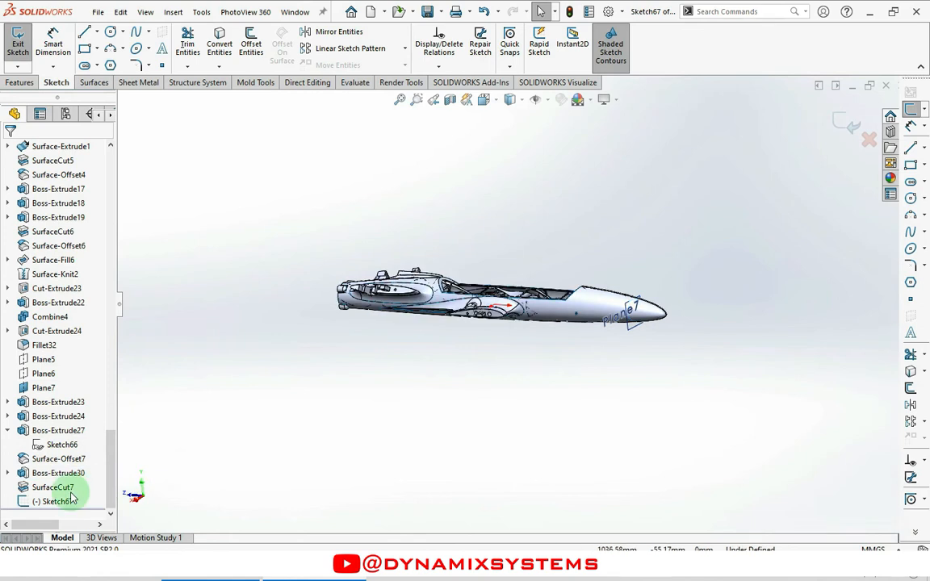
# Hide the copied nose surface Surface-Offset7 so only the fuselage's own skin can be picked
pyautogui.click(58, 459)
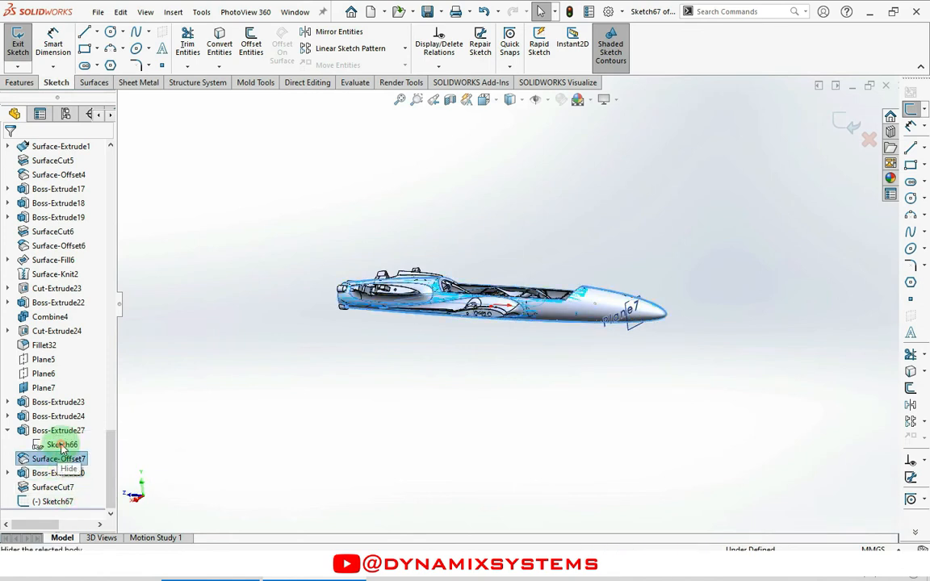
pyautogui.click(324, 430)
pyautogui.click(53, 502)
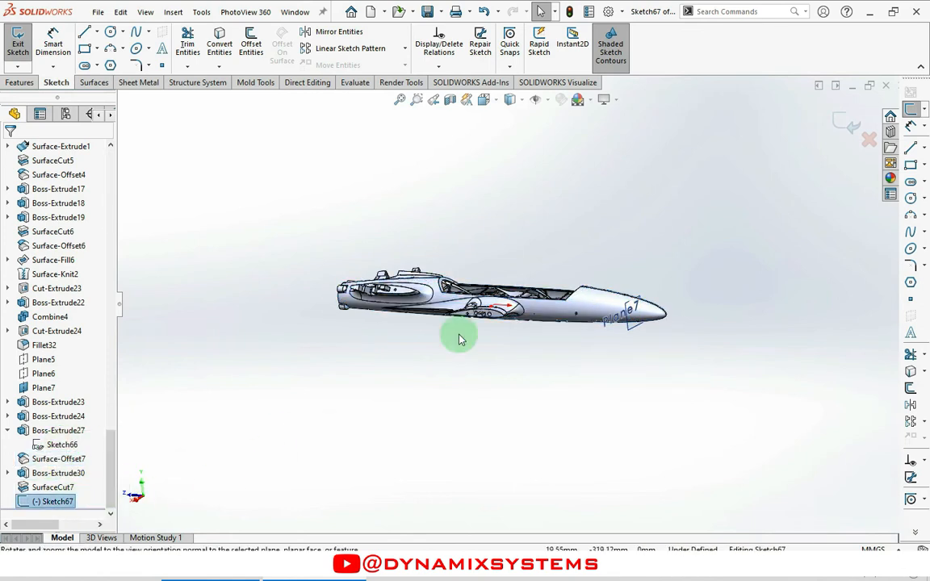
# Add the intersection curves between the sketch plane and the fuselage's outer skin face on the +X side
pyautogui.click(925, 374)
pyautogui.click(837, 405)
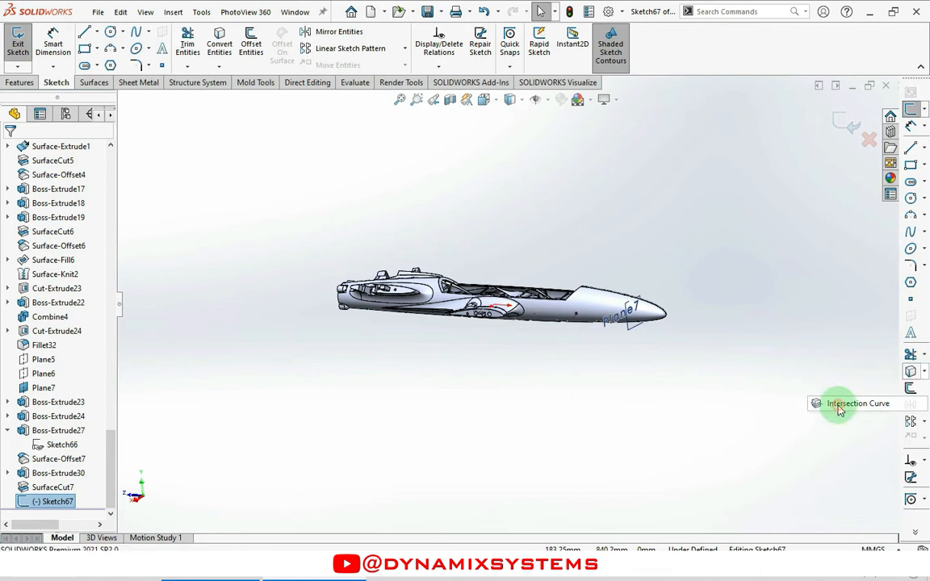
pyautogui.scroll(-4, 602, 288)
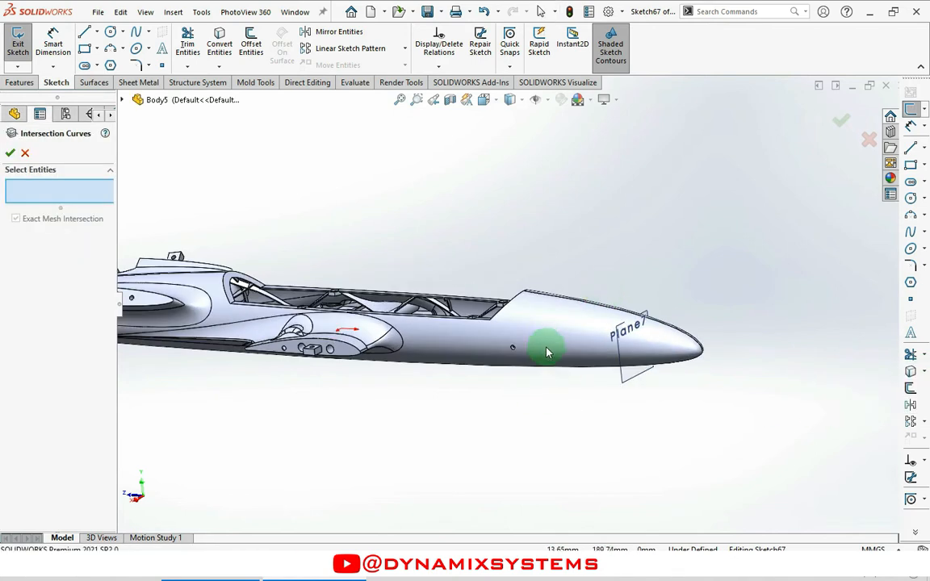
pyautogui.click(587, 357)
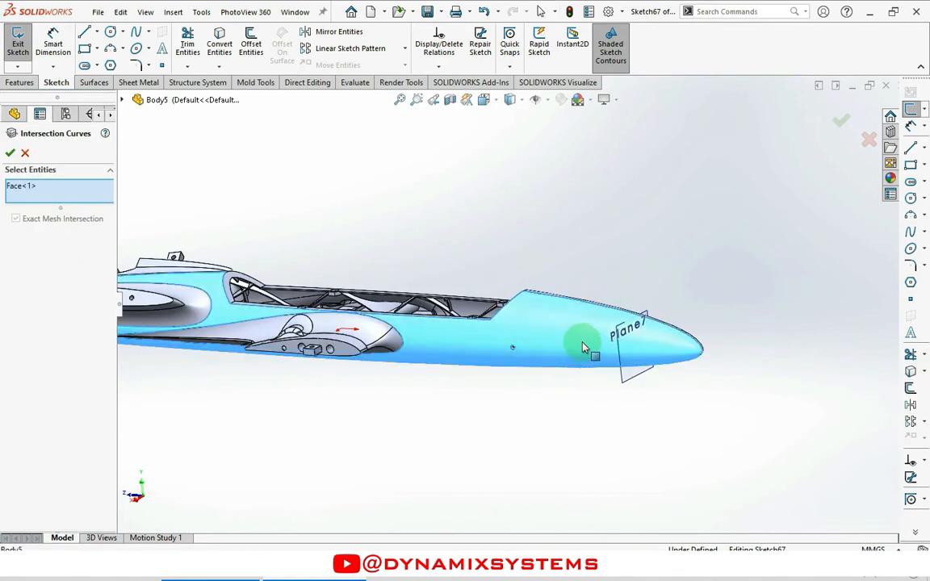
pyautogui.scroll(3, 399, 375)
pyautogui.moveTo(247, 318); pyautogui.dragTo(336, 288, button='middle')
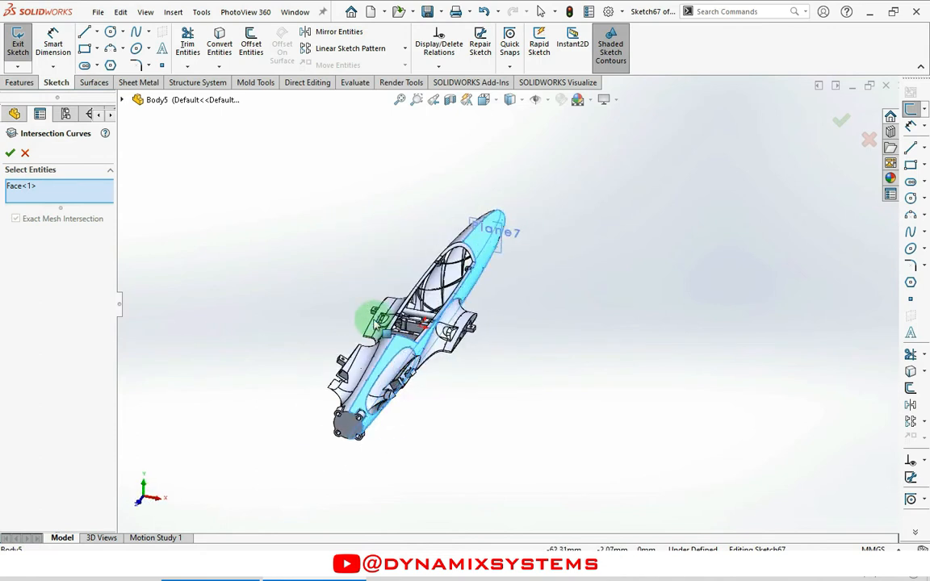
pyautogui.click(10, 153)
pyautogui.click(10, 154)
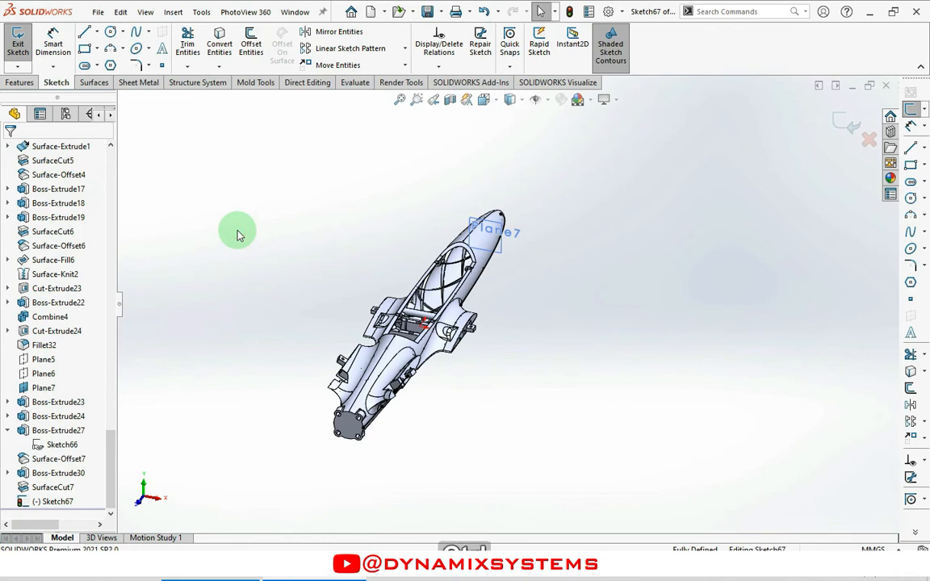
# Draw a spline across the rear gap, connecting the endpoints of the tail and rear intersection curves on the +X side
pyautogui.hotkey('ctrl', '5')
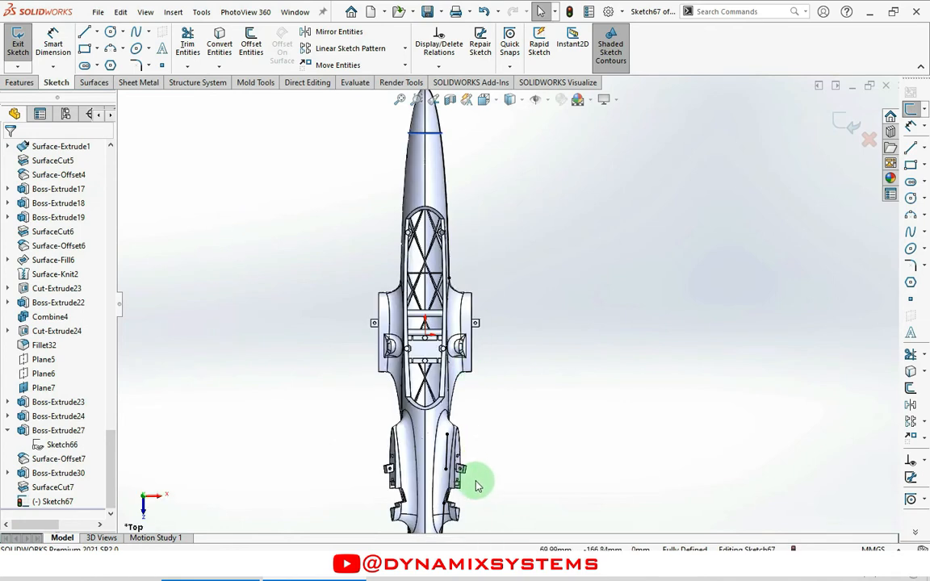
pyautogui.click(911, 233)
pyautogui.scroll(-5, 466, 411)
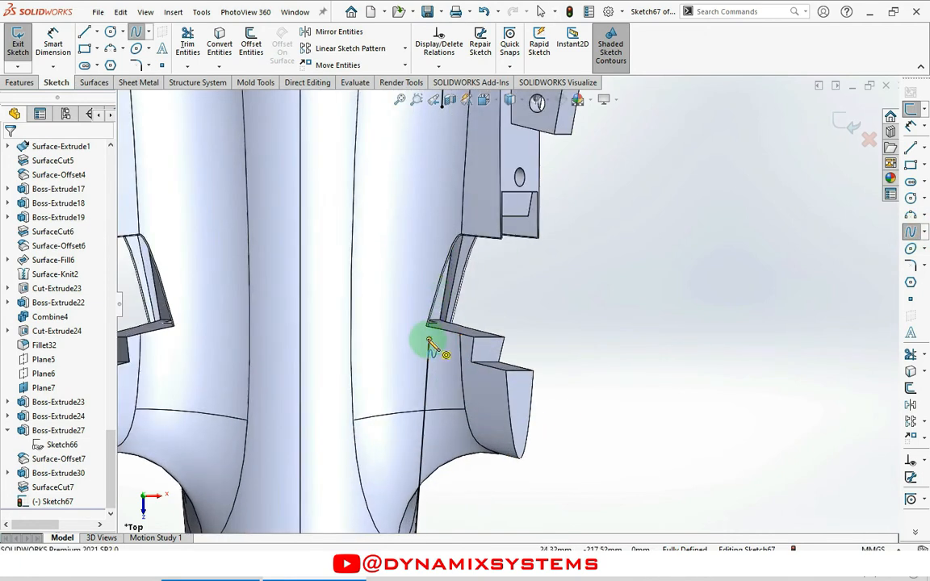
pyautogui.click(432, 346)
pyautogui.scroll(5, 461, 326)
pyautogui.scroll(-4, 490, 218)
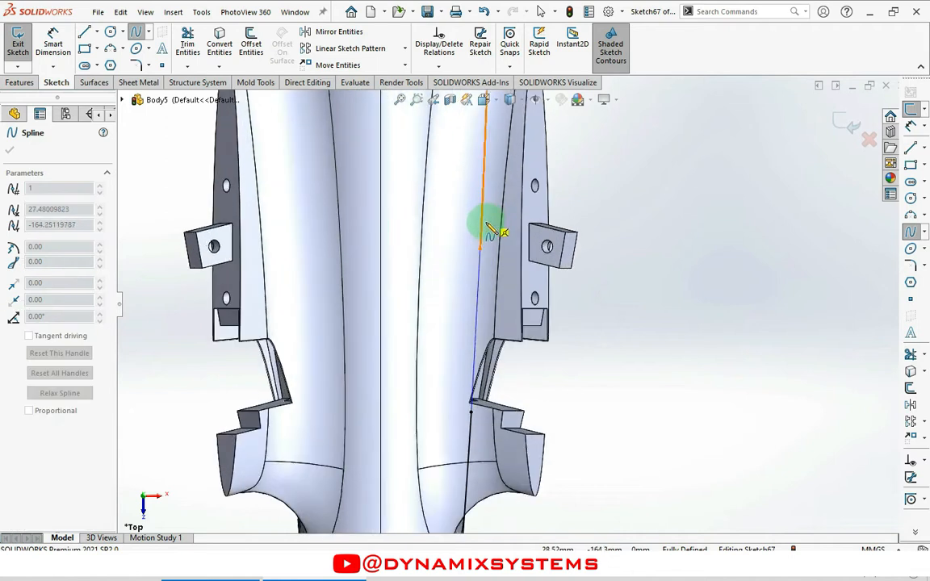
pyautogui.doubleClick(482, 263)
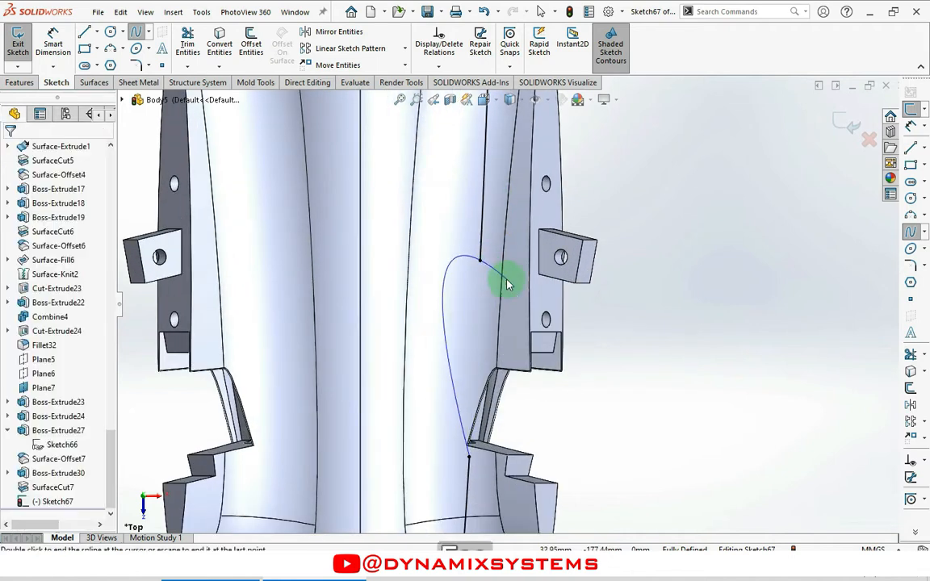
# Make the rear bridging spline tangent to the adjoining intersection curves at both of its ends
pyautogui.click(484, 234)
pyautogui.keyDown('ctrl'); pyautogui.click(519, 207); pyautogui.keyUp('ctrl')
pyautogui.click(524, 177)
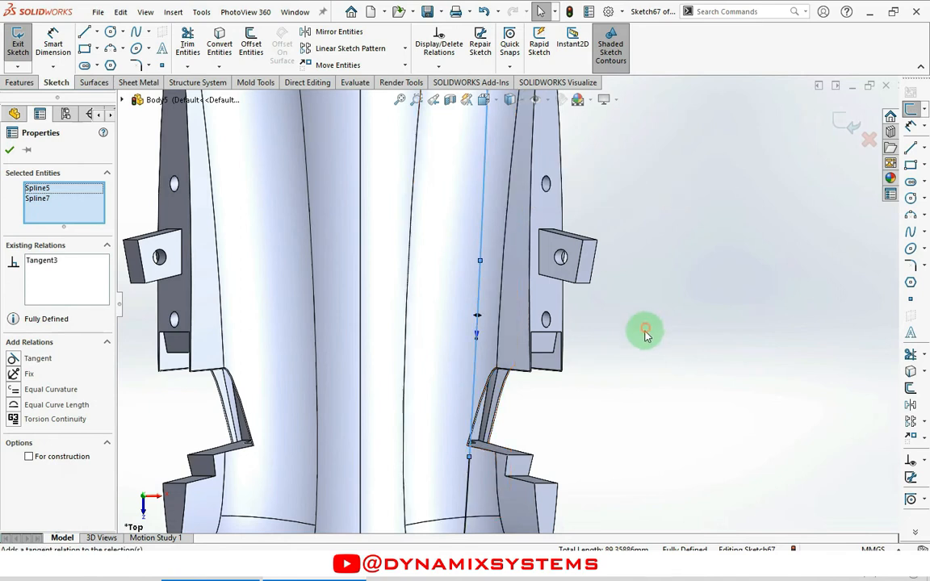
pyautogui.click(643, 332)
pyautogui.click(473, 473)
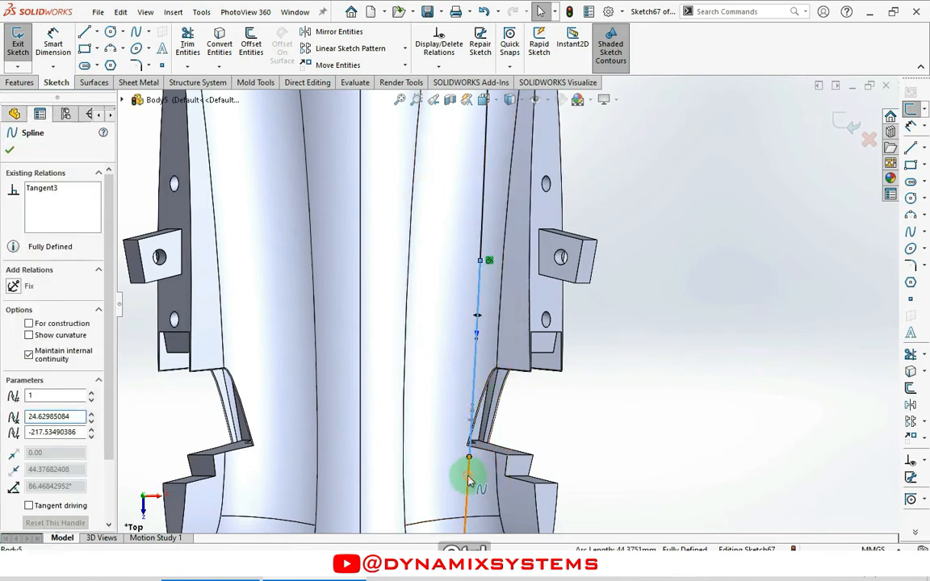
pyautogui.keyDown('ctrl'); pyautogui.click(491, 440); pyautogui.keyUp('ctrl')
pyautogui.click(505, 420)
pyautogui.click(656, 325)
pyautogui.scroll(8, 637, 315)
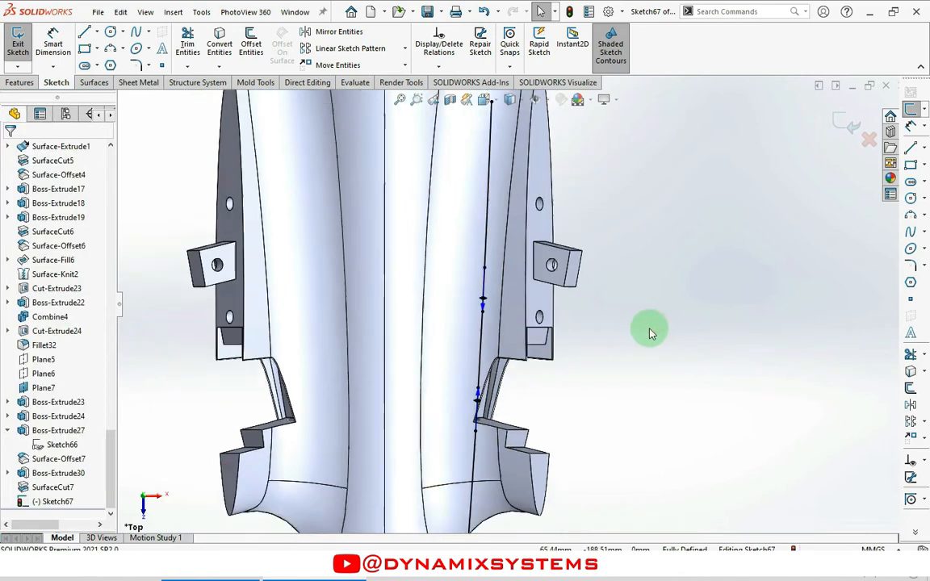
# Draw a spline across the gap beside the cockpit, connecting the endpoints of the front and rear intersection curves
pyautogui.scroll(2, 519, 186)
pyautogui.scroll(-4, 519, 182)
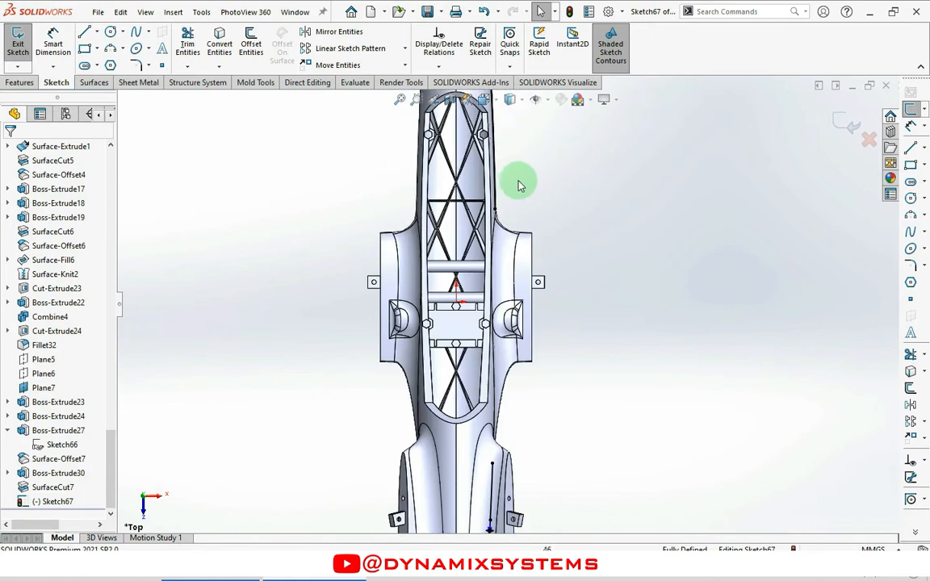
pyautogui.click(913, 232)
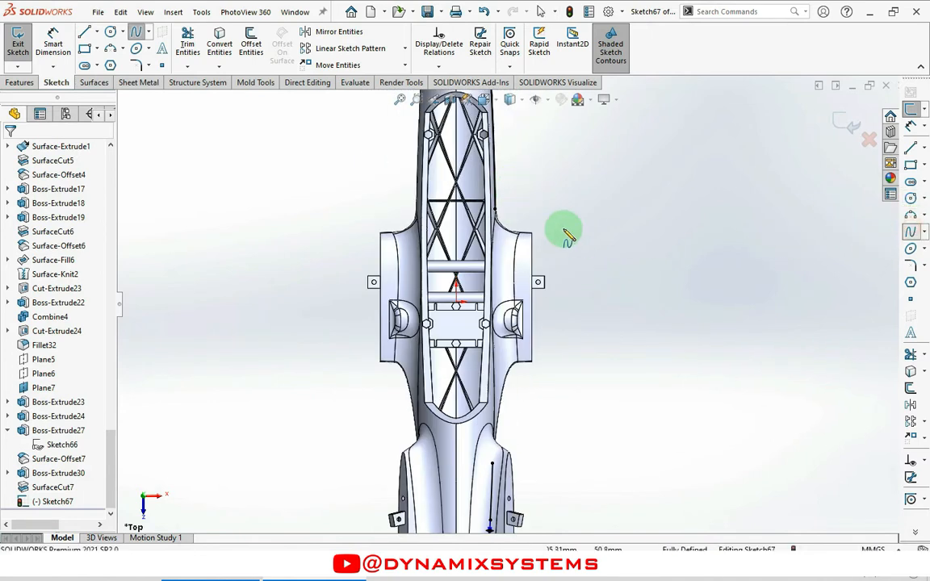
pyautogui.click(495, 209)
pyautogui.click(493, 464)
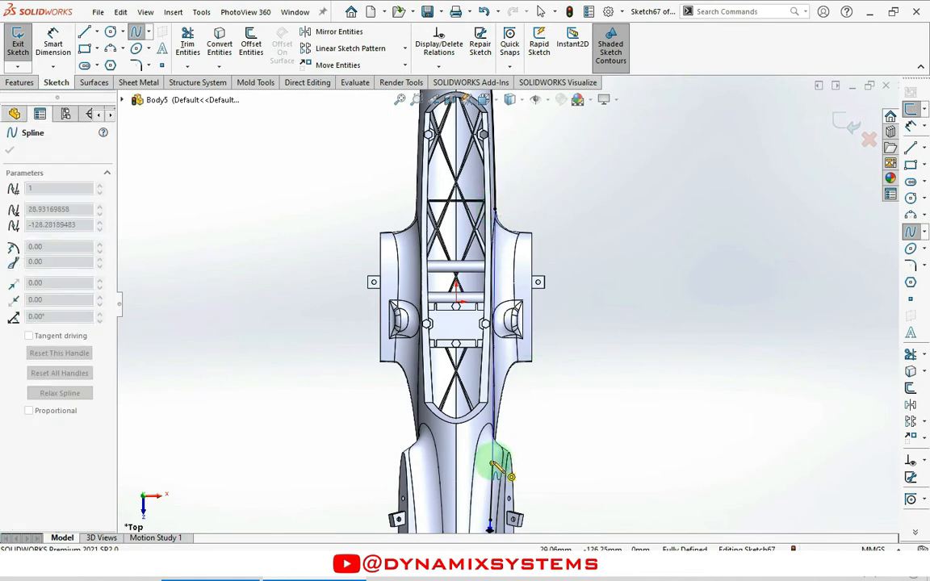
pyautogui.press('Escape')
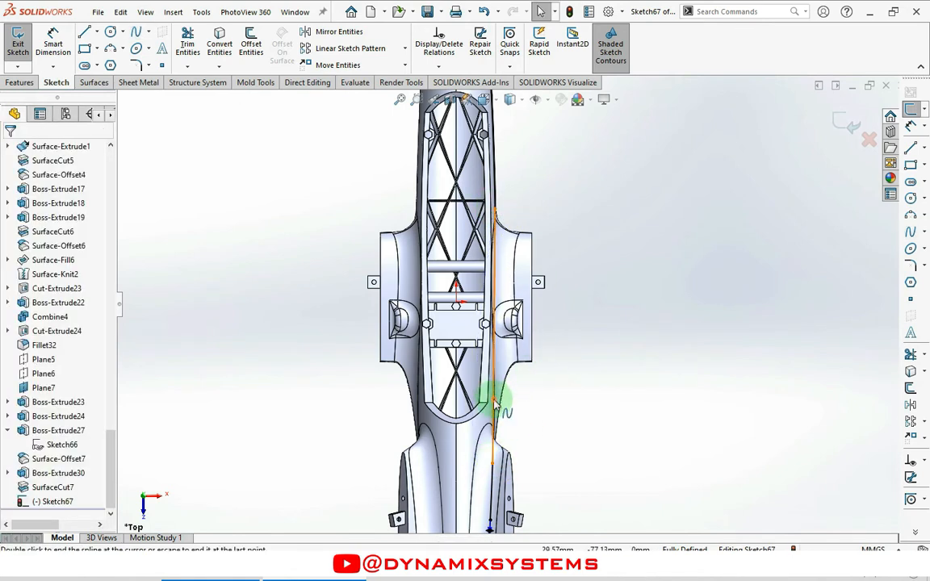
# Make the cockpit-side spline tangent to the rear and front intersection curves at its ends
pyautogui.click(494, 482)
pyautogui.keyDown('ctrl'); pyautogui.click(492, 481); pyautogui.keyUp('ctrl')
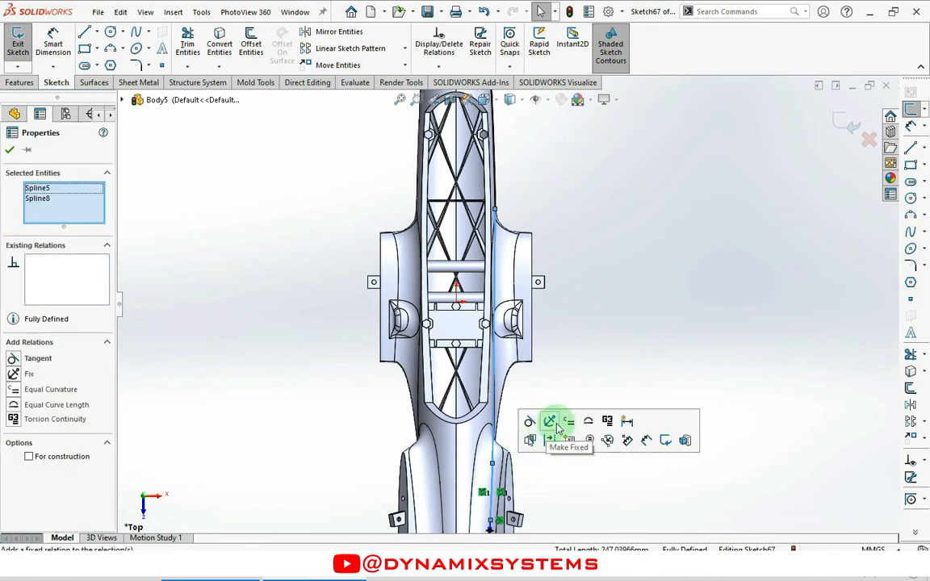
pyautogui.click(532, 425)
pyautogui.press('Escape')
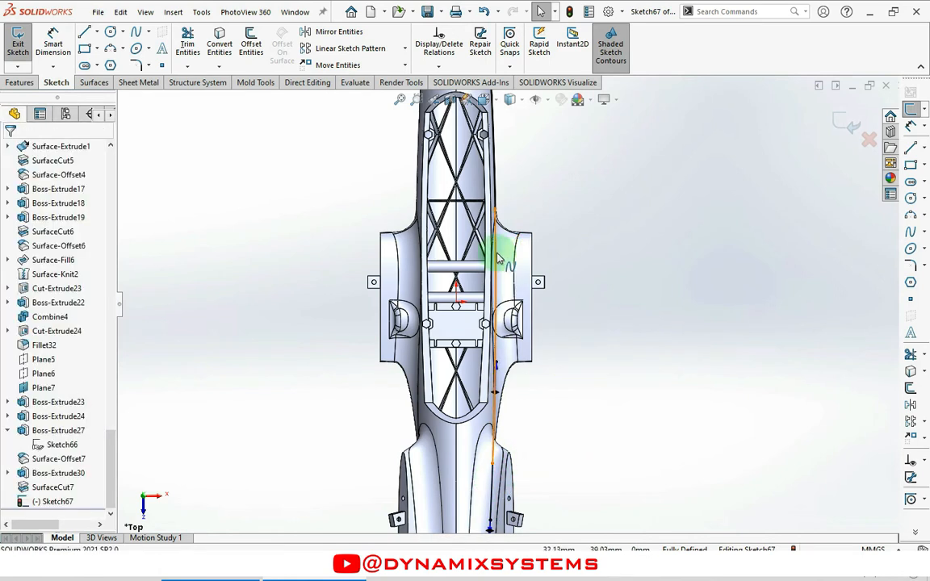
pyautogui.click(496, 209)
pyautogui.keyDown('ctrl'); pyautogui.click(496, 199); pyautogui.keyUp('ctrl')
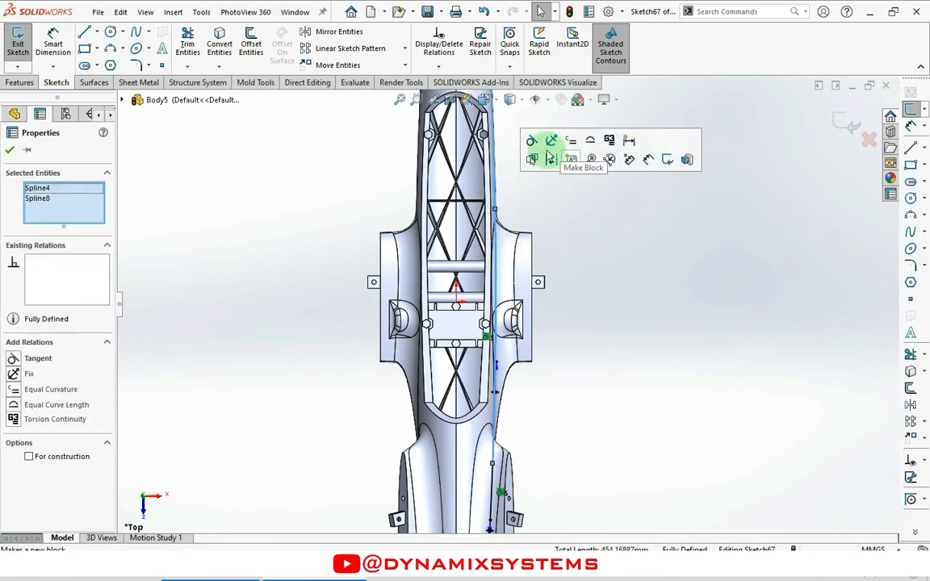
pyautogui.click(532, 143)
pyautogui.press('Escape')
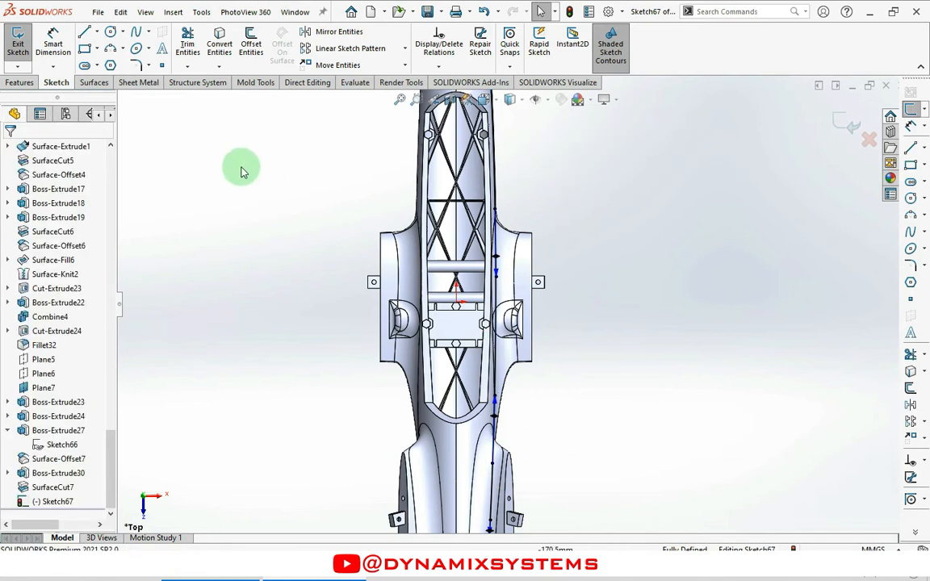
# Apply a planar section view through the Top Plane to expose the fuselage interior
pyautogui.moveTo(111, 489); pyautogui.dragTo(108, 183)
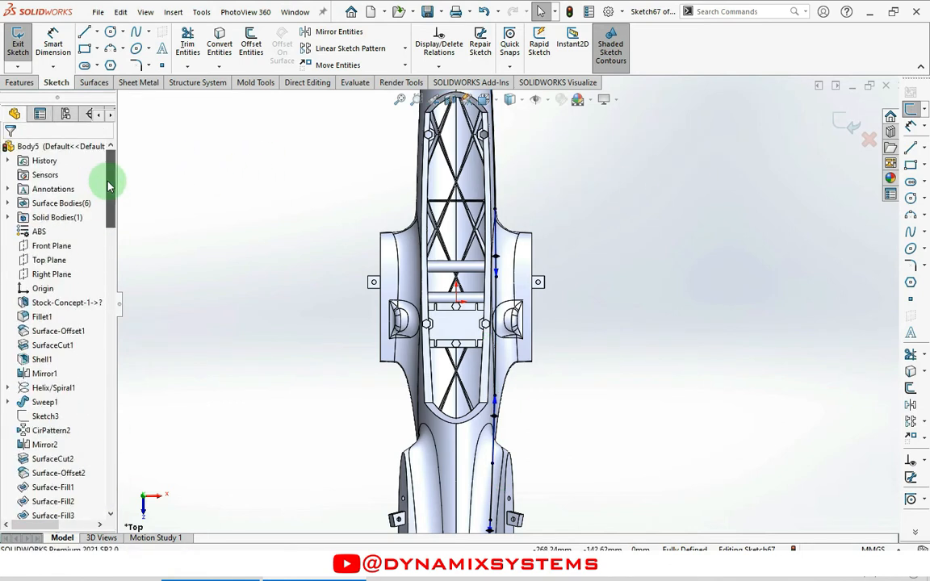
pyautogui.click(50, 261)
pyautogui.click(449, 97)
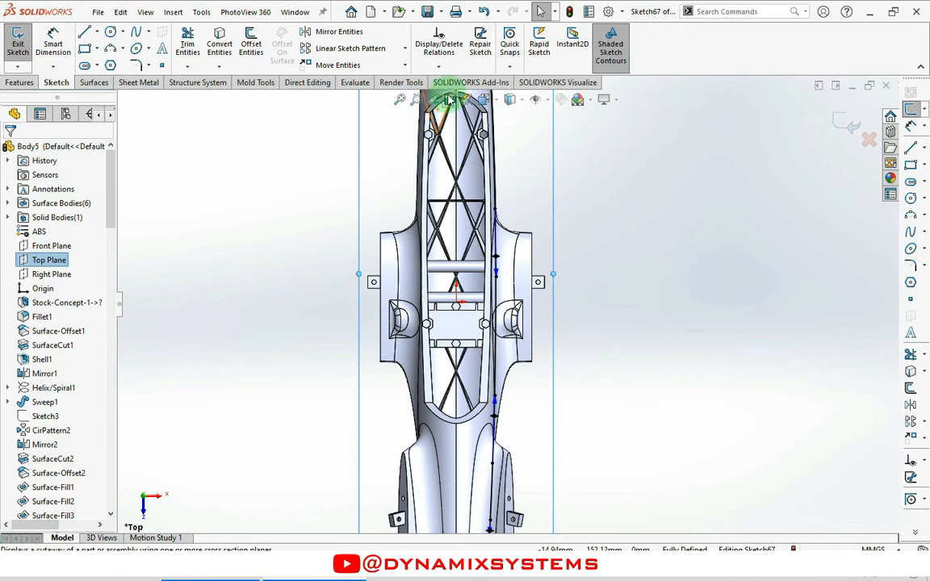
pyautogui.click(449, 103)
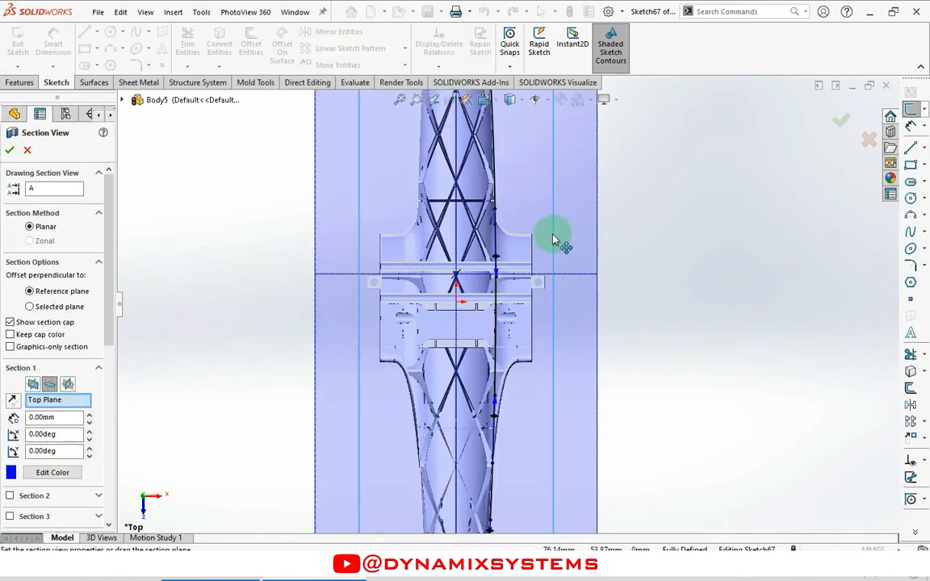
pyautogui.click(9, 150)
pyautogui.click(480, 279)
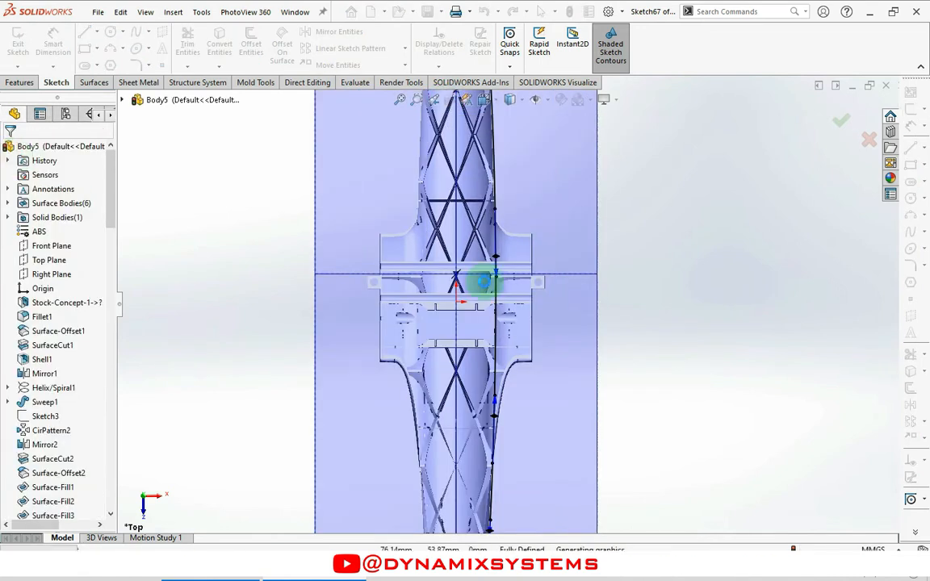
# Offset the entire chain of skin outline curves 1.5 mm inward, reversing the default offset direction
pyautogui.scroll(3, 519, 326)
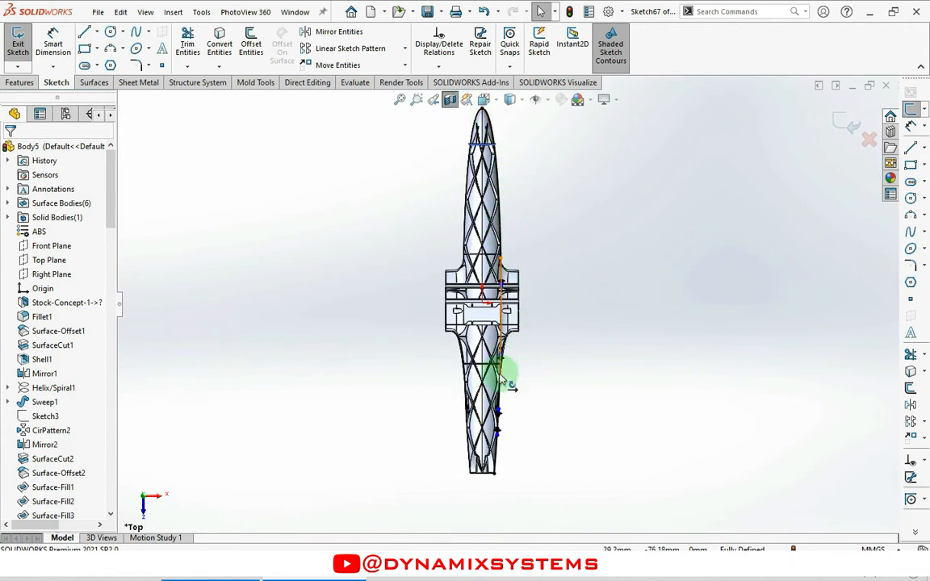
pyautogui.moveTo(487, 461); pyautogui.dragTo(375, 257, button='middle')
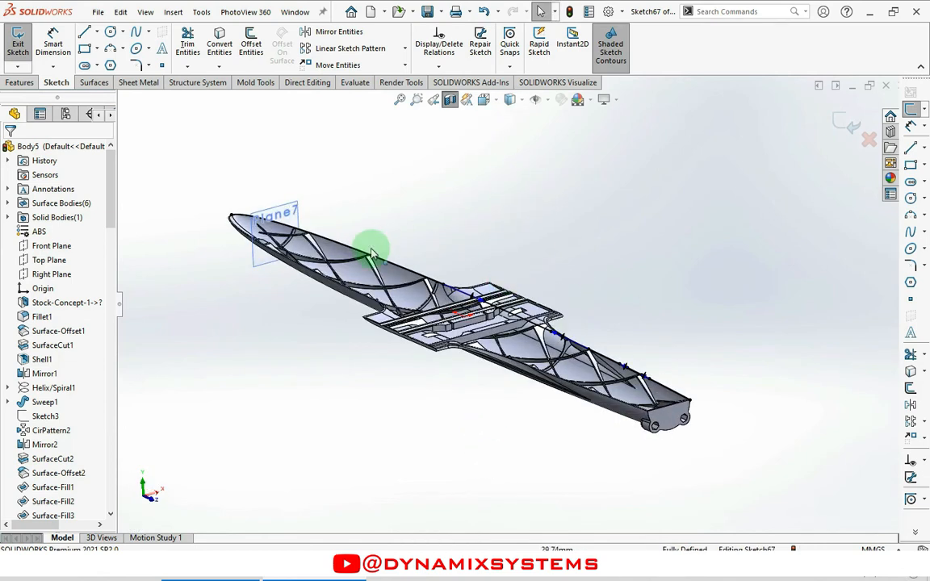
pyautogui.rightClick(361, 255)
pyautogui.click(378, 257)
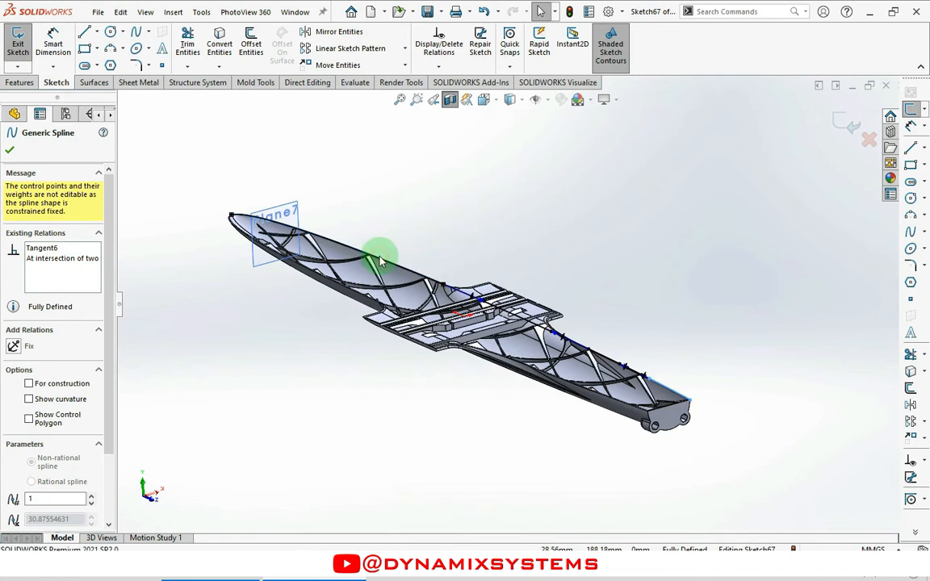
pyautogui.click(912, 389)
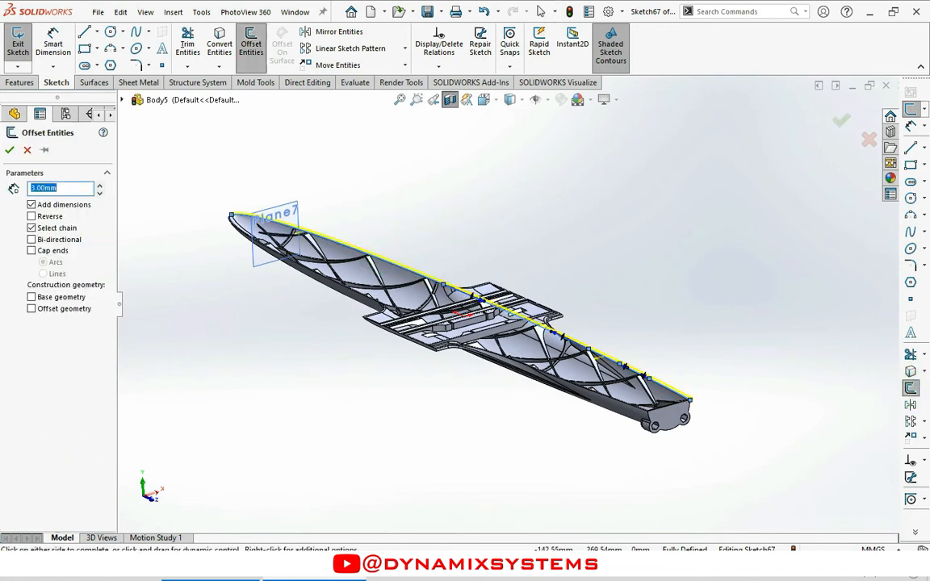
pyautogui.write('1.5')
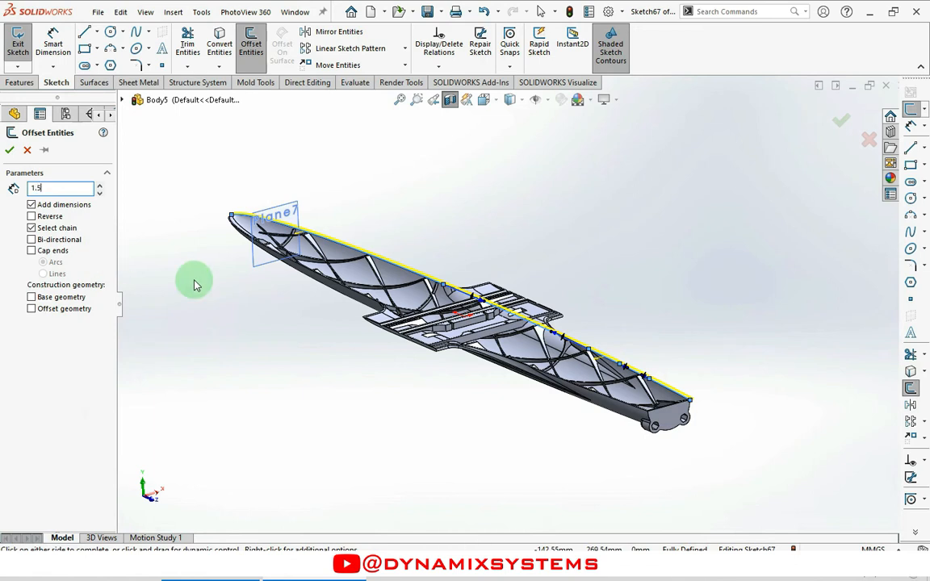
pyautogui.scroll(-3, 654, 373)
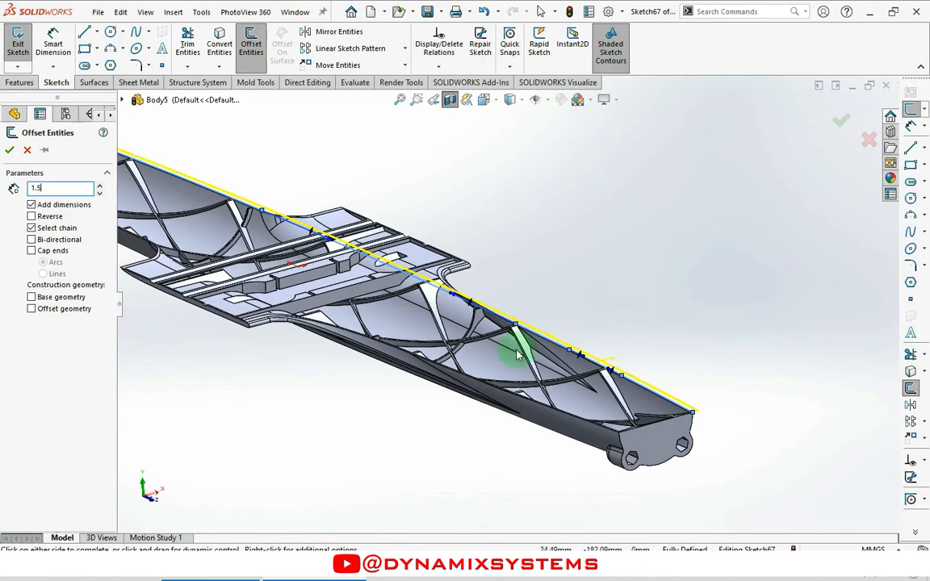
pyautogui.press('Return')
pyautogui.moveTo(462, 189); pyautogui.dragTo(431, 254, button='middle')
pyautogui.click(48, 218)
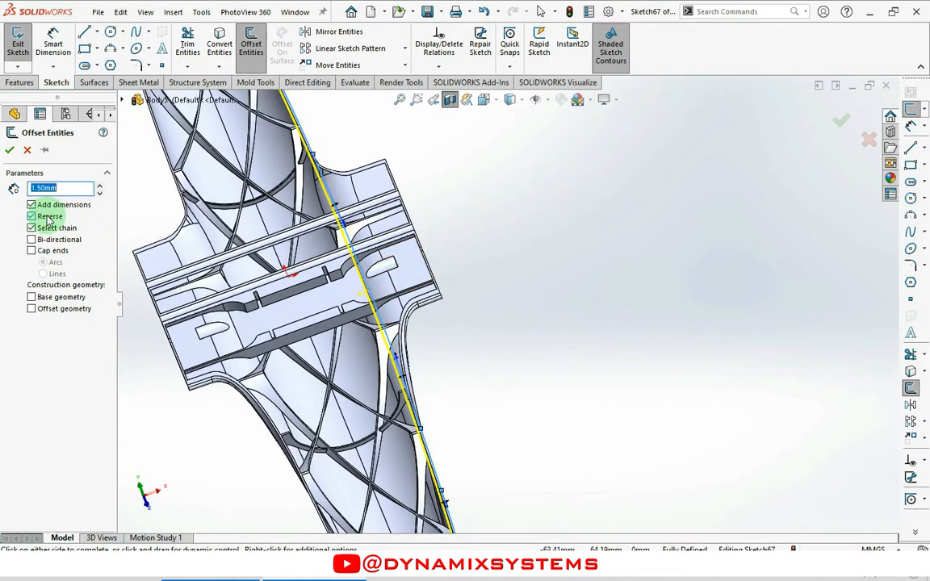
pyautogui.click(10, 153)
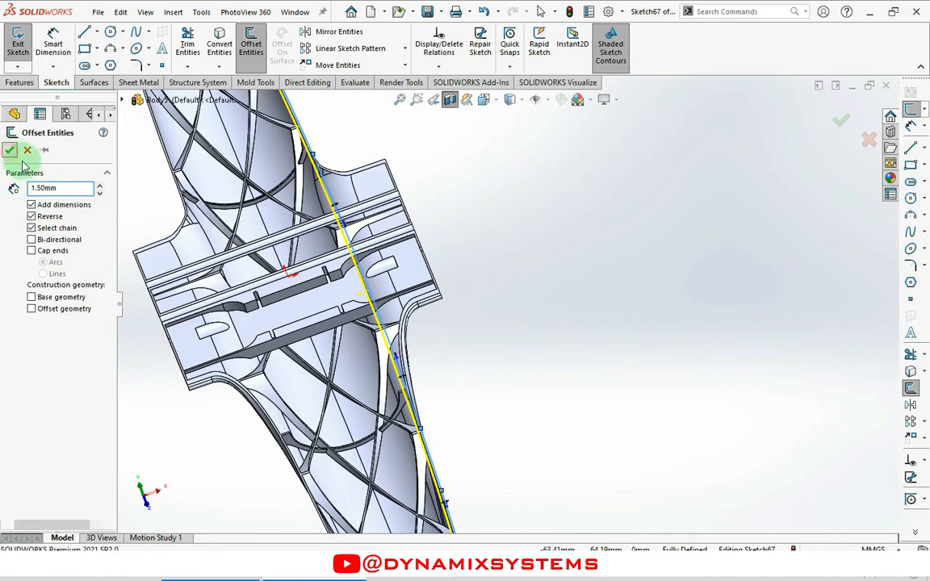
# Examine where the offset curve runs relative to the skin and the internal rib ends along the fuselage
pyautogui.scroll(-5, 408, 392)
pyautogui.scroll(-5, 455, 326)
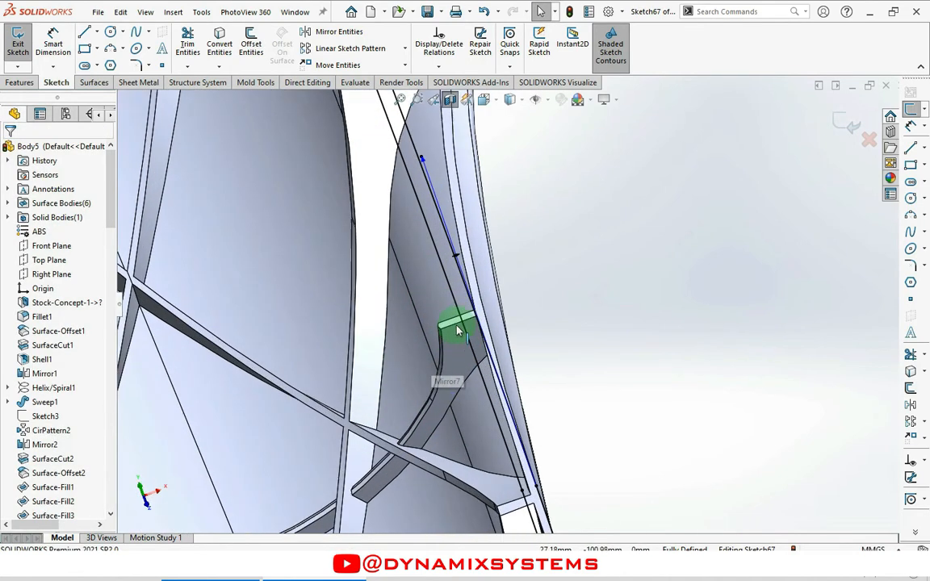
pyautogui.scroll(10, 482, 355)
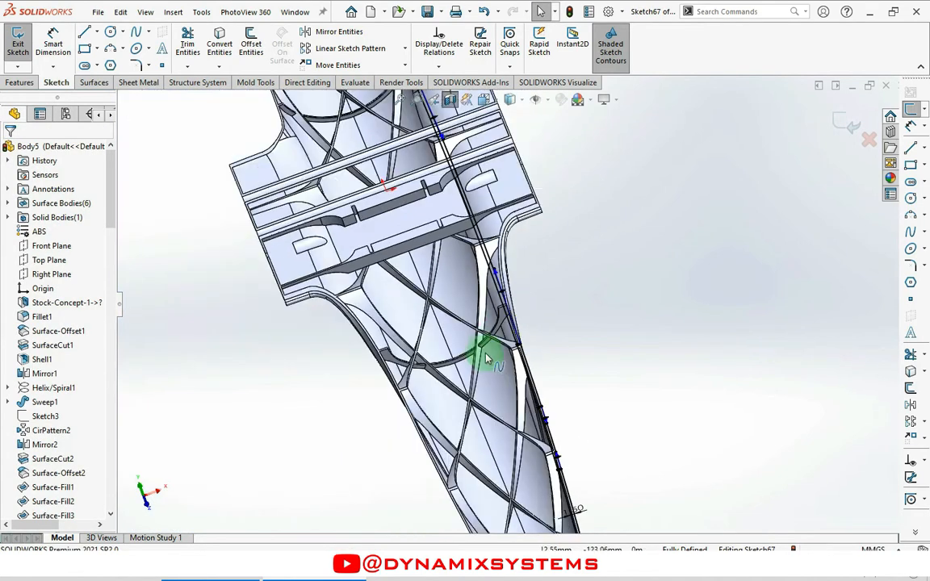
pyautogui.scroll(-8, 501, 319)
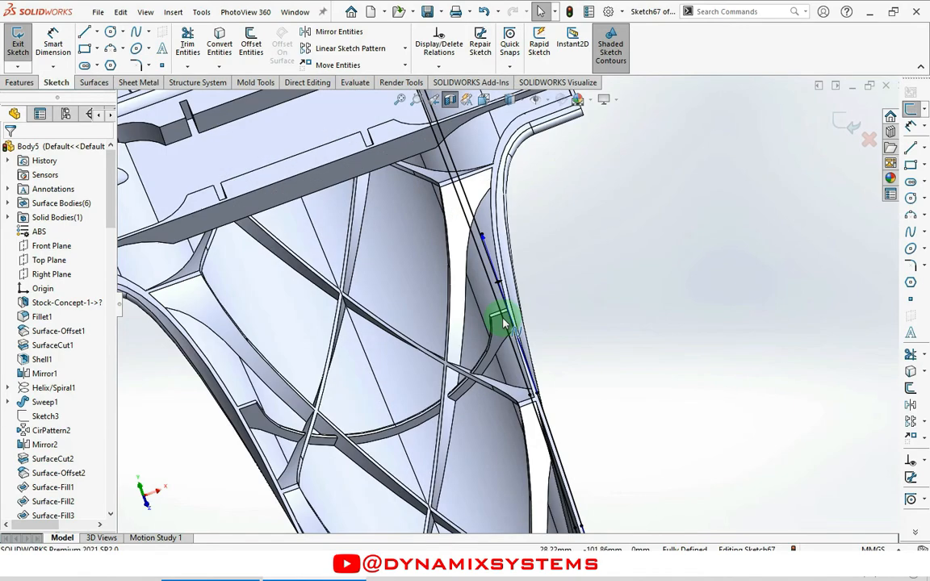
pyautogui.scroll(8, 497, 356)
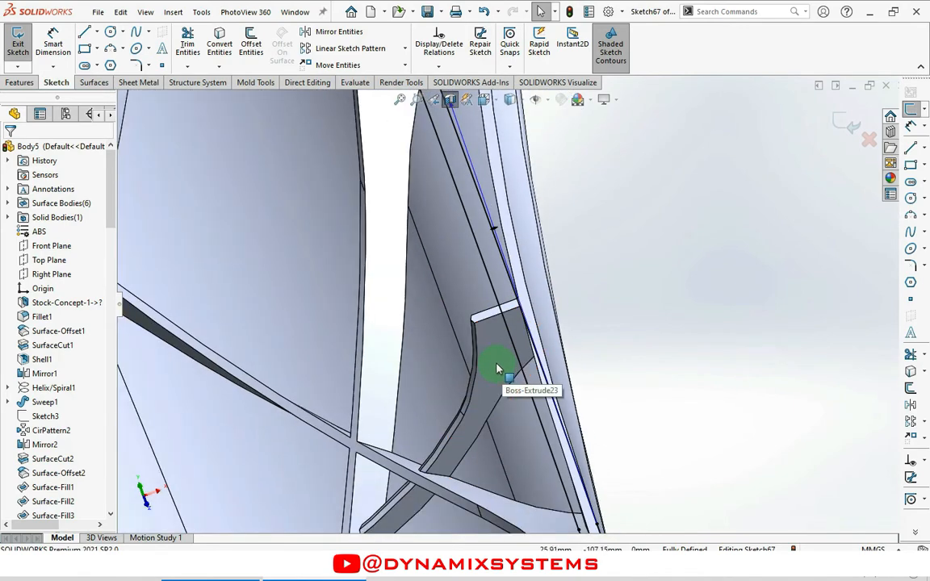
pyautogui.scroll(-3, 465, 181)
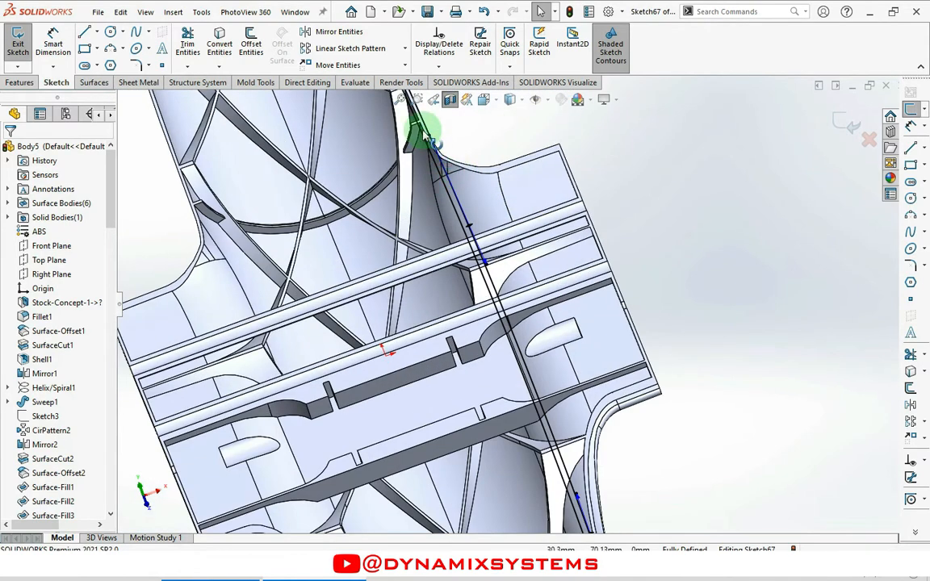
pyautogui.scroll(-6, 438, 152)
pyautogui.scroll(8, 477, 244)
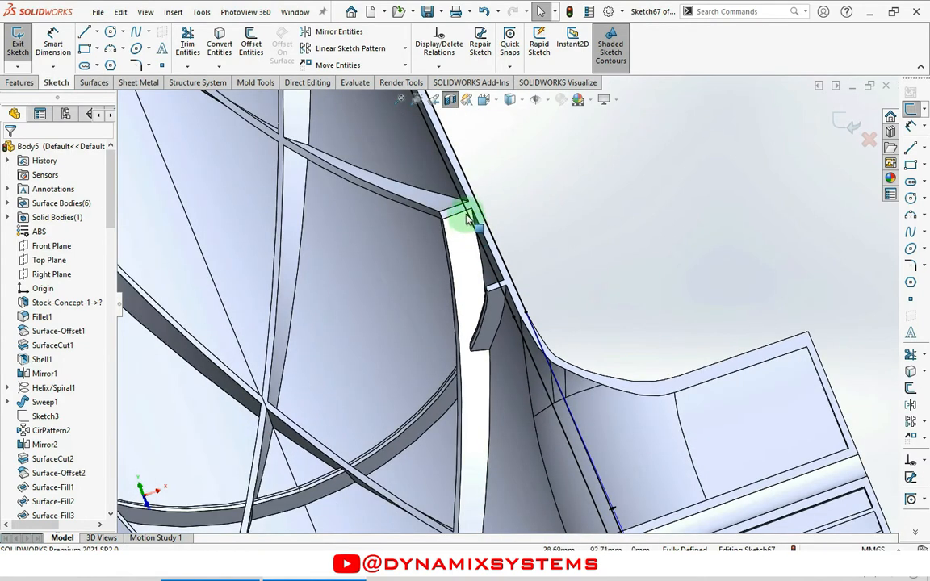
pyautogui.scroll(-5, 484, 275)
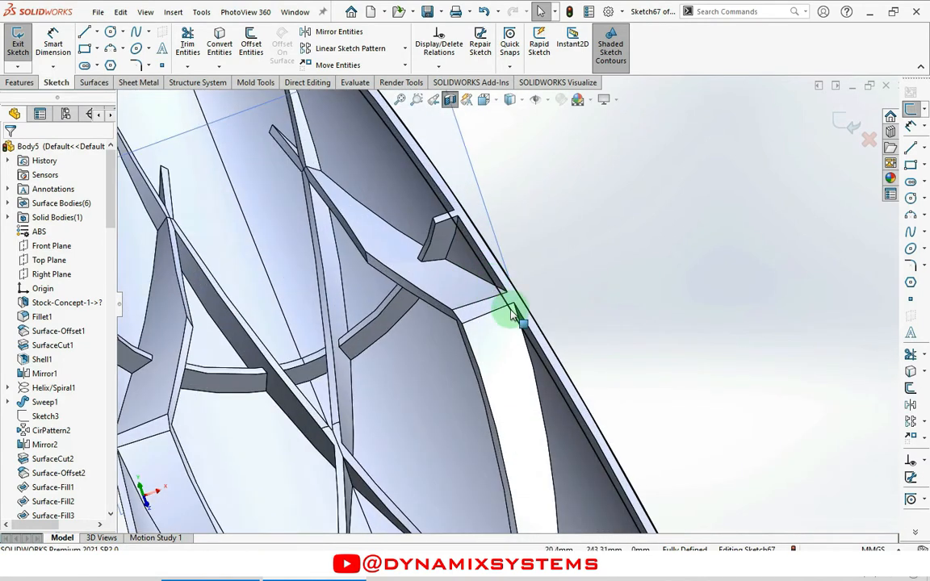
pyautogui.scroll(6, 623, 273)
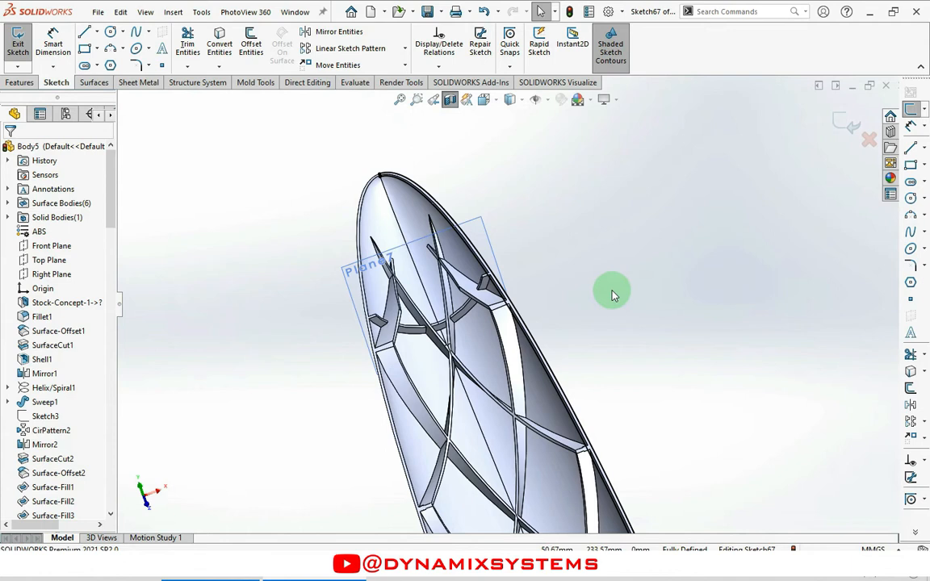
# Convert the original skin outline spline chain to construction geometry and close the sketch
pyautogui.rightClick(437, 204)
pyautogui.click(455, 207)
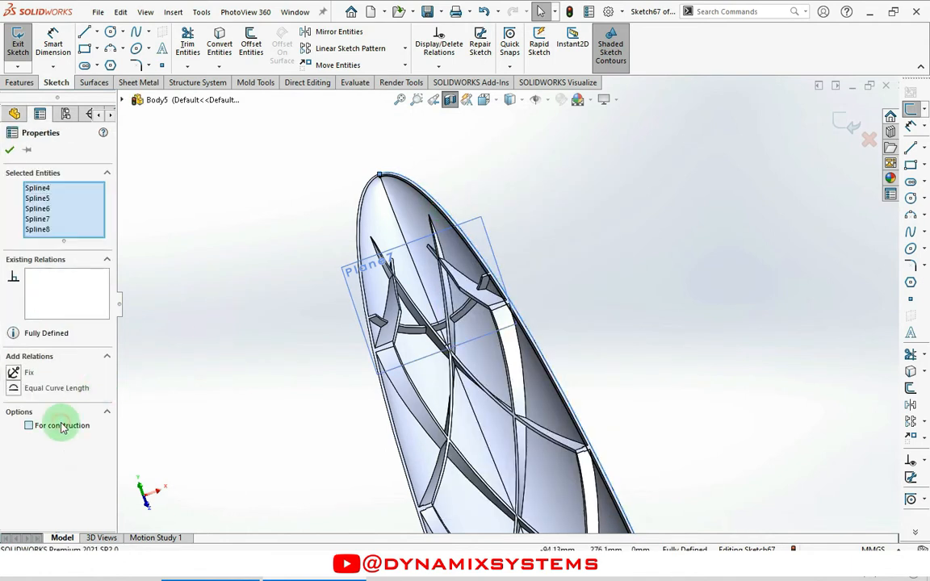
pyautogui.click(9, 150)
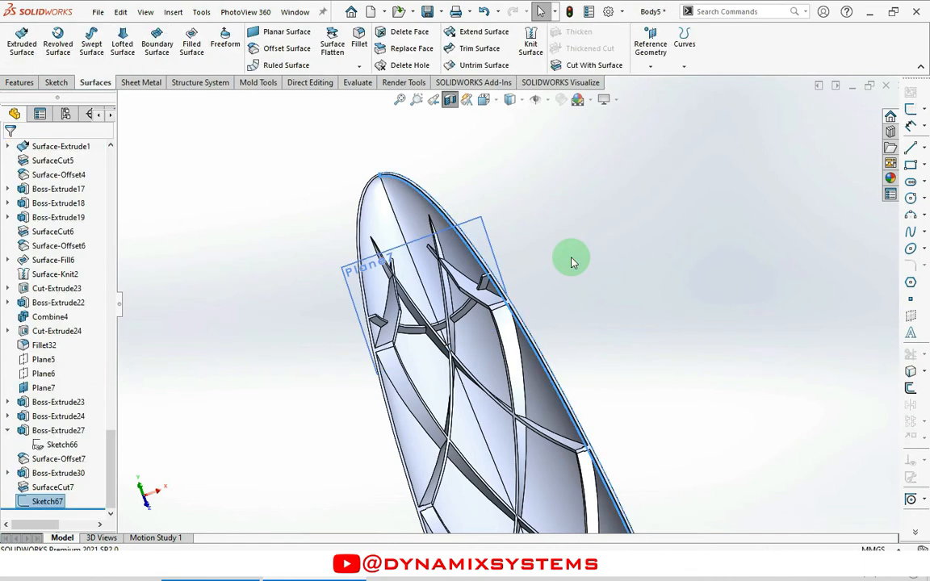
# Start a sketch on the fuselage's flat end face with the hexagonal holes
pyautogui.scroll(10, 571, 260)
pyautogui.scroll(-4, 559, 439)
pyautogui.scroll(-8, 542, 475)
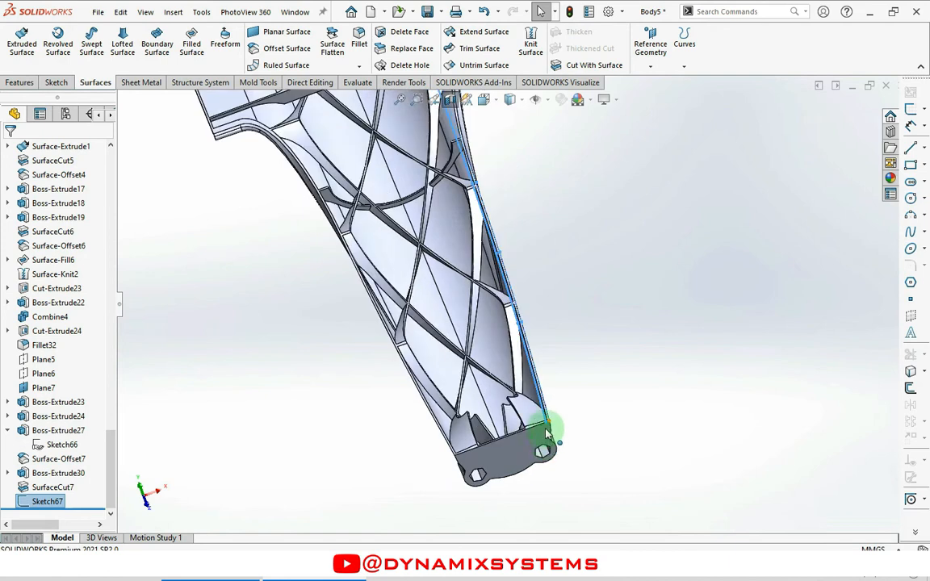
pyautogui.click(504, 409)
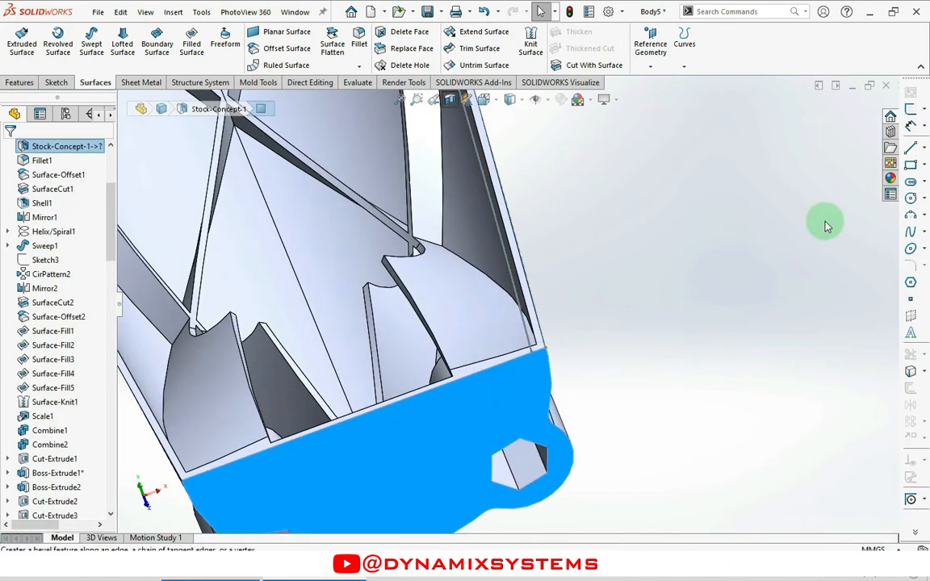
pyautogui.click(911, 110)
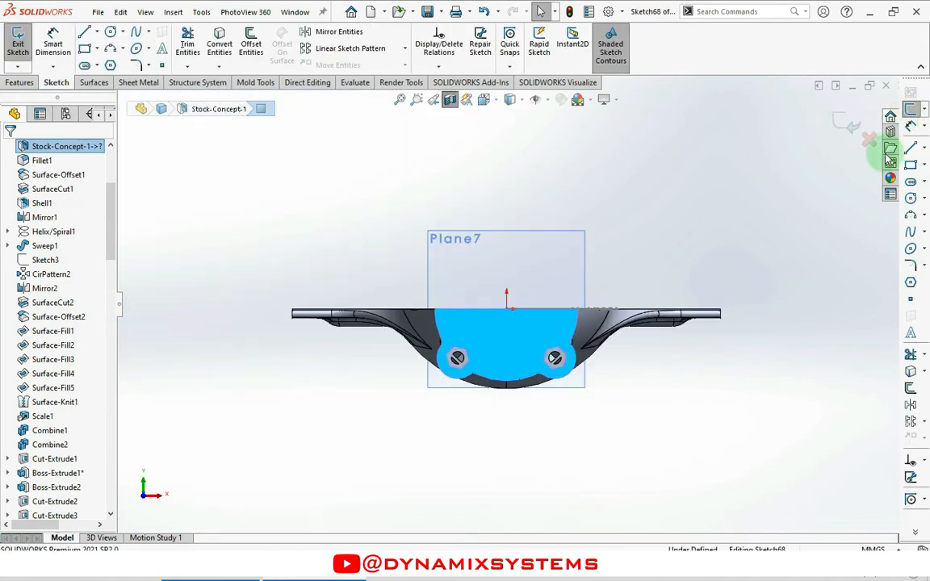
# Draw a small circle centred on the end face's straight upper edge, near its +X corner
pyautogui.click(912, 201)
pyautogui.scroll(-6, 581, 297)
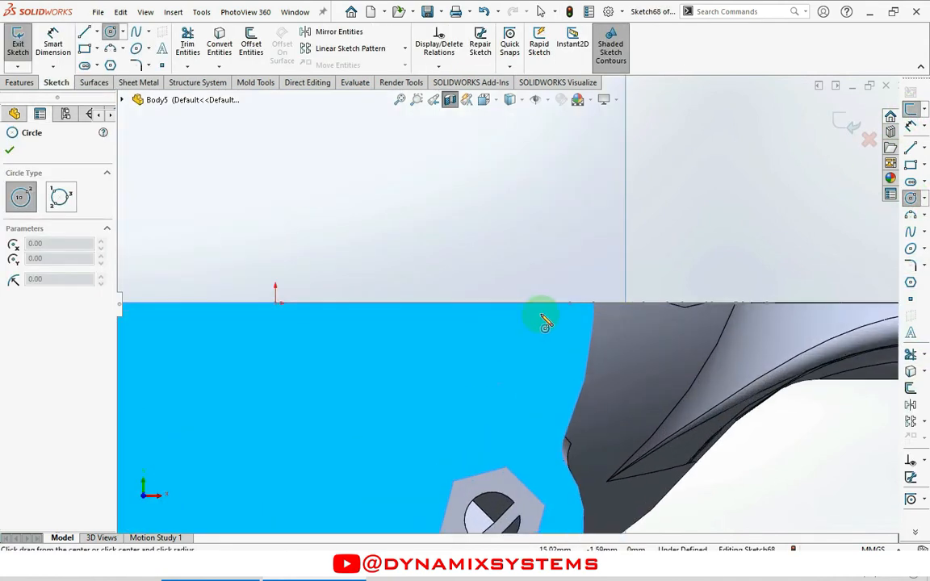
pyautogui.scroll(-3, 557, 319)
pyautogui.scroll(-2, 616, 297)
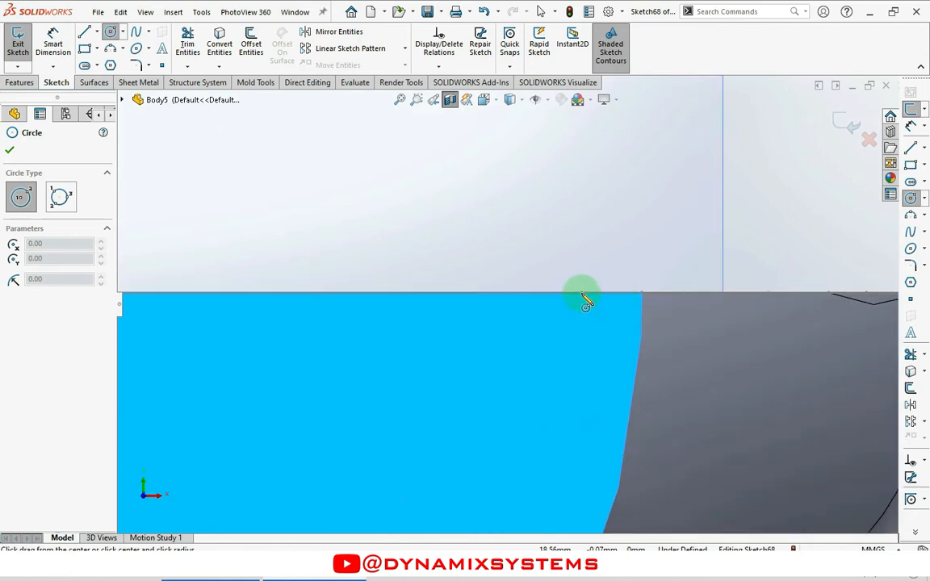
pyautogui.click(586, 304)
pyautogui.click(586, 308)
# Dimension the circle's diameter to 1 mm
pyautogui.press('d')
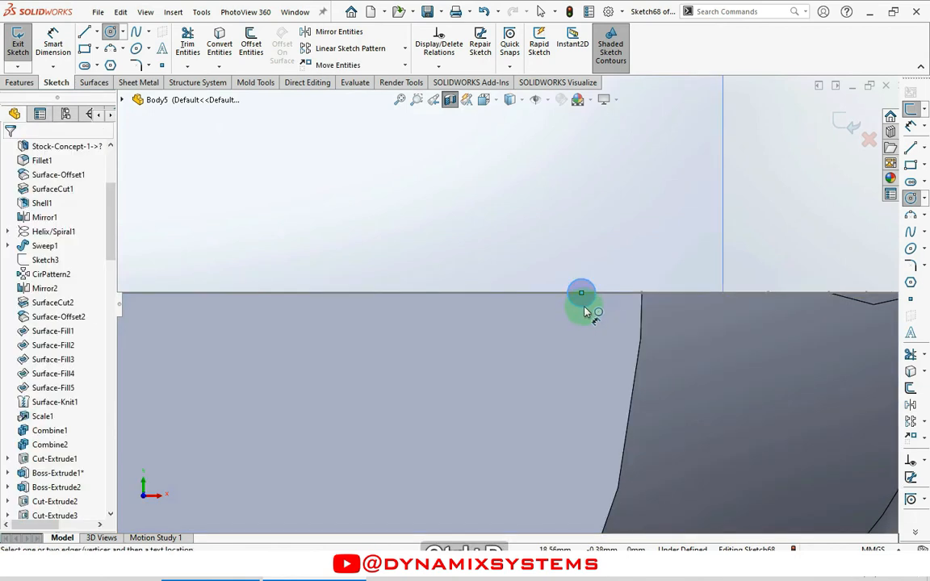
pyautogui.click(586, 307)
pyautogui.click(585, 349)
pyautogui.write('1')
pyautogui.write('1')
pyautogui.press('Return')
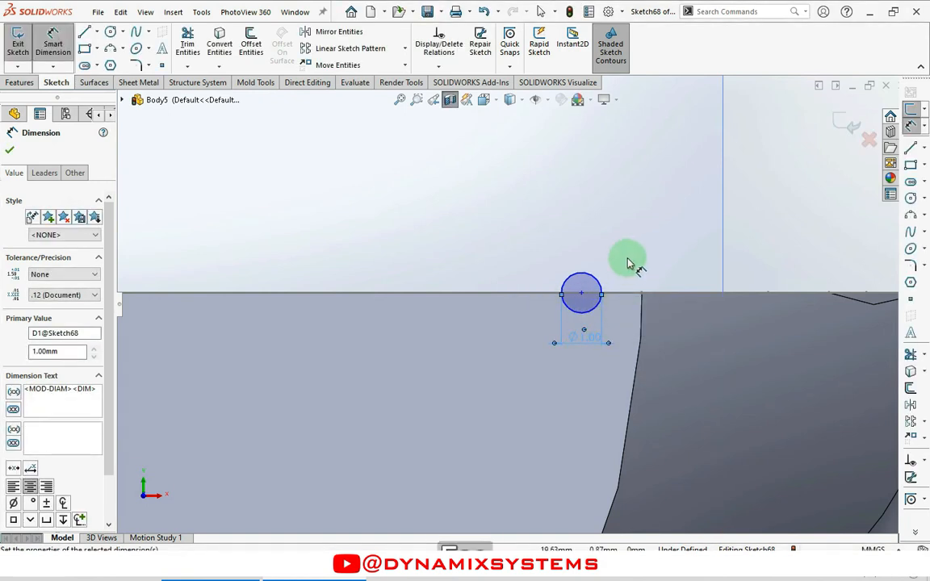
pyautogui.click(629, 262)
pyautogui.press('Escape')
# Try to add a pierce relation between the circle's centre and the offset spline of the outline sketch
pyautogui.click(581, 293)
pyautogui.moveTo(546, 344)
pyautogui.mouseDown(button='middle')
pyautogui.moveTo(502, 334)
pyautogui.moveTo(501, 343)
pyautogui.moveTo(607, 276)
pyautogui.mouseUp(button='middle')
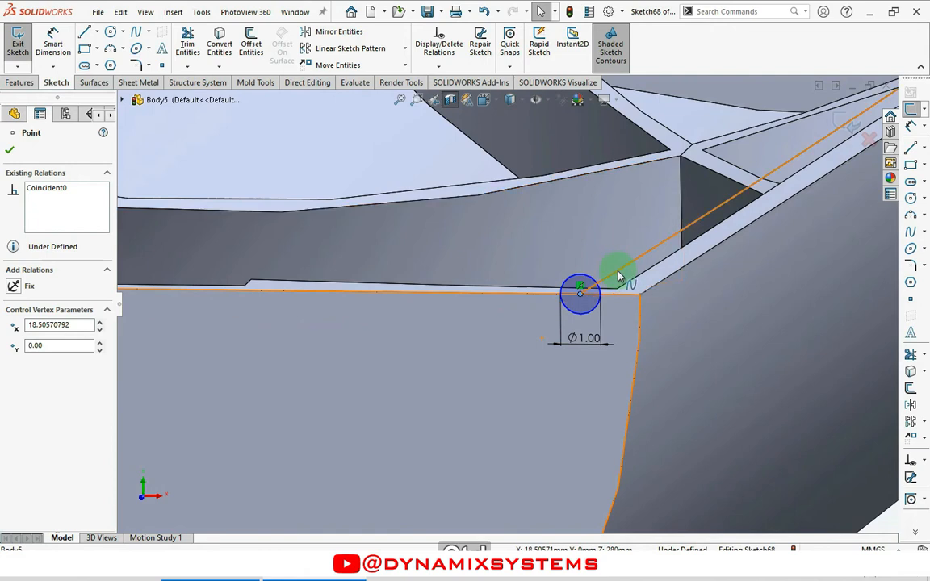
pyautogui.keyDown('ctrl'); pyautogui.click(619, 277); pyautogui.keyUp('ctrl')
pyautogui.click(698, 211)
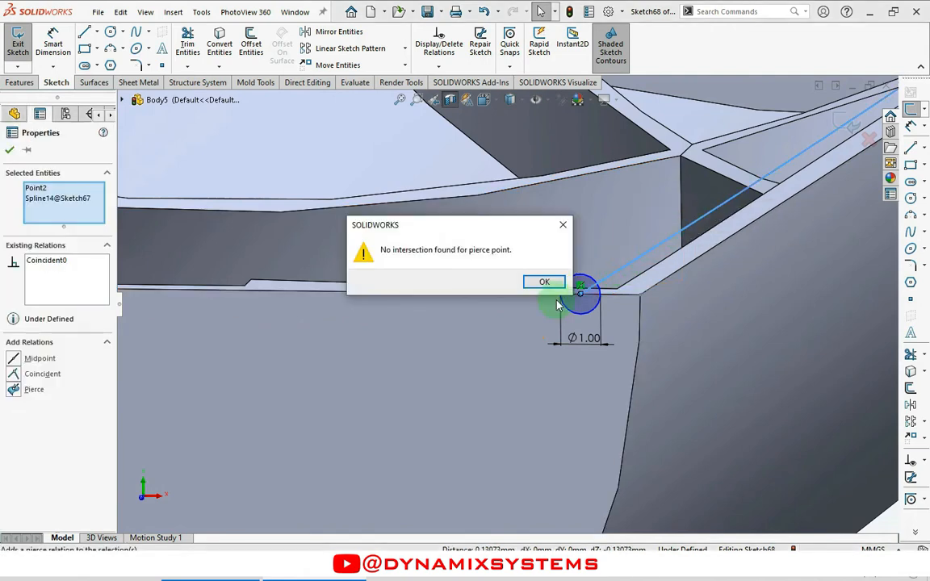
pyautogui.click(544, 284)
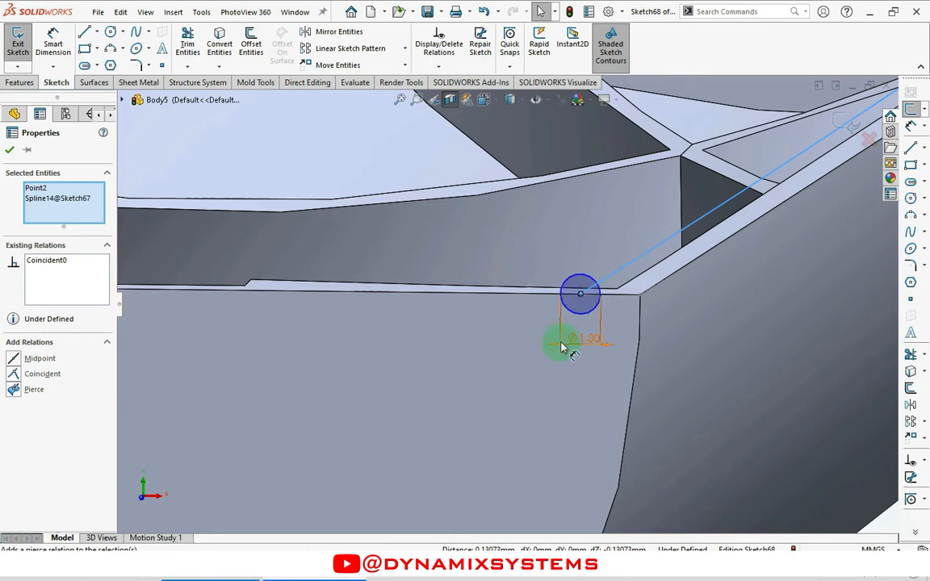
pyautogui.click(533, 319)
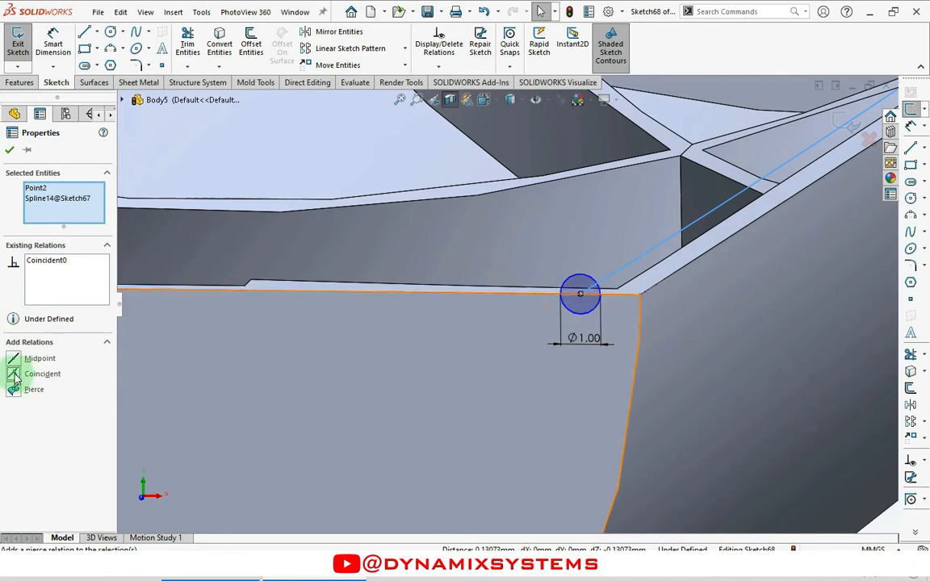
pyautogui.click(9, 150)
# Move the circle along the end face's upper edge and try to make its centre coincident with the offset spline
pyautogui.moveTo(510, 301); pyautogui.dragTo(516, 307)
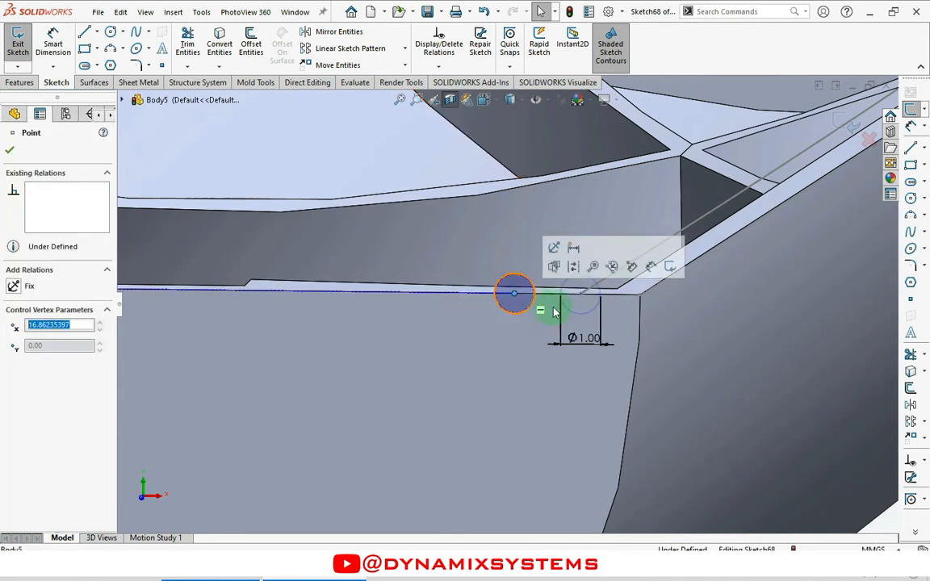
pyautogui.keyDown('ctrl'); pyautogui.click(604, 288); pyautogui.keyUp('ctrl')
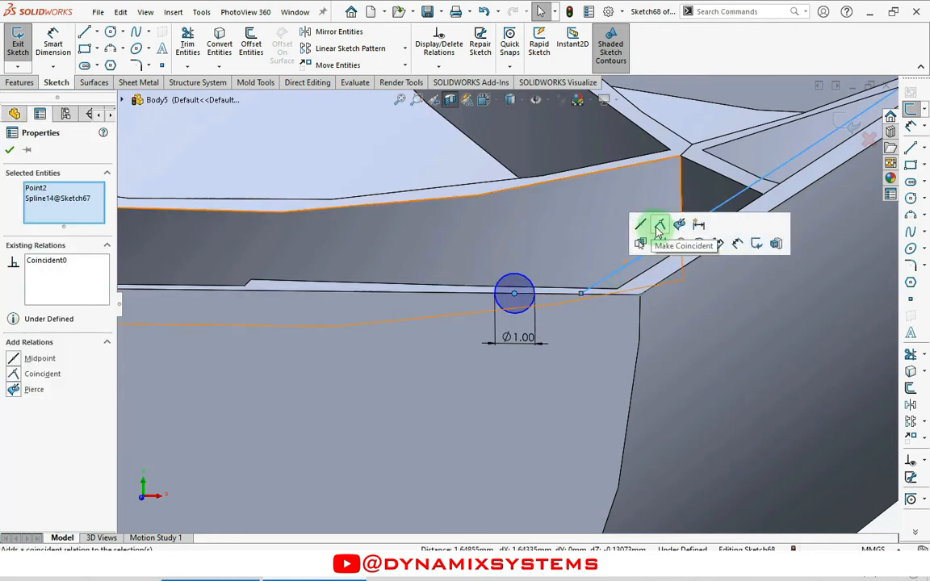
pyautogui.click(661, 230)
pyautogui.click(597, 317)
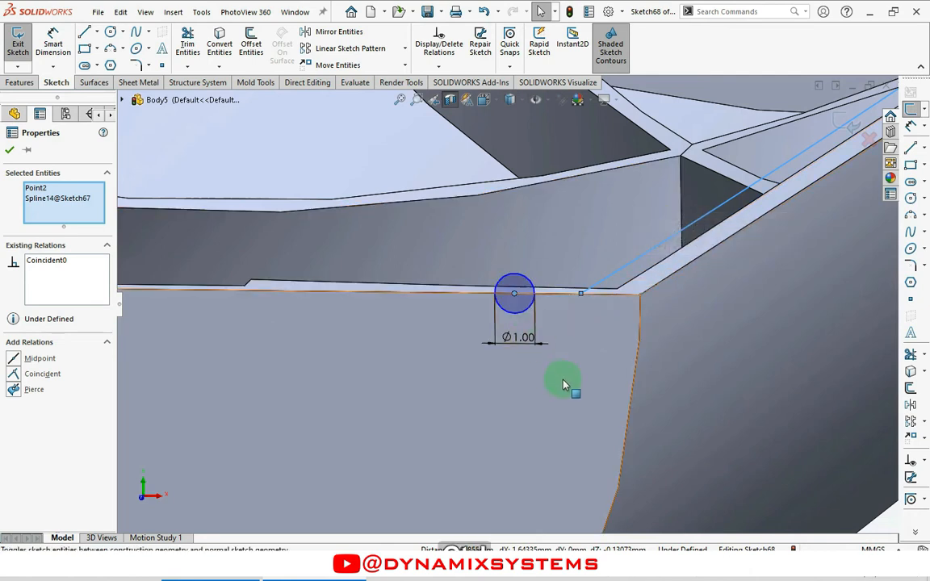
# Dimension the circle's centre 1.5 mm from the end face's +X corner and finish the sketch
pyautogui.hotkey('ctrl', 'd')
pyautogui.click(664, 307)
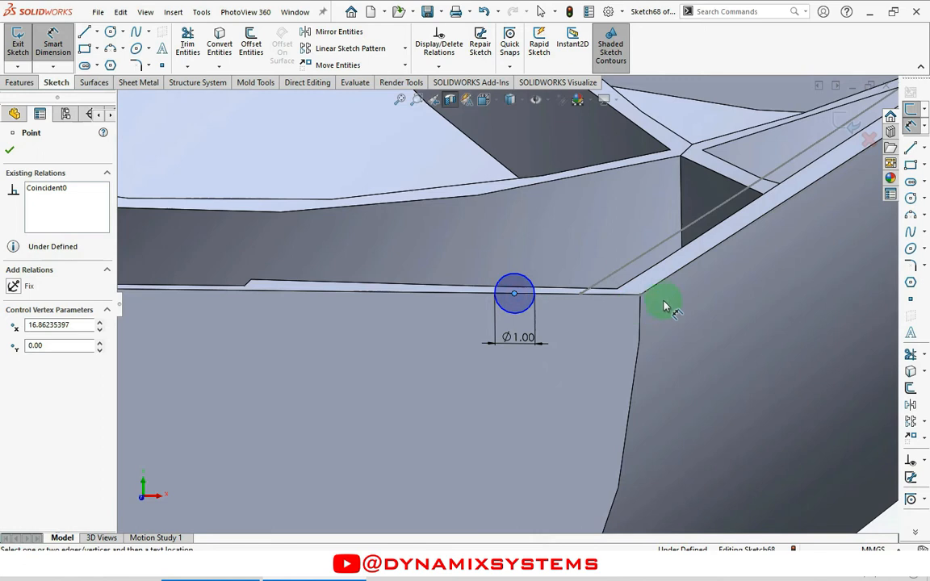
pyautogui.click(590, 374)
pyautogui.write('1')
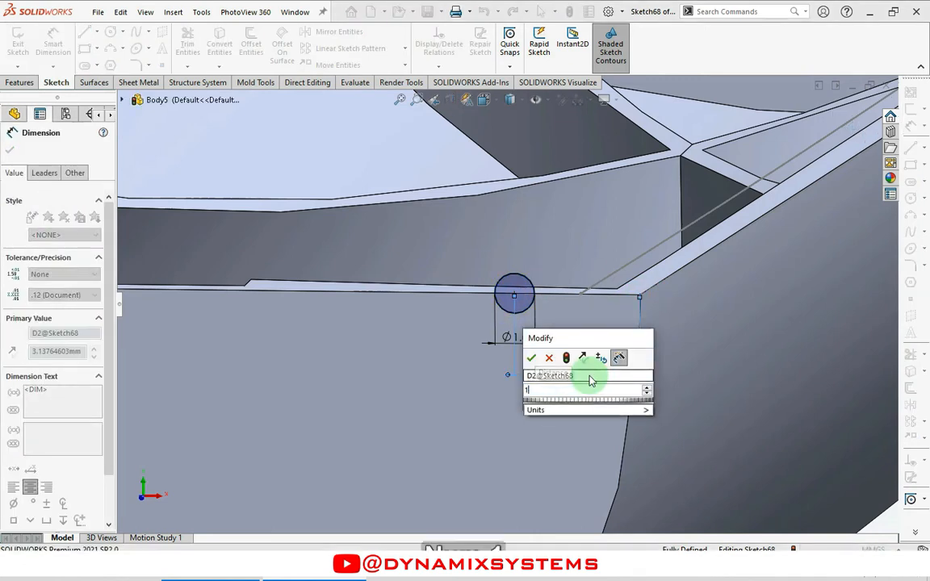
pyautogui.press('Return')
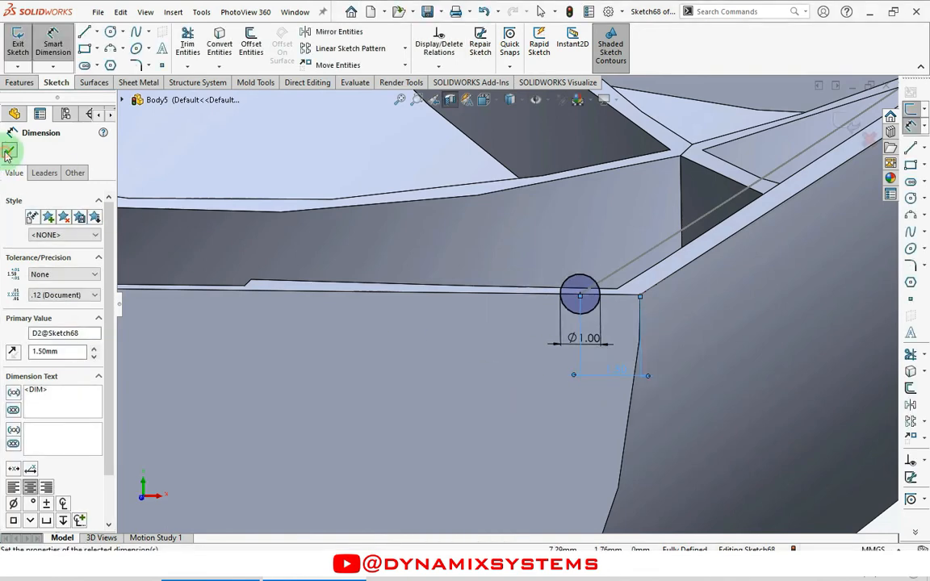
pyautogui.click(9, 152)
pyautogui.click(841, 127)
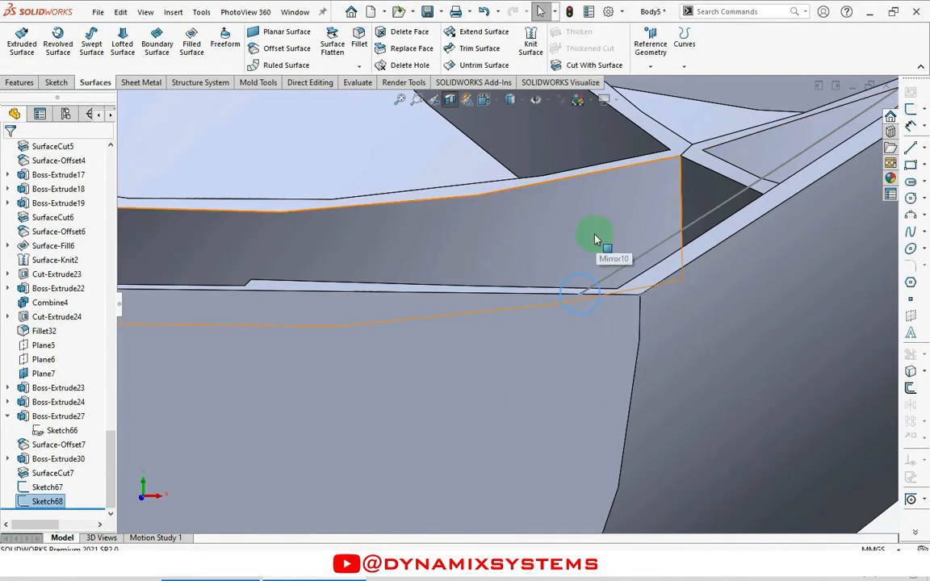
# Try a swept cut using the 1 mm circle sketch as profile and the offset outline sketch as path
pyautogui.scroll(5, 534, 211)
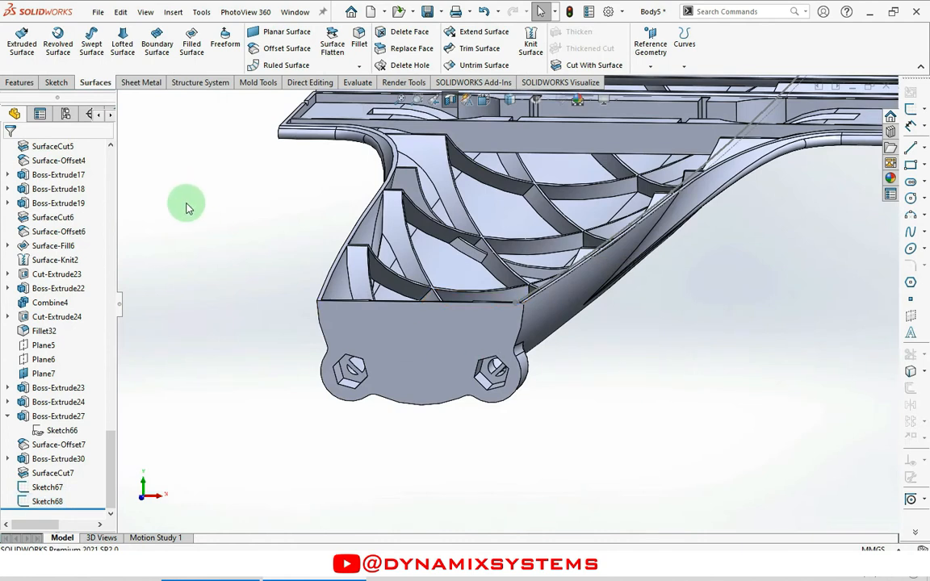
pyautogui.click(20, 83)
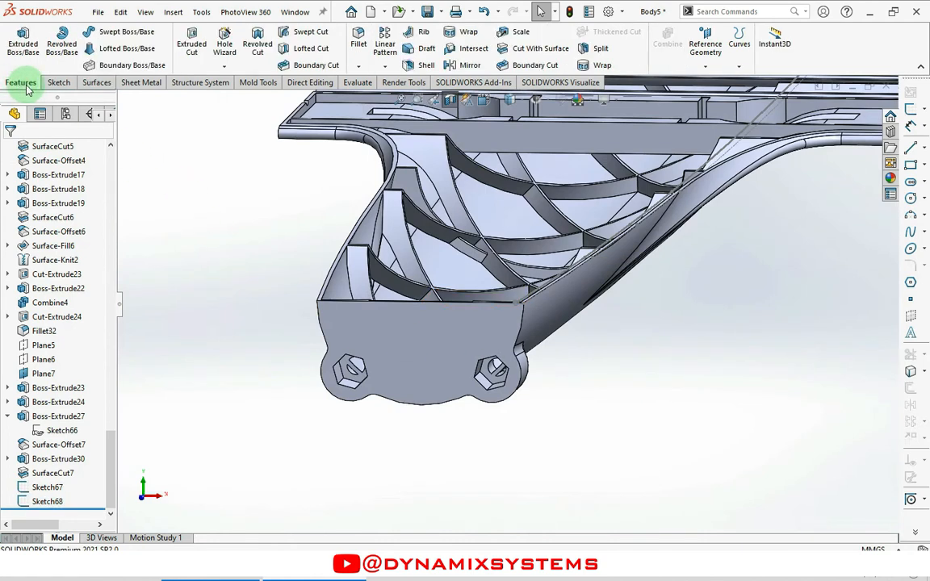
pyautogui.click(310, 34)
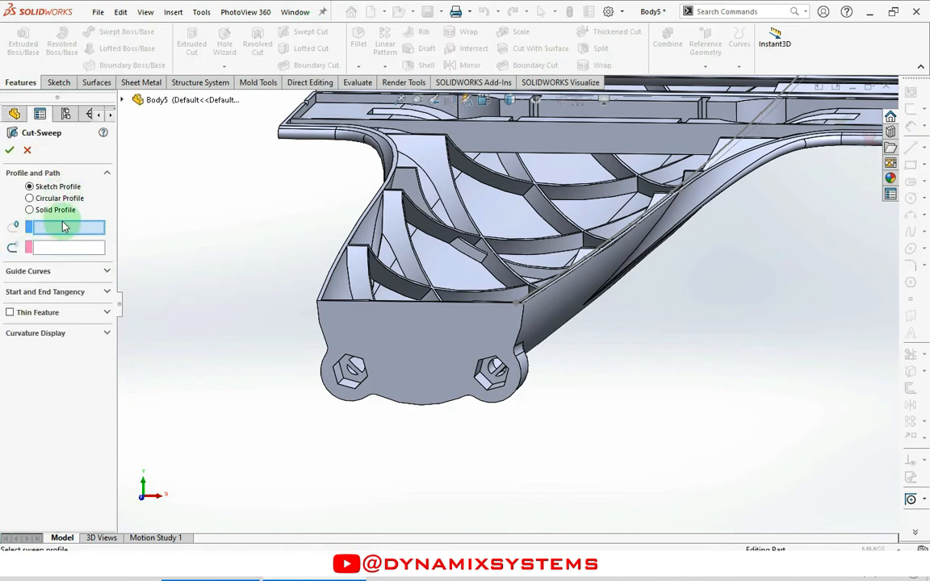
pyautogui.scroll(-5, 532, 291)
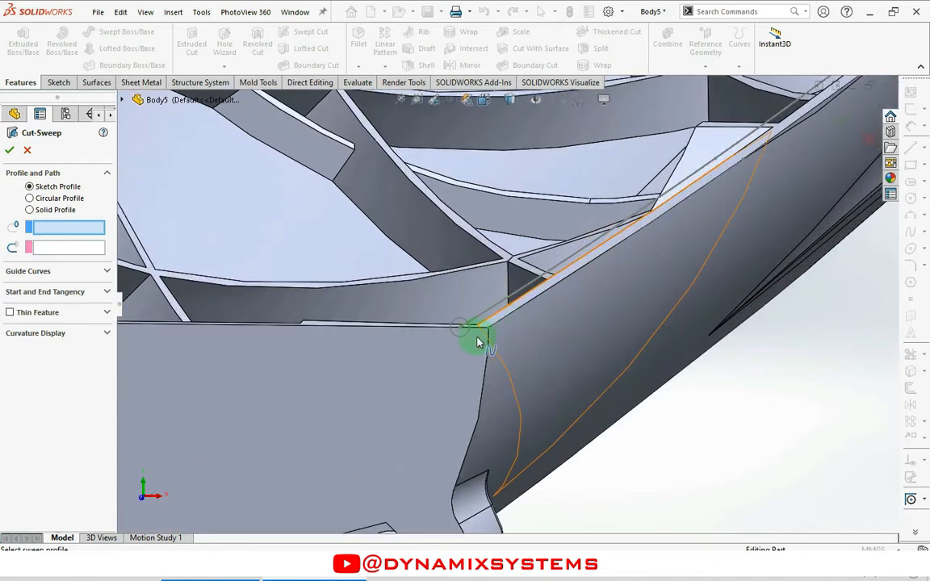
pyautogui.scroll(-3, 469, 339)
pyautogui.click(436, 355)
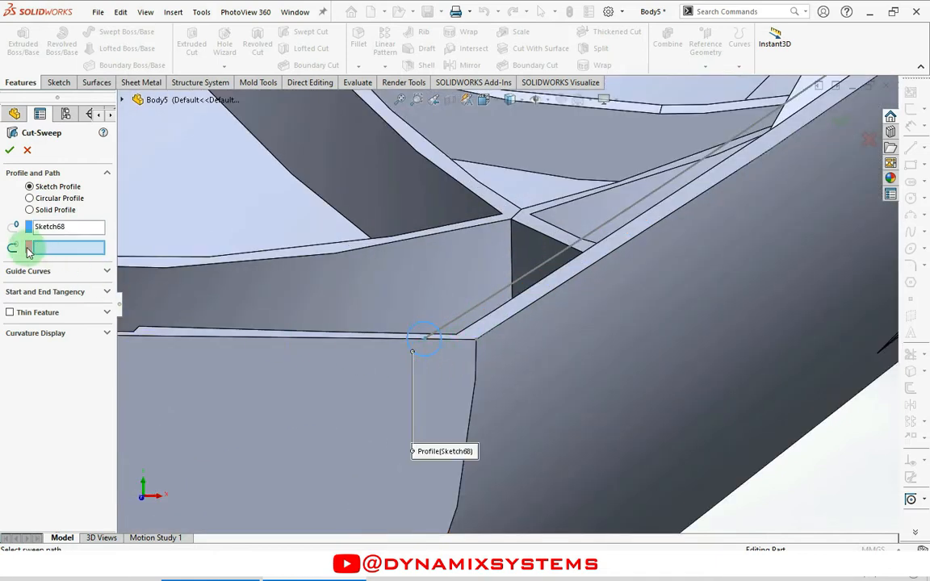
pyautogui.click(464, 322)
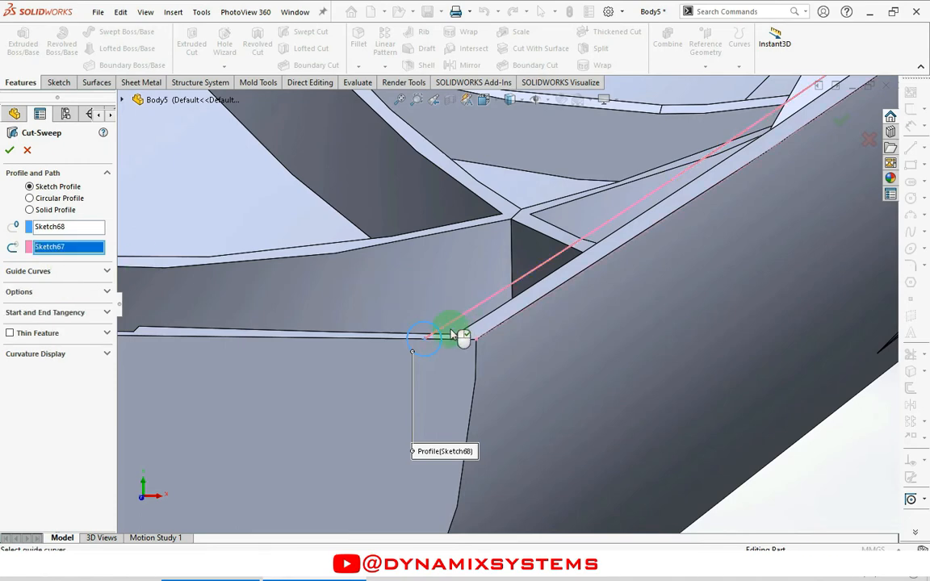
pyautogui.scroll(5, 311, 389)
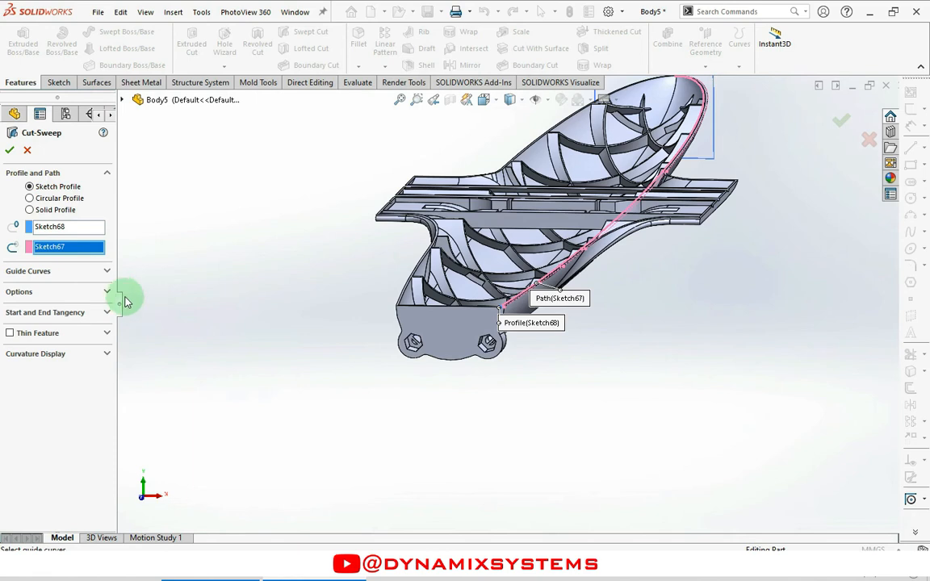
pyautogui.click(8, 151)
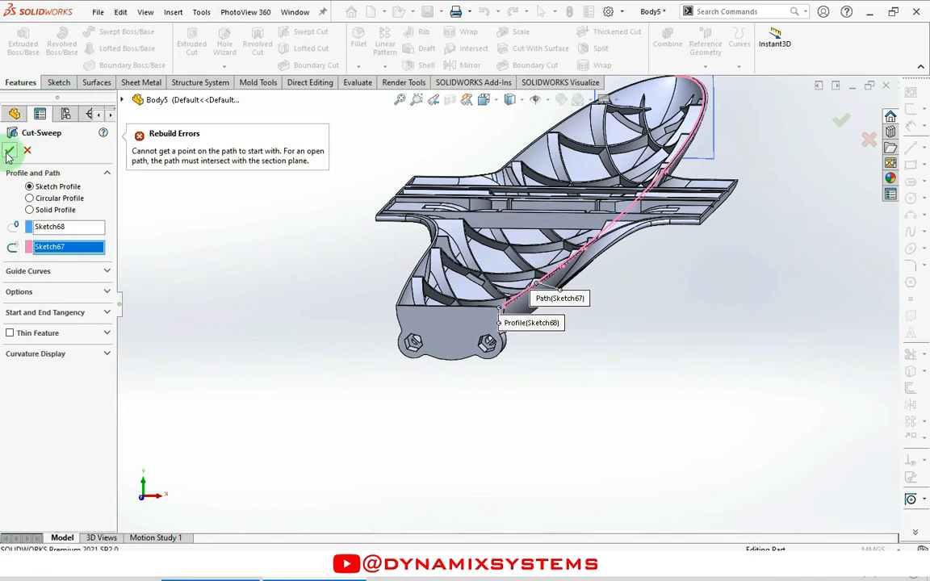
pyautogui.click(105, 272)
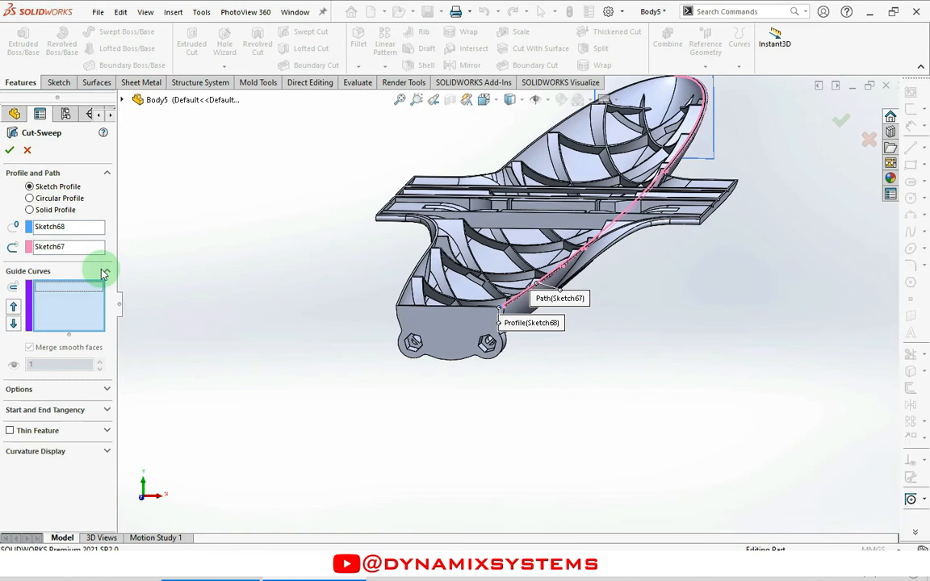
pyautogui.click(102, 390)
pyautogui.moveTo(111, 376); pyautogui.dragTo(103, 435)
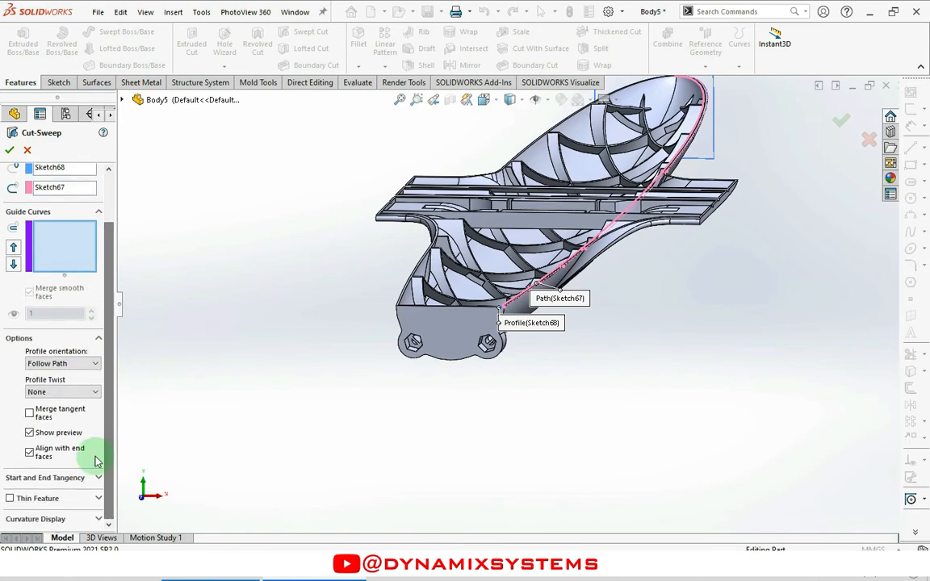
pyautogui.click(69, 478)
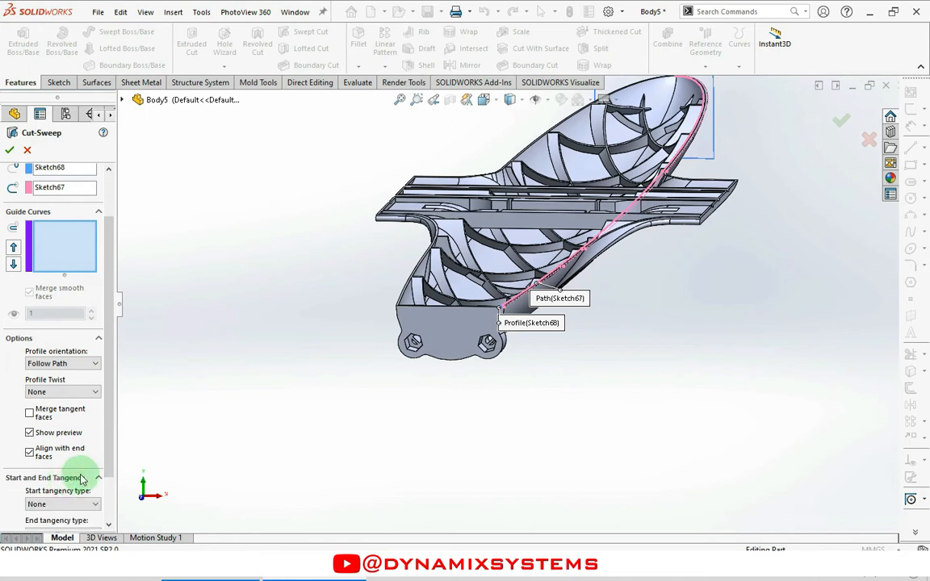
pyautogui.moveTo(113, 461); pyautogui.dragTo(95, 253)
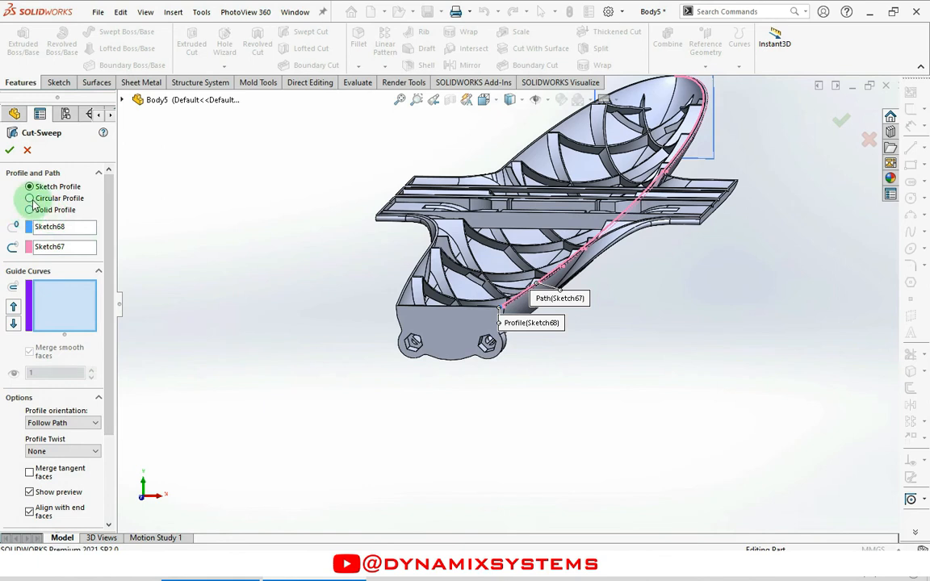
# Switch the swept cut to a circular profile of 1 mm diameter along the offset outline and create it
pyautogui.click(29, 198)
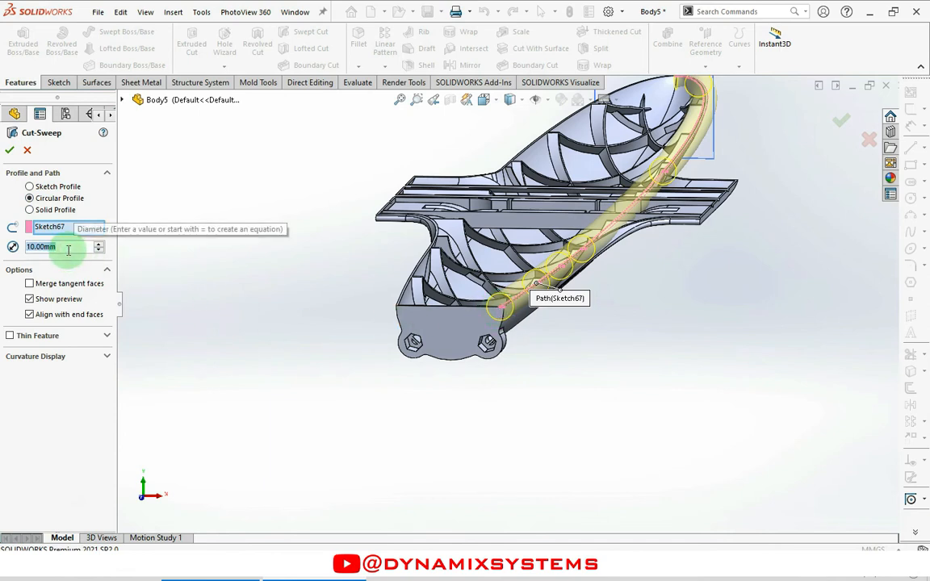
pyautogui.write('1')
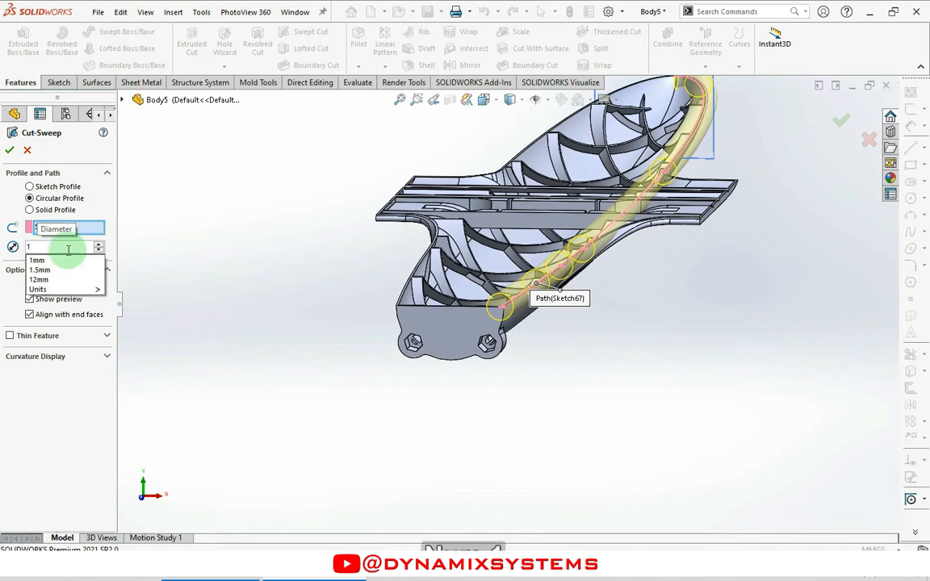
pyautogui.press('Return')
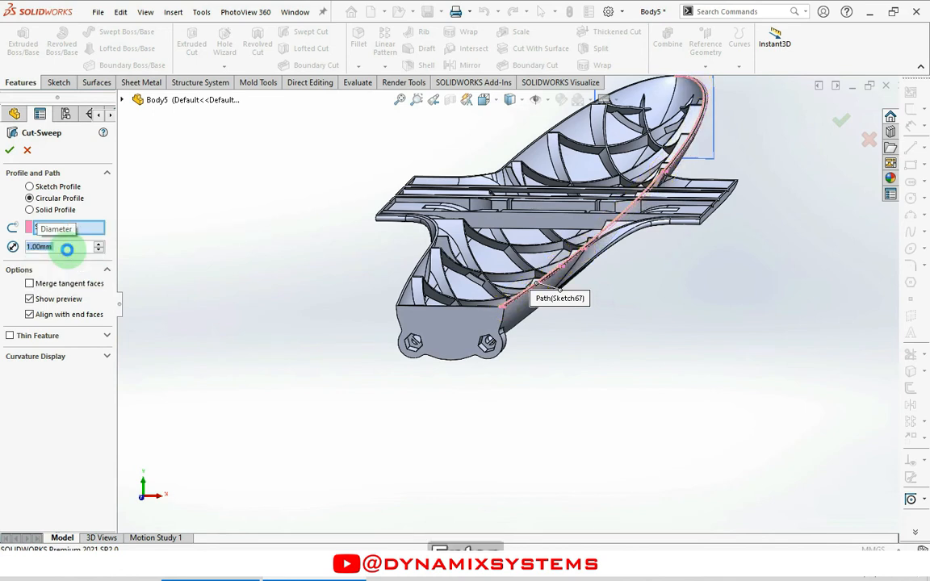
pyautogui.press('Return')
# Examine the swept groove where it passes through the ribs along the fuselage's inner skin
pyautogui.scroll(-4, 502, 315)
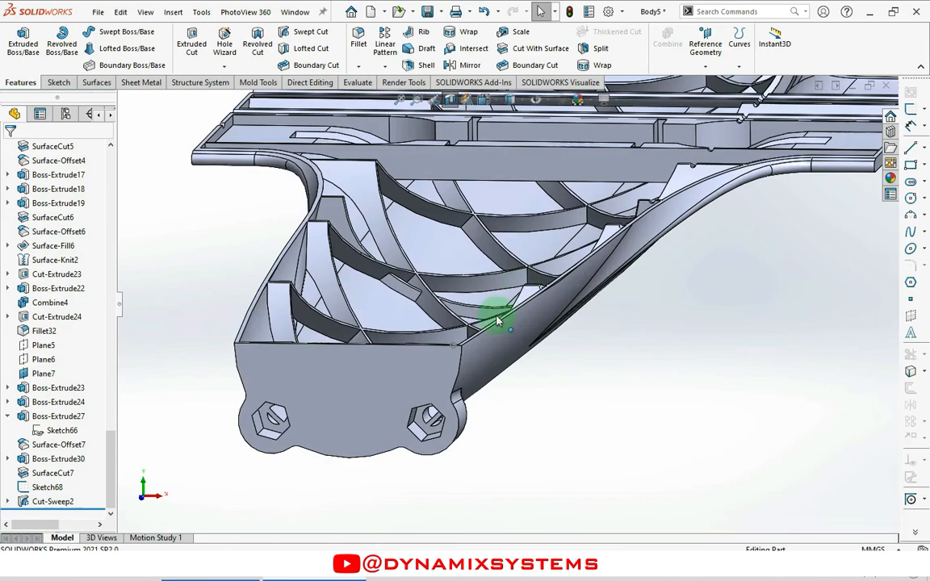
pyautogui.scroll(-8, 503, 315)
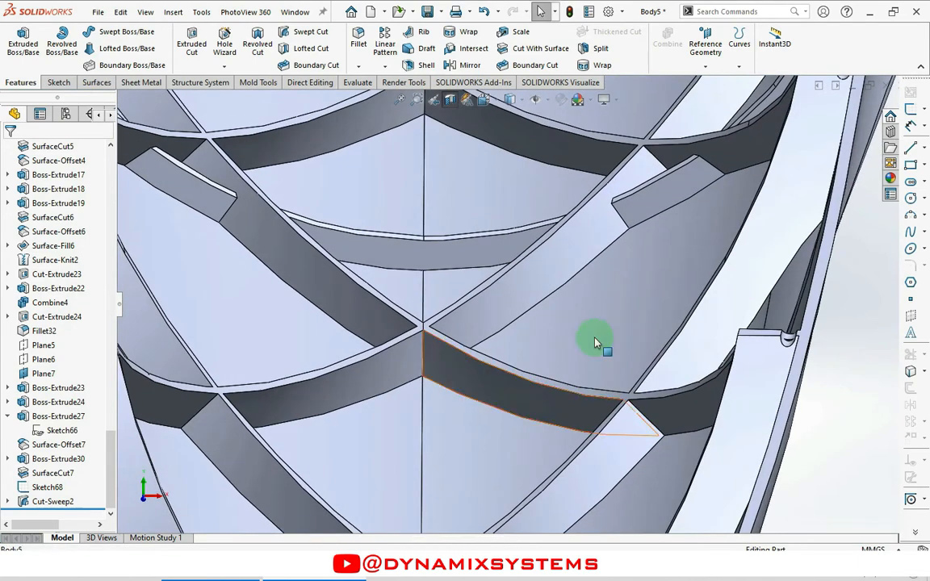
pyautogui.scroll(-6, 795, 324)
pyautogui.moveTo(631, 378); pyautogui.dragTo(638, 351, button='middle')
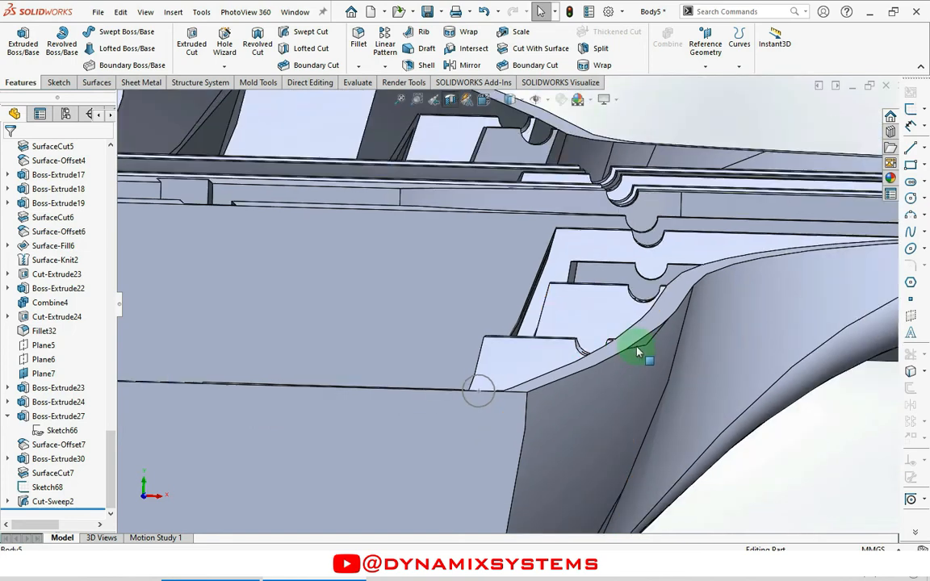
pyautogui.scroll(2, 634, 353)
pyautogui.scroll(-2, 469, 162)
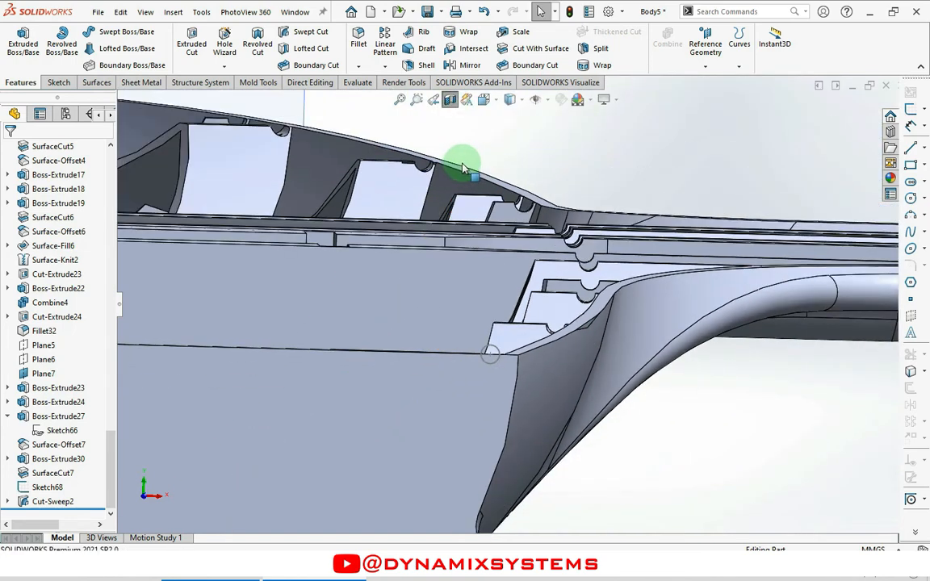
pyautogui.scroll(3, 291, 184)
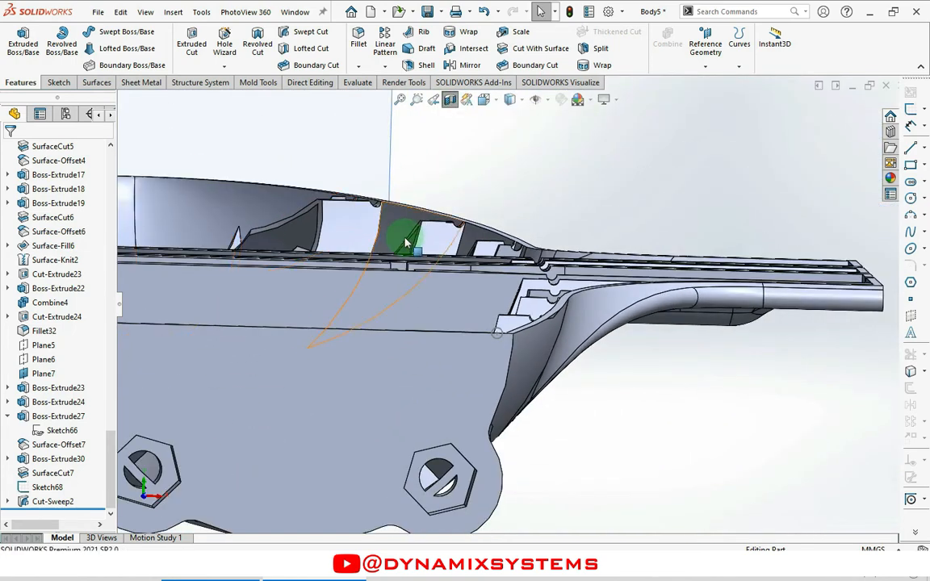
pyautogui.scroll(2, 408, 242)
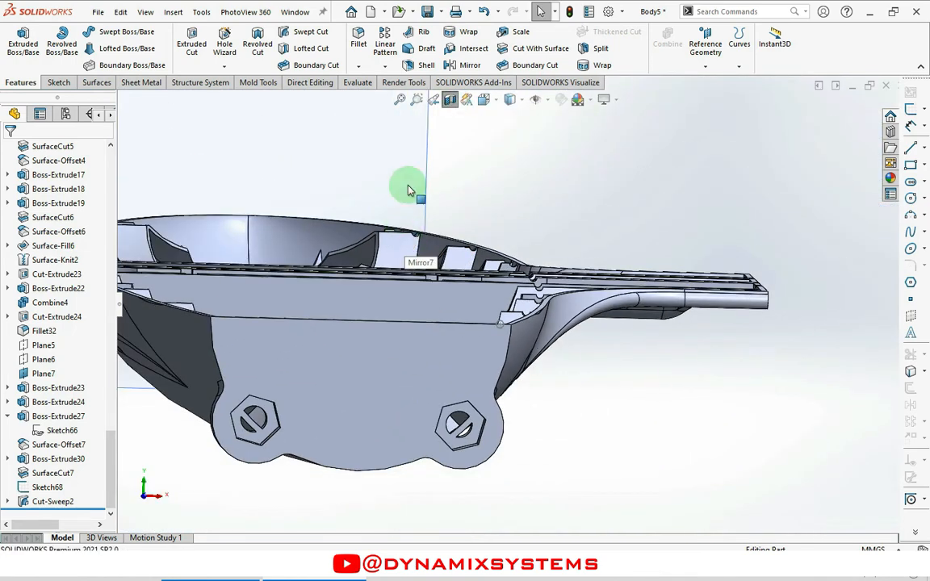
# Turn off the section view and mirror the swept cut about the Right Plane
pyautogui.click(449, 102)
pyautogui.scroll(3, 511, 312)
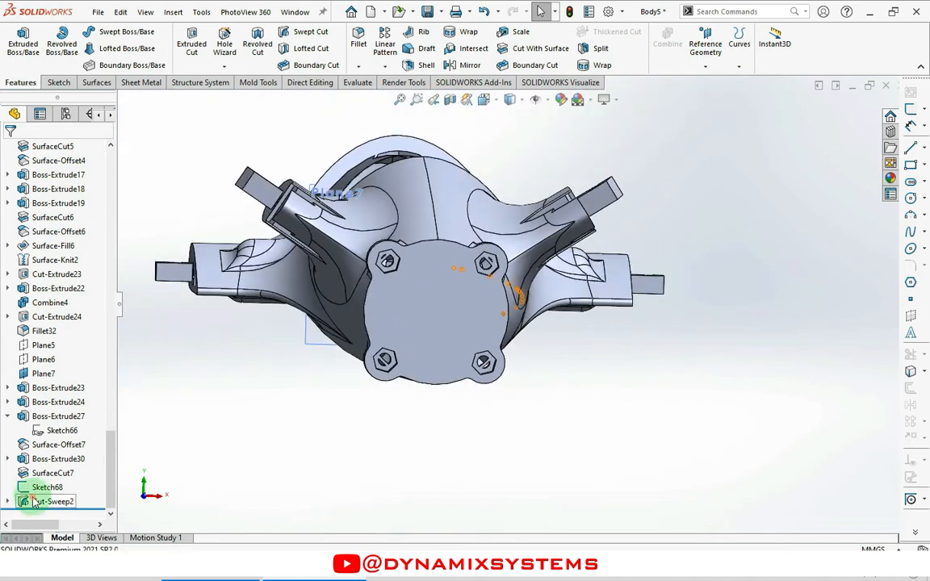
pyautogui.click(34, 502)
pyautogui.moveTo(114, 443); pyautogui.dragTo(135, 138)
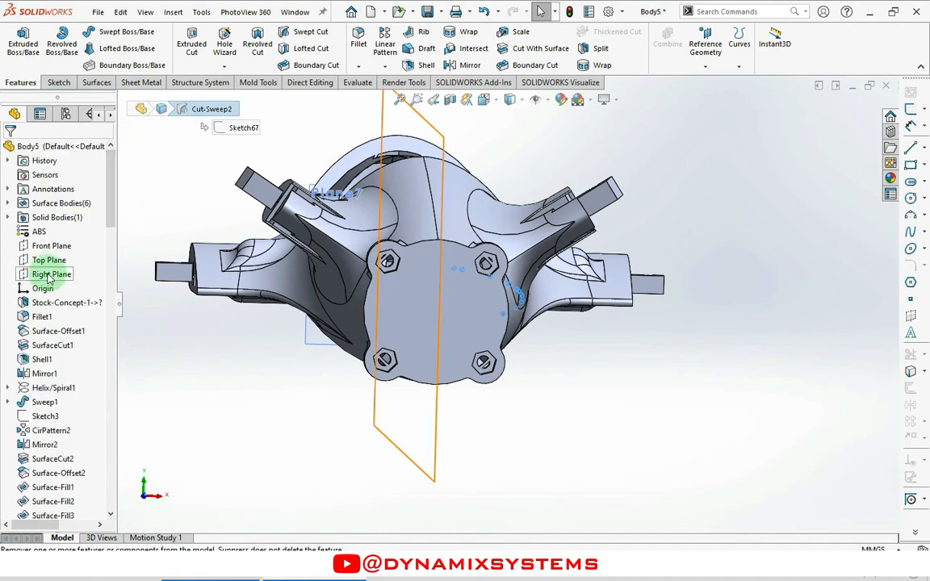
pyautogui.keyDown('ctrl'); pyautogui.click(50, 274); pyautogui.keyUp('ctrl')
pyautogui.click(469, 64)
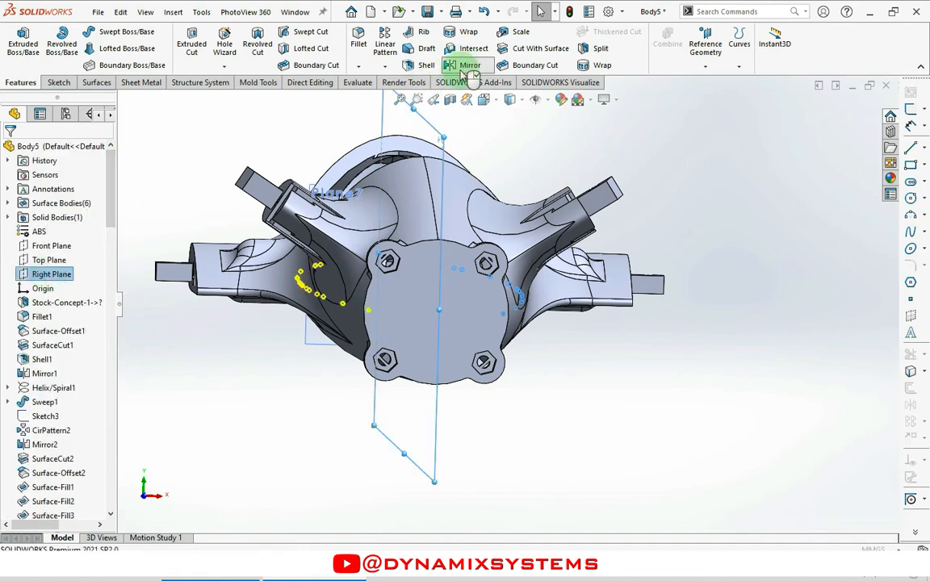
pyautogui.click(13, 151)
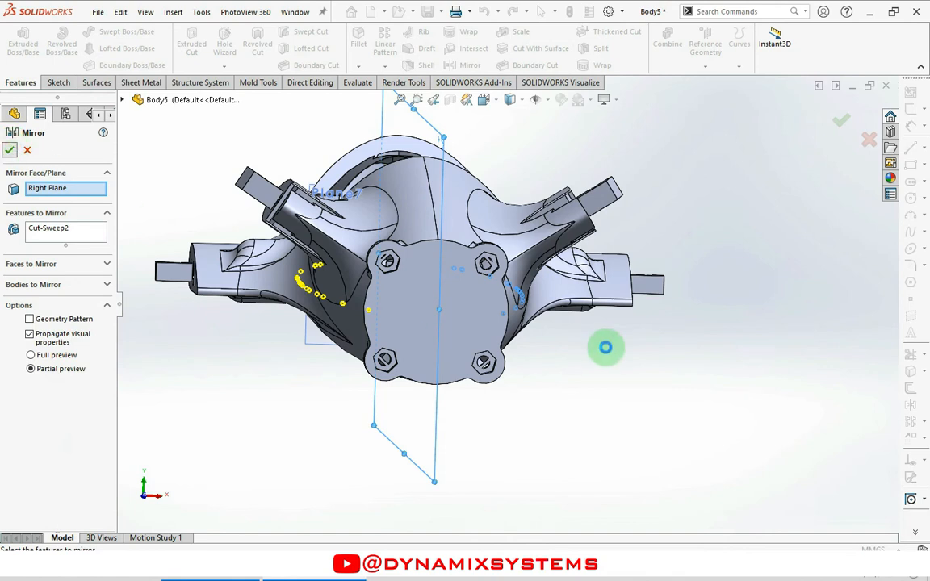
# Delete the unused 1 mm circle sketch, Sketch68, from the feature tree
pyautogui.moveTo(111, 201); pyautogui.dragTo(113, 493)
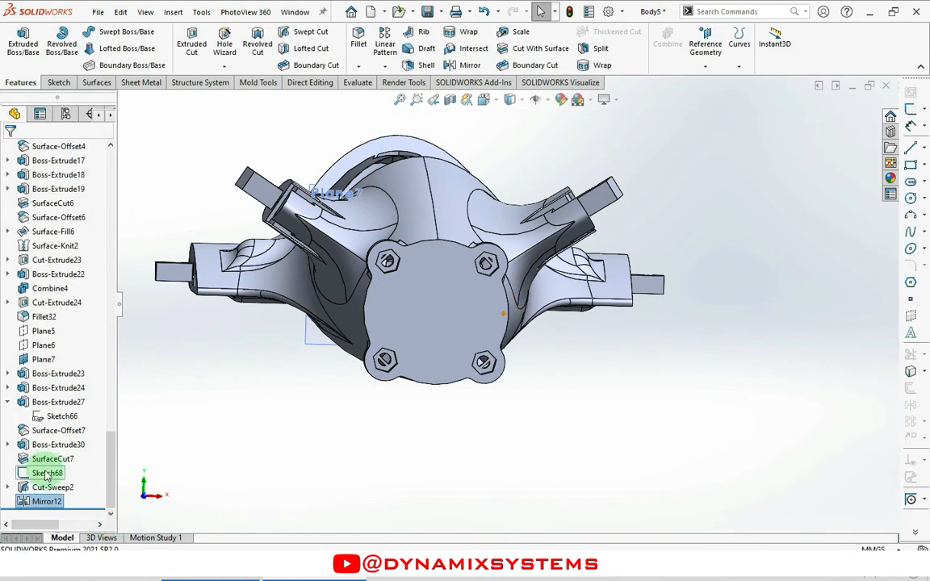
pyautogui.click(50, 473)
pyautogui.press('Delete')
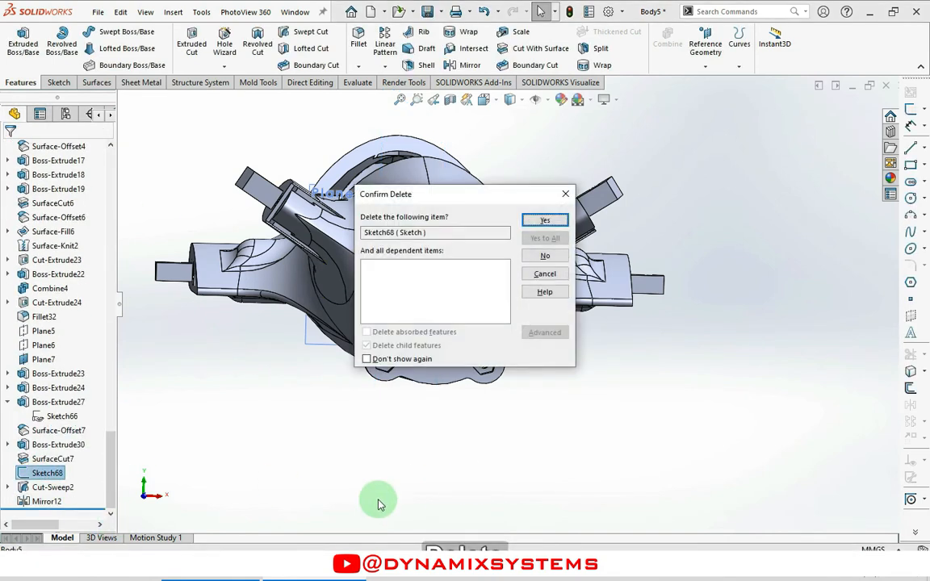
pyautogui.click(545, 221)
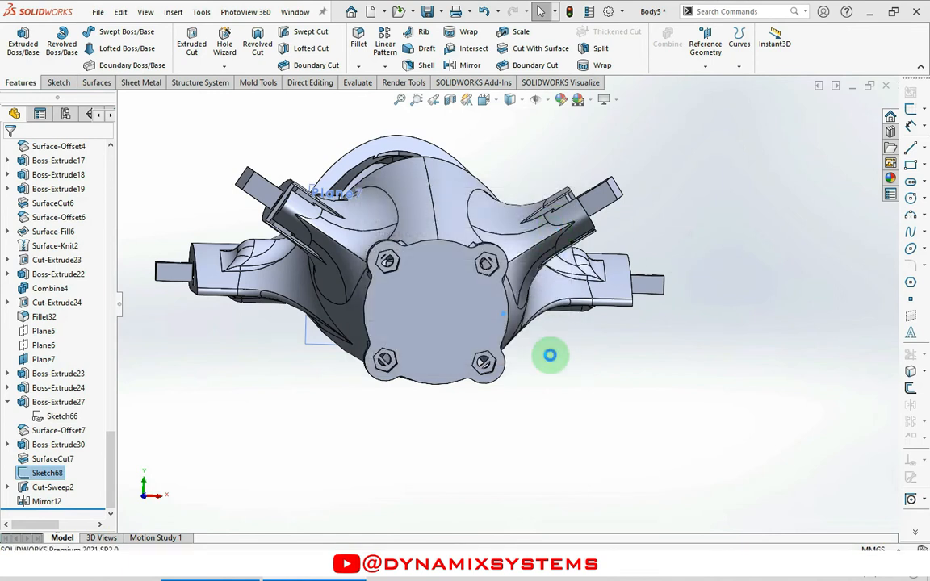
# Show the hidden reference planes Plane5 and Plane6 across the fuselage
pyautogui.click(32, 360)
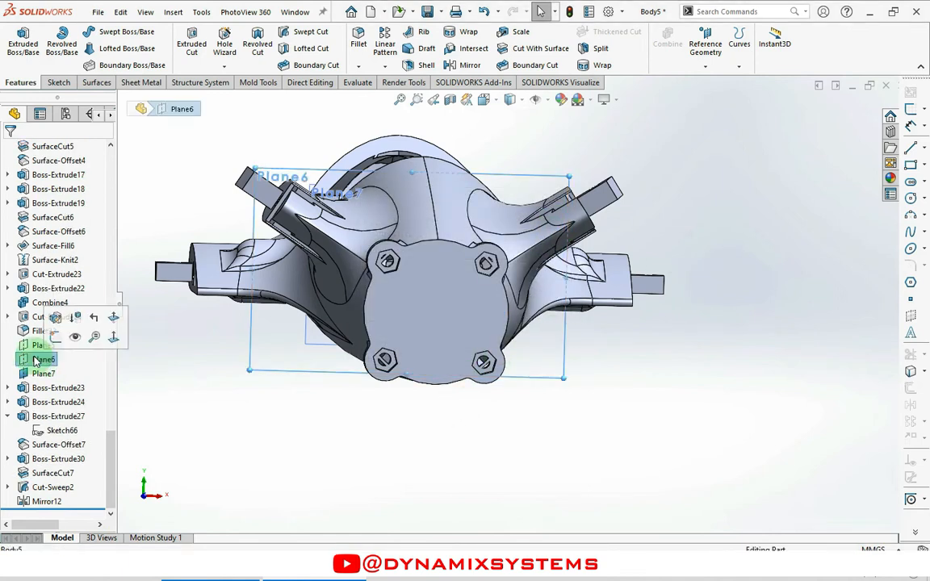
pyautogui.keyDown('ctrl'); pyautogui.click(27, 347); pyautogui.keyUp('ctrl')
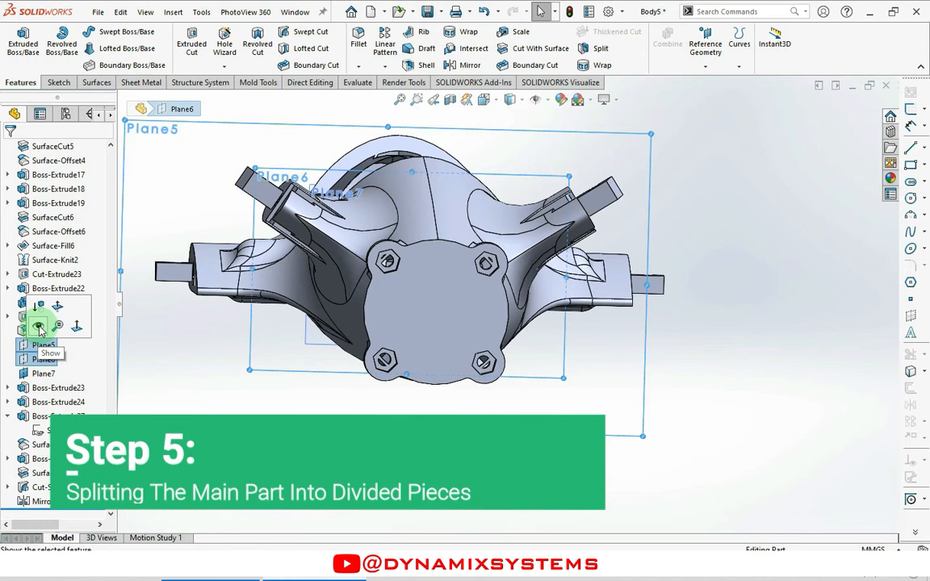
pyautogui.click(739, 326)
pyautogui.scroll(3, 727, 339)
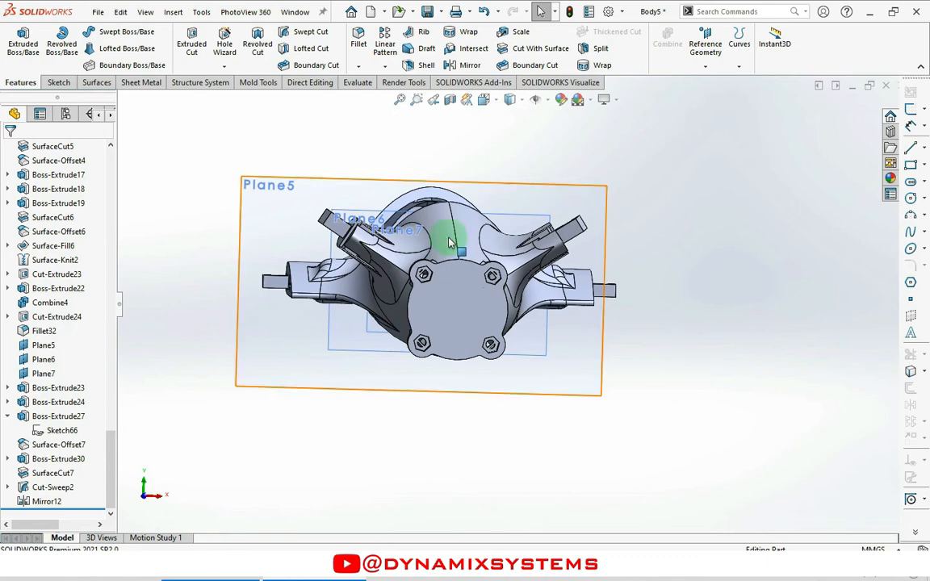
pyautogui.moveTo(428, 216); pyautogui.dragTo(468, 254, button='middle')
pyautogui.scroll(4, 472, 256)
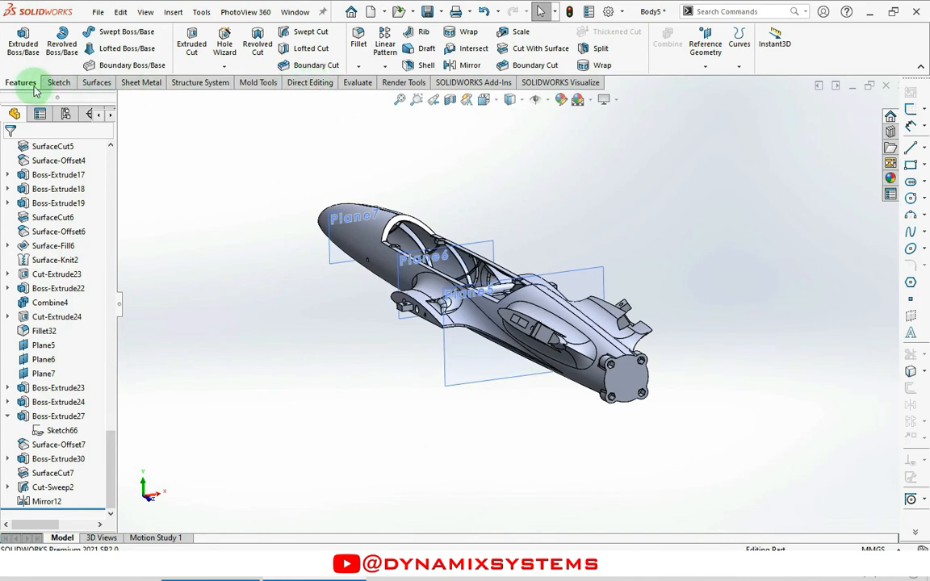
# Start a Split of the fuselage with Plane5, Plane6 and Plane7 as trim tools and cut all bodies
pyautogui.click(604, 50)
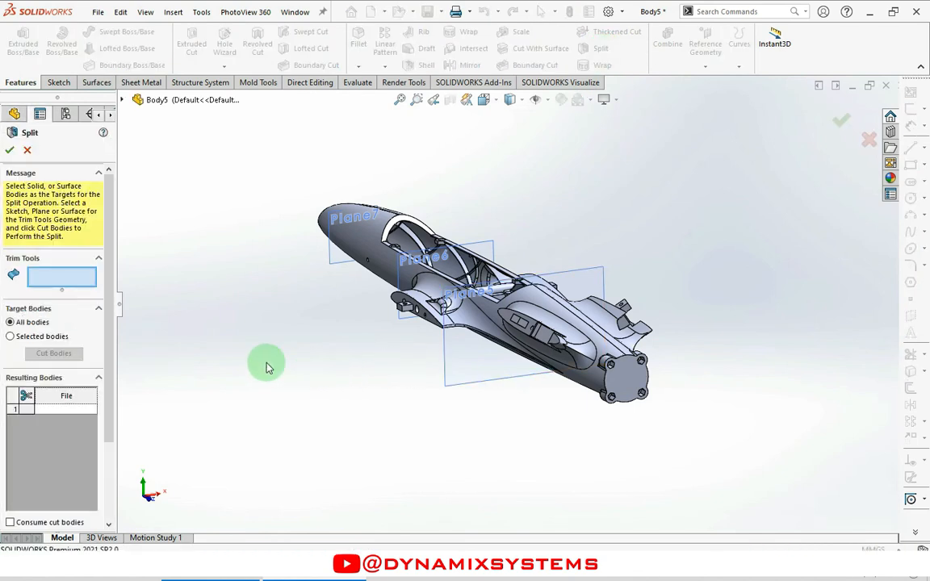
pyautogui.click(481, 348)
pyautogui.click(485, 255)
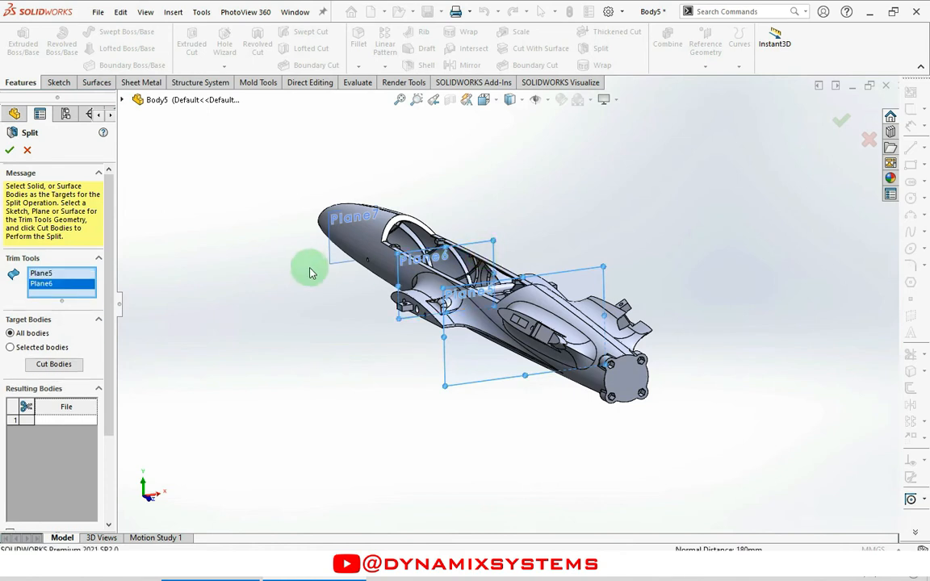
pyautogui.click(338, 260)
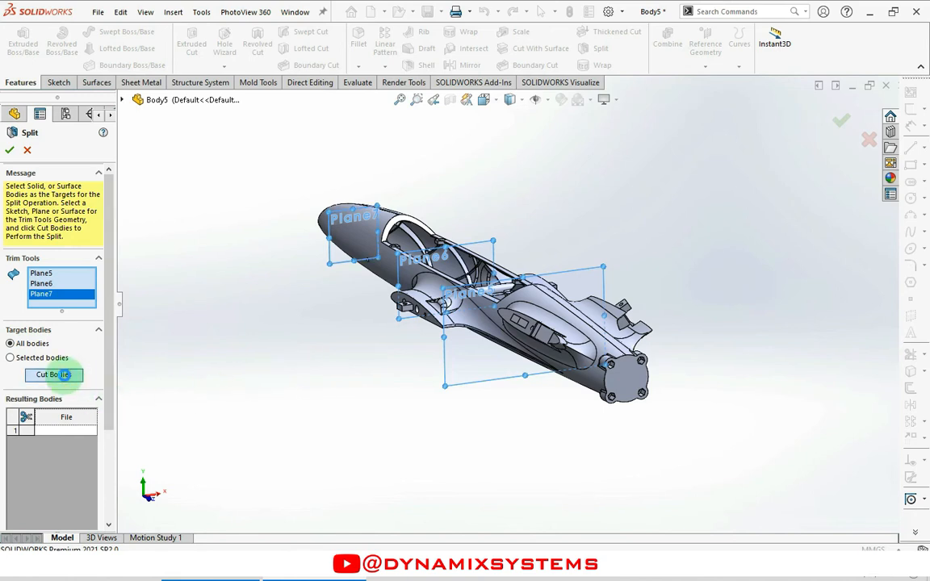
pyautogui.click(42, 378)
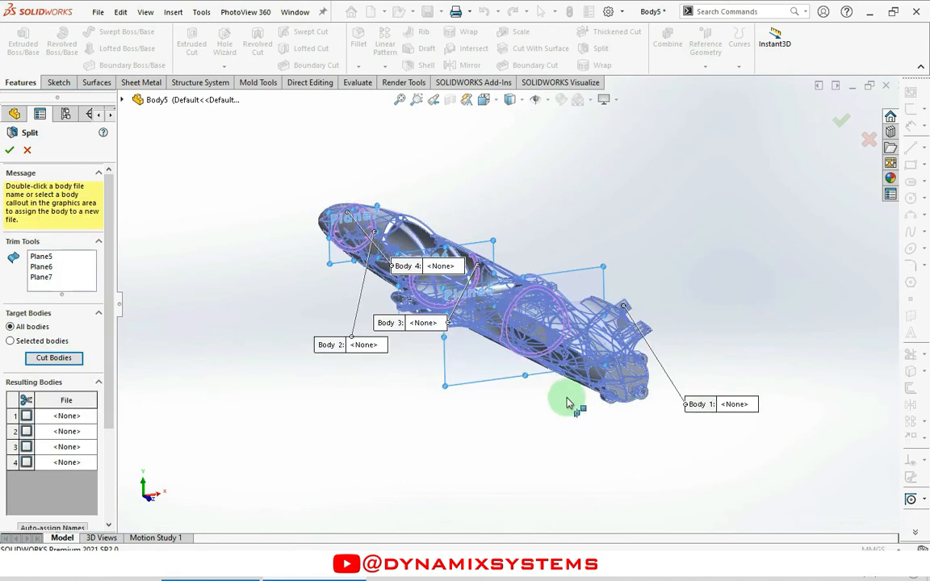
# Spread the four resulting-body callouts clear of the fuselage so each one is readable
pyautogui.moveTo(436, 274); pyautogui.dragTo(263, 202)
pyautogui.moveTo(361, 349); pyautogui.dragTo(440, 154)
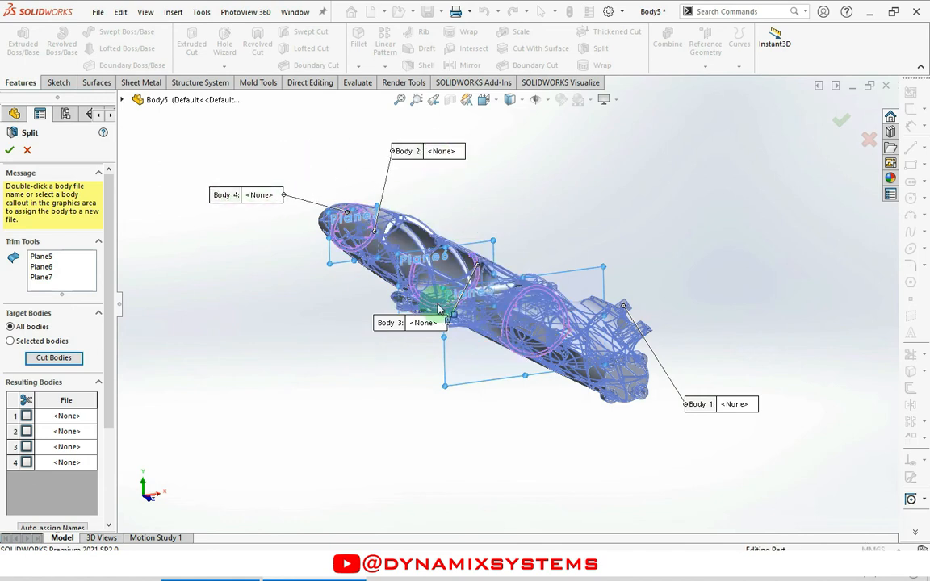
pyautogui.moveTo(423, 323); pyautogui.dragTo(544, 171)
pyautogui.moveTo(718, 405); pyautogui.dragTo(698, 214)
# Include all four resulting bodies, 1 to 4, in the split
pyautogui.moveTo(516, 355); pyautogui.dragTo(339, 388, button='middle')
pyautogui.click(34, 360)
pyautogui.click(26, 416)
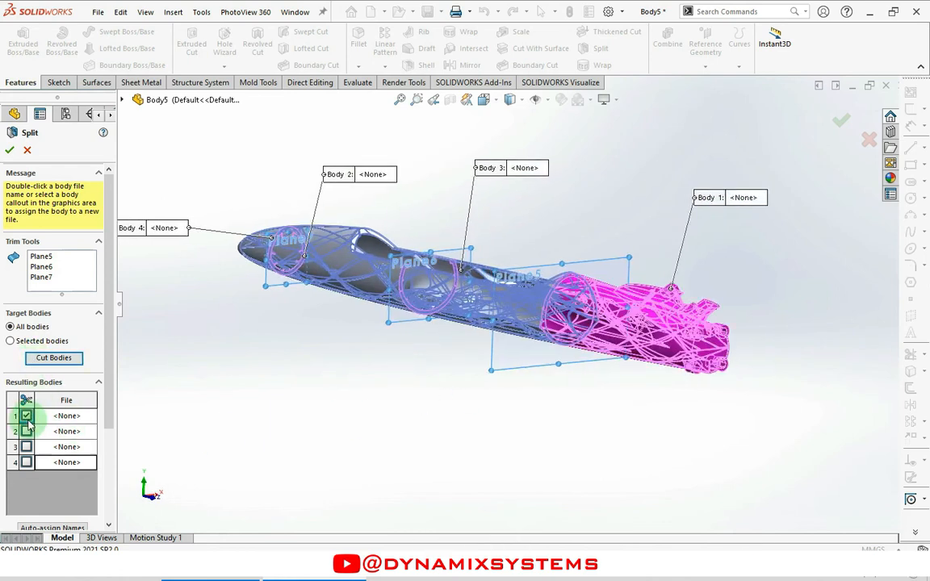
pyautogui.click(26, 432)
pyautogui.click(26, 447)
pyautogui.click(26, 462)
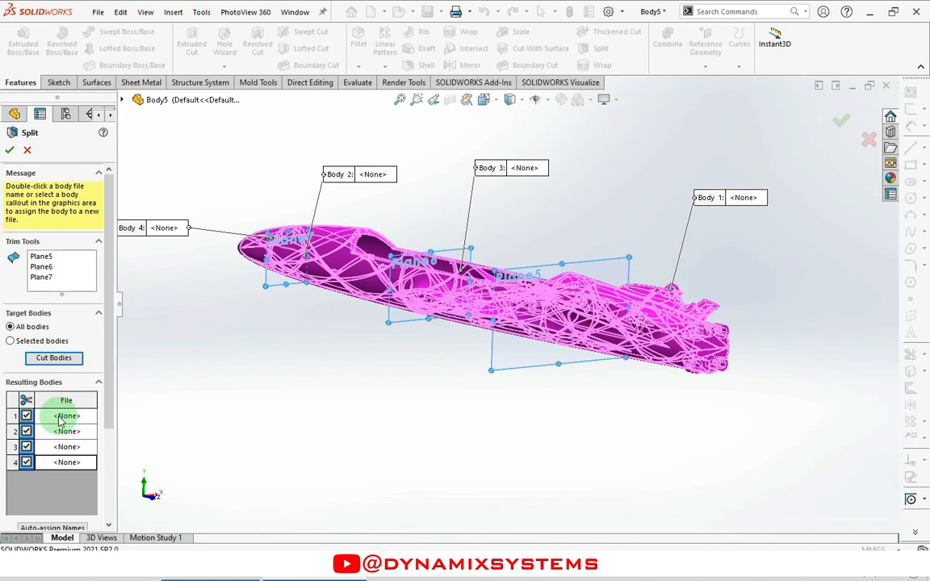
# Auto-assign part file names to the four split bodies and create the split
pyautogui.doubleClick(67, 416)
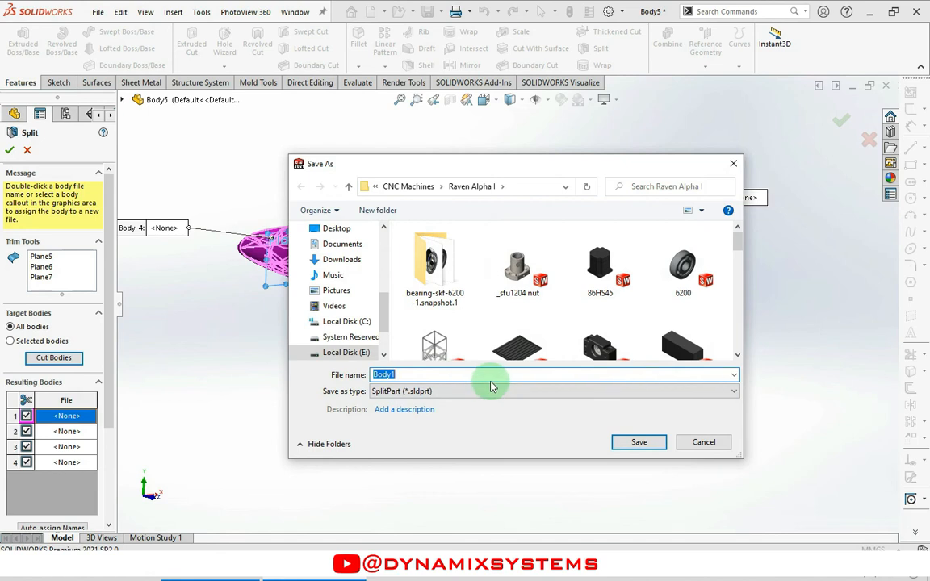
pyautogui.click(703, 442)
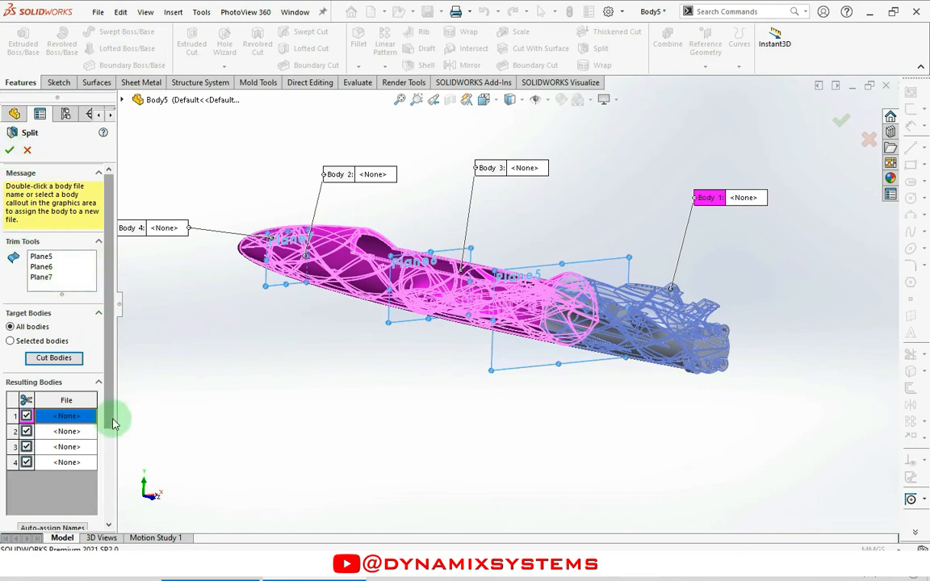
pyautogui.scroll(-3, 113, 423)
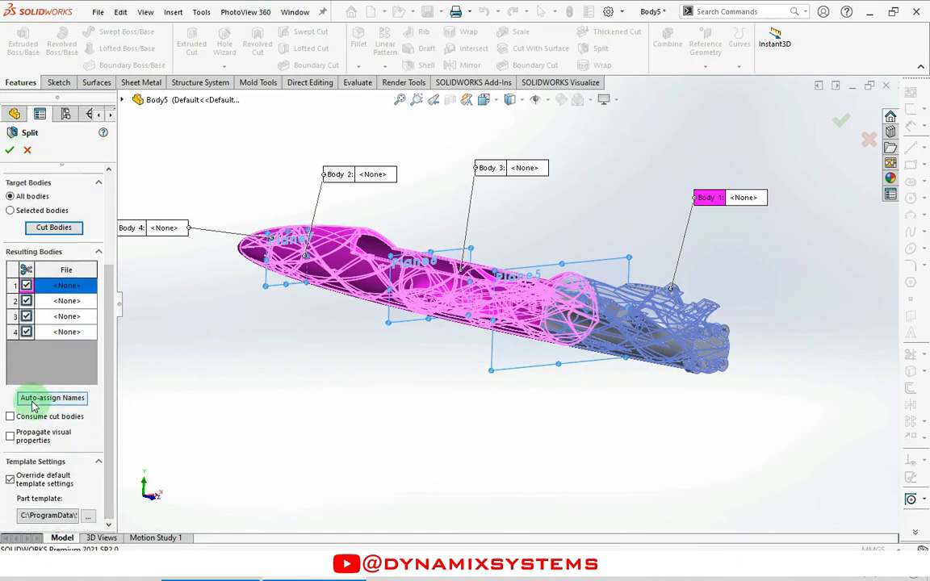
pyautogui.click(53, 401)
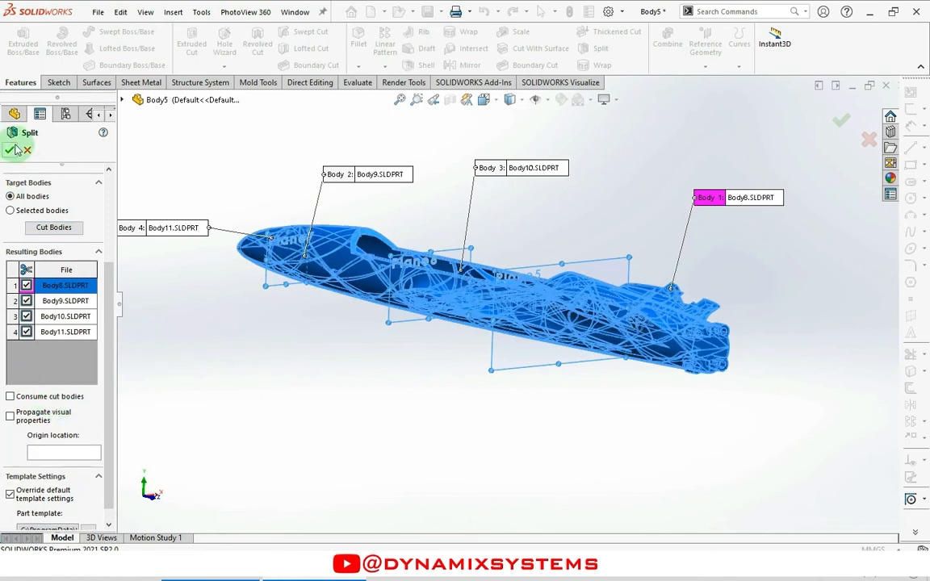
pyautogui.scroll(3, 113, 290)
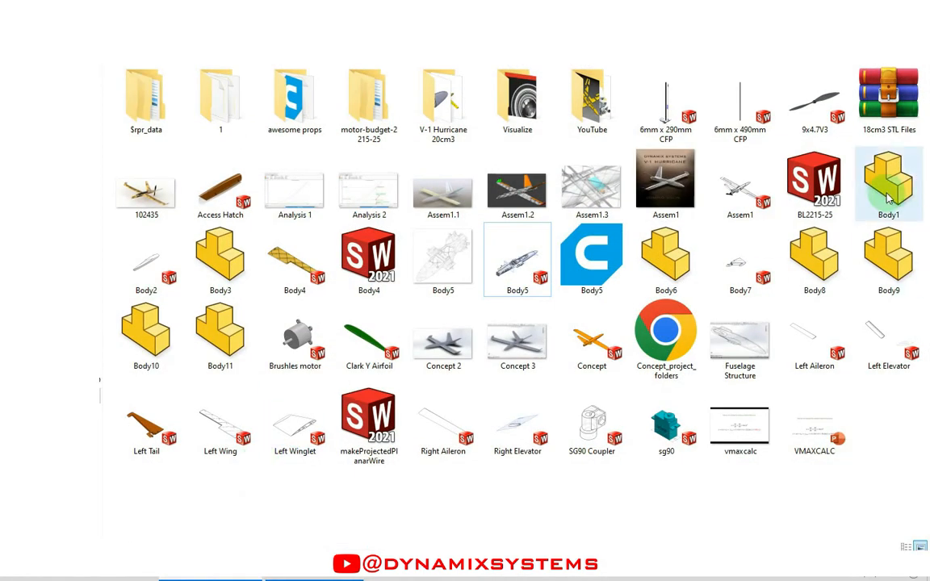
# Open the Body1 part file from the project folder in SOLIDWORKS and fit its contents in view
pyautogui.click(888, 194)
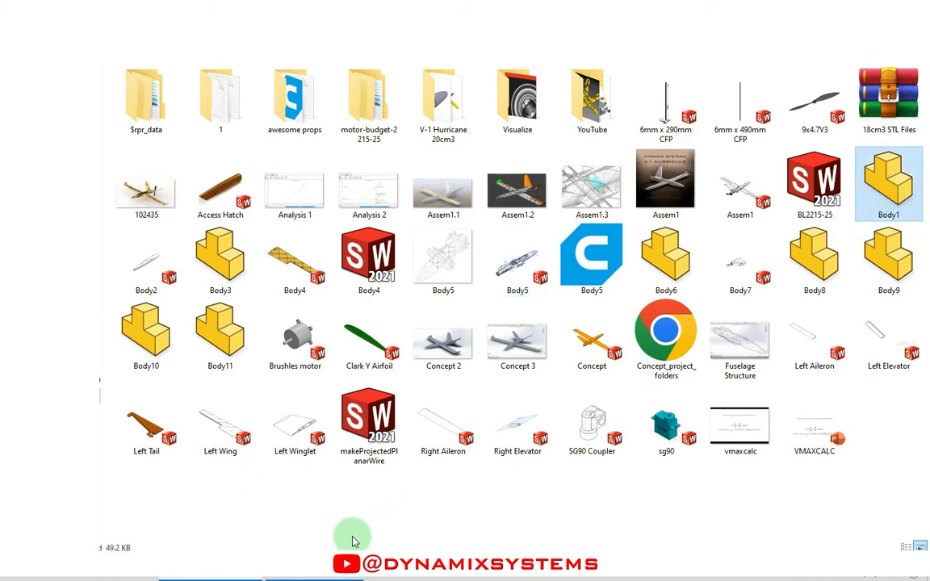
pyautogui.moveTo(889, 194); pyautogui.dragTo(367, 282)
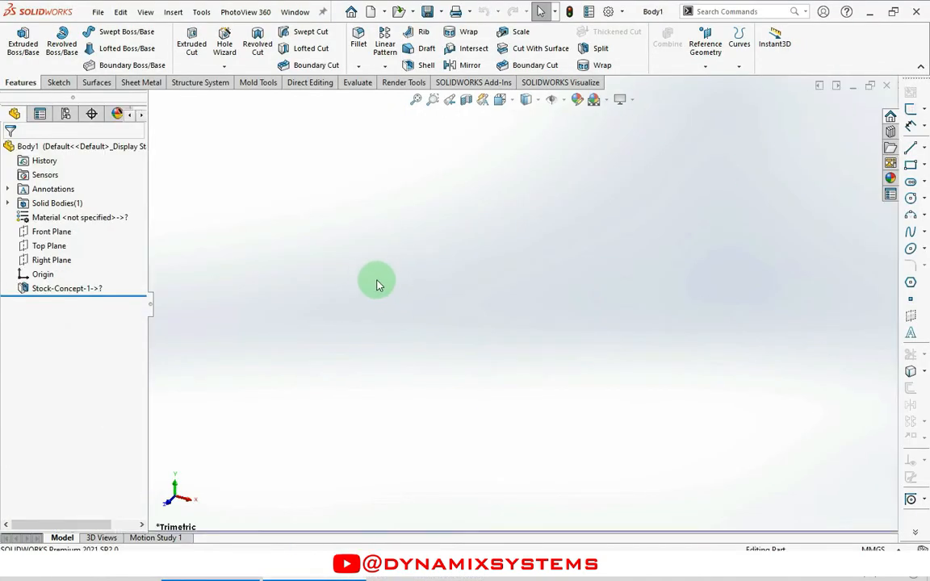
pyautogui.click(416, 99)
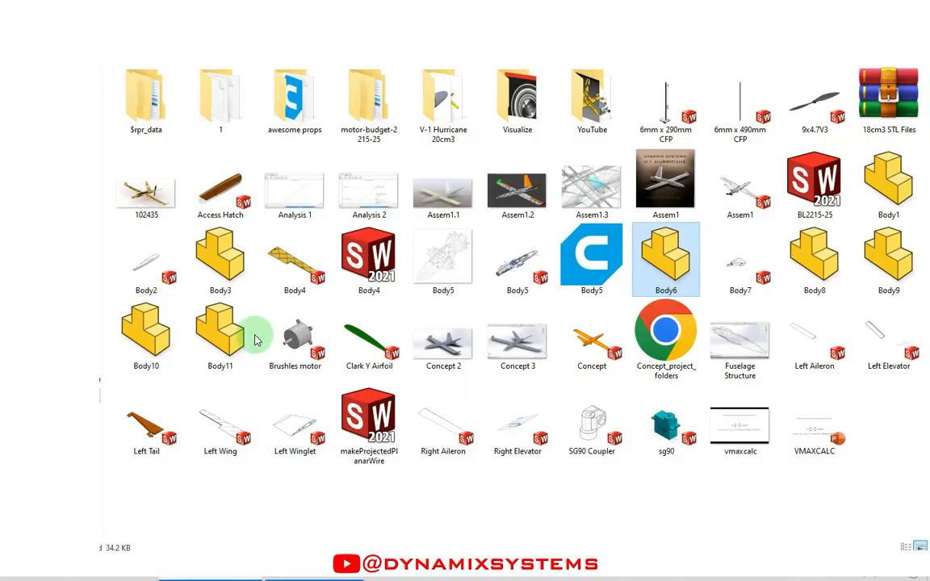
# Open the Body11 part from the project folder and inspect the pin holes on its open-topped split face
pyautogui.moveTo(231, 331); pyautogui.dragTo(484, 310)
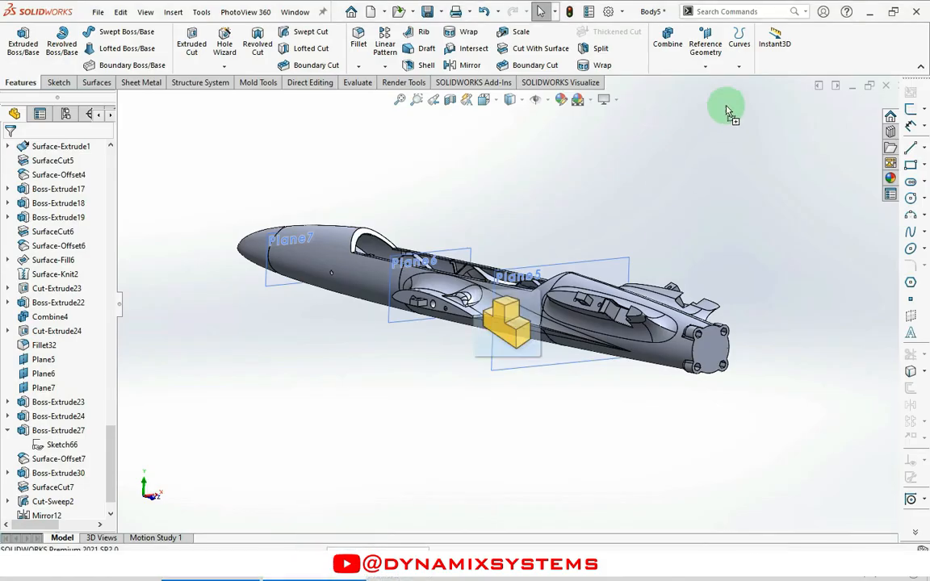
pyautogui.moveTo(473, 328); pyautogui.dragTo(642, 268, button='middle')
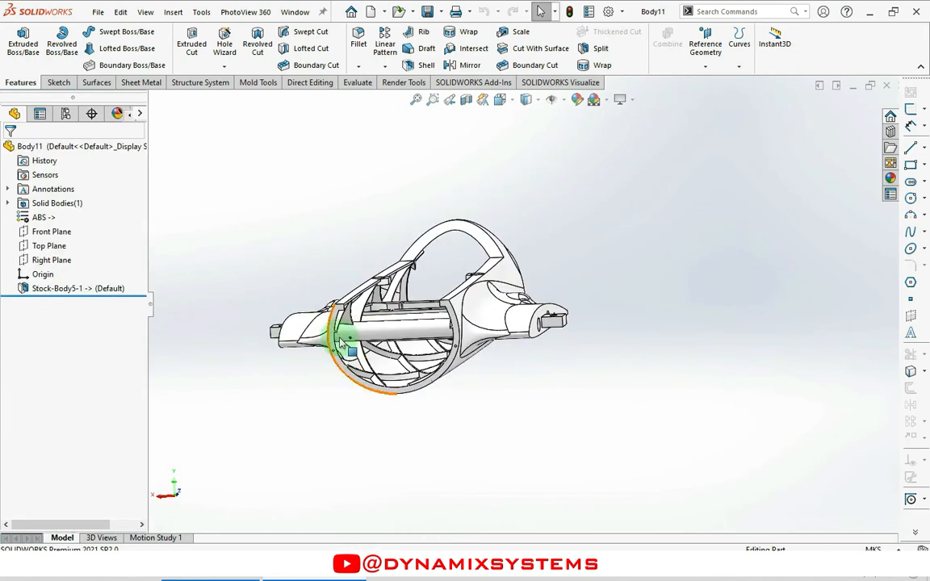
pyautogui.scroll(-5, 332, 332)
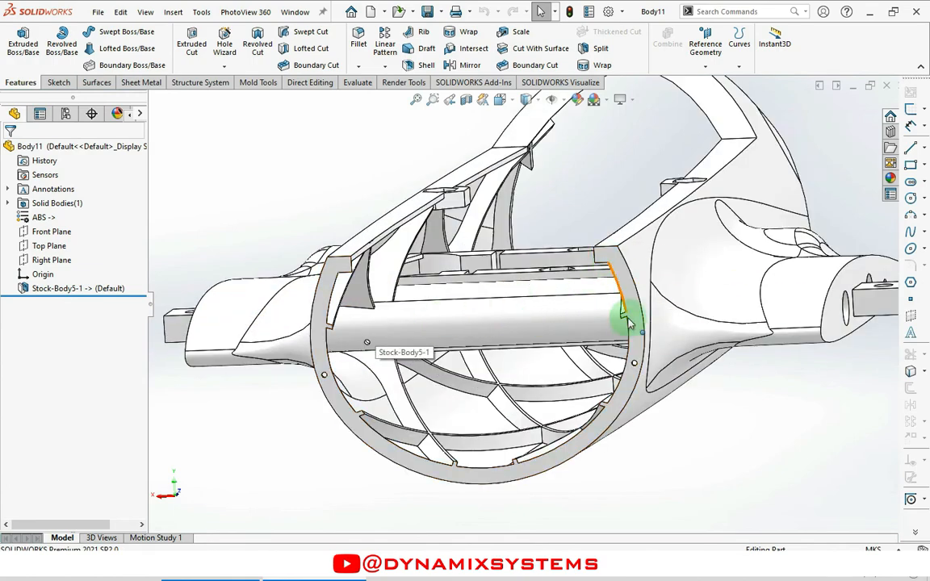
pyautogui.scroll(4, 696, 162)
# Examine the closed ring at the opposite end of Body11, including the small pin holes on both sides
pyautogui.moveTo(727, 184); pyautogui.dragTo(681, 347, button='middle')
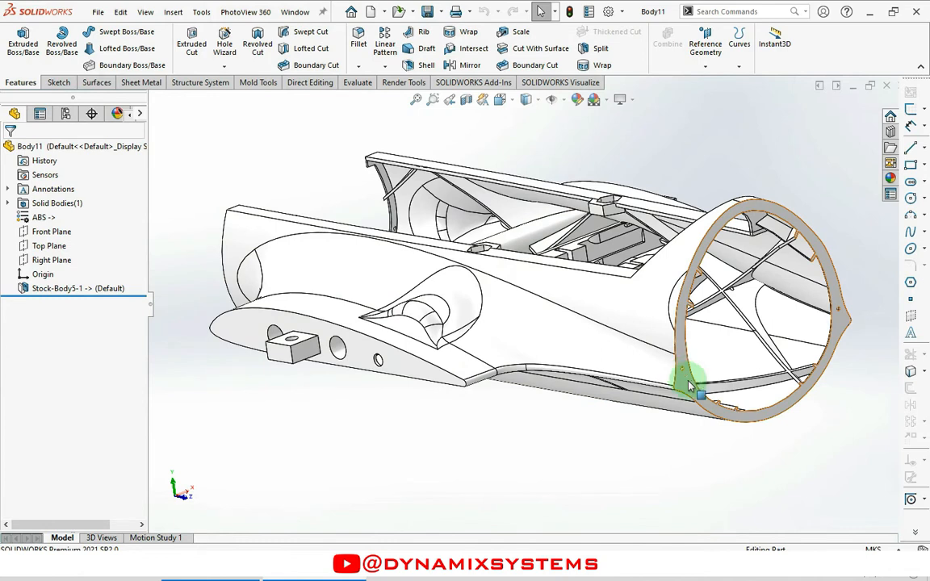
pyautogui.scroll(-5, 684, 380)
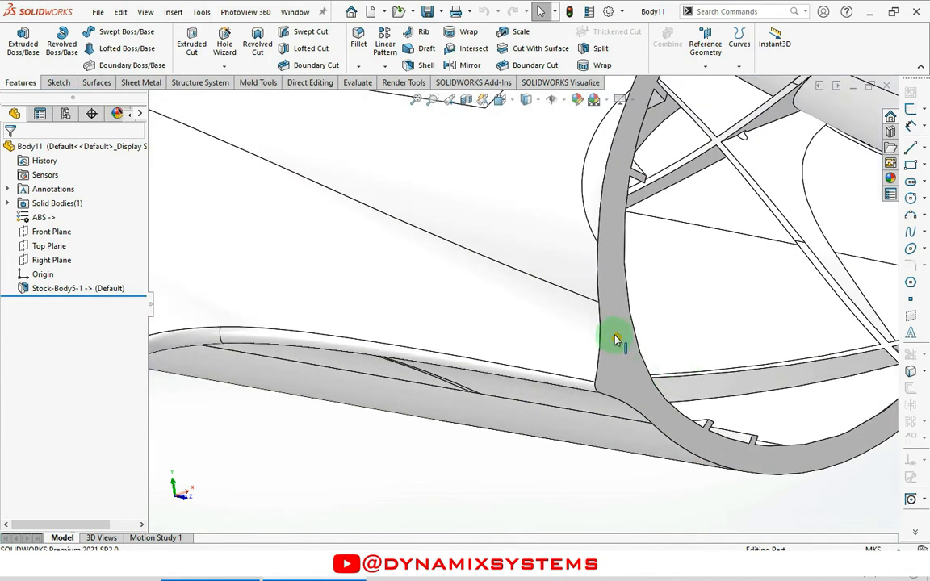
pyautogui.scroll(2, 619, 339)
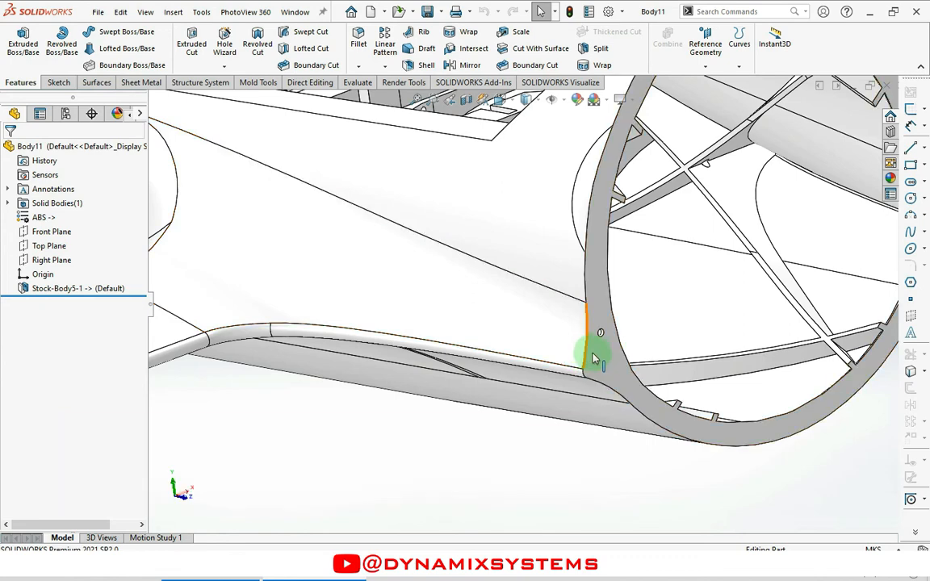
pyautogui.scroll(5, 592, 347)
pyautogui.scroll(-5, 677, 304)
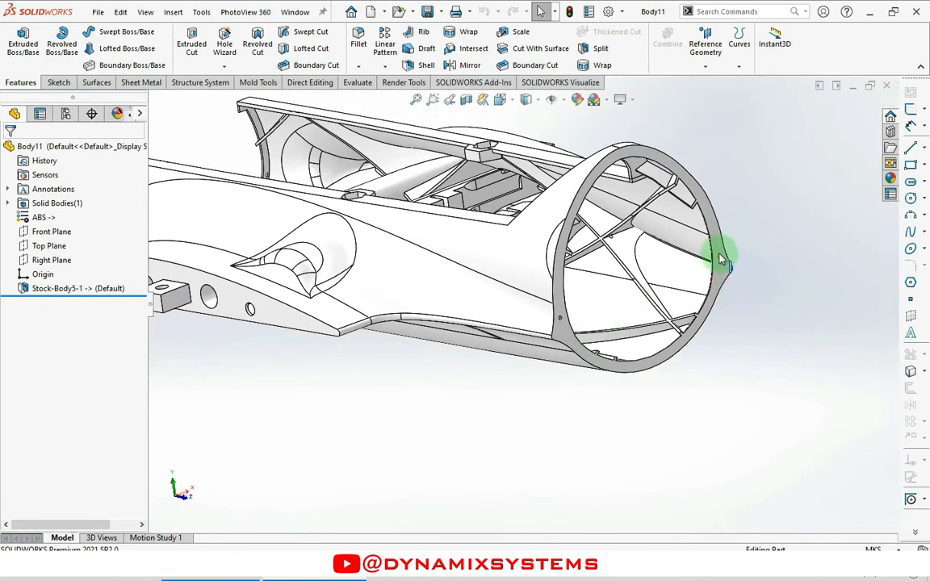
pyautogui.click(661, 282)
pyautogui.scroll(-3, 654, 262)
pyautogui.moveTo(654, 260); pyautogui.dragTo(568, 278, button='middle')
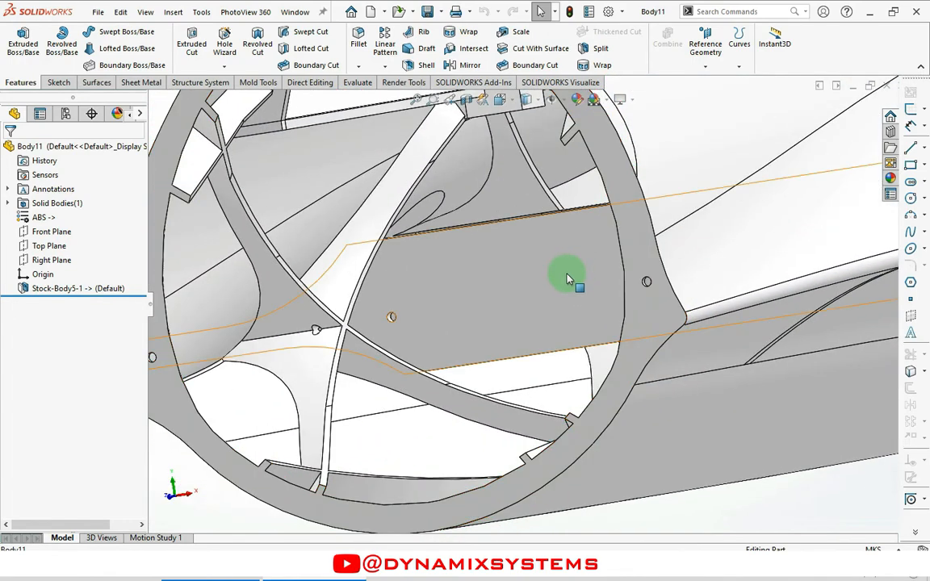
pyautogui.scroll(10, 567, 279)
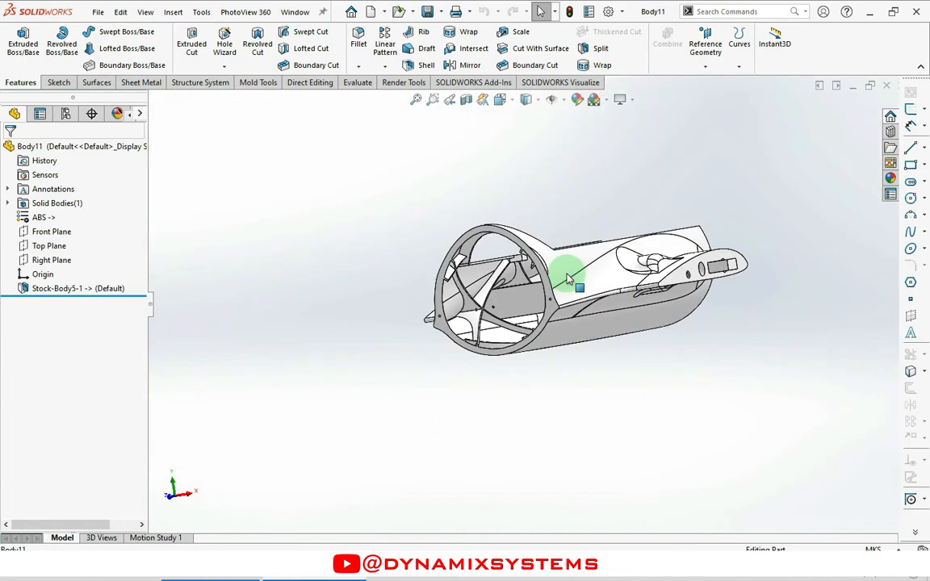
# Examine the inner edges of both end rings of Body11 where they meet the skin and ribs
pyautogui.moveTo(803, 166); pyautogui.dragTo(618, 431, button='middle')
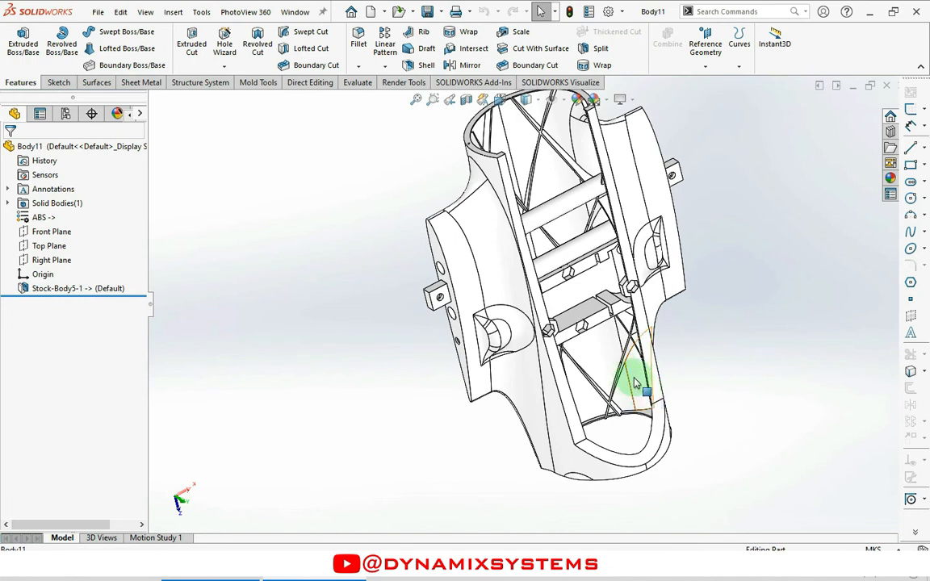
pyautogui.moveTo(621, 382); pyautogui.dragTo(617, 323, button='middle')
pyautogui.moveTo(588, 459); pyautogui.dragTo(556, 529, button='middle')
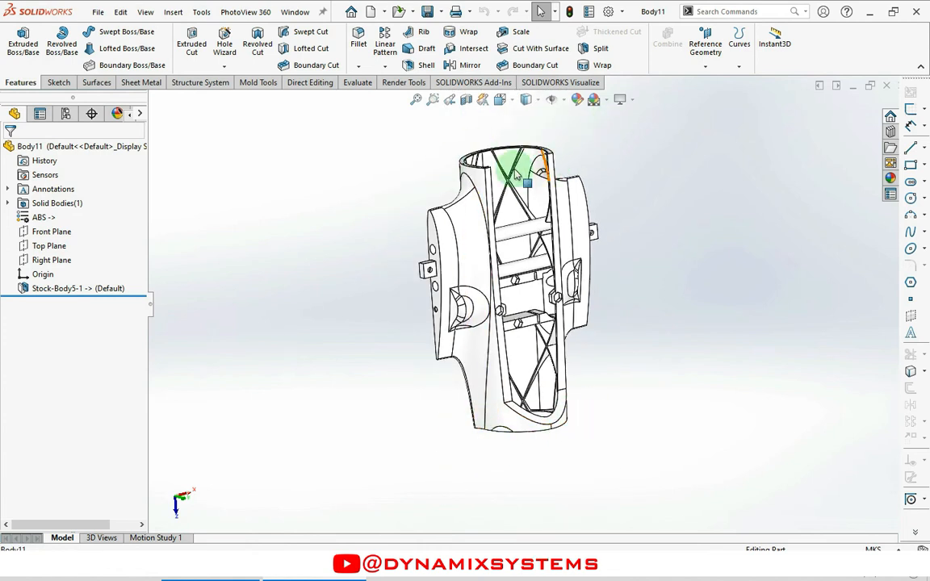
pyautogui.scroll(-6, 554, 422)
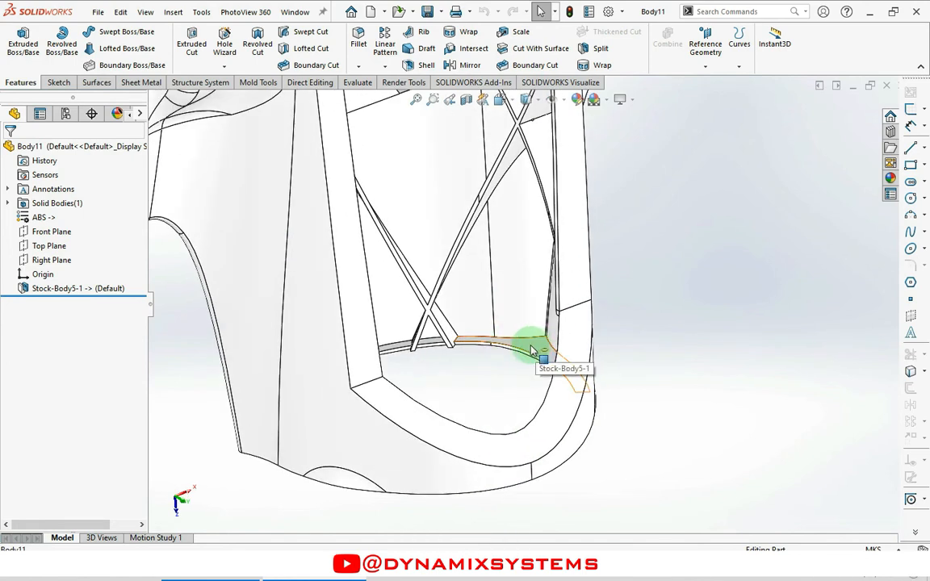
pyautogui.scroll(8, 519, 356)
pyautogui.moveTo(504, 257); pyautogui.dragTo(504, 182, button='middle')
pyautogui.scroll(-6, 477, 243)
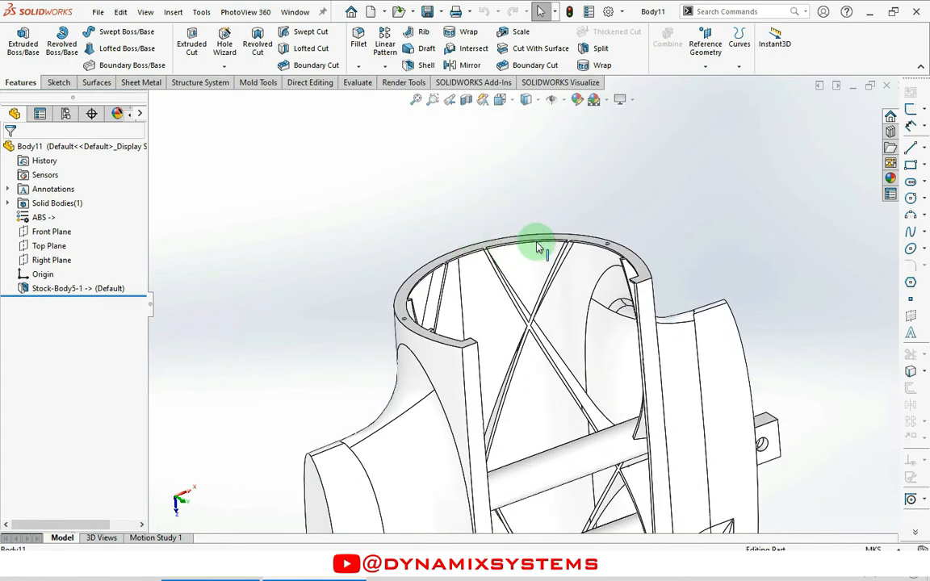
pyautogui.scroll(-3, 536, 260)
pyautogui.moveTo(535, 259); pyautogui.dragTo(548, 152, button='middle')
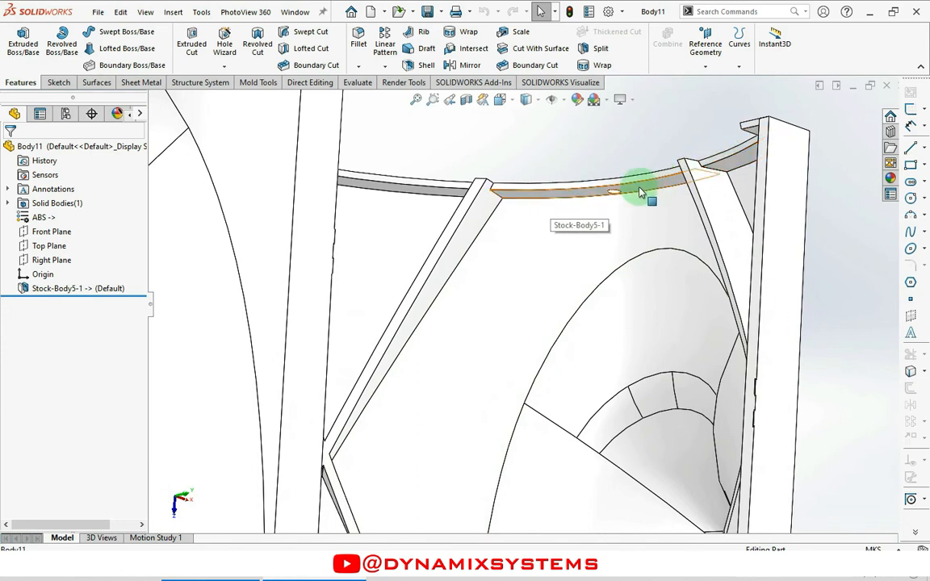
# Start a 0.003 m fillet on Body11 and select the first five inner edges where the open end's ring meets the skin
pyautogui.click(755, 158)
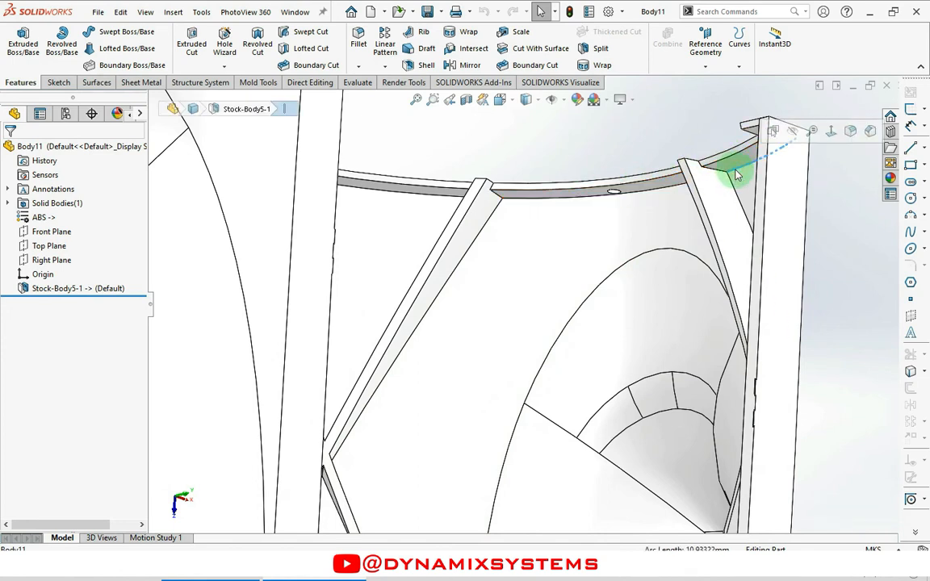
pyautogui.click(850, 134)
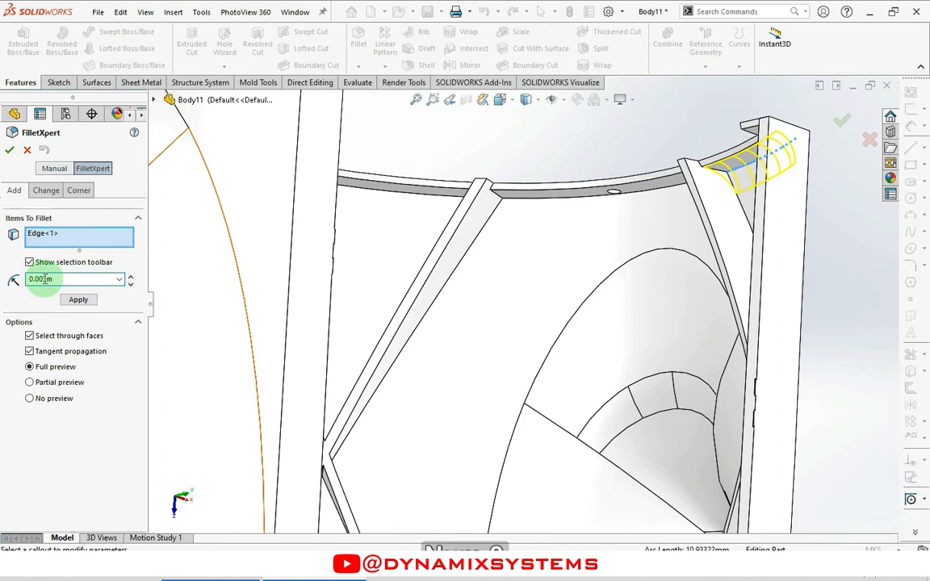
pyautogui.press('Return')
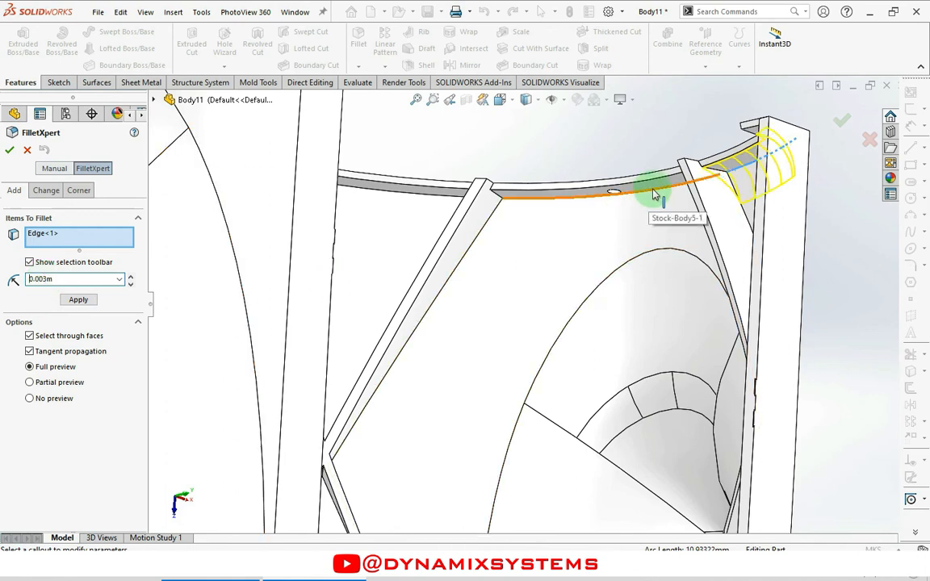
pyautogui.click(617, 198)
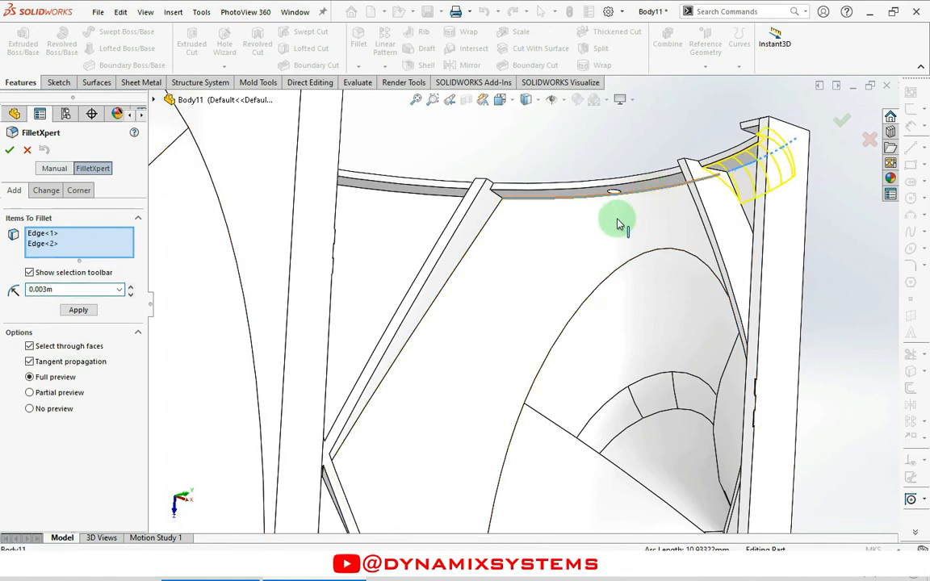
pyautogui.click(443, 197)
pyautogui.moveTo(515, 266); pyautogui.dragTo(604, 307, button='middle')
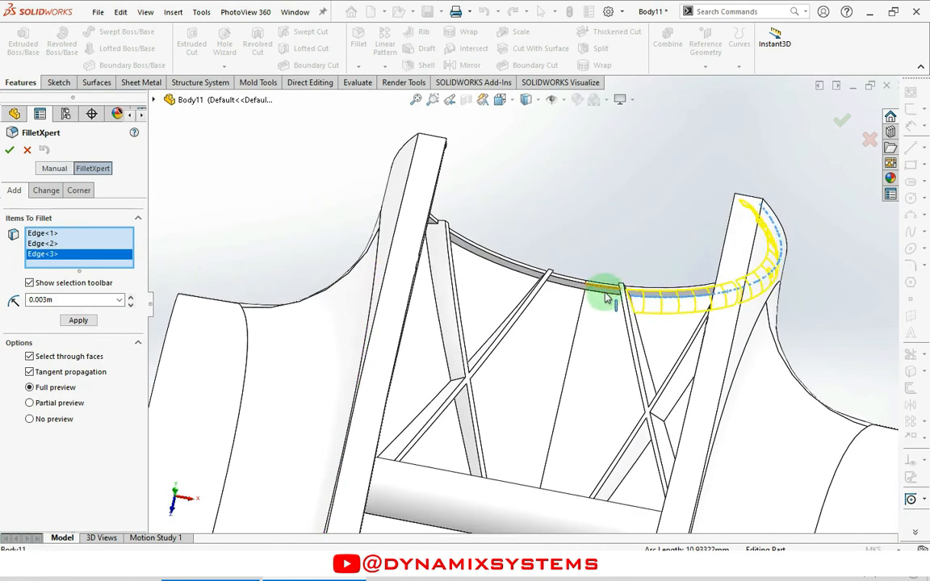
pyautogui.click(592, 301)
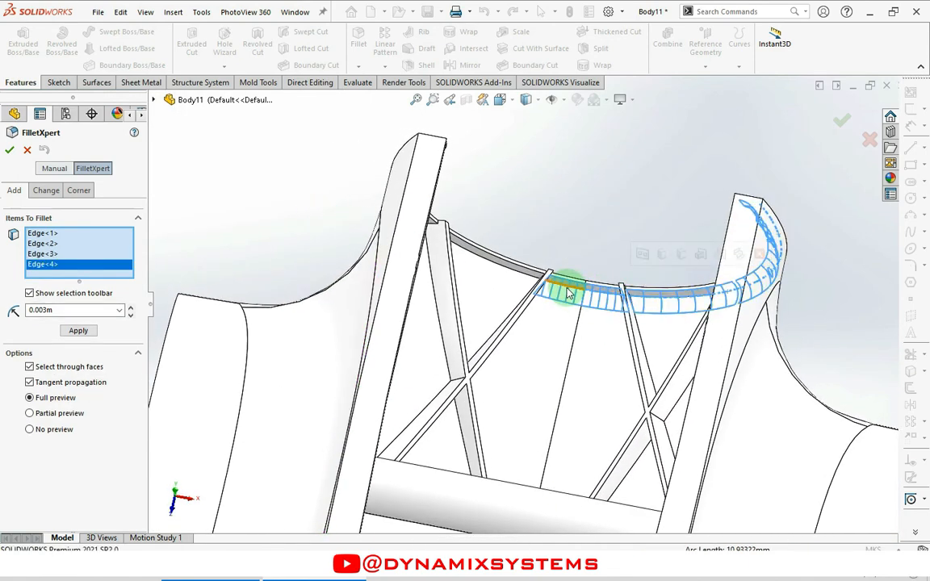
pyautogui.click(521, 271)
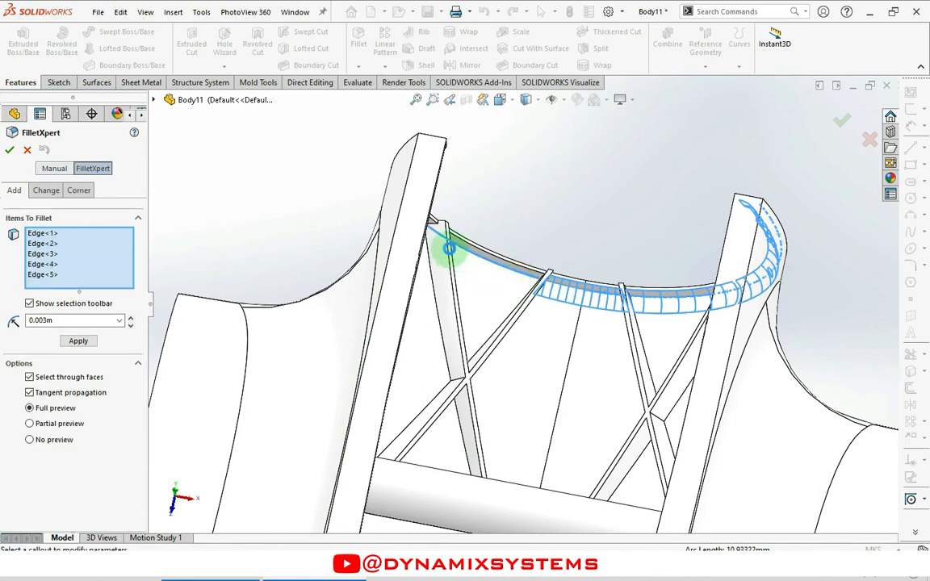
# Add the two remaining curved ring edges beside the pin hole and the end post to the fillet selection
pyautogui.moveTo(430, 182); pyautogui.dragTo(494, 189, button='middle')
pyautogui.scroll(-4, 495, 218)
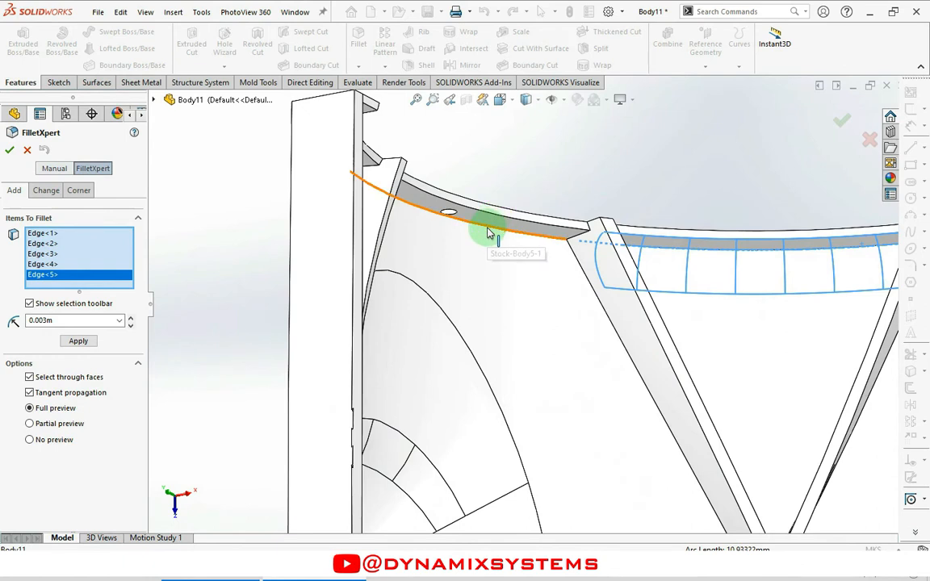
pyautogui.click(488, 233)
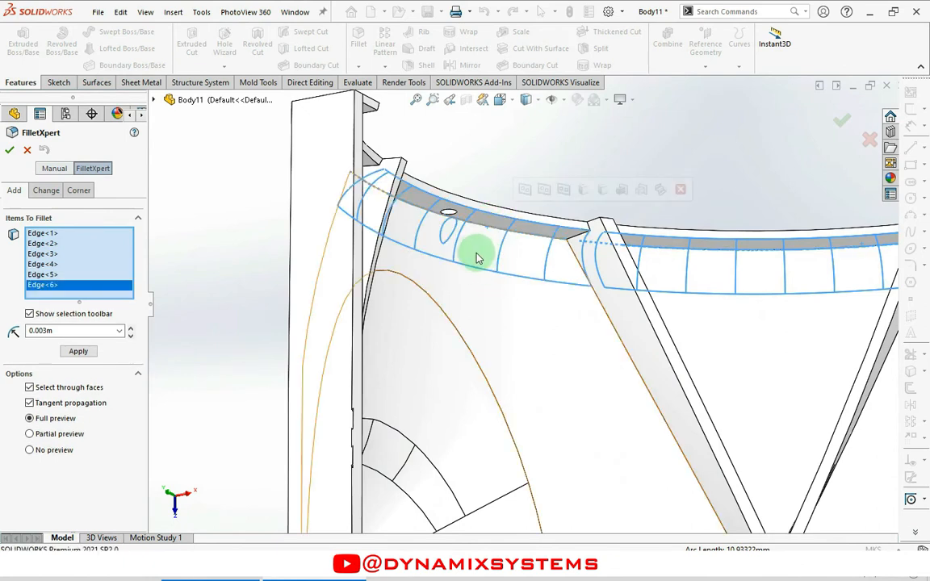
pyautogui.moveTo(363, 191); pyautogui.dragTo(388, 165, button='middle')
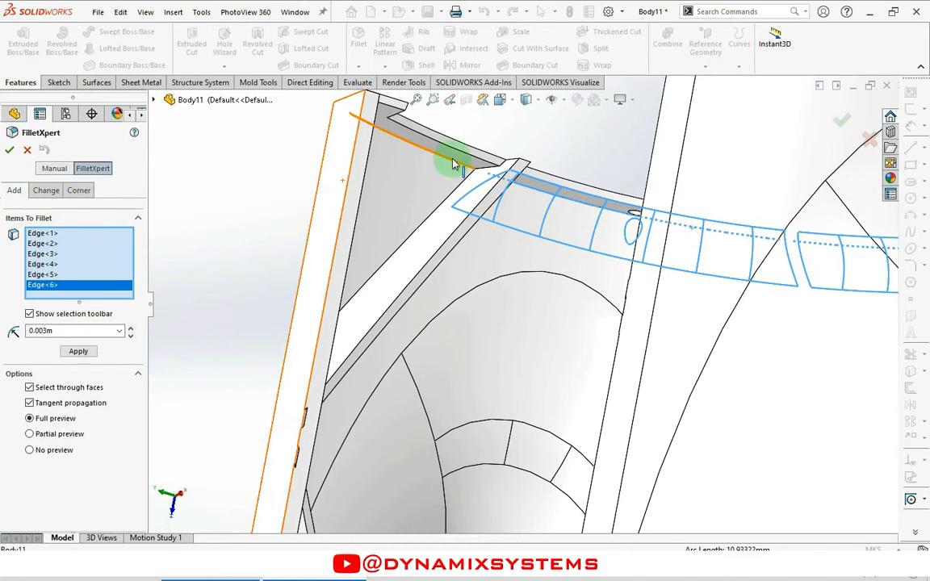
pyautogui.click(446, 160)
# Change the display style to show hidden lines around the short corner tab of Body11's ring
pyautogui.moveTo(409, 236); pyautogui.dragTo(306, 157, button='middle')
pyautogui.scroll(-5, 332, 134)
pyautogui.moveTo(398, 205)
pyautogui.mouseDown(button='middle')
pyautogui.moveTo(400, 189)
pyautogui.moveTo(400, 212)
pyautogui.mouseUp(button='middle')
pyautogui.click(514, 105)
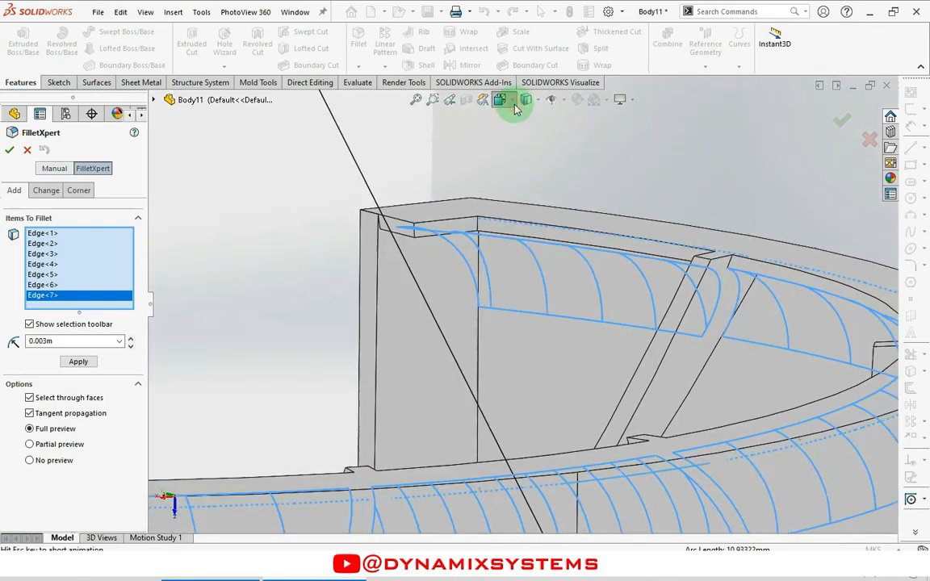
pyautogui.click(533, 101)
pyautogui.click(529, 167)
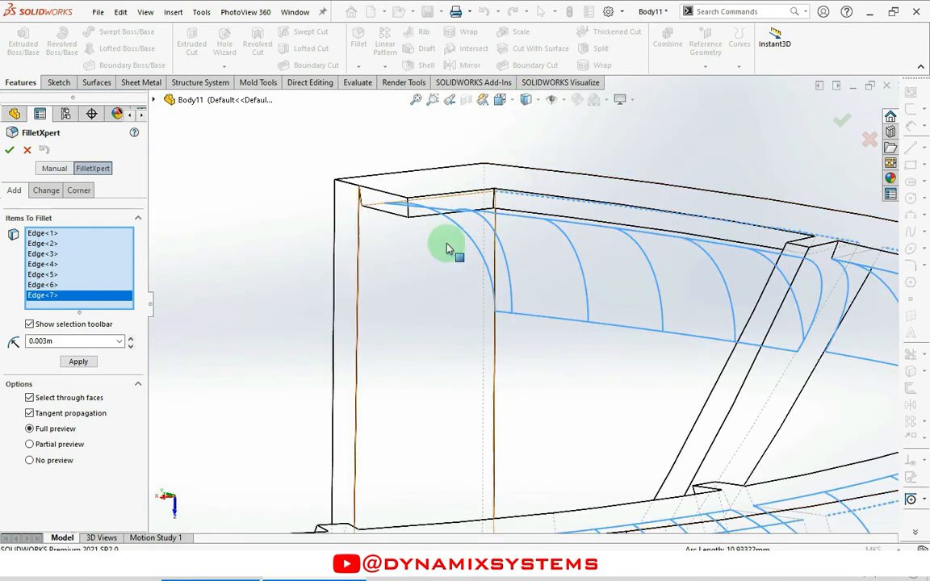
# Try to include the ring's short corner tab edge in the 0.003 m fillet, and remove that edge from the selection
pyautogui.scroll(-4, 448, 248)
pyautogui.click(467, 185)
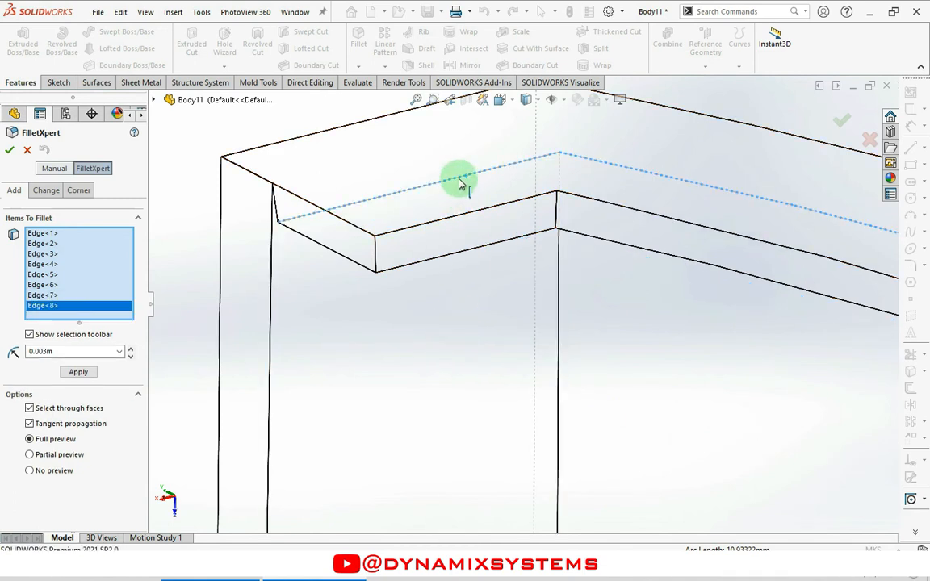
pyautogui.click(66, 376)
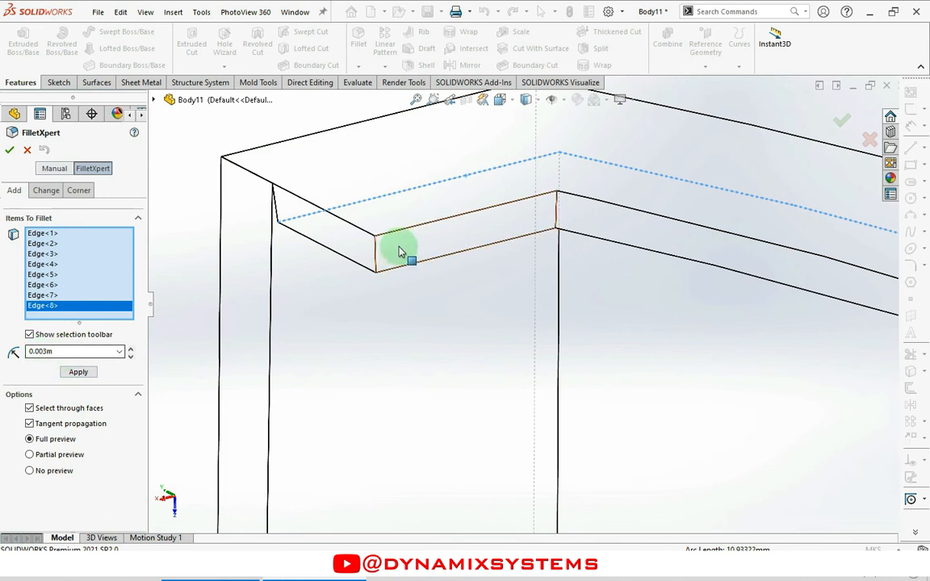
pyautogui.click(403, 193)
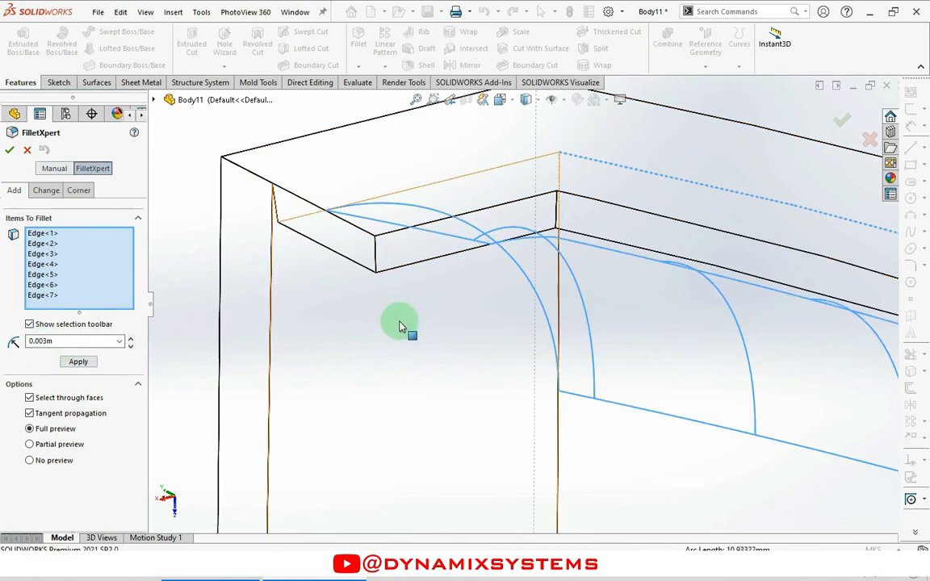
# Create the 0.003 m fillet on the seven selected ring edges and check the whole Body11 part
pyautogui.scroll(5, 402, 329)
pyautogui.click(10, 153)
pyautogui.moveTo(436, 303)
pyautogui.mouseDown(button='middle')
pyautogui.moveTo(473, 287)
pyautogui.moveTo(473, 324)
pyautogui.moveTo(443, 370)
pyautogui.moveTo(581, 324)
pyautogui.moveTo(556, 346)
pyautogui.moveTo(447, 384)
pyautogui.moveTo(477, 325)
pyautogui.moveTo(466, 315)
pyautogui.moveTo(444, 335)
pyautogui.mouseUp(button='middle')
pyautogui.scroll(-5, 466, 315)
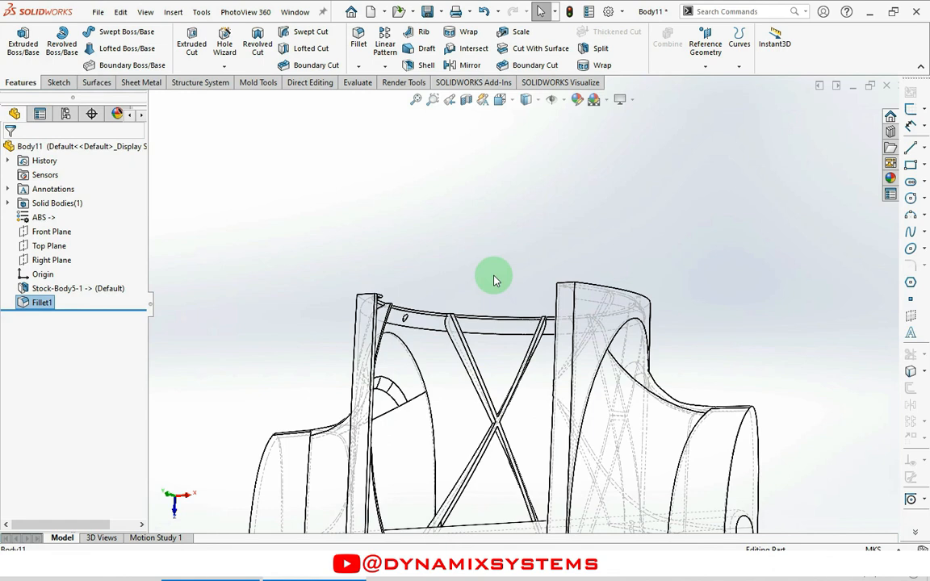
pyautogui.scroll(10, 495, 280)
pyautogui.scroll(-6, 523, 468)
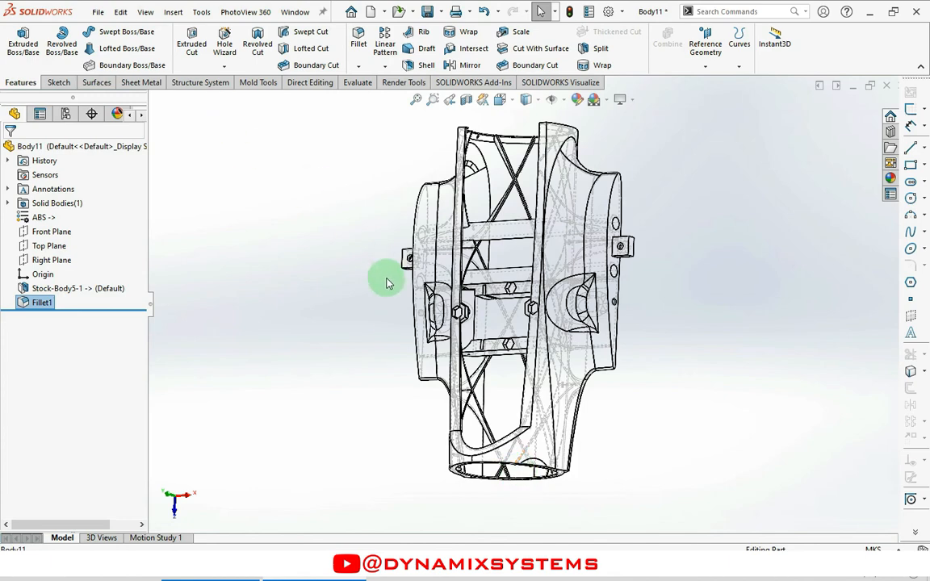
pyautogui.moveTo(495, 347); pyautogui.dragTo(670, 159, button='middle')
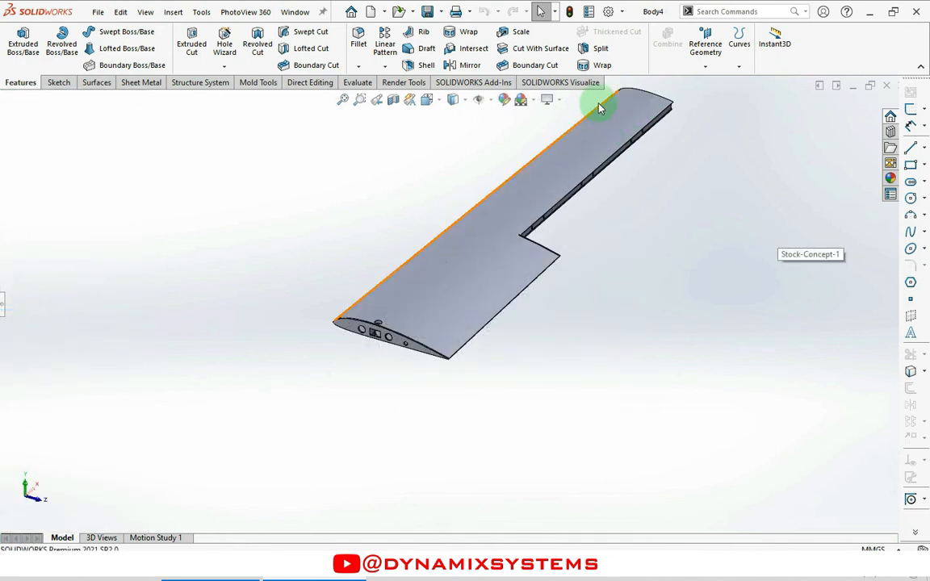
# Set up a reference plane offset from the root end face of the Body4 wing, with the offset flipped into the wing
pyautogui.scroll(-2, 600, 107)
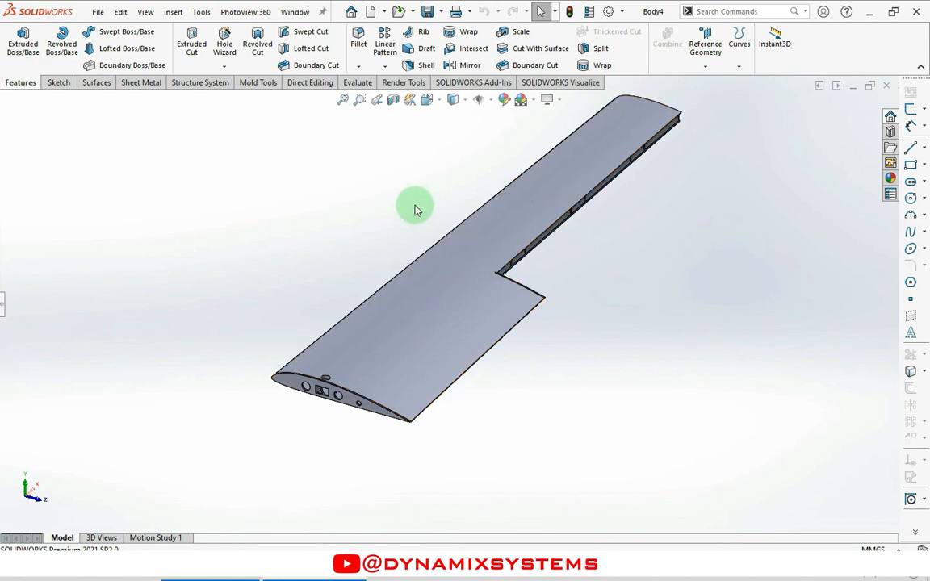
pyautogui.click(705, 65)
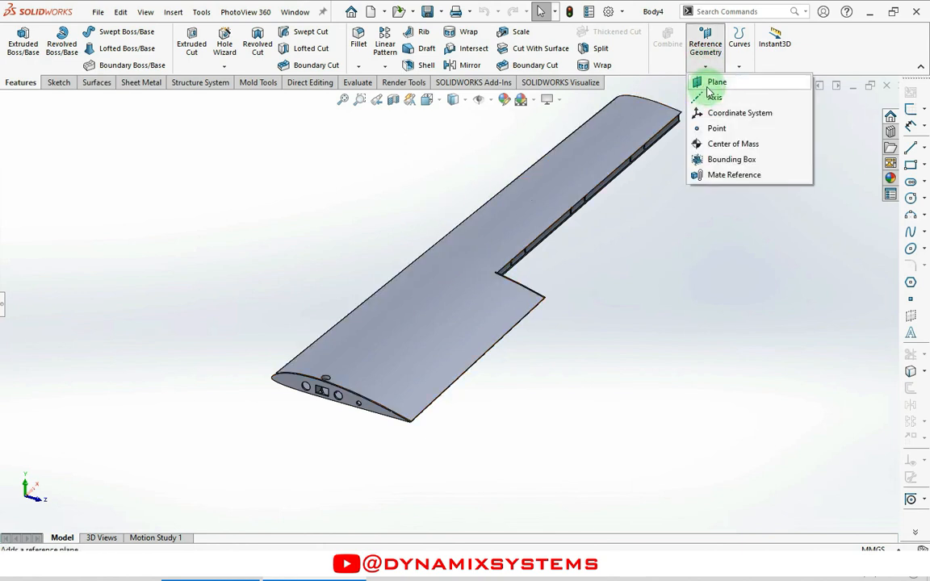
pyautogui.click(699, 81)
pyautogui.click(279, 381)
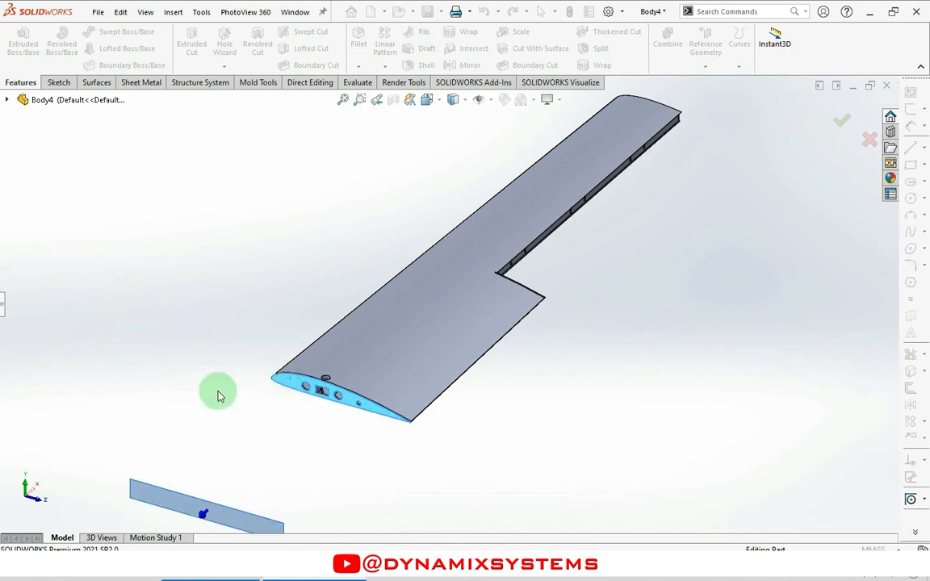
pyautogui.click(2, 309)
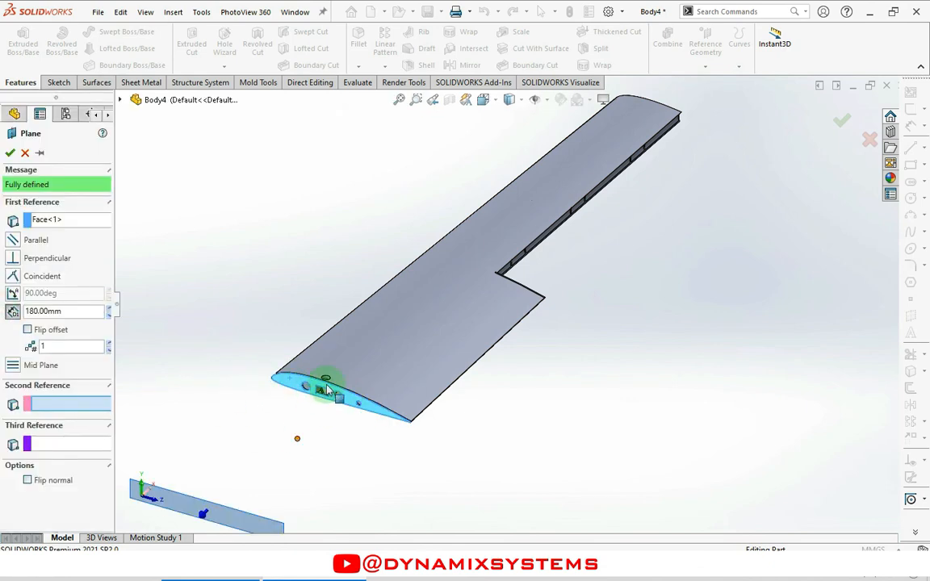
pyautogui.click(44, 331)
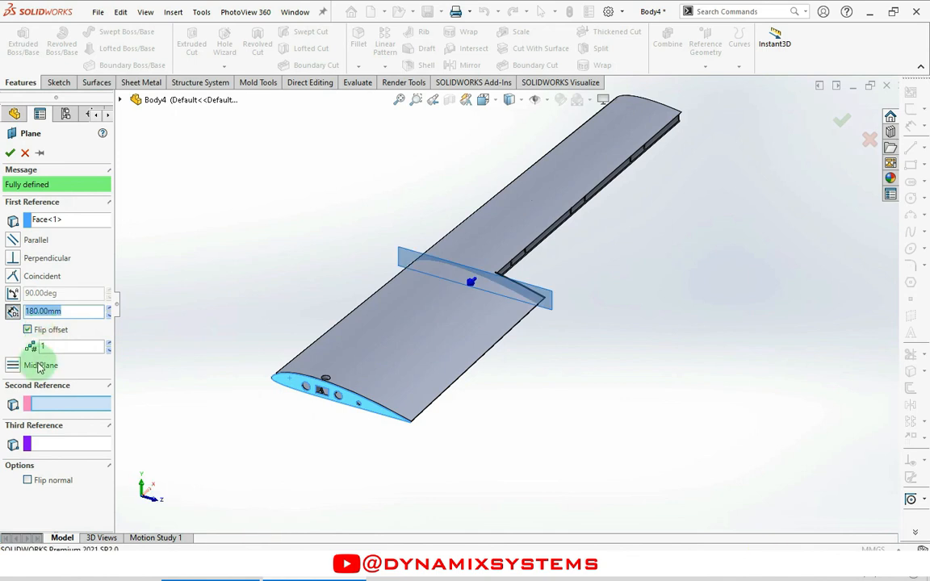
# Set the plane offset to 190 mm with 2 instances and create the planes across the wing
pyautogui.moveTo(546, 265); pyautogui.dragTo(518, 342, button='middle')
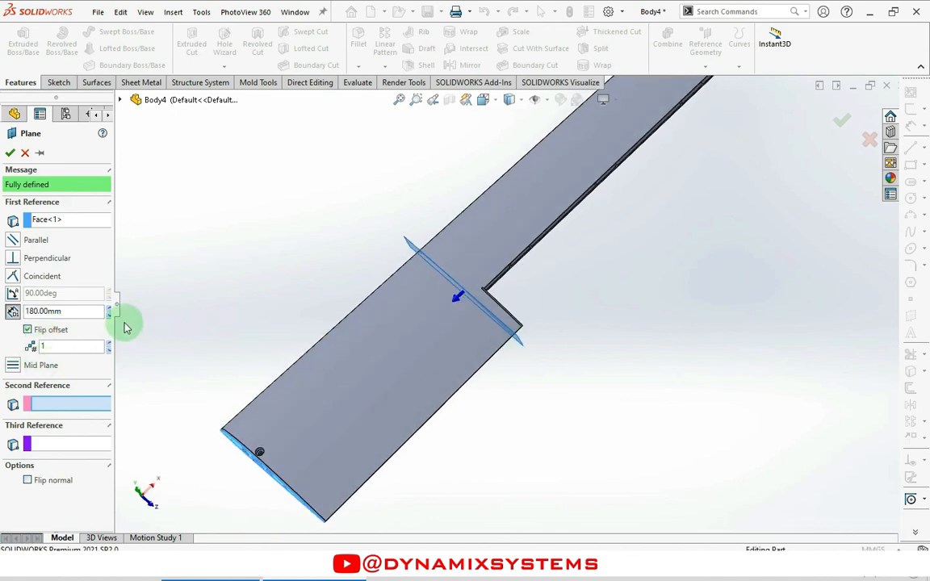
pyautogui.write('190')
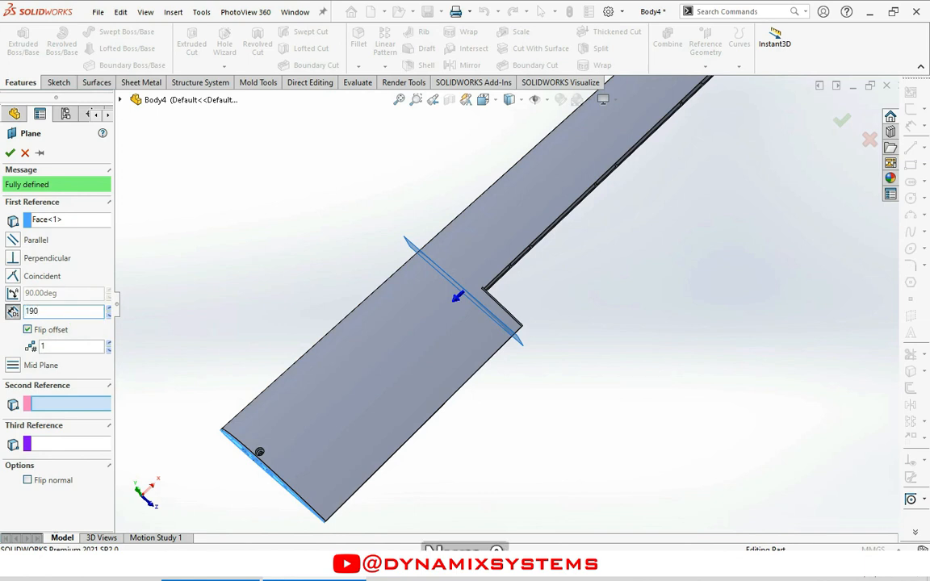
pyautogui.press('Return')
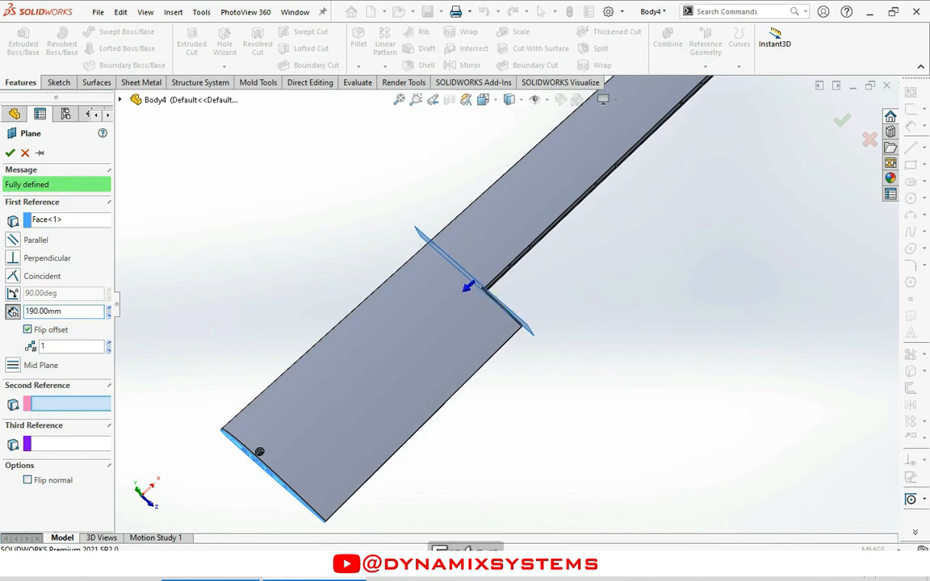
pyautogui.click(112, 346)
pyautogui.moveTo(560, 317); pyautogui.dragTo(599, 196, button='middle')
pyautogui.click(842, 120)
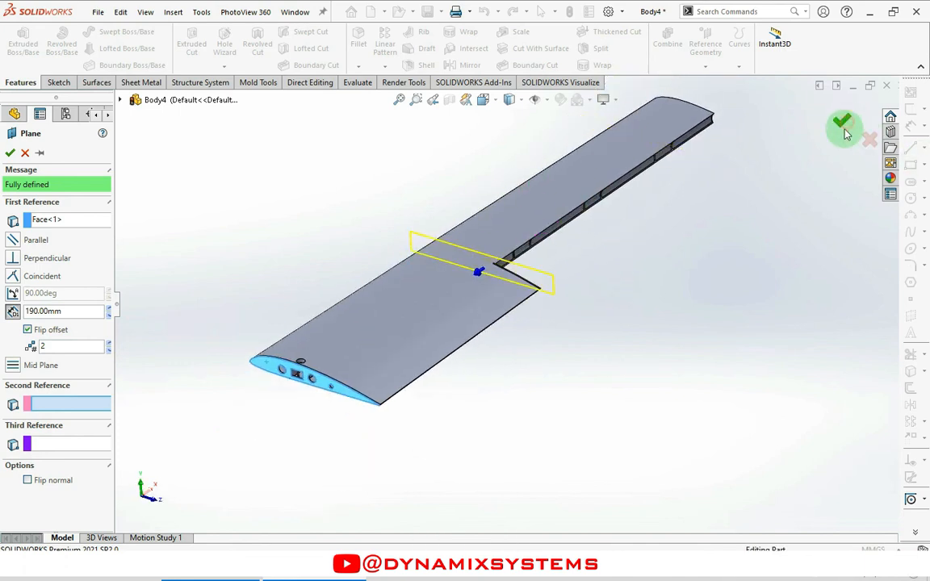